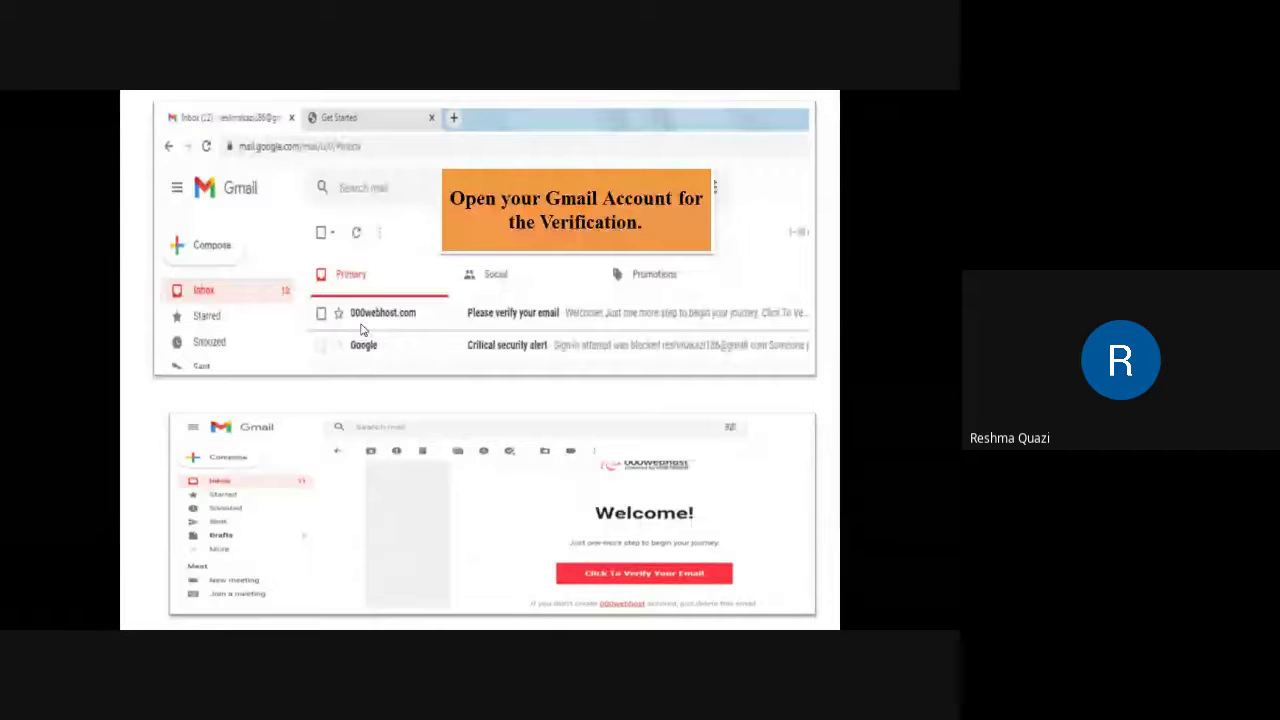
- Advance the slide show past the Email verified slide to the Name Your Project slide
{"action": "left_click", "coordinate": [603, 587]}
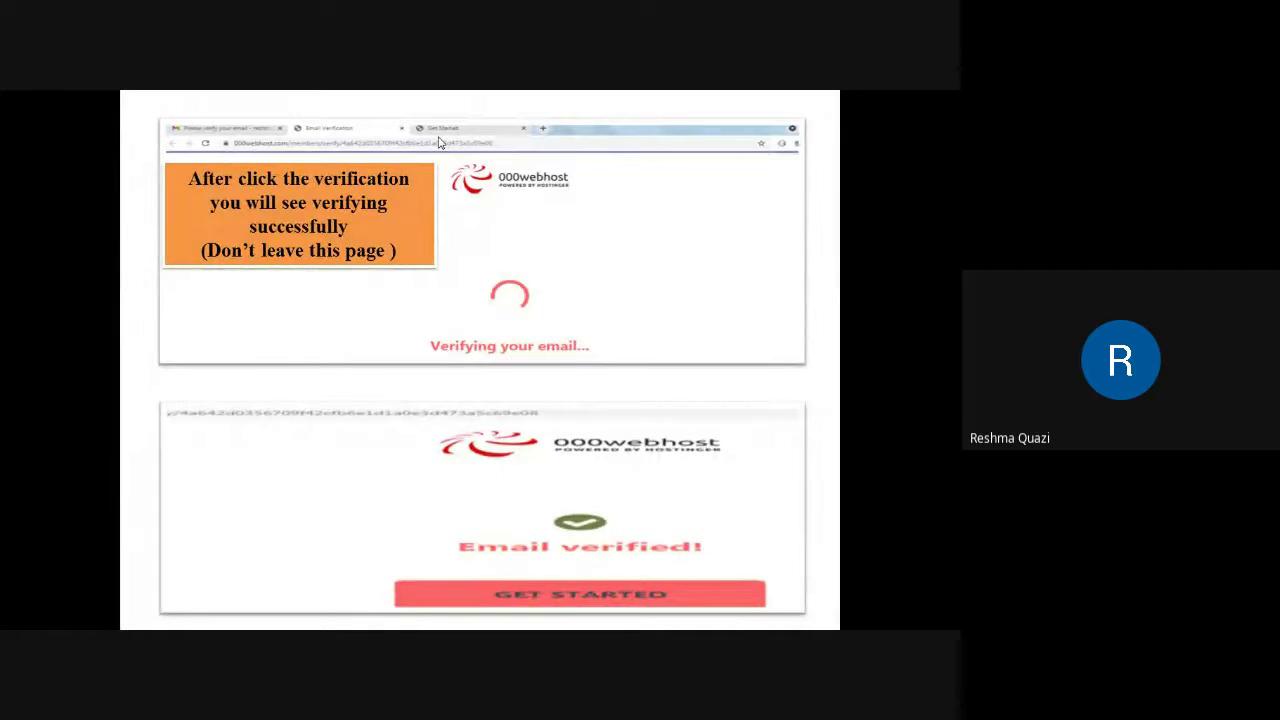
{"action": "left_click", "coordinate": [438, 142]}
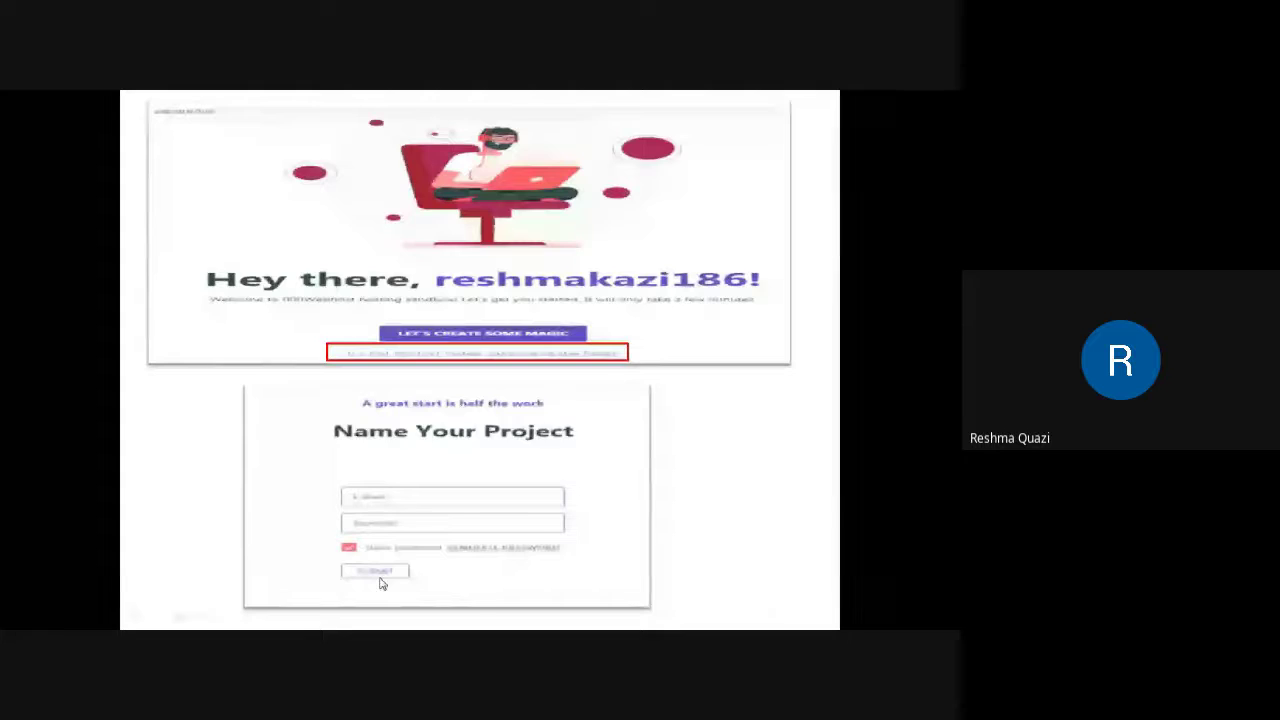
- Advance to the 'Choose your weapon of mass creation' slide showing Upload your site and public_html
{"action": "key", "text": "Right"}
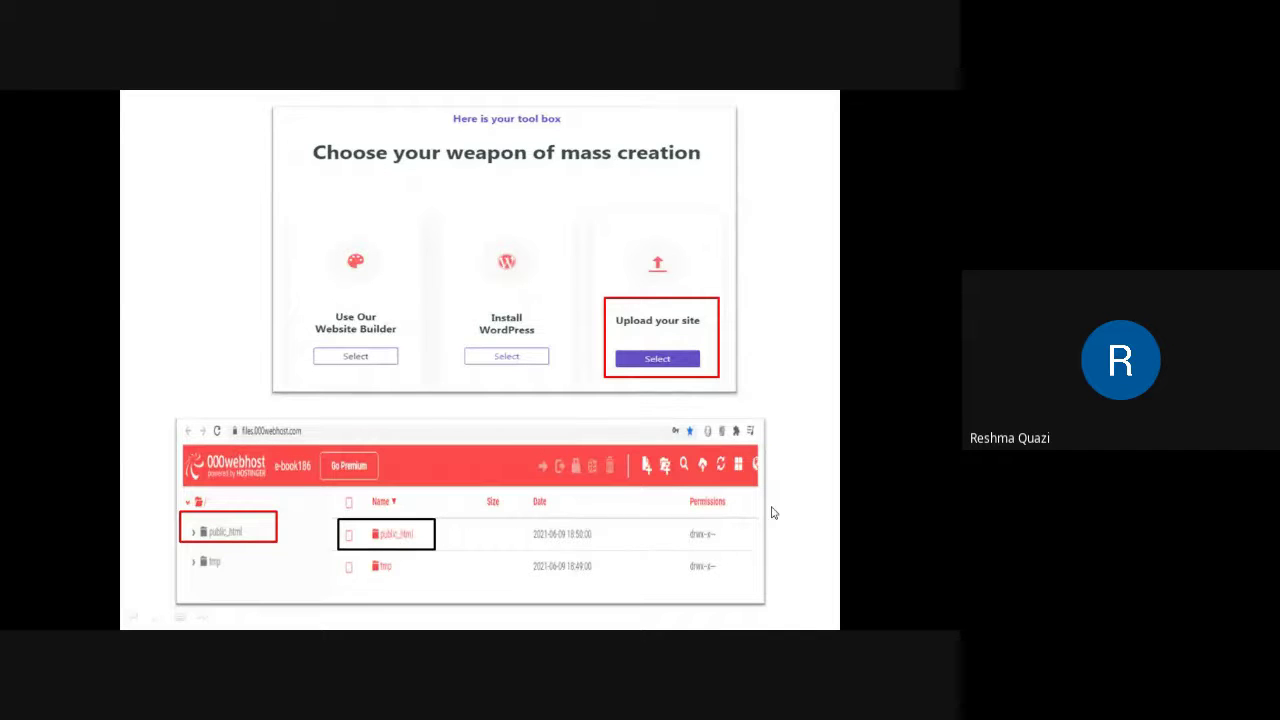
- Step through the Upload files and Log In slides to the My Websites dashboard slide
{"action": "left_click", "coordinate": [701, 475]}
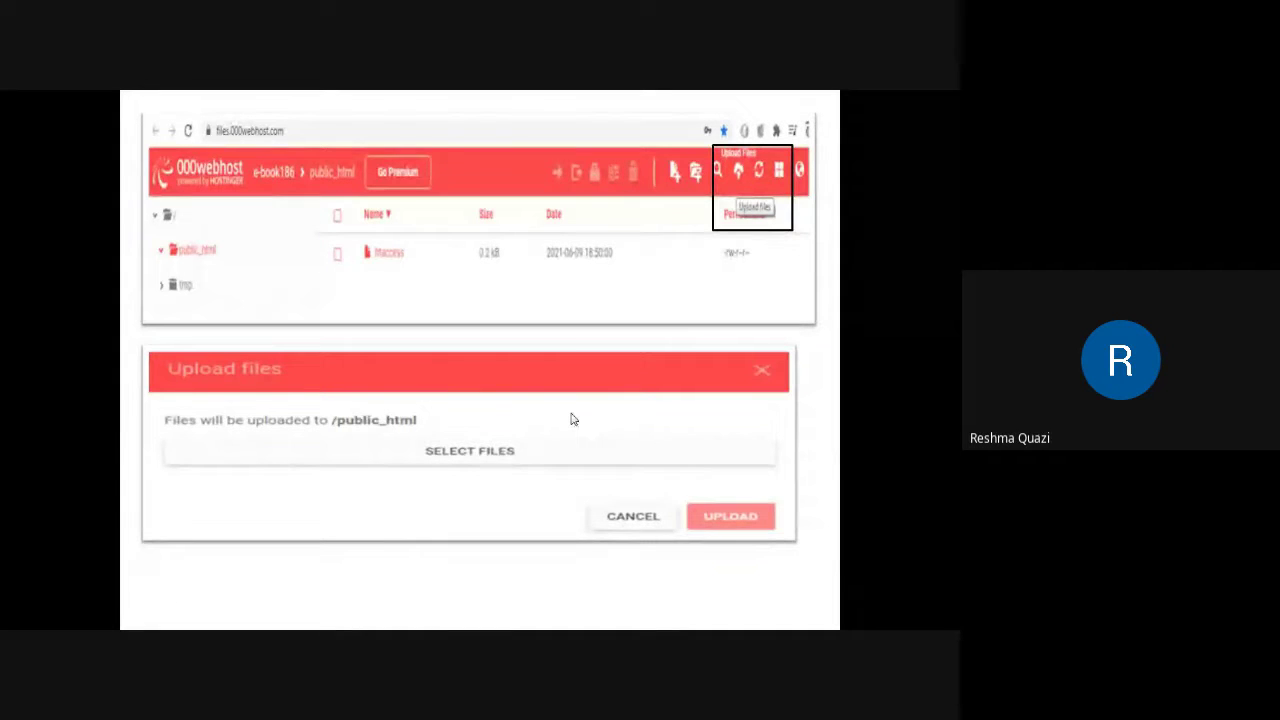
{"action": "key", "text": "Right"}
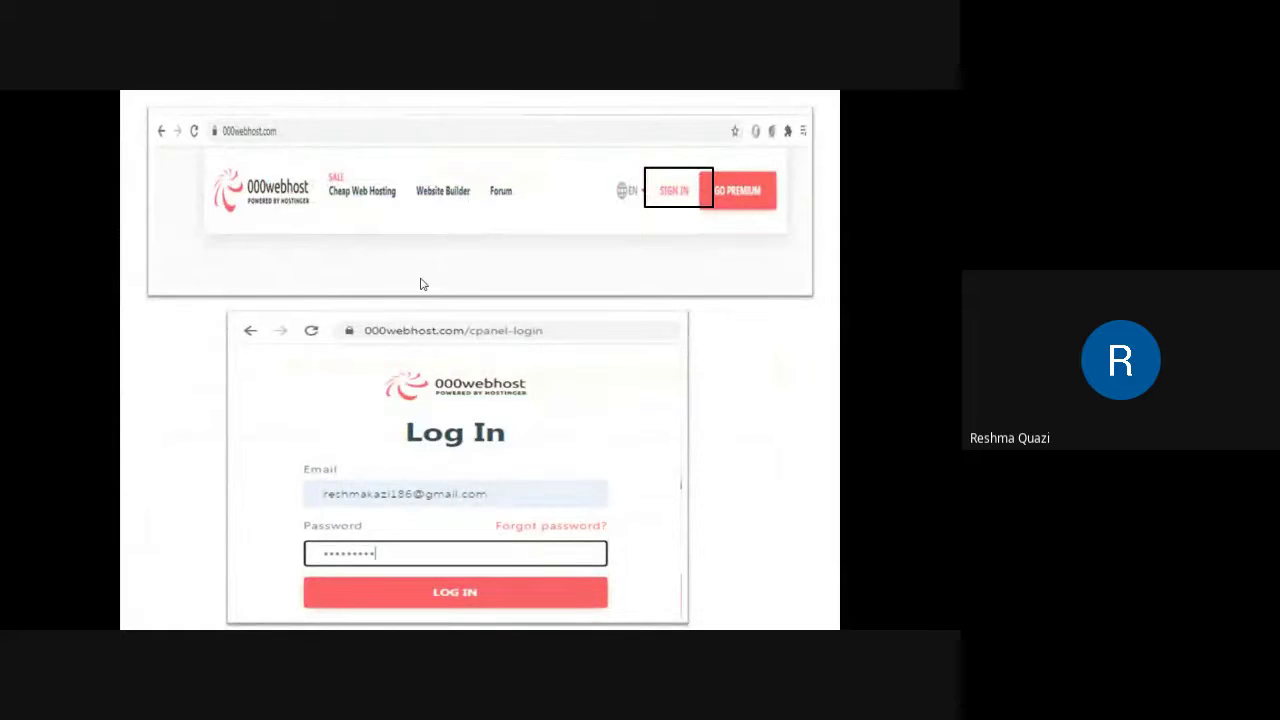
{"action": "key", "text": "Right"}
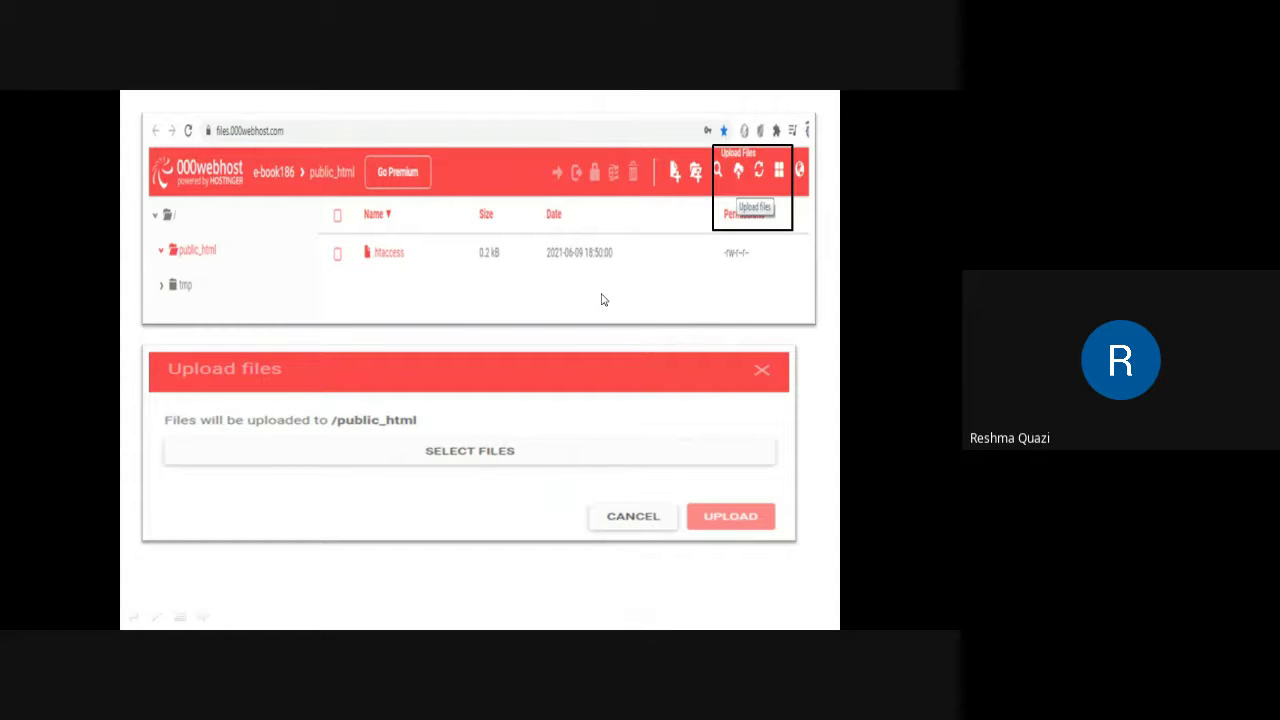
{"action": "key", "text": "Right"}
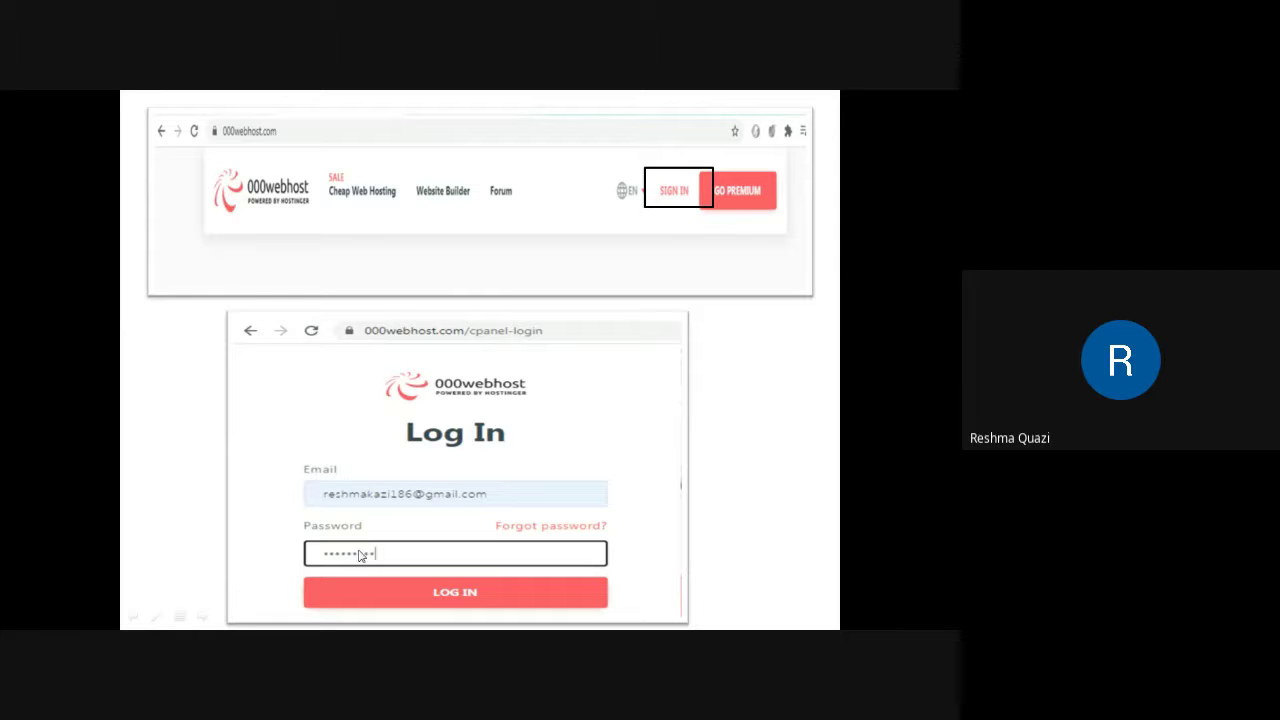
{"action": "left_click", "coordinate": [430, 607]}
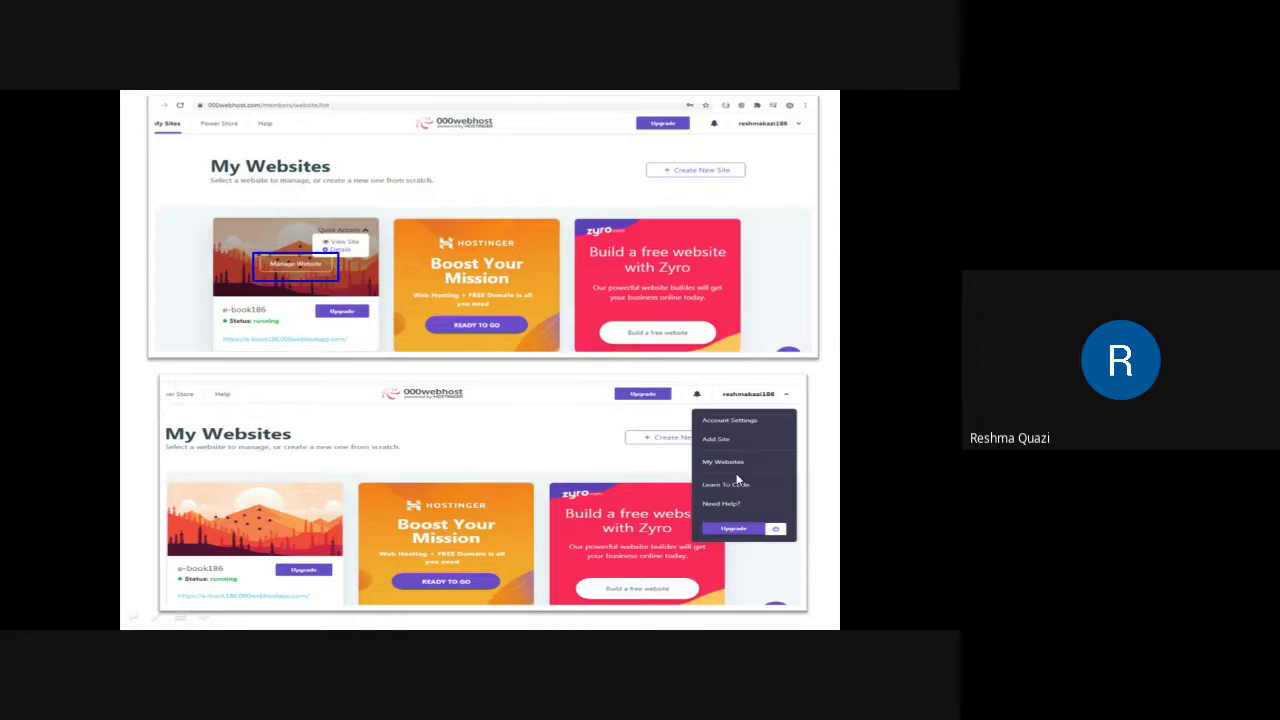
- Move back and forth over the File Manager, Website Settings and FTP slides, ending on Sending E-mail
{"action": "left_click", "coordinate": [565, 491]}
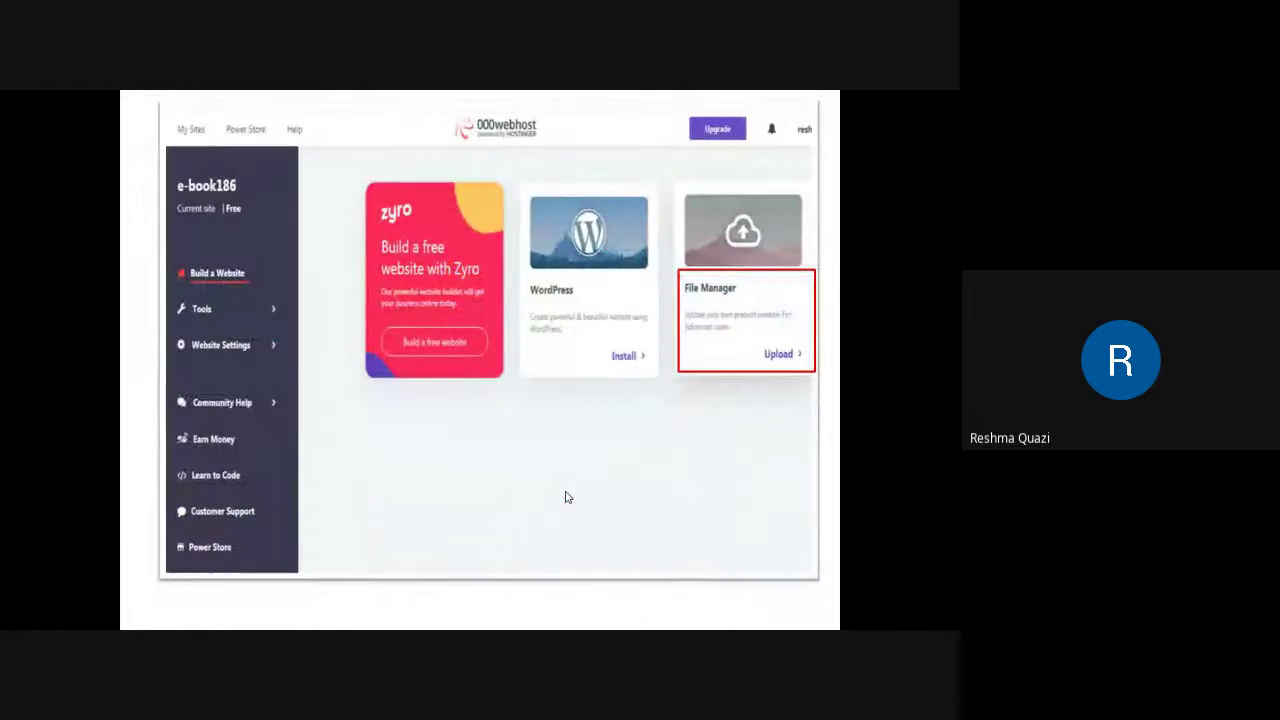
{"action": "key", "text": "Left"}
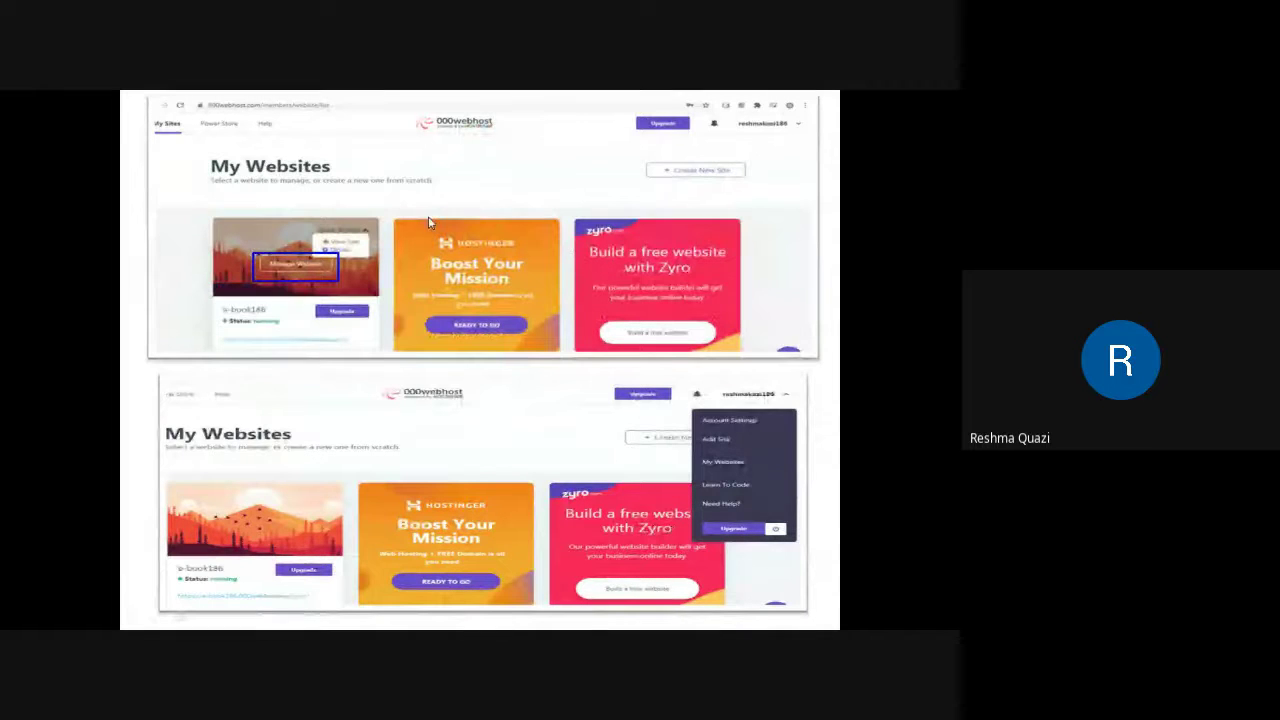
{"action": "left_click", "coordinate": [314, 279]}
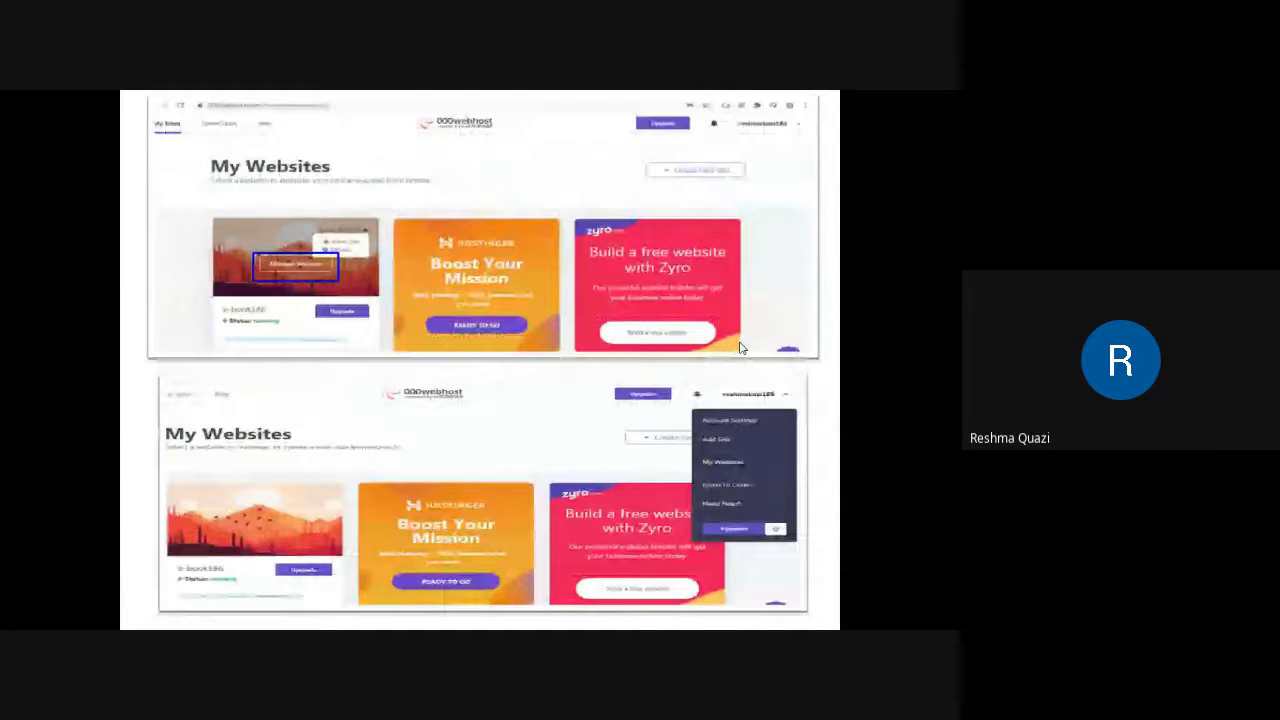
{"action": "left_click", "coordinate": [285, 277]}
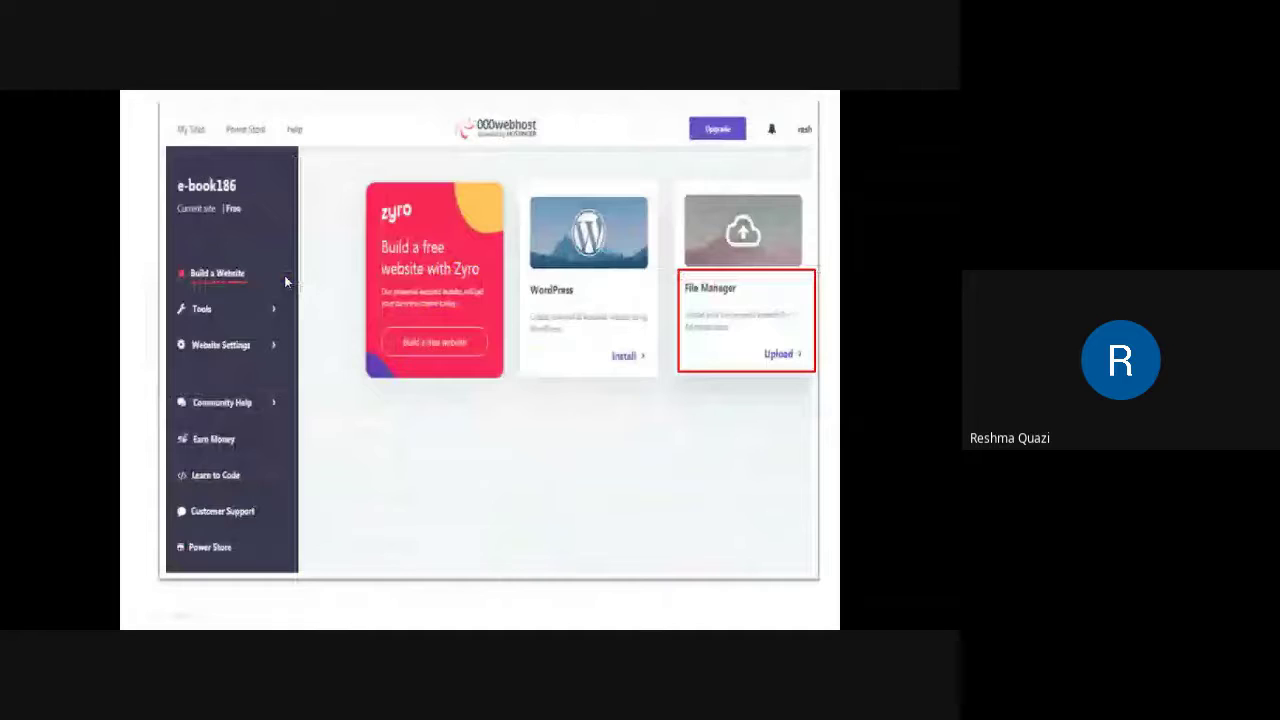
{"action": "left_click", "coordinate": [286, 281]}
{"action": "key", "text": "Left"}
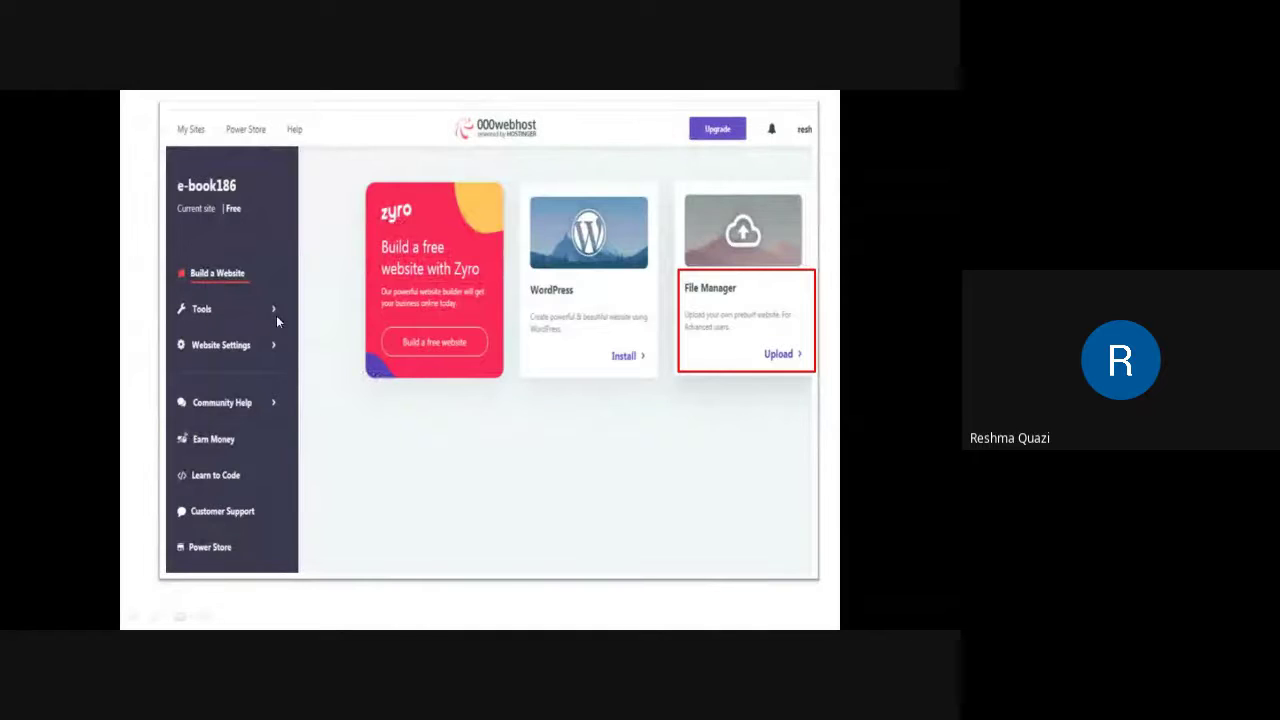
{"action": "left_click", "coordinate": [277, 317]}
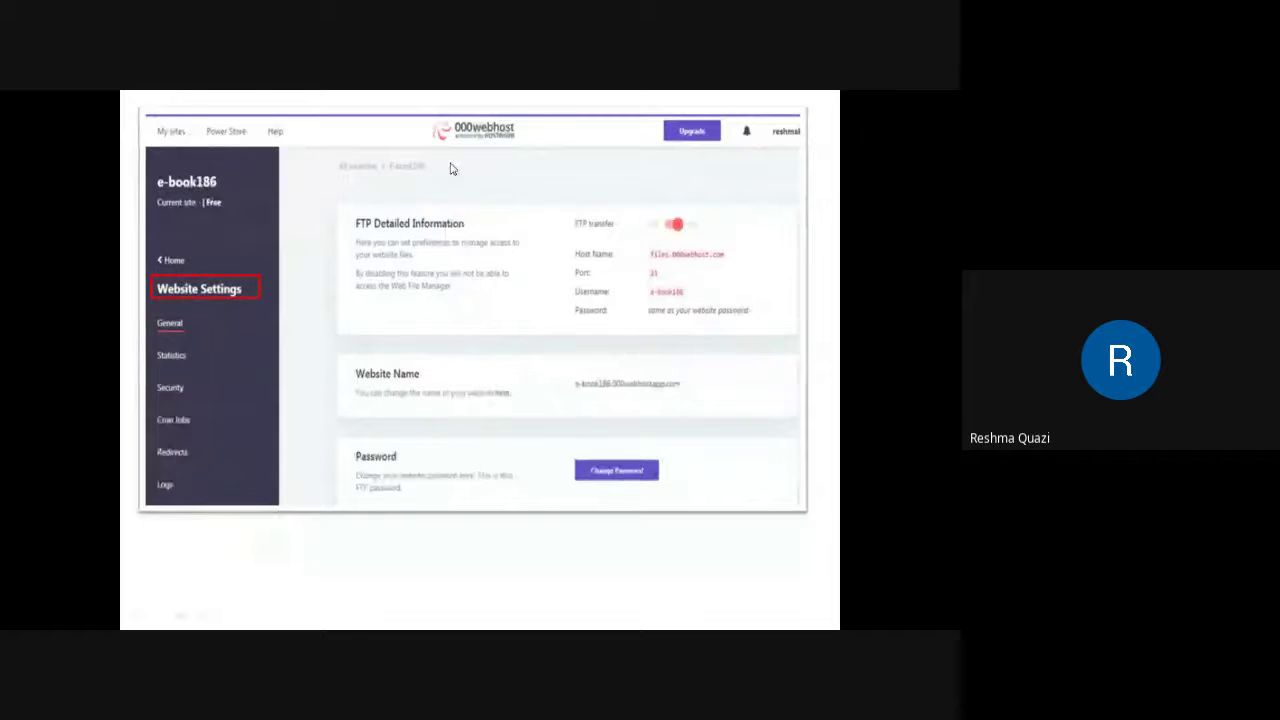
{"action": "key", "text": "Left"}
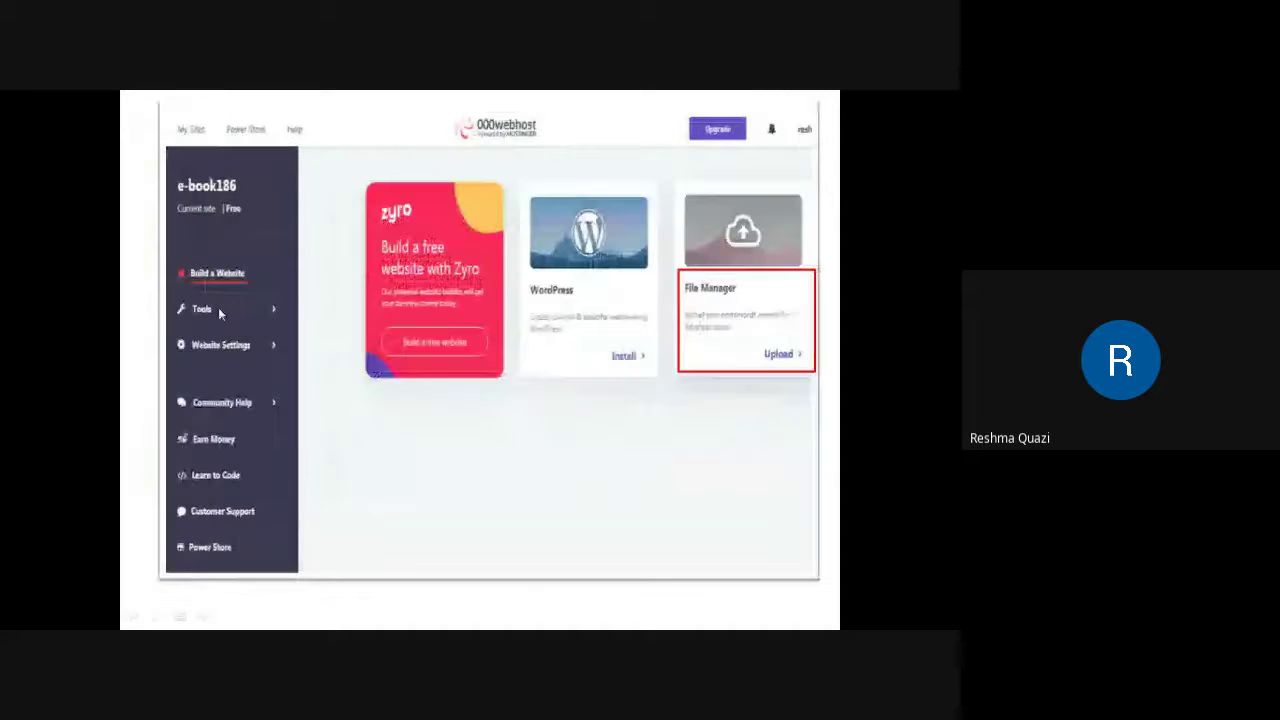
{"action": "left_click", "coordinate": [241, 350]}
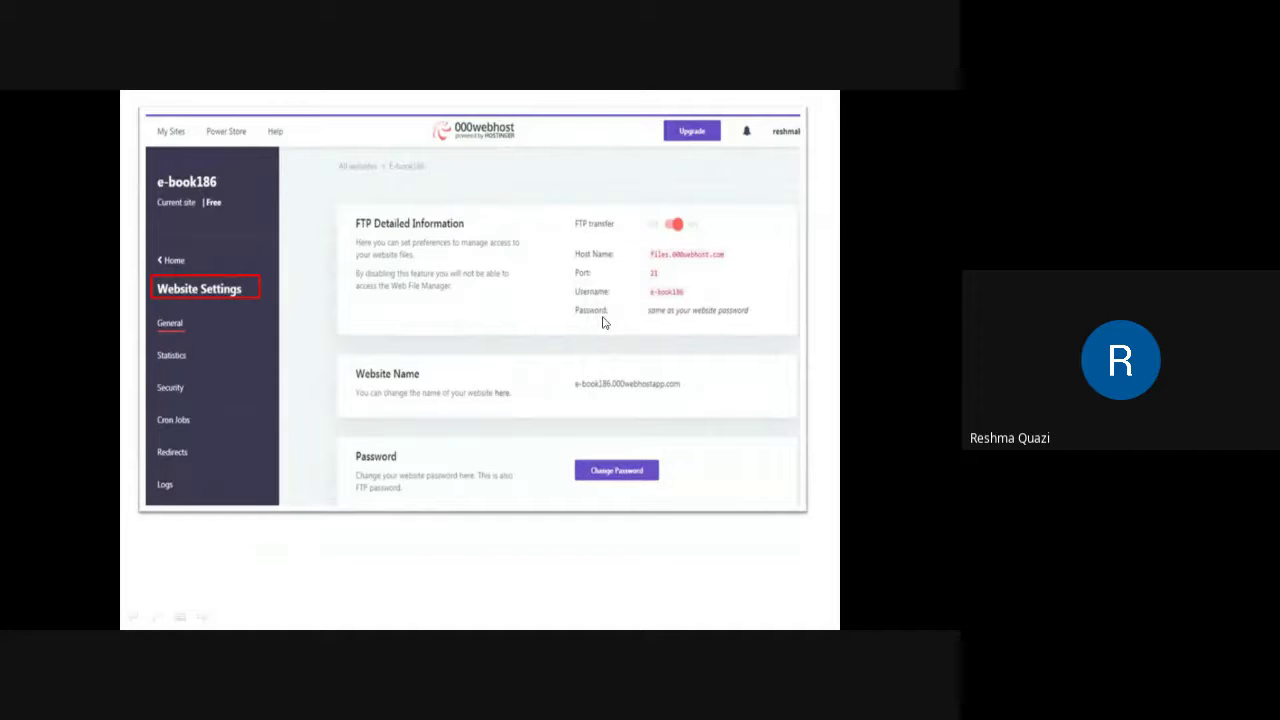
{"action": "left_click", "coordinate": [661, 318]}
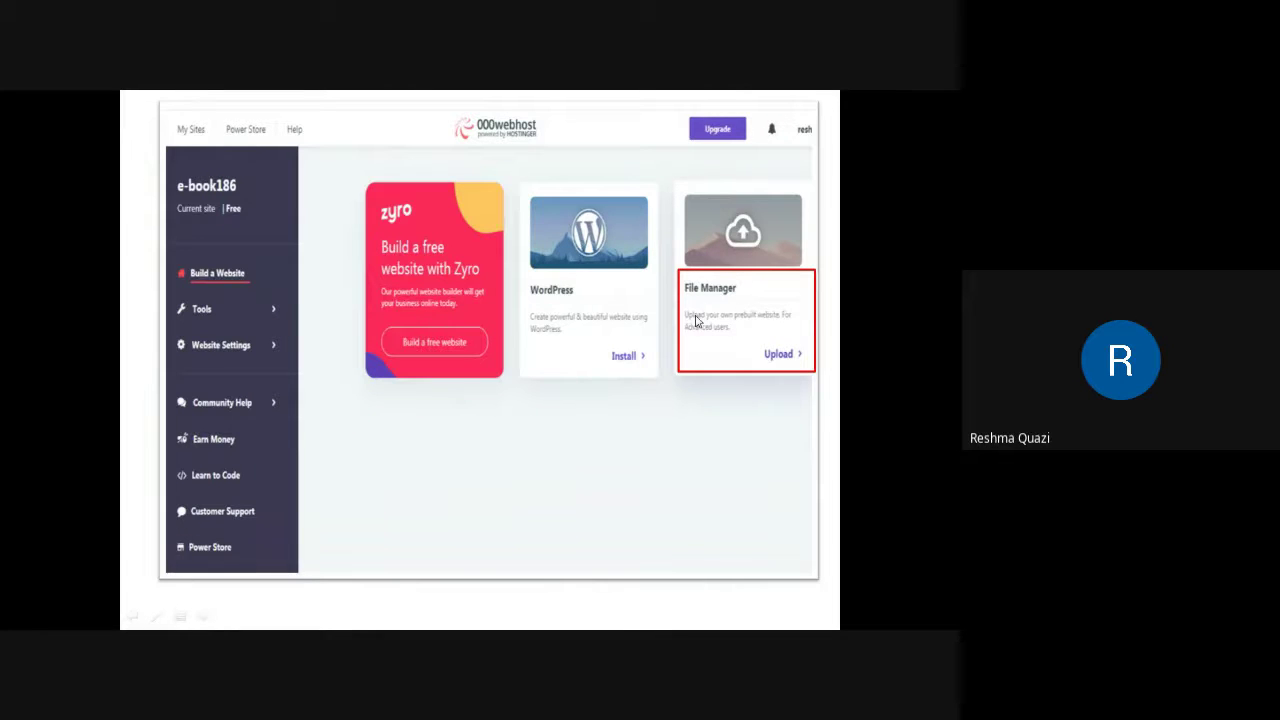
{"action": "key", "text": "Right"}
{"action": "key", "text": "Right"}
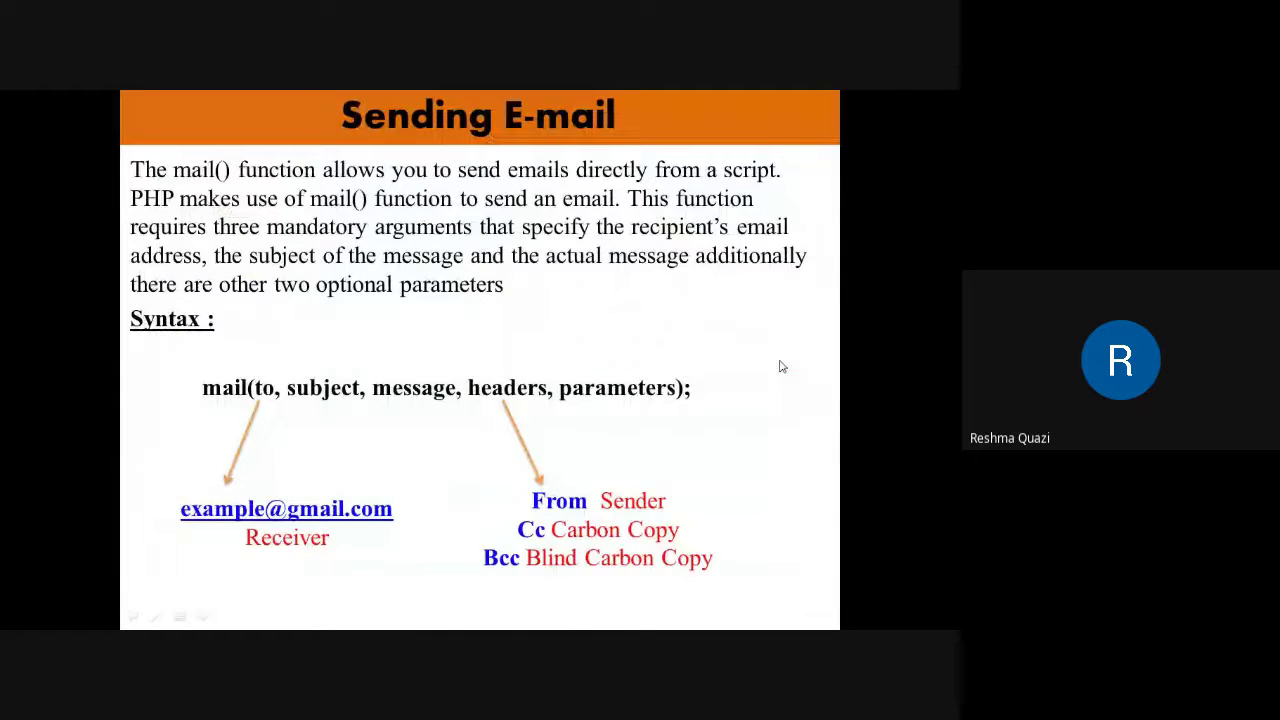
- Advance one more slide, then exit the slide show to editing view on slide 28, FTP
{"action": "key", "text": "Right"}
{"action": "key", "text": "Right"}
{"action": "key", "text": "Right"}
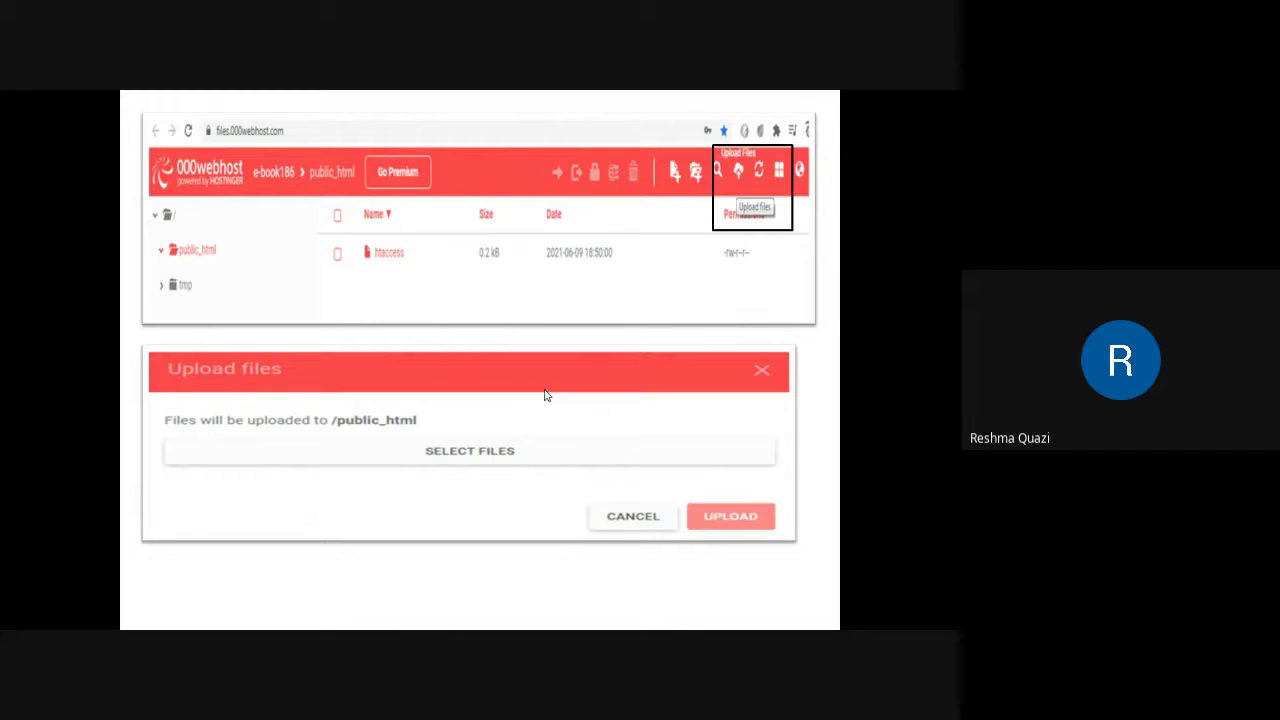
{"action": "key", "text": "Escape"}
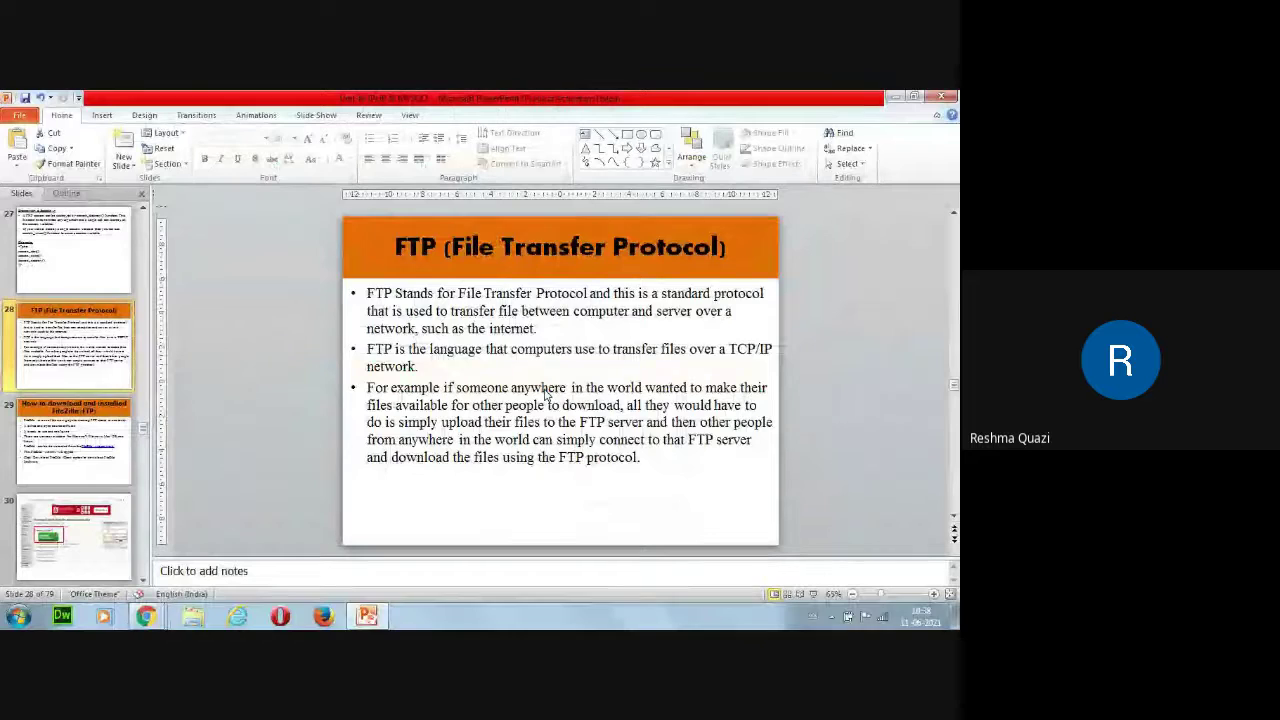
- Minimize PowerPoint, dismiss the presenting notification, restore Google Meet and start a new browser tab
{"action": "left_click", "coordinate": [896, 98]}
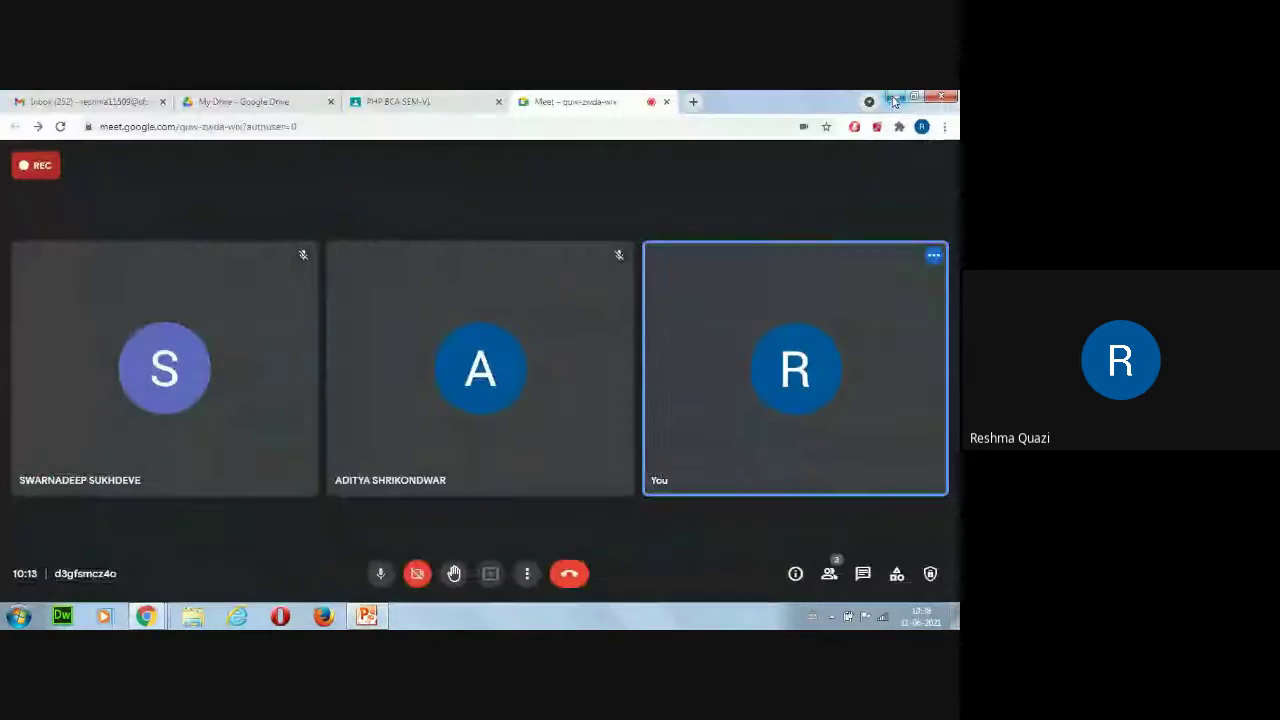
{"action": "left_click", "coordinate": [891, 100]}
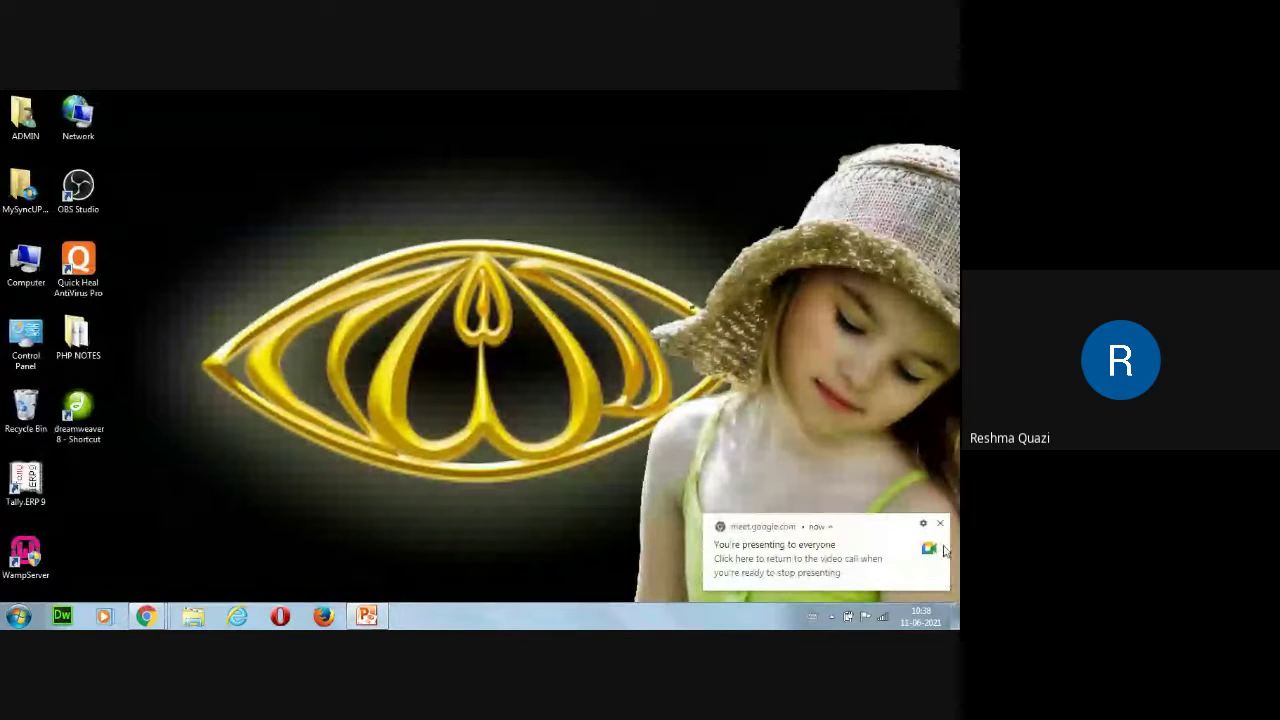
{"action": "left_click", "coordinate": [939, 523]}
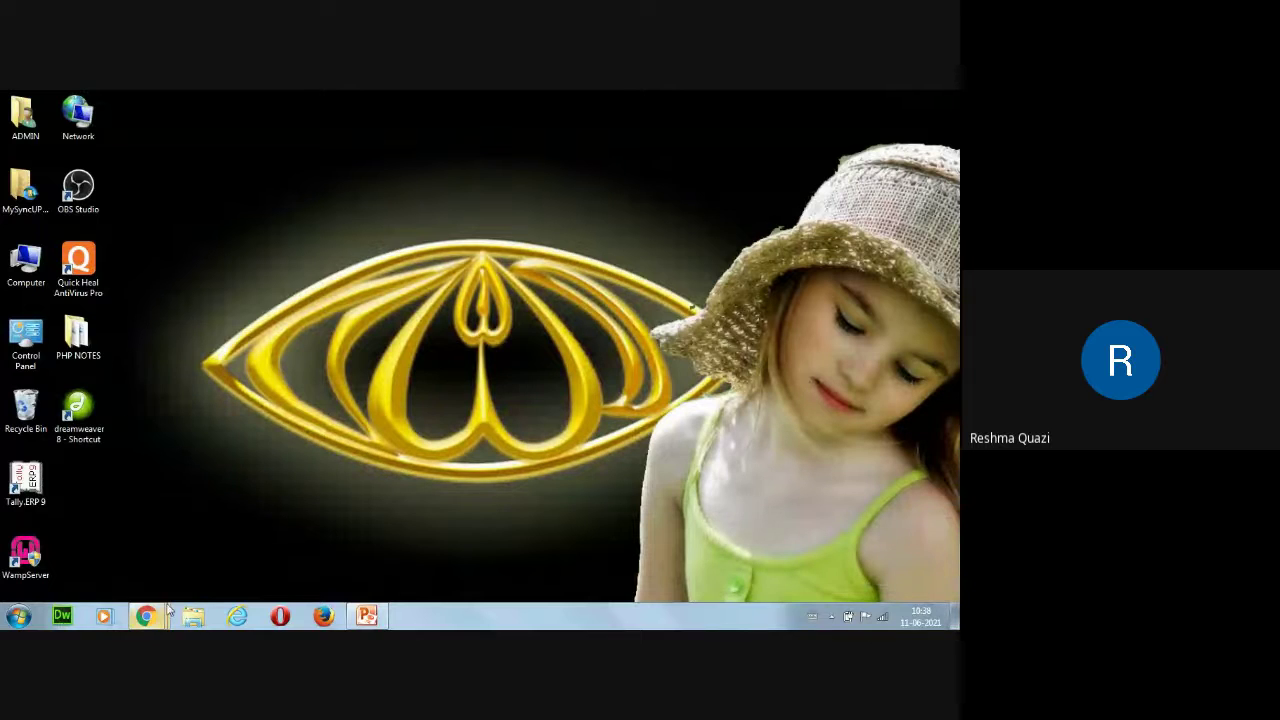
{"action": "mouse_move", "coordinate": [155, 618]}
{"action": "left_click", "coordinate": [113, 553]}
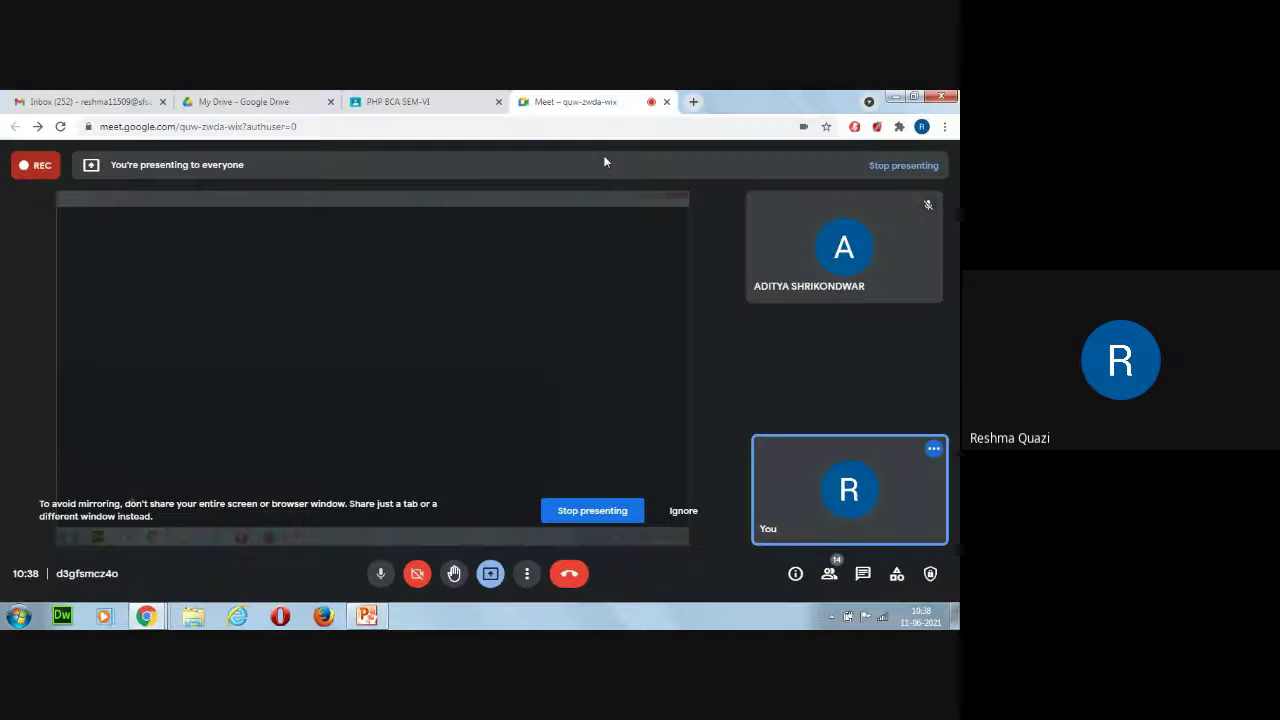
{"action": "left_click", "coordinate": [691, 102]}
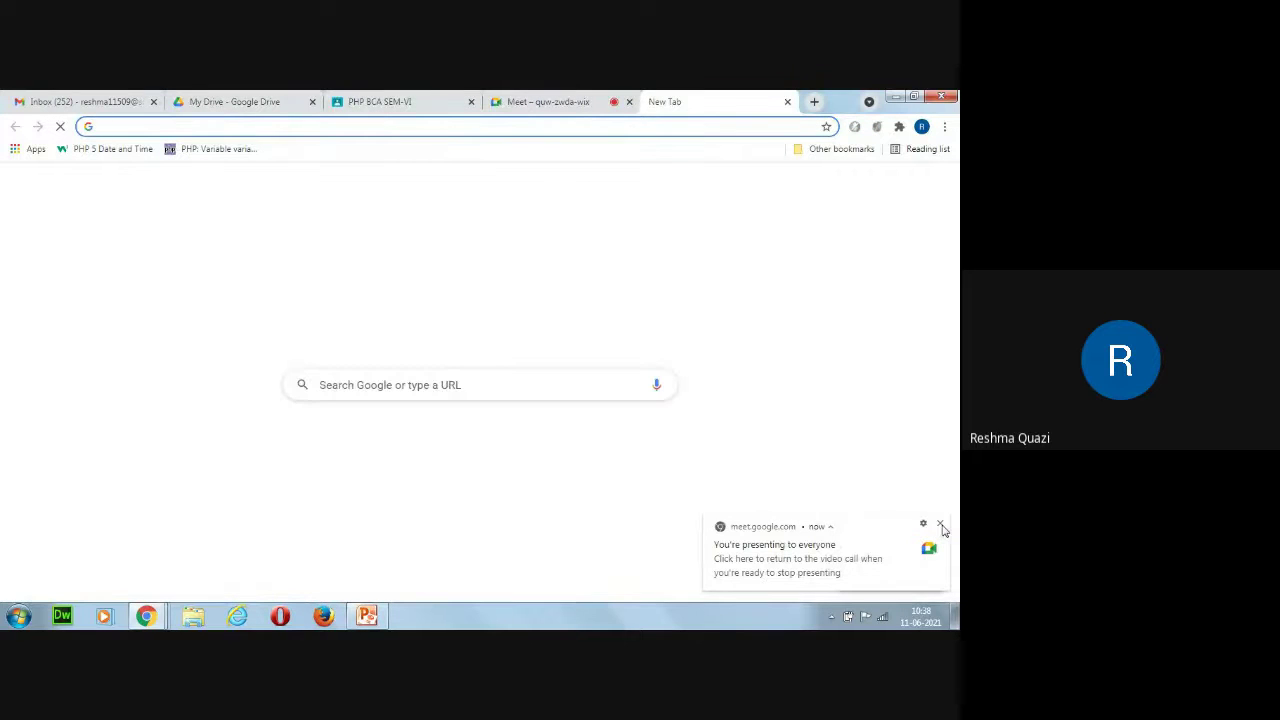
- Dismiss the Meet notification and load 000webhost.com in the new tab
{"action": "left_click", "coordinate": [940, 524]}
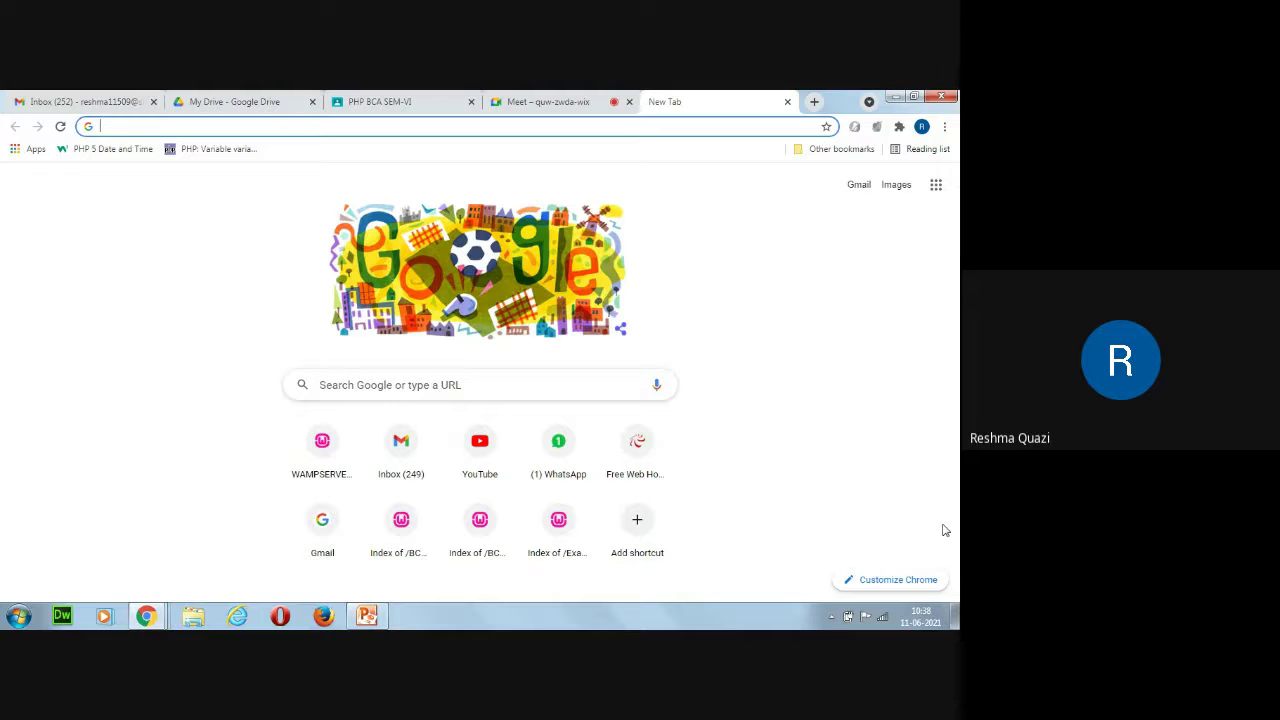
{"action": "type", "text": "w"}
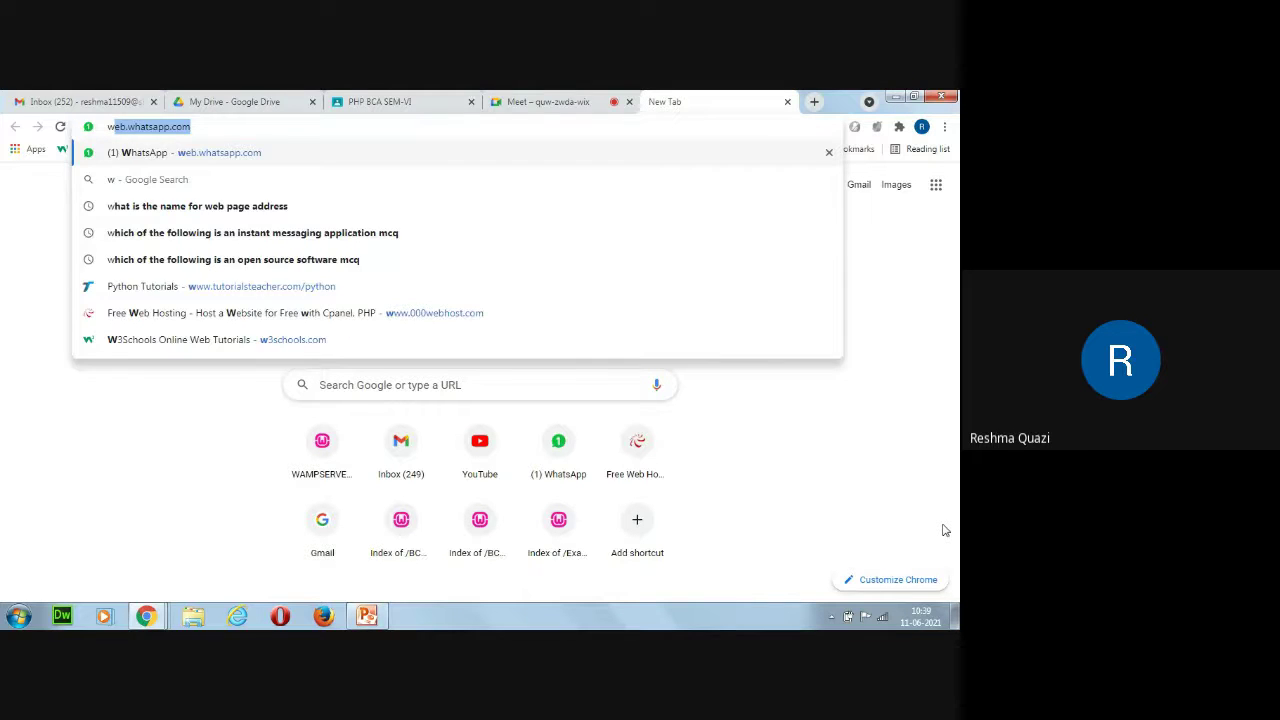
{"action": "type", "text": "w"}
{"action": "key", "text": "Return"}
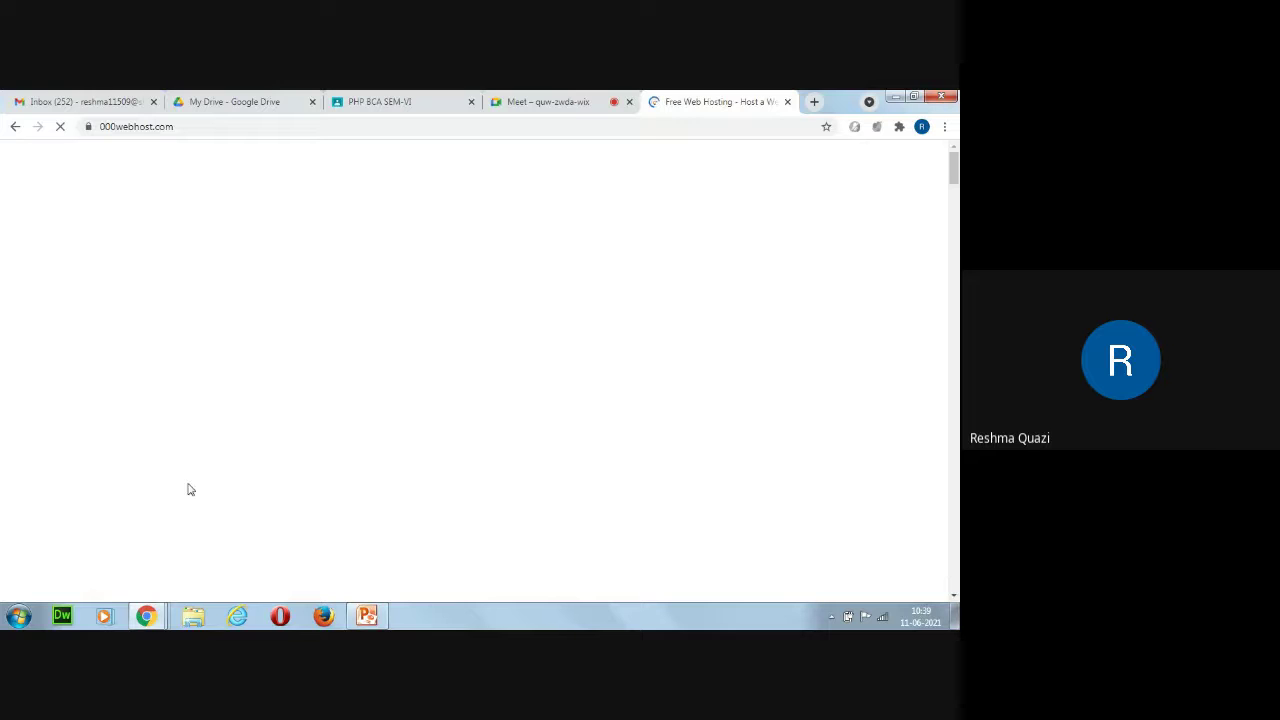
{"action": "mouse_move", "coordinate": [148, 614]}
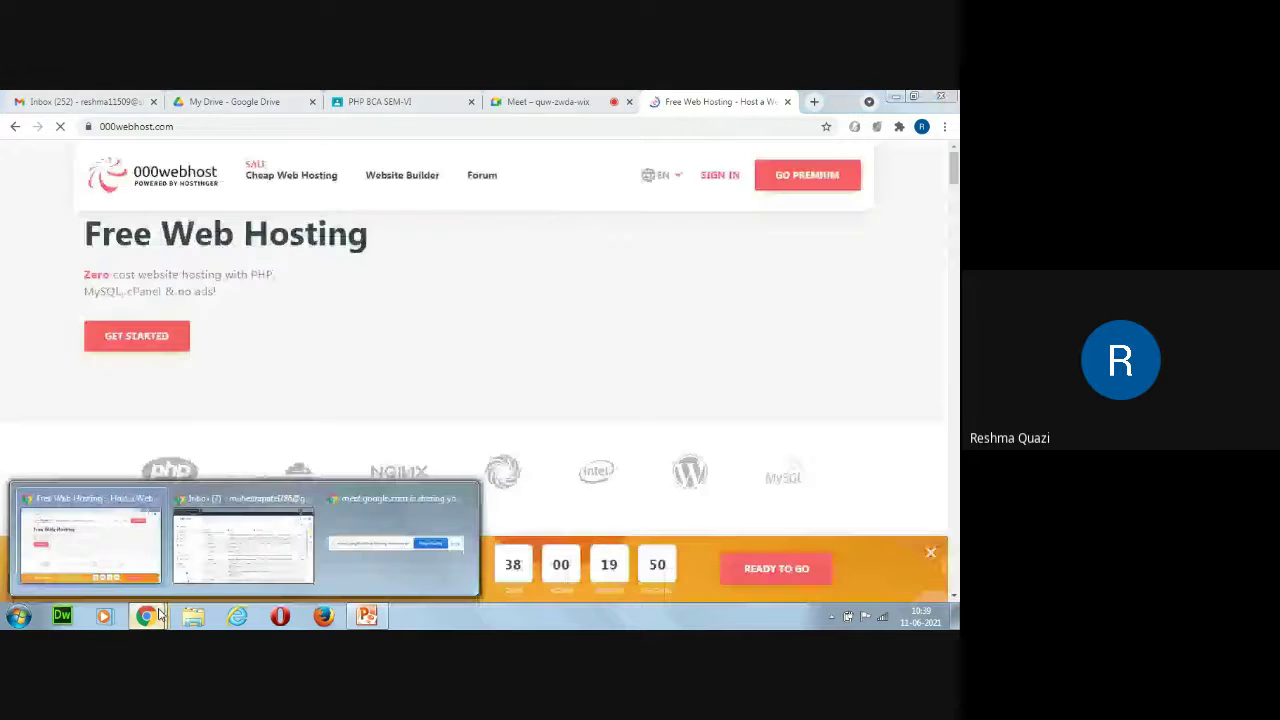
{"action": "left_click", "coordinate": [203, 559]}
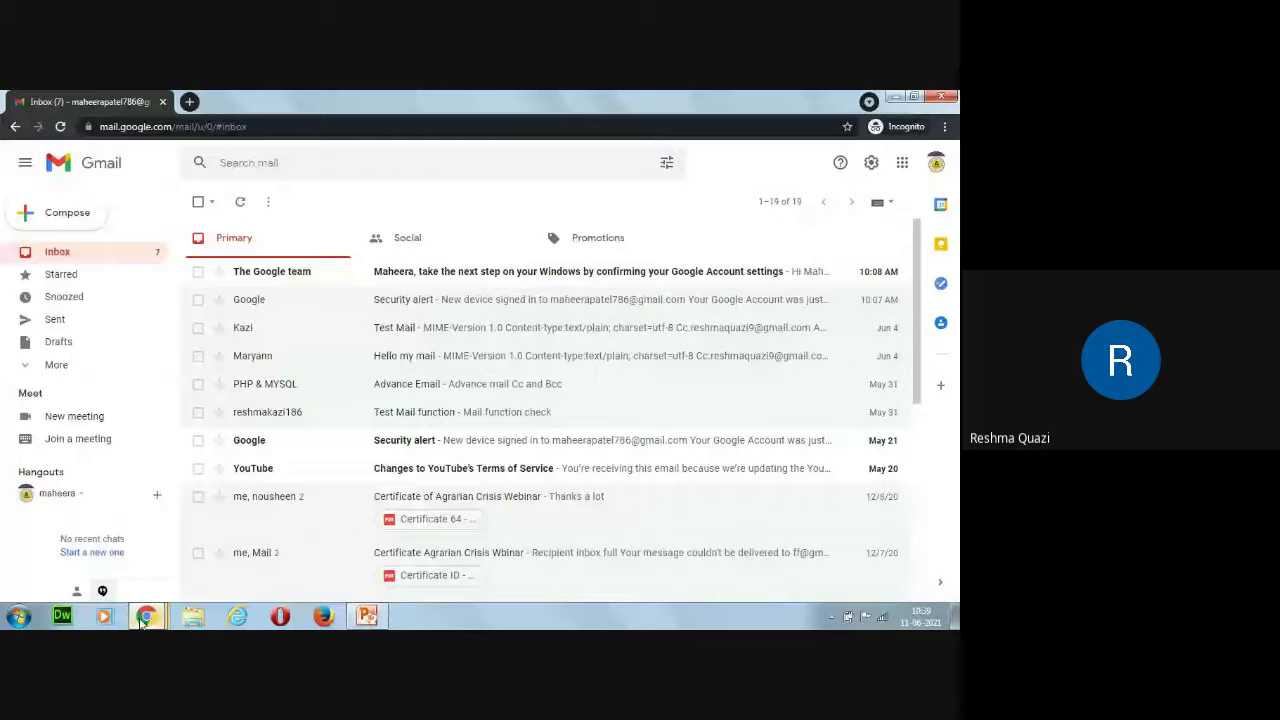
{"action": "left_click", "coordinate": [145, 617]}
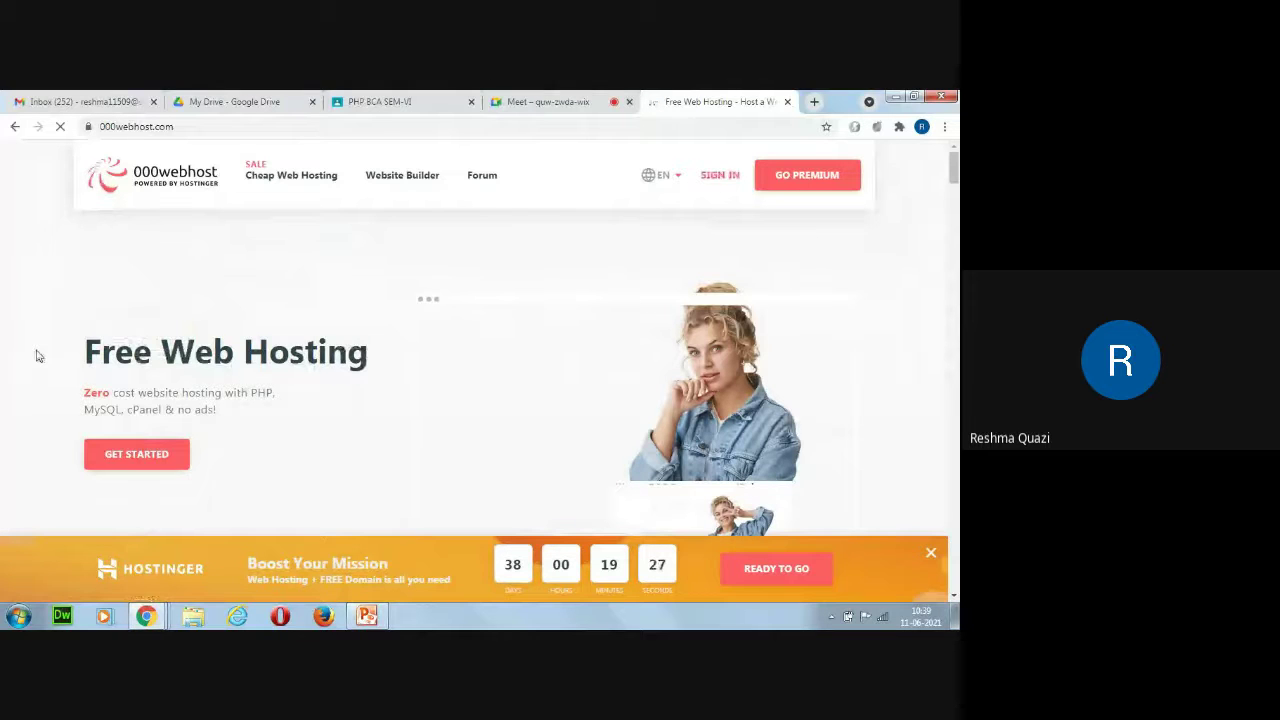
- Choose FREE SIGN UP under the Free Web Hosting plan in the pricing section
{"action": "scroll", "coordinate": [193, 350], "scroll_direction": "down", "scroll_amount": 5}
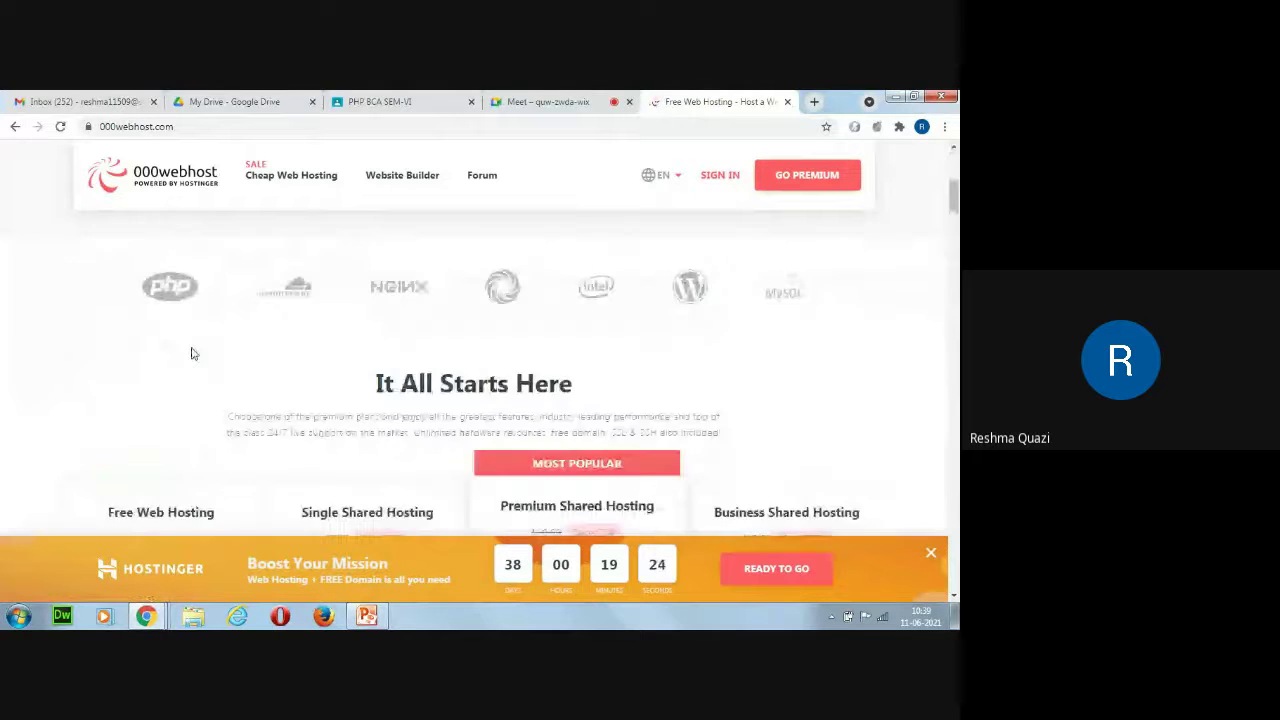
{"action": "scroll", "coordinate": [193, 353], "scroll_direction": "down", "scroll_amount": 3}
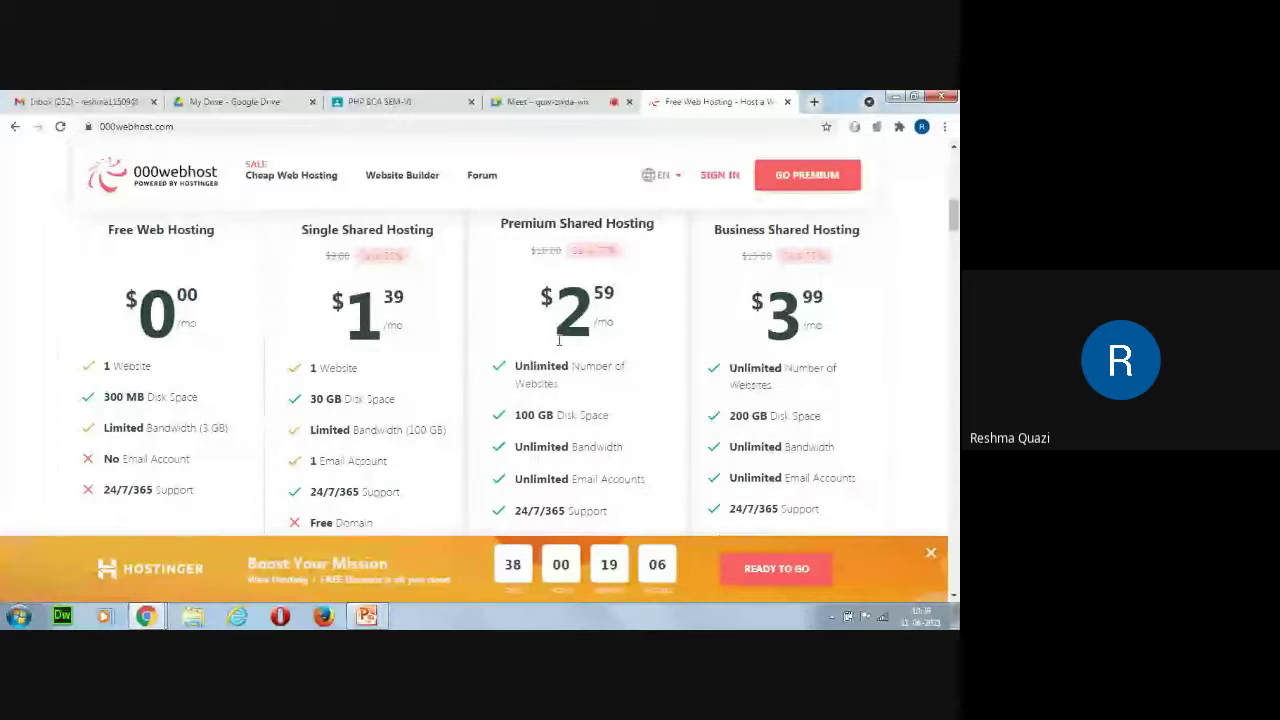
{"action": "scroll", "coordinate": [240, 340], "scroll_direction": "down", "scroll_amount": 1}
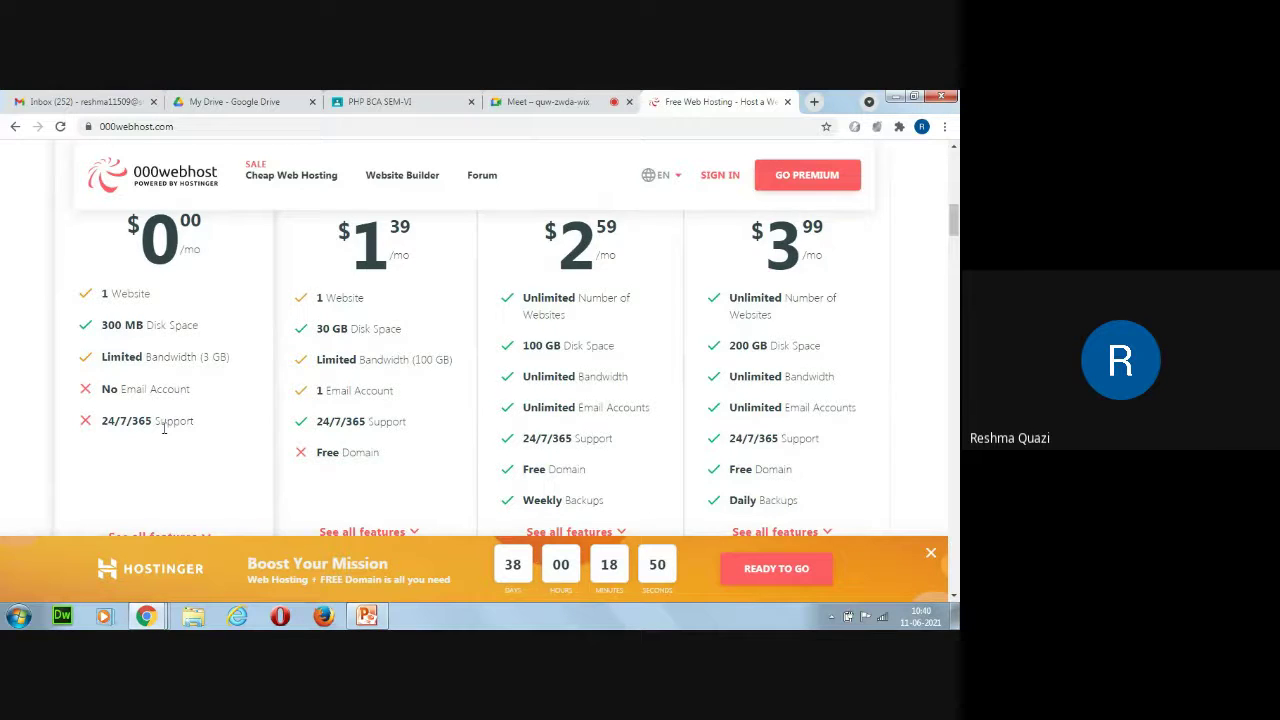
{"action": "scroll", "coordinate": [164, 430], "scroll_direction": "down", "scroll_amount": 1}
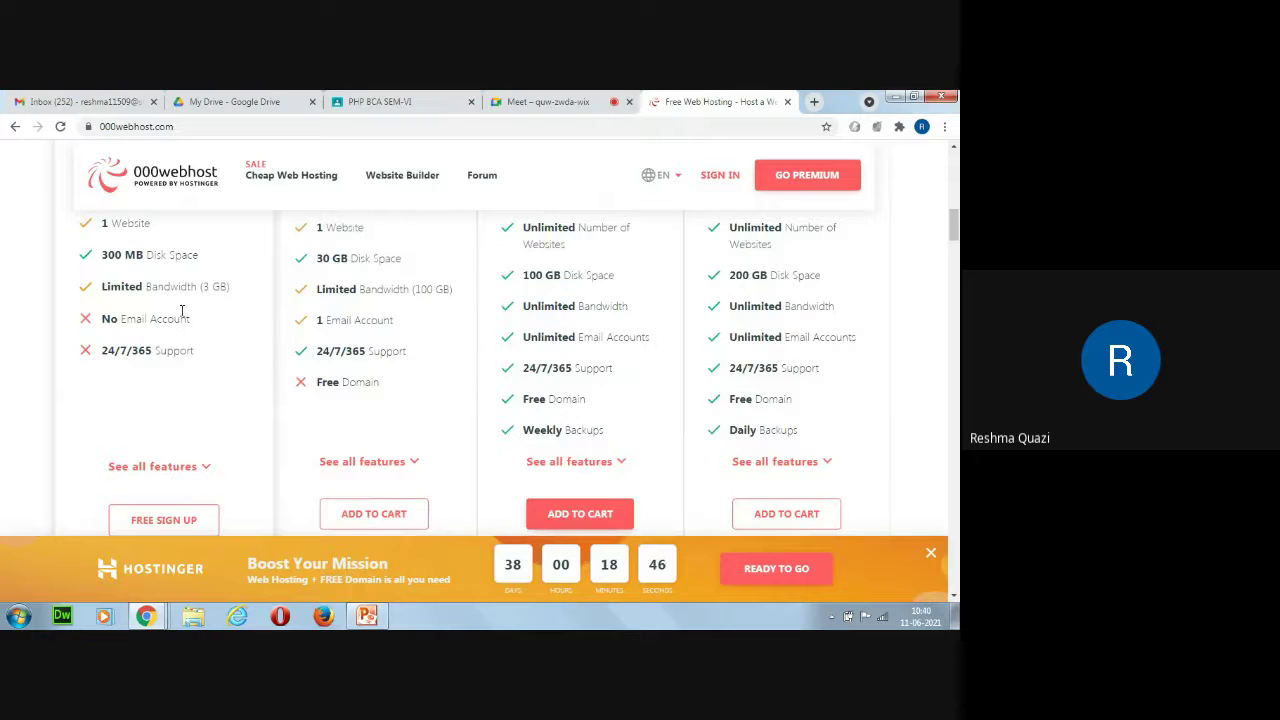
{"action": "scroll", "coordinate": [175, 397], "scroll_direction": "down", "scroll_amount": 1}
{"action": "scroll", "coordinate": [175, 397], "scroll_direction": "down", "scroll_amount": 1}
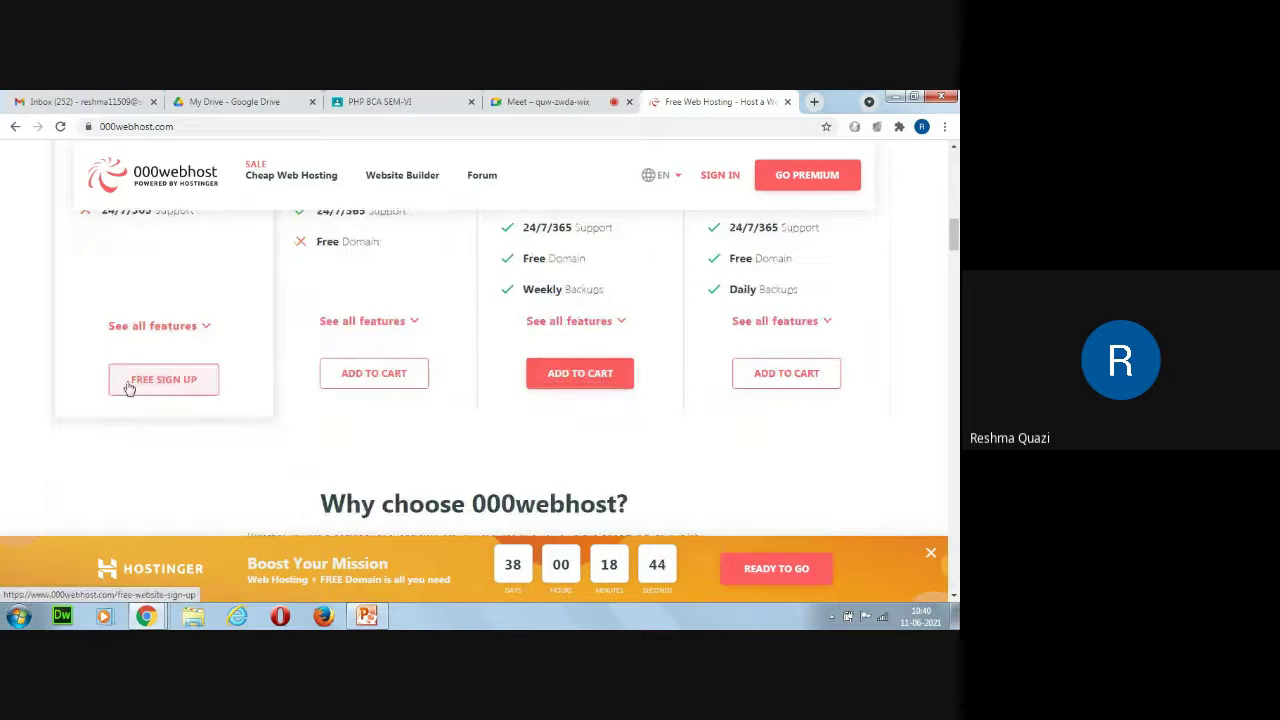
{"action": "left_click", "coordinate": [175, 389]}
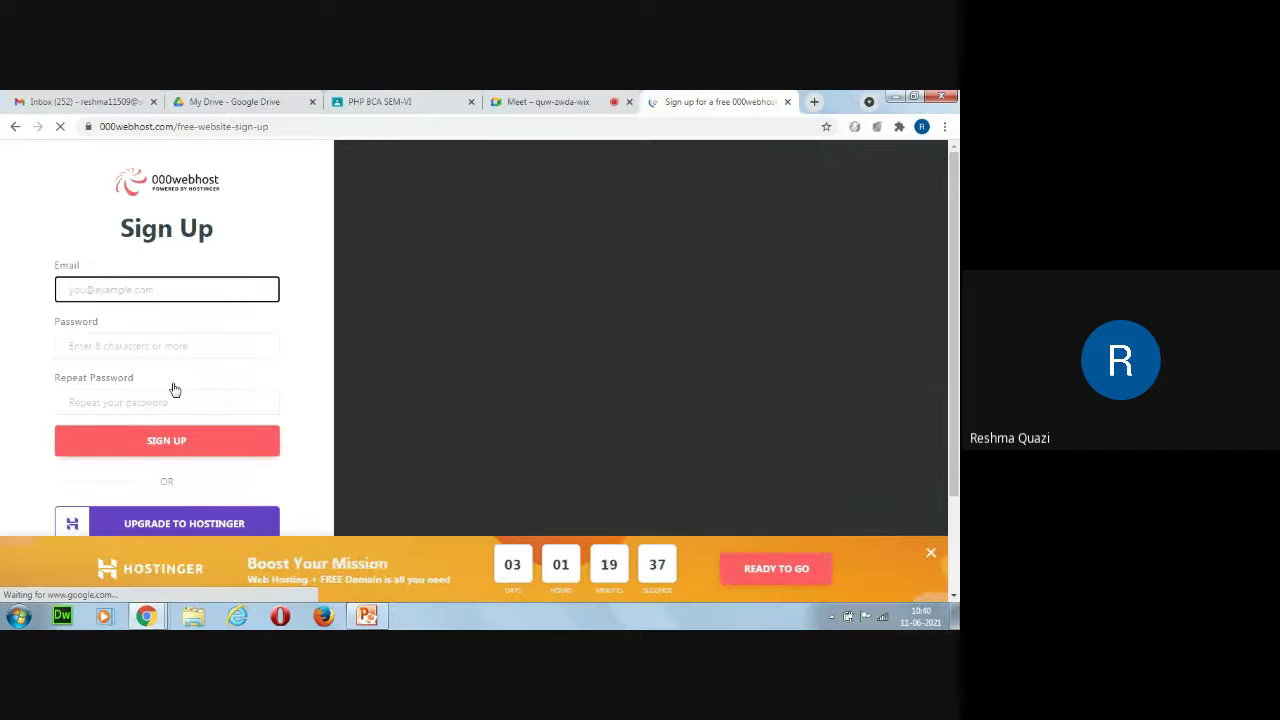
- Enter the account e-mail address, a password and its confirmation, then submit the sign-up form
{"action": "left_click", "coordinate": [109, 291]}
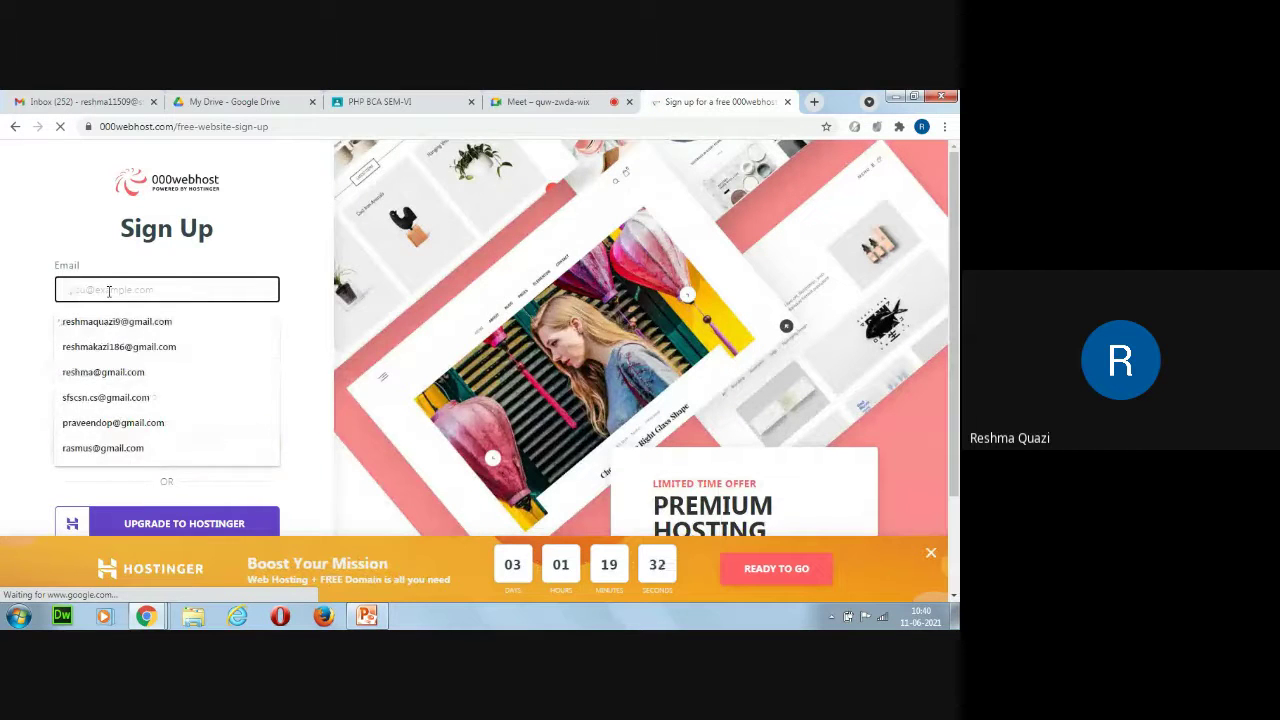
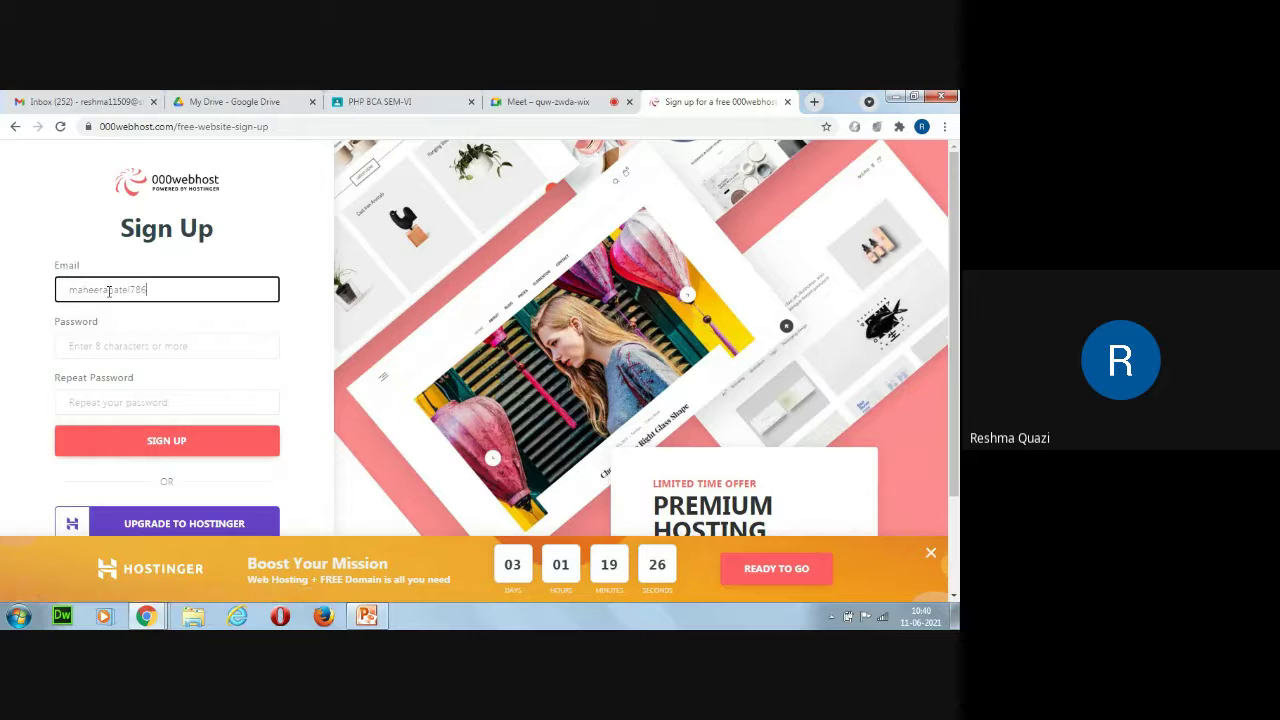
{"action": "left_click", "coordinate": [141, 347]}
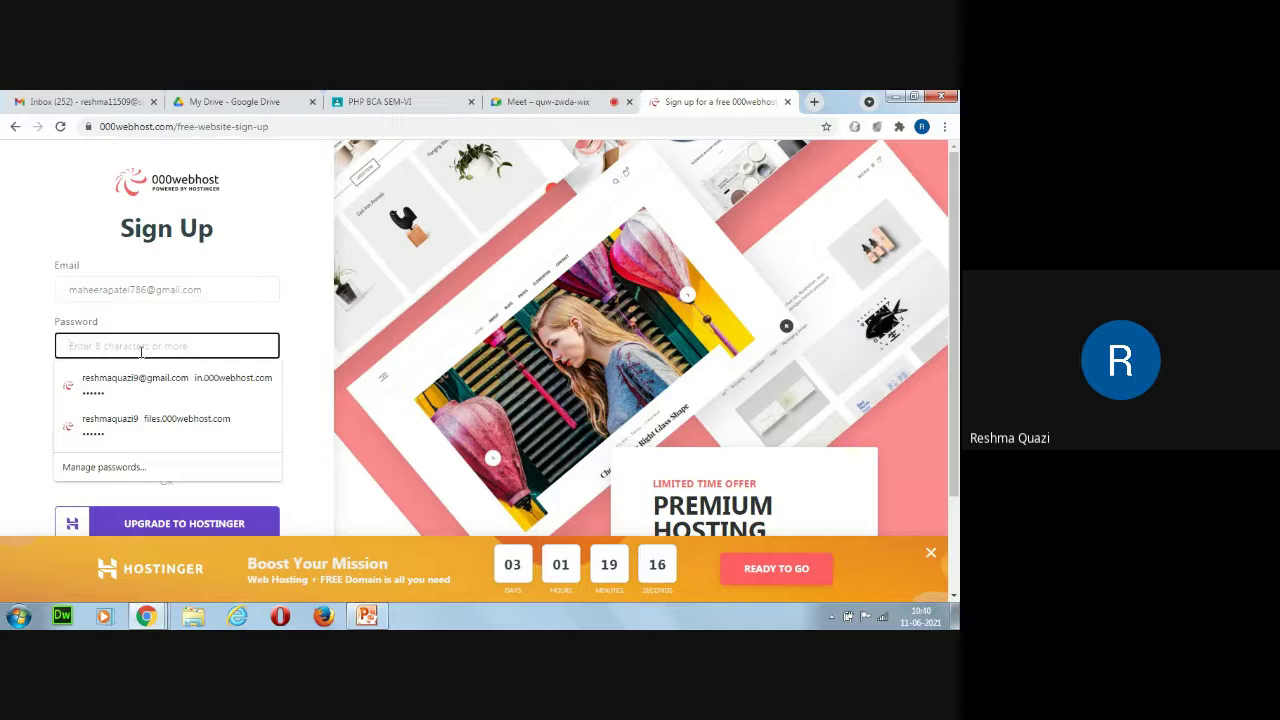
{"action": "type", "text": "•••"}
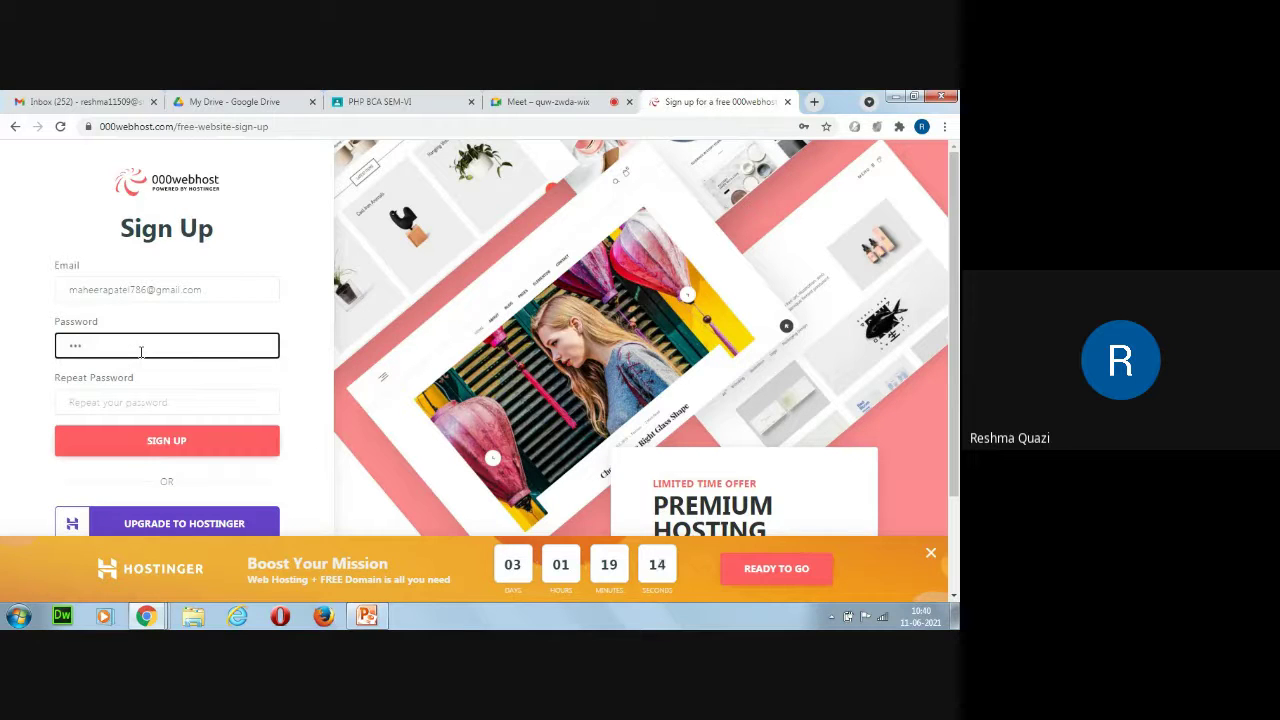
{"action": "type", "text": "•••••••"}
{"action": "left_click", "coordinate": [138, 404]}
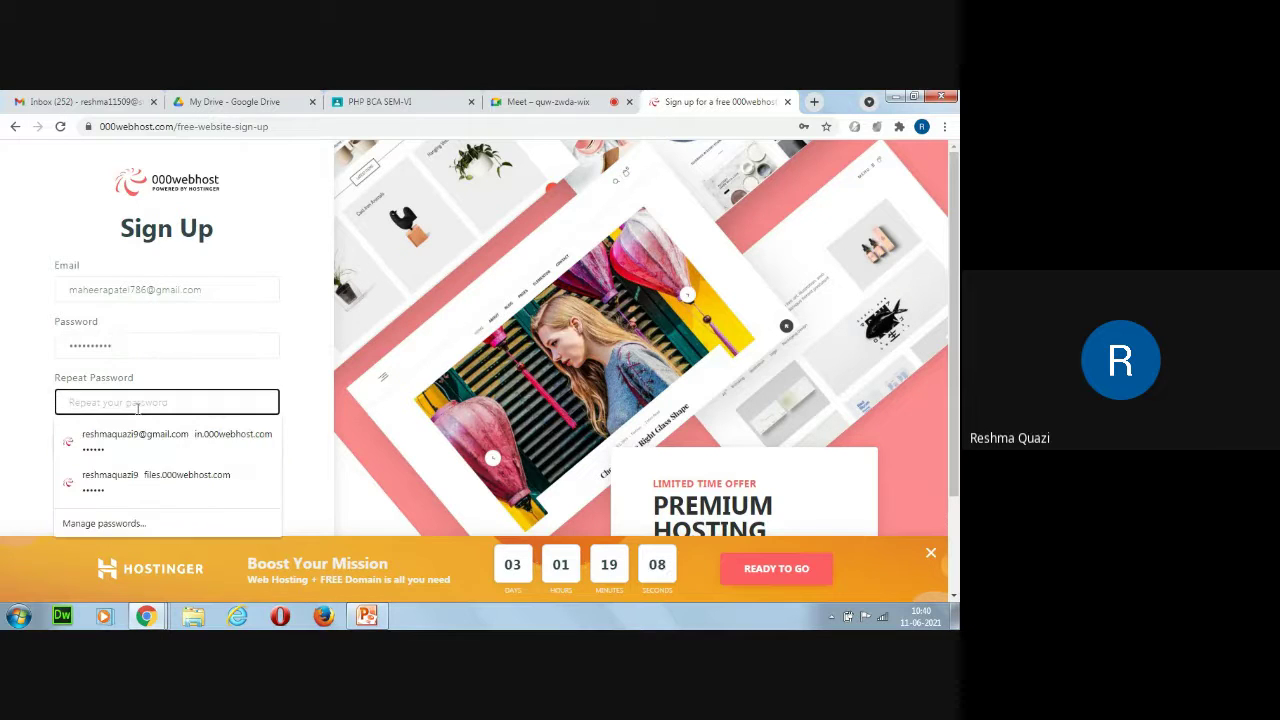
{"action": "type", "text": "•••"}
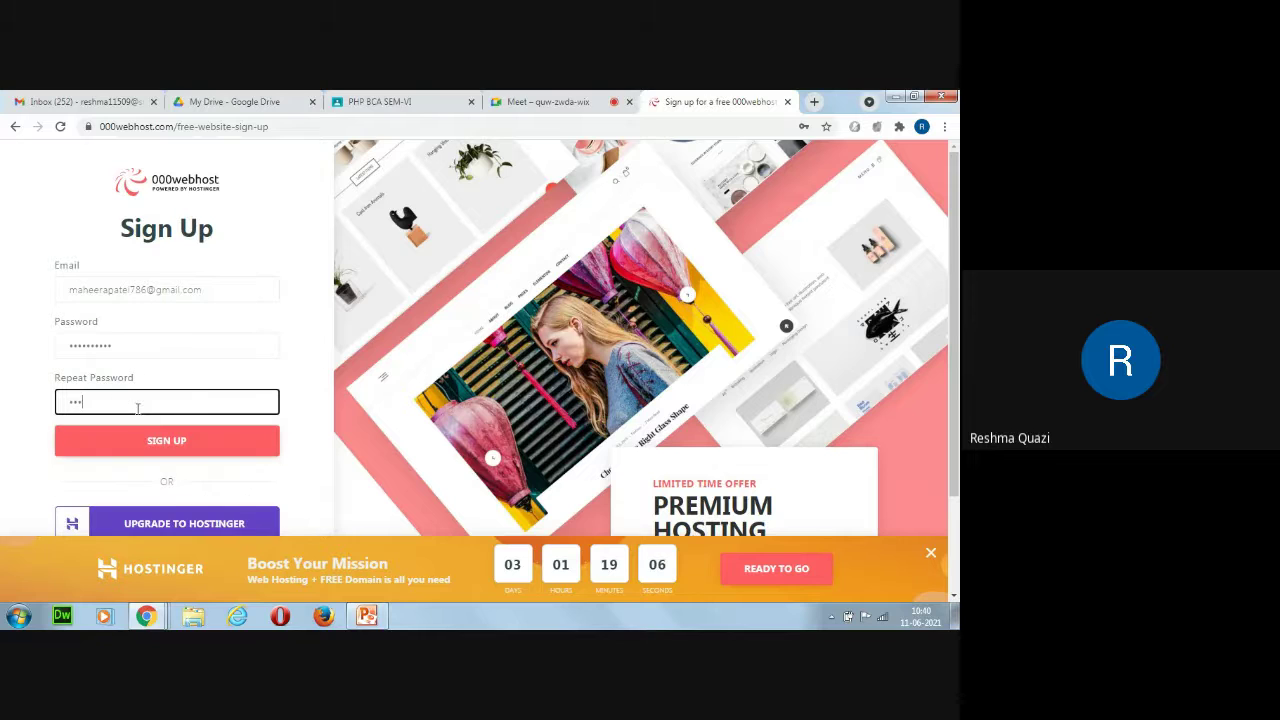
{"action": "type", "text": "•••••••"}
{"action": "left_click", "coordinate": [148, 452]}
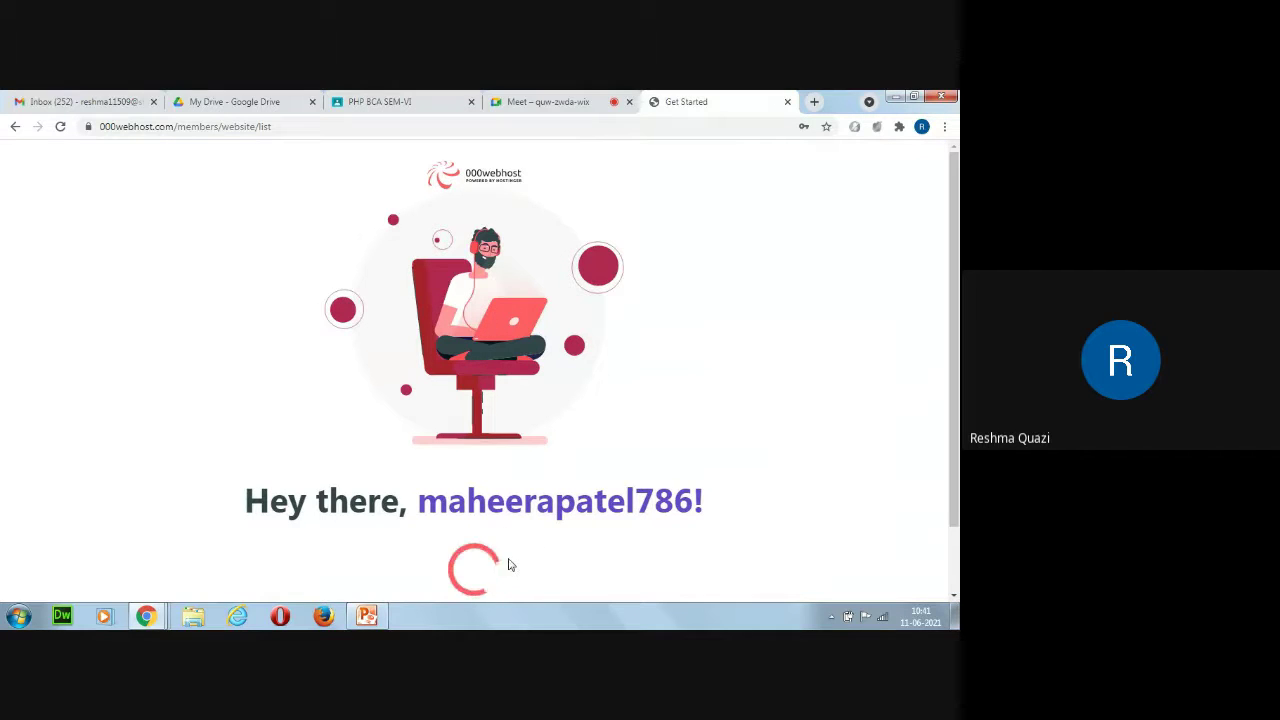
- Open the 'Please verify your email' message in Gmail and follow its verification link
{"action": "mouse_move", "coordinate": [146, 617]}
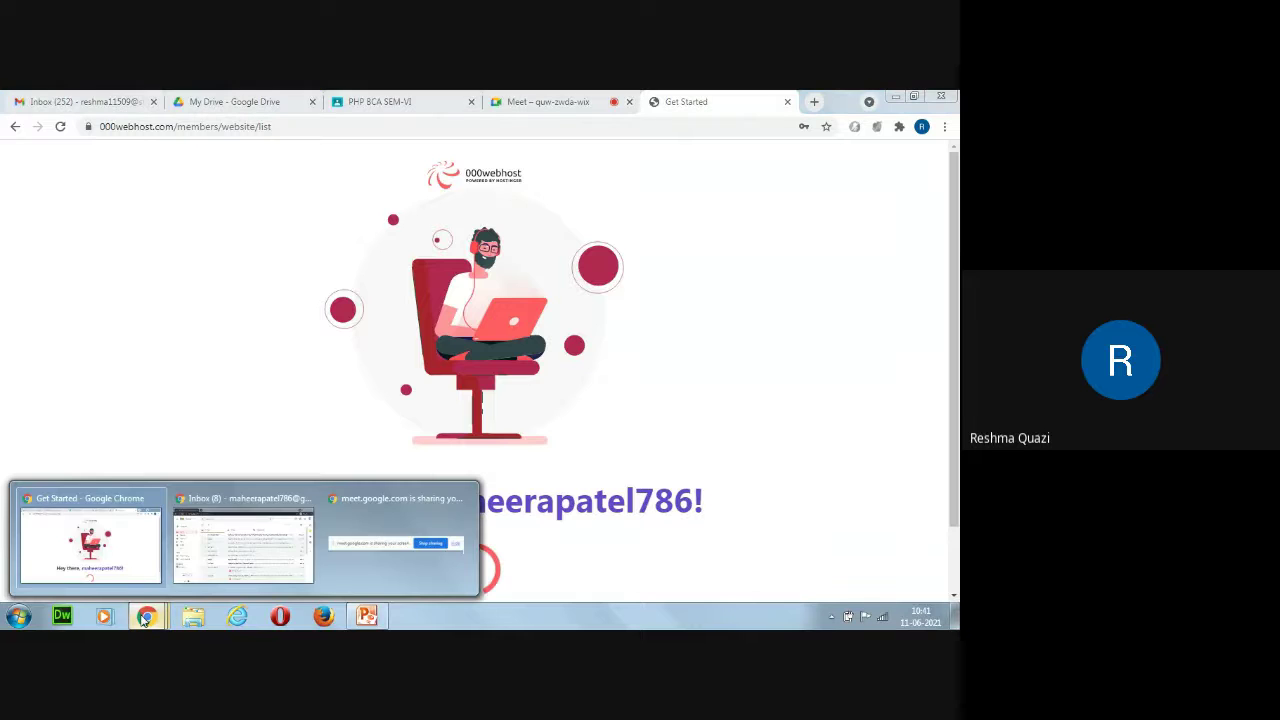
{"action": "left_click", "coordinate": [222, 567]}
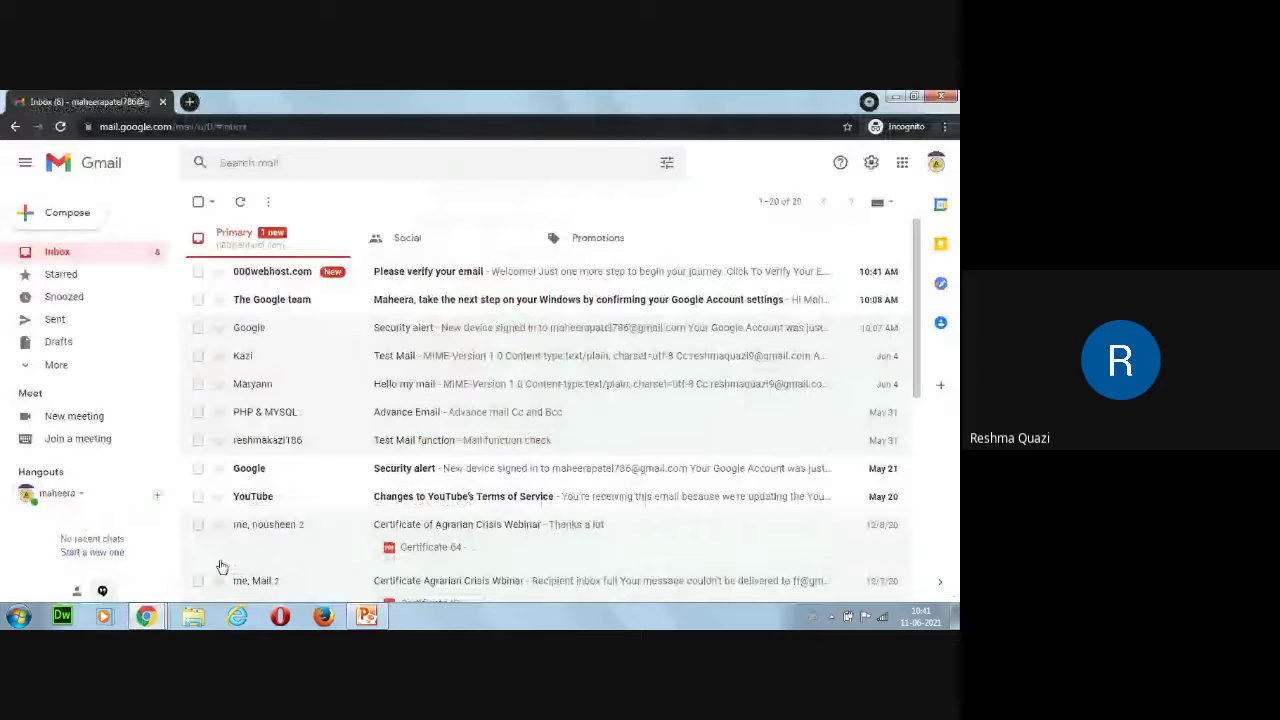
{"action": "left_click", "coordinate": [264, 281]}
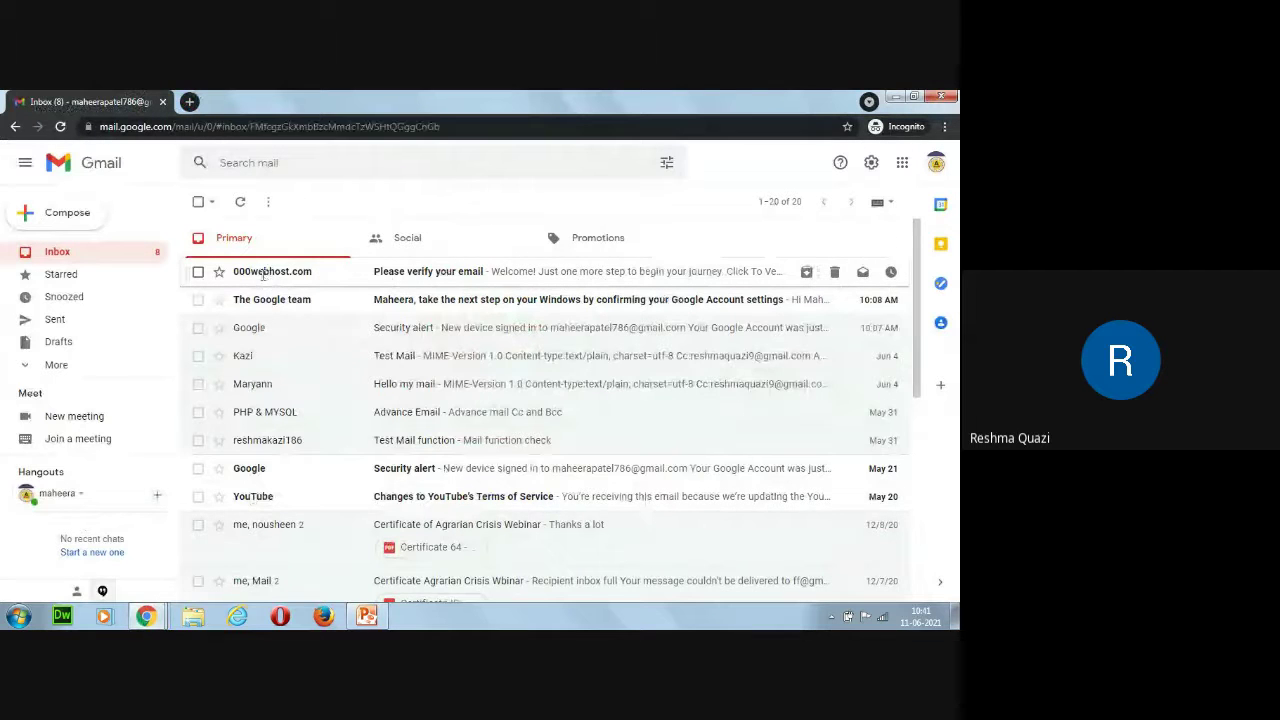
{"action": "scroll", "coordinate": [483, 375], "scroll_direction": "down", "scroll_amount": 2}
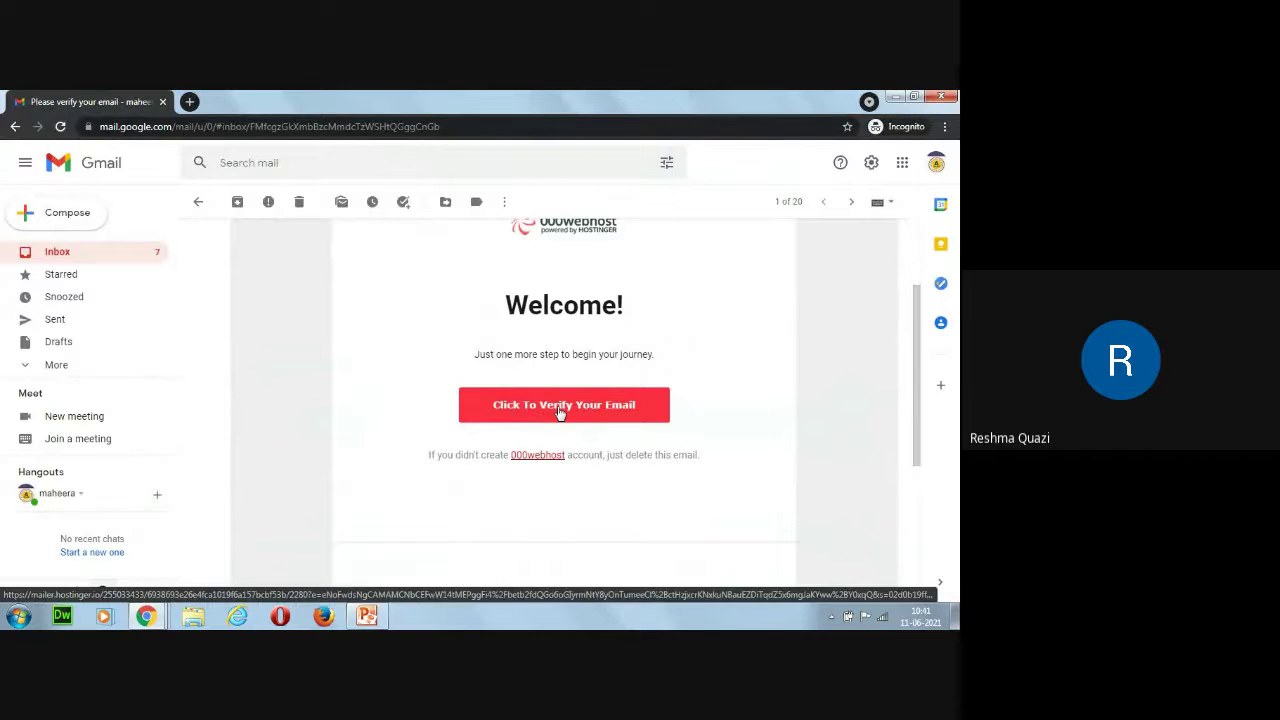
{"action": "left_click", "coordinate": [560, 410]}
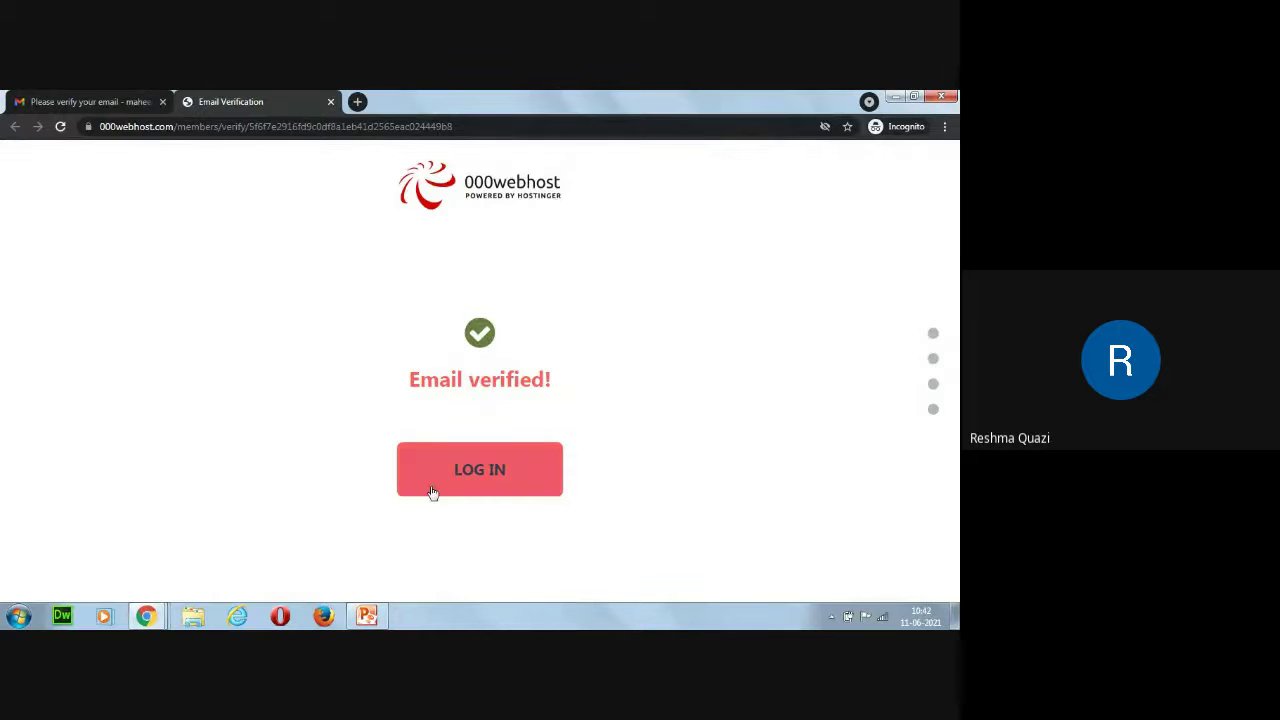
- Log in, return to the Get Started window, and scroll to the Name Your Project form
{"action": "left_click", "coordinate": [467, 485]}
{"action": "left_click", "coordinate": [152, 614]}
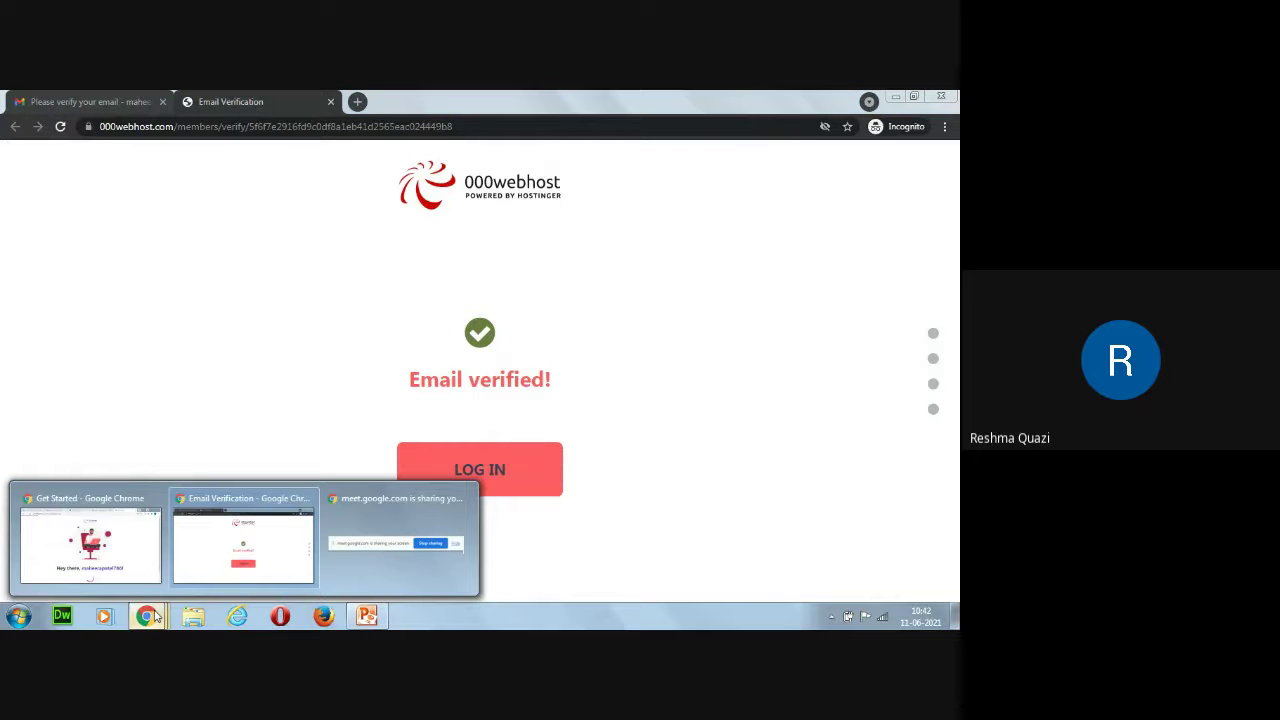
{"action": "left_click", "coordinate": [90, 540]}
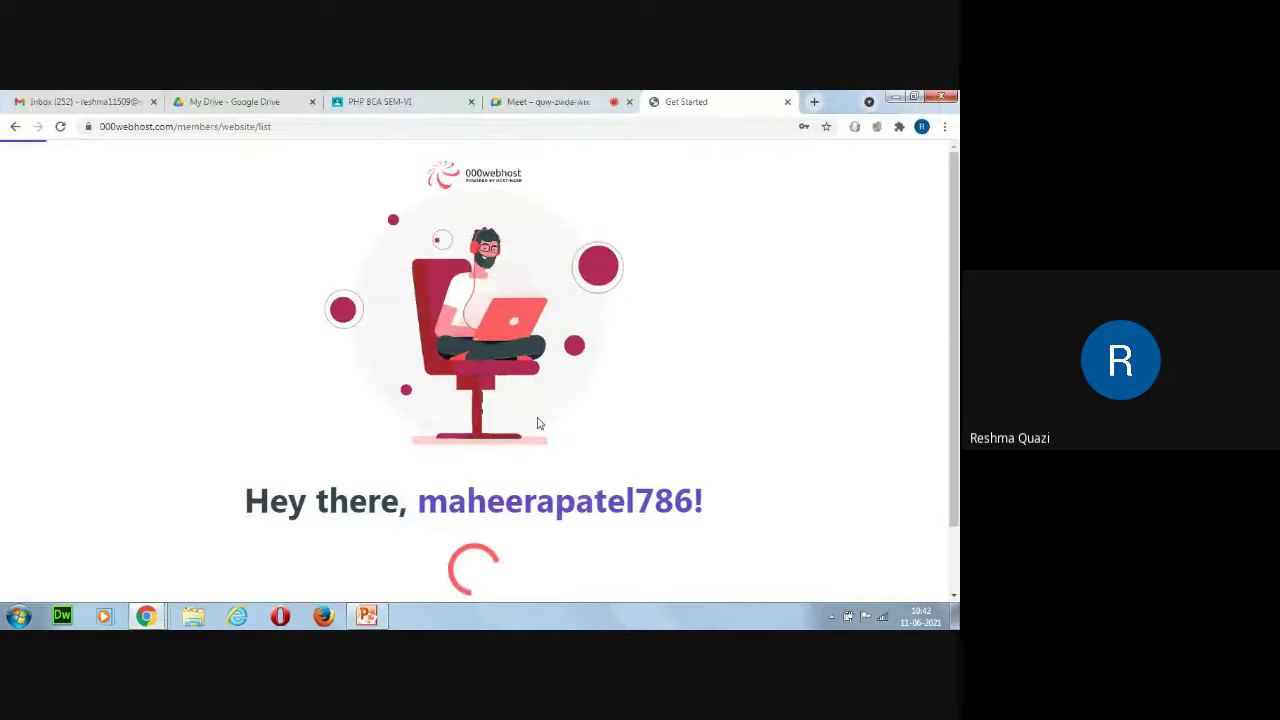
{"action": "scroll", "coordinate": [537, 423], "scroll_direction": "down", "scroll_amount": 1}
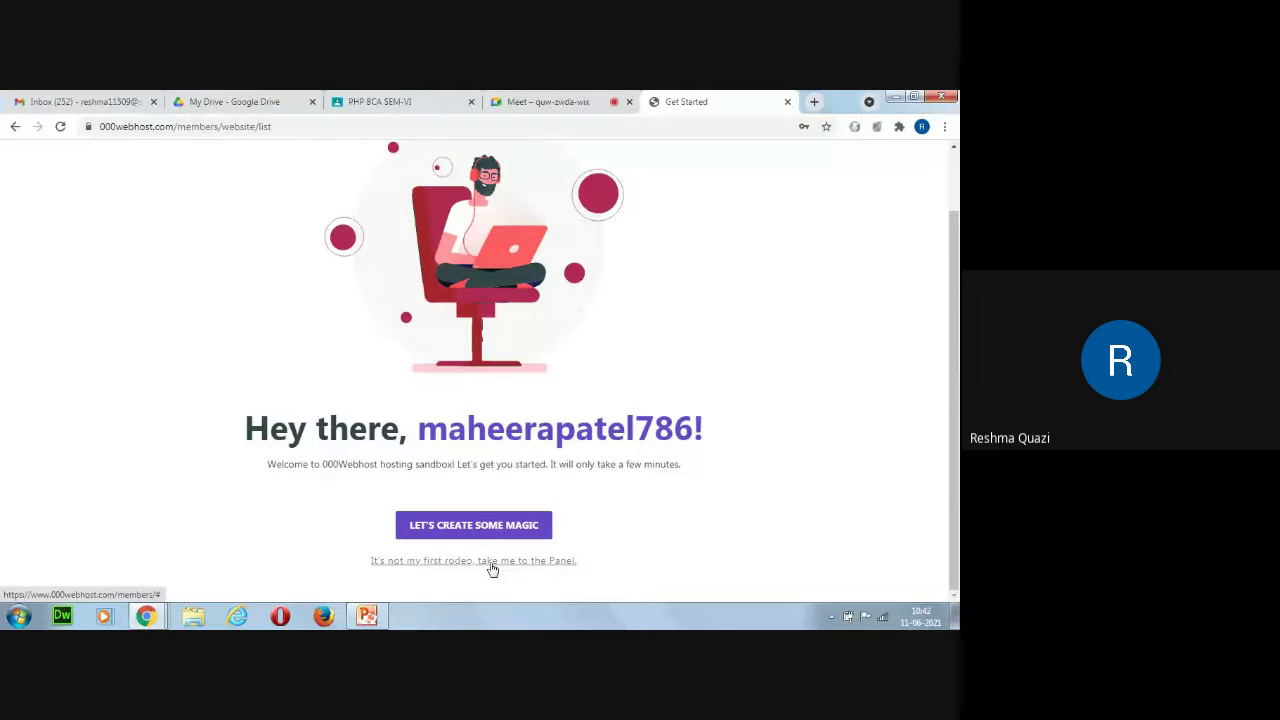
{"action": "scroll", "coordinate": [492, 569], "scroll_direction": "down", "scroll_amount": 3}
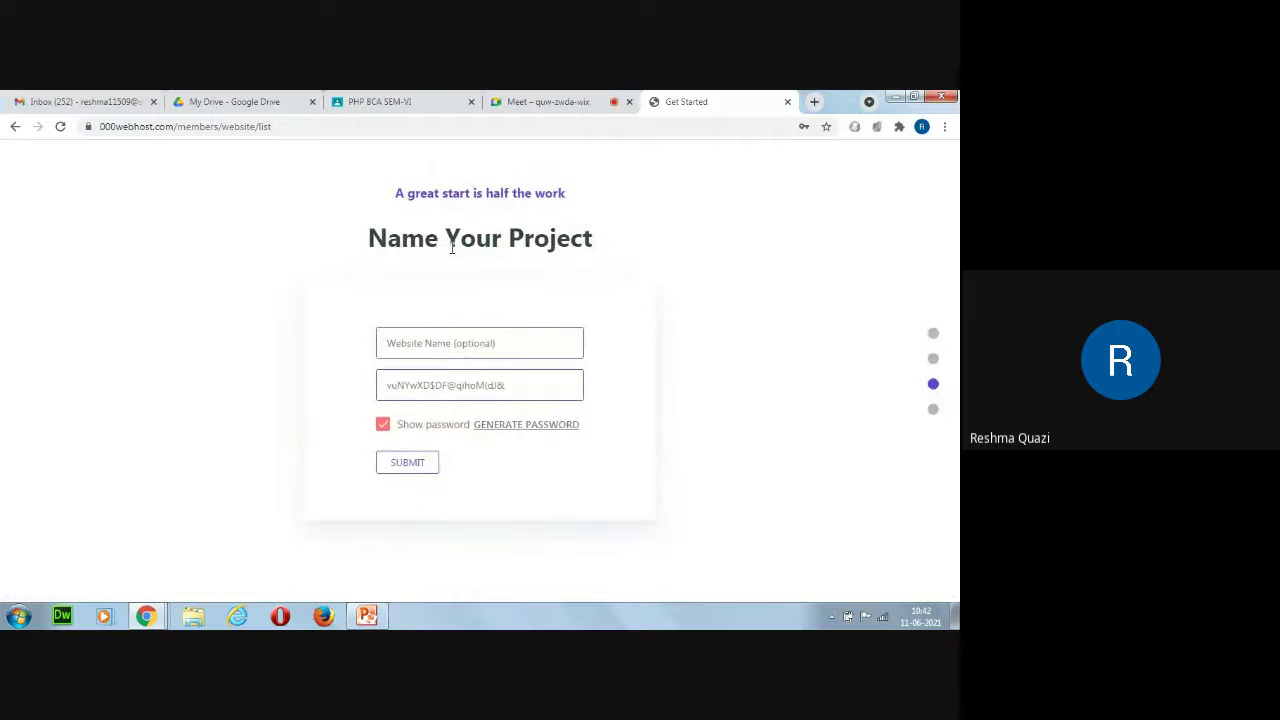
- Name the website webmahi786, replace the generated password with a new one, and submit
{"action": "left_click", "coordinate": [451, 350]}
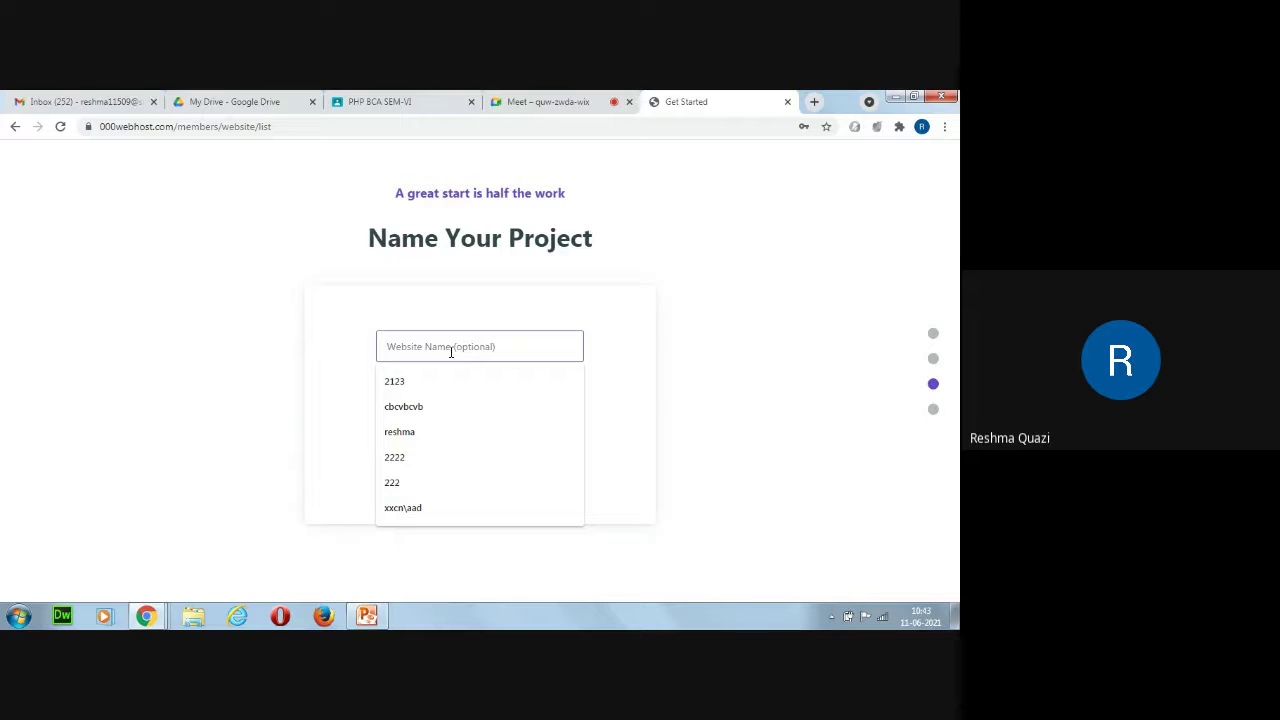
{"action": "type", "text": "web"}
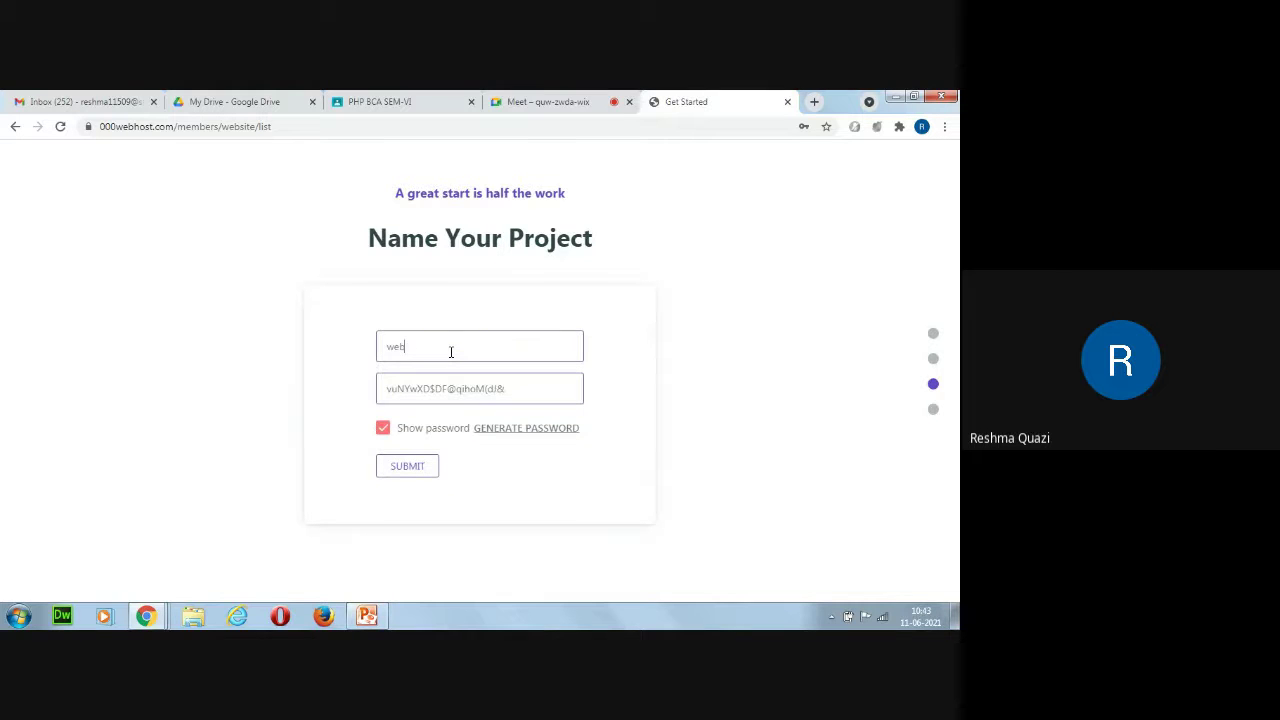
{"action": "type", "text": "mahi786"}
{"action": "left_click", "coordinate": [442, 388]}
{"action": "left_click_drag", "start_coordinate": [518, 391], "coordinate": [380, 395]}
{"action": "key", "text": "BackSpace"}
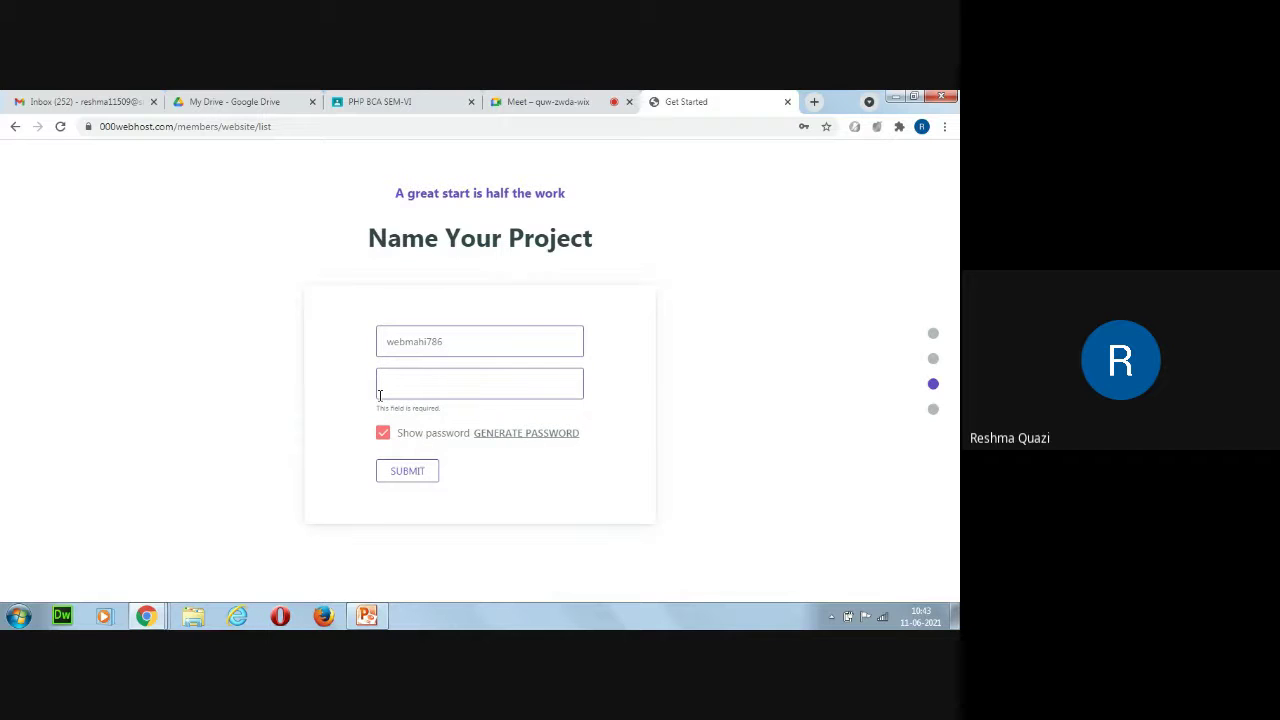
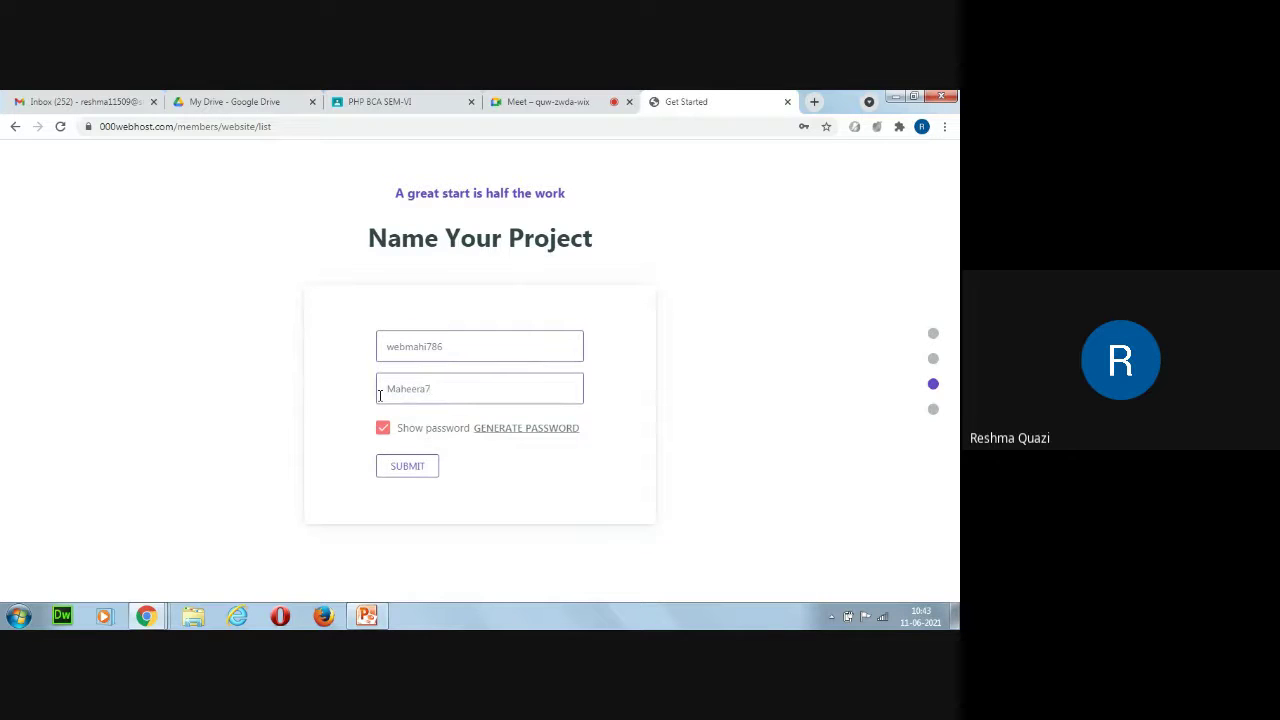
{"action": "left_click", "coordinate": [417, 478]}
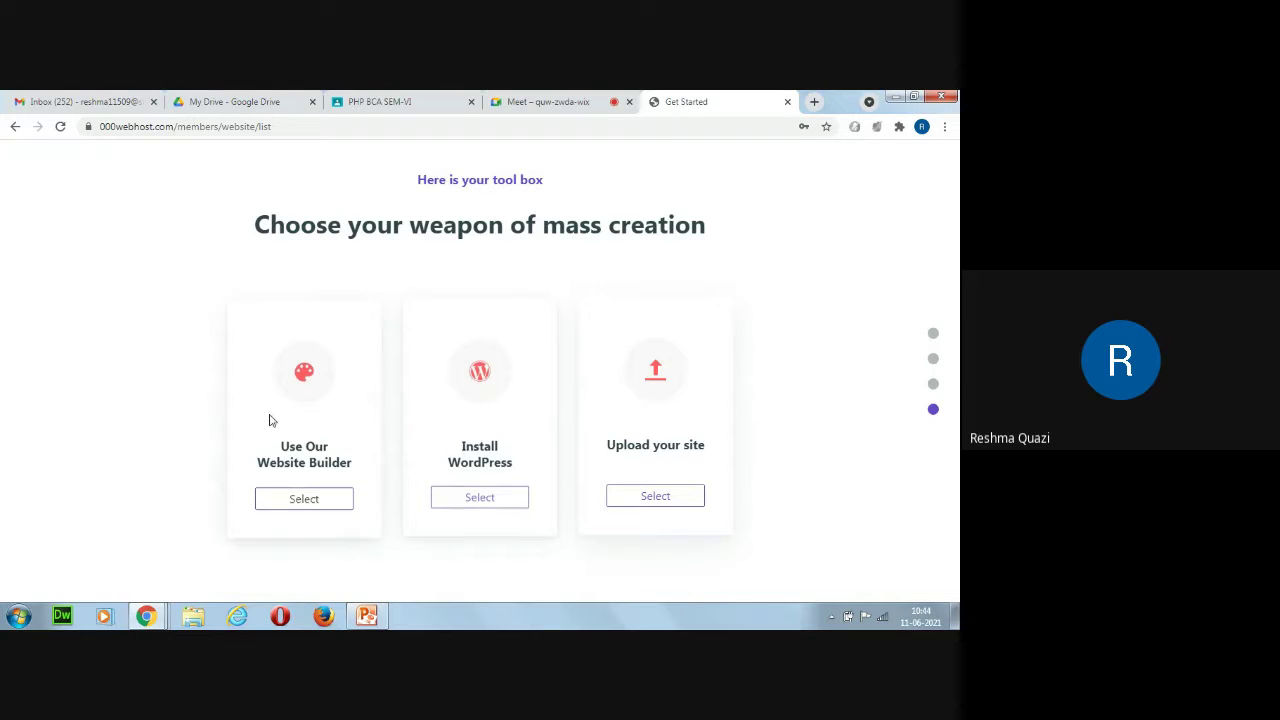
- Choose Select under 'Upload your site' to open the File Manager in a new tab
{"action": "left_click", "coordinate": [654, 508]}
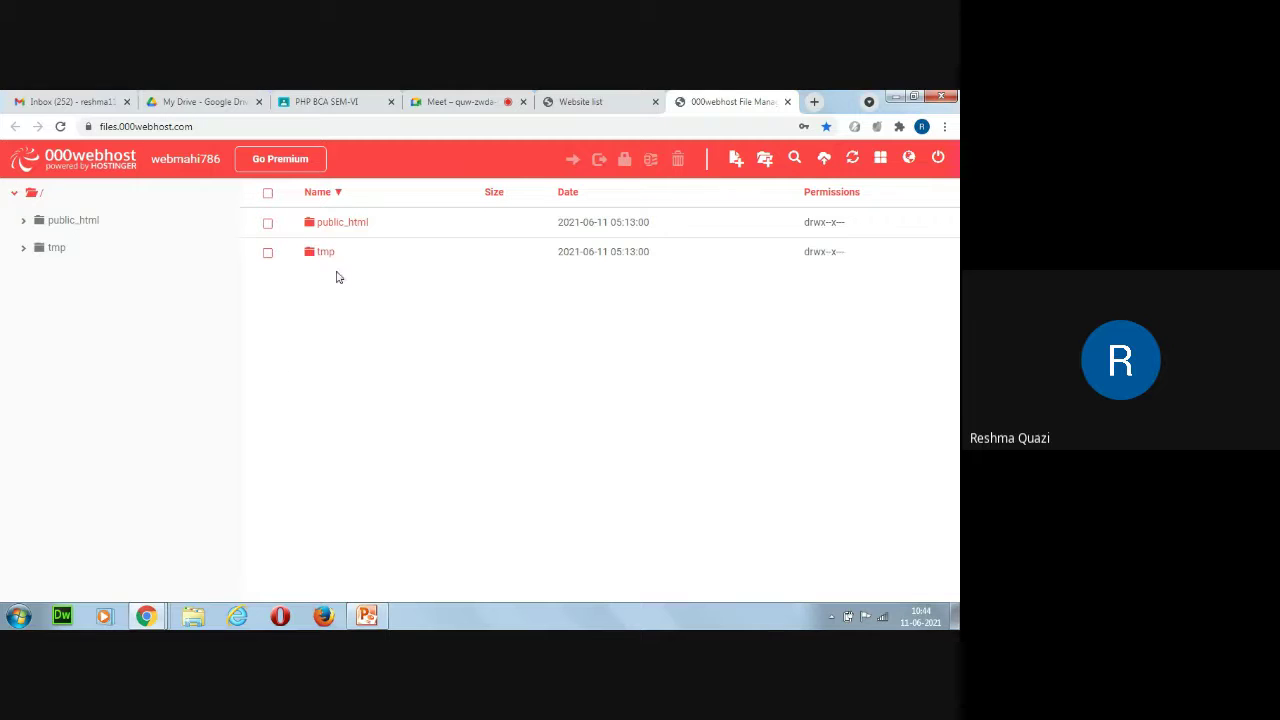
- Open public_html and start a file upload, then cancel it and go back to the website list
{"action": "left_click", "coordinate": [358, 226]}
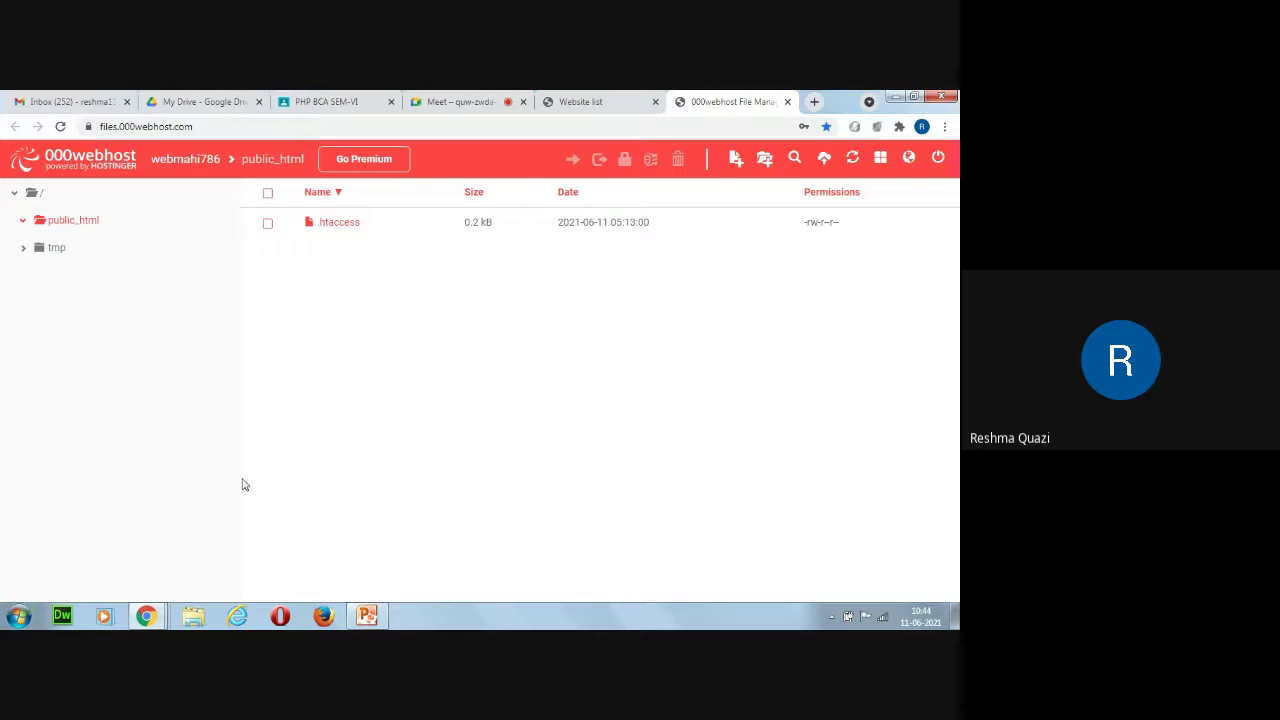
{"action": "left_click", "coordinate": [825, 160]}
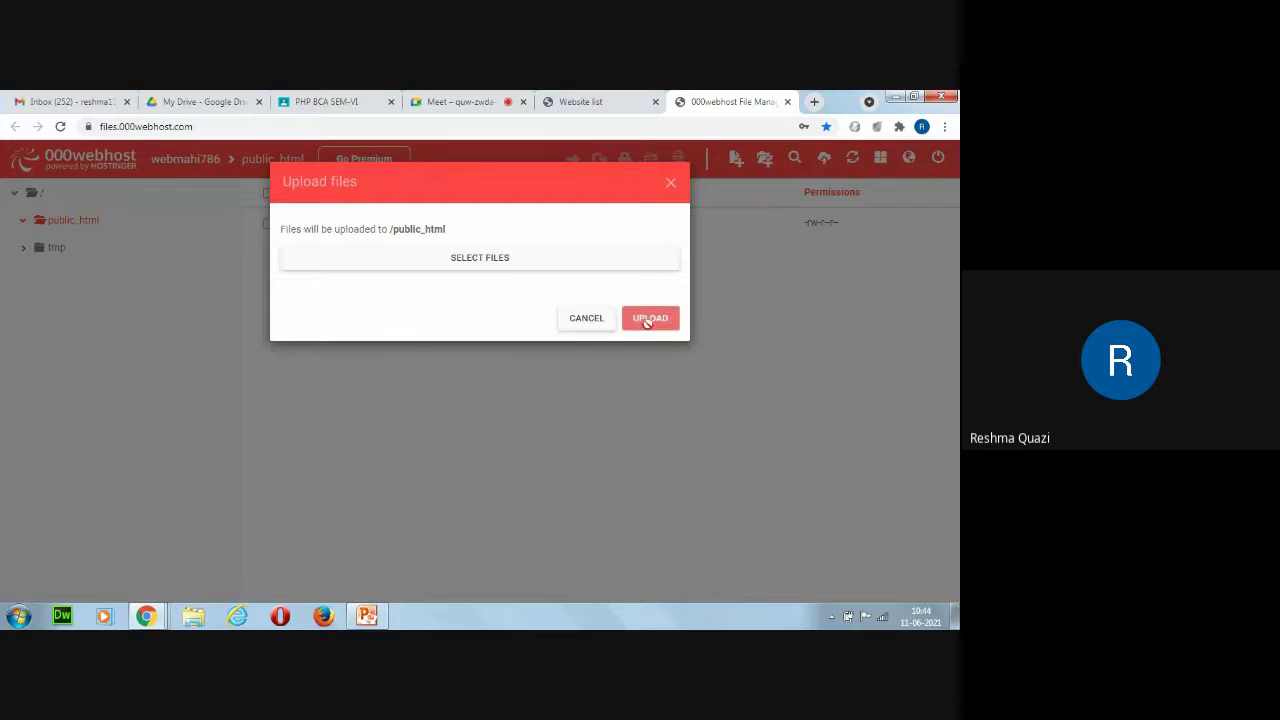
{"action": "left_click", "coordinate": [495, 262]}
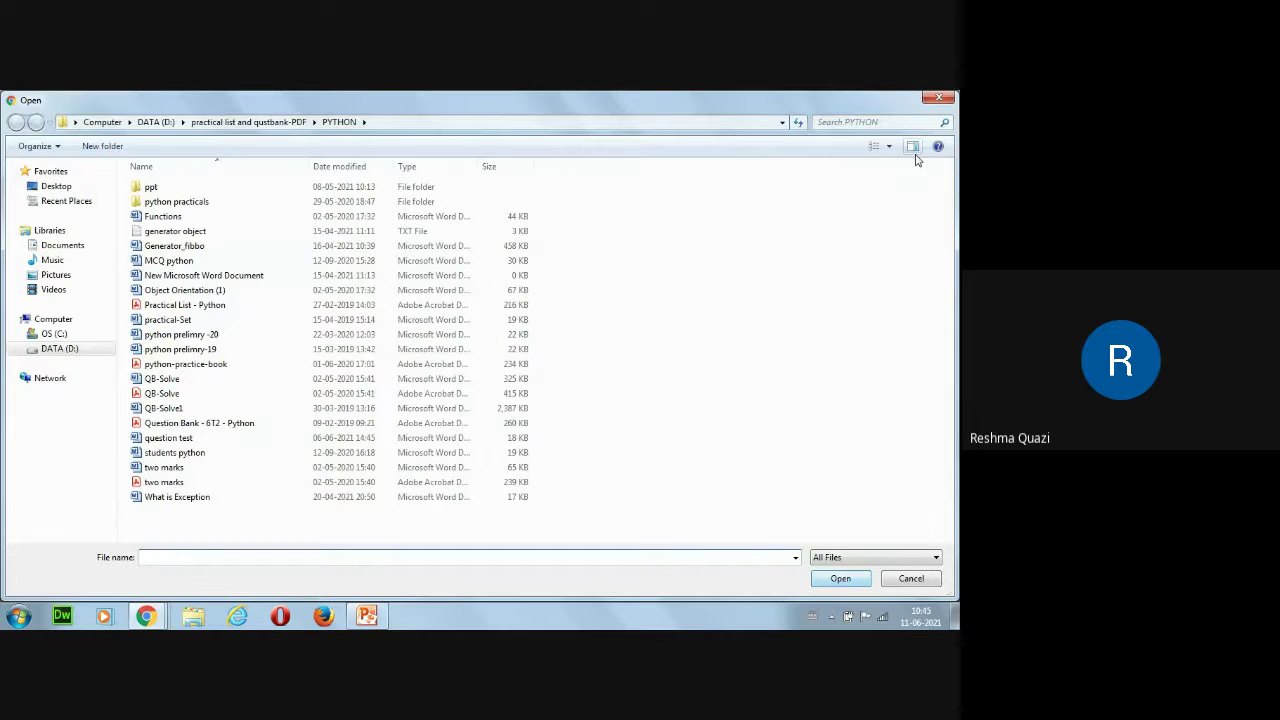
{"action": "left_click", "coordinate": [938, 97]}
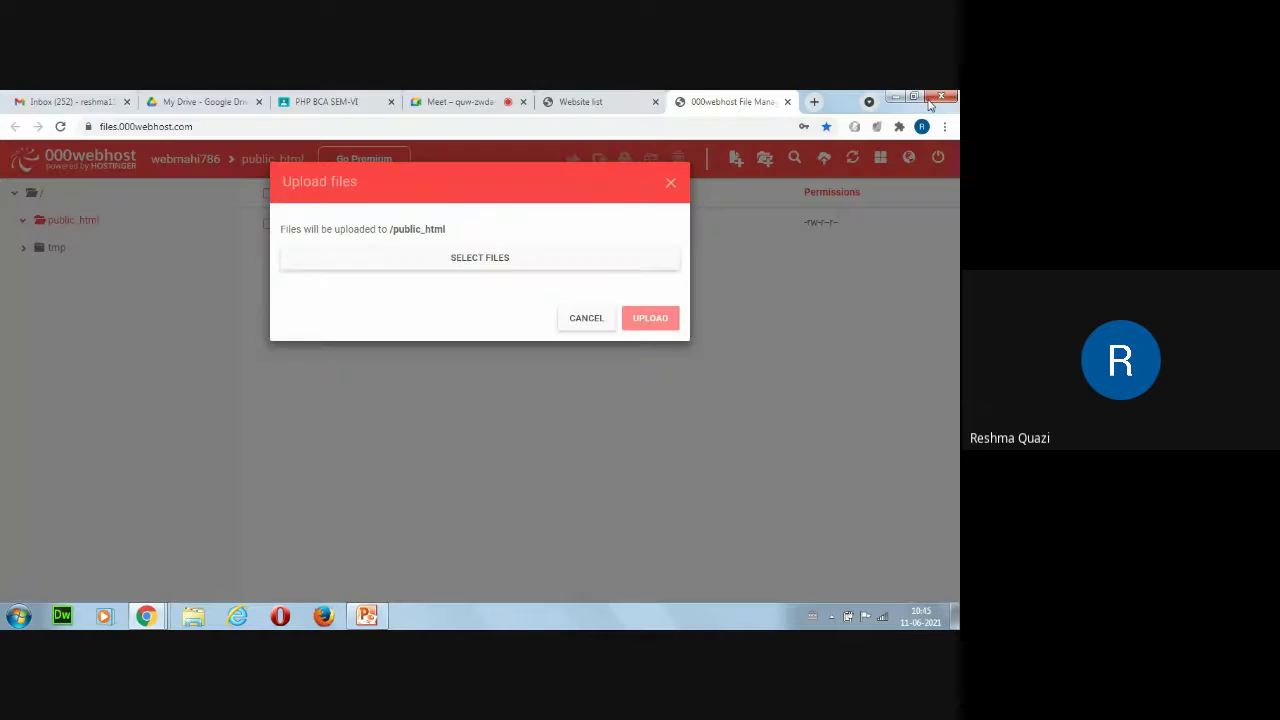
{"action": "left_click", "coordinate": [576, 323]}
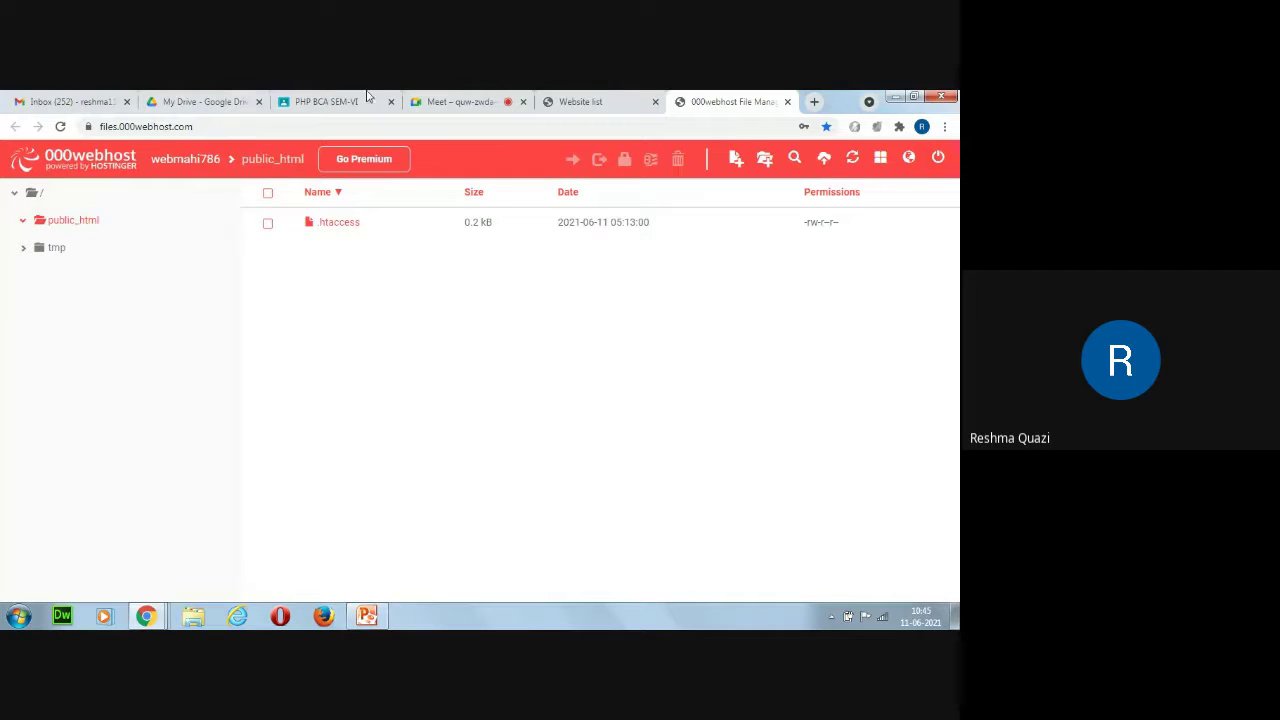
{"action": "left_click", "coordinate": [600, 102]}
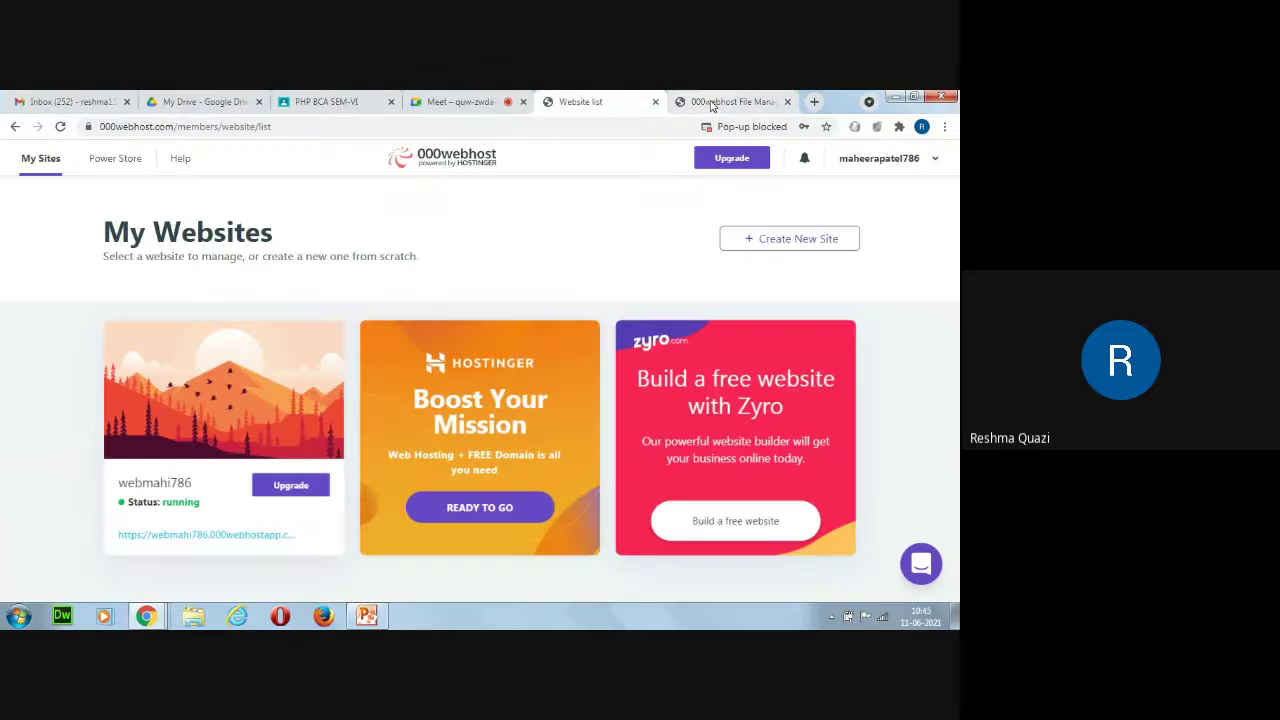
- Close the File Manager tab and open the live webmahi786.000webhostapp.com site via Quick Actions > View Site
{"action": "left_click", "coordinate": [722, 101]}
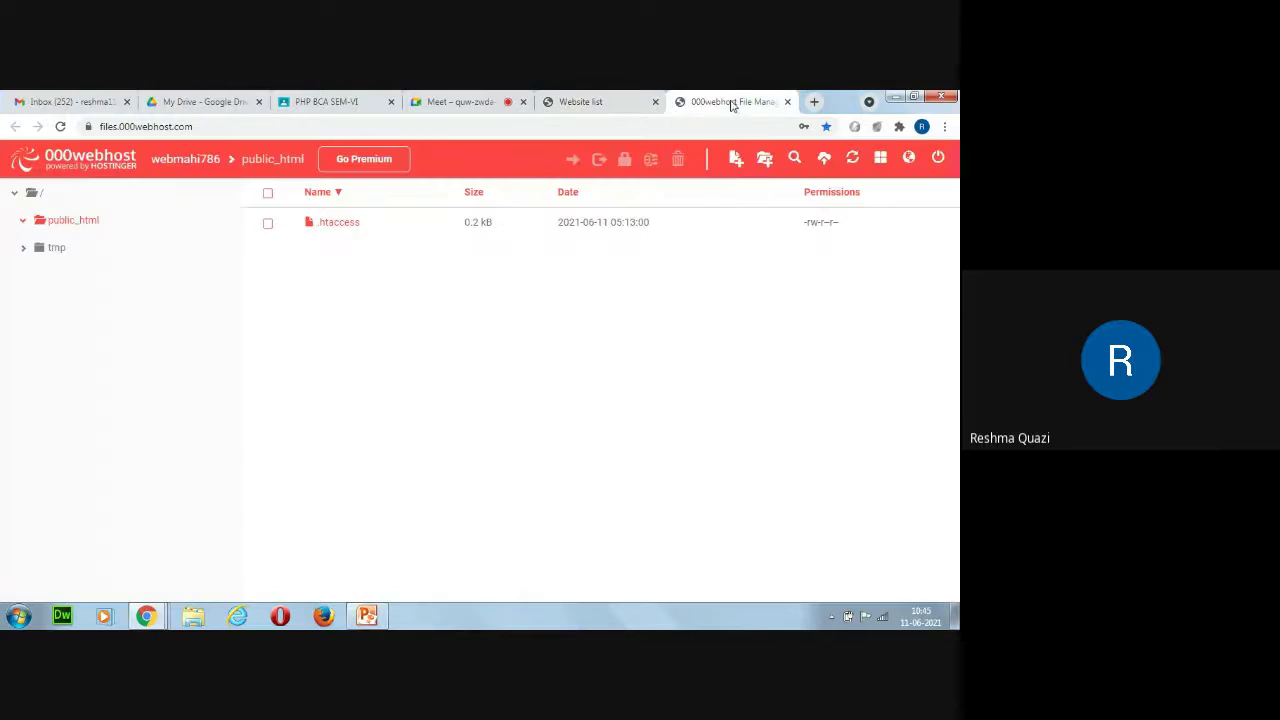
{"action": "left_click", "coordinate": [788, 102]}
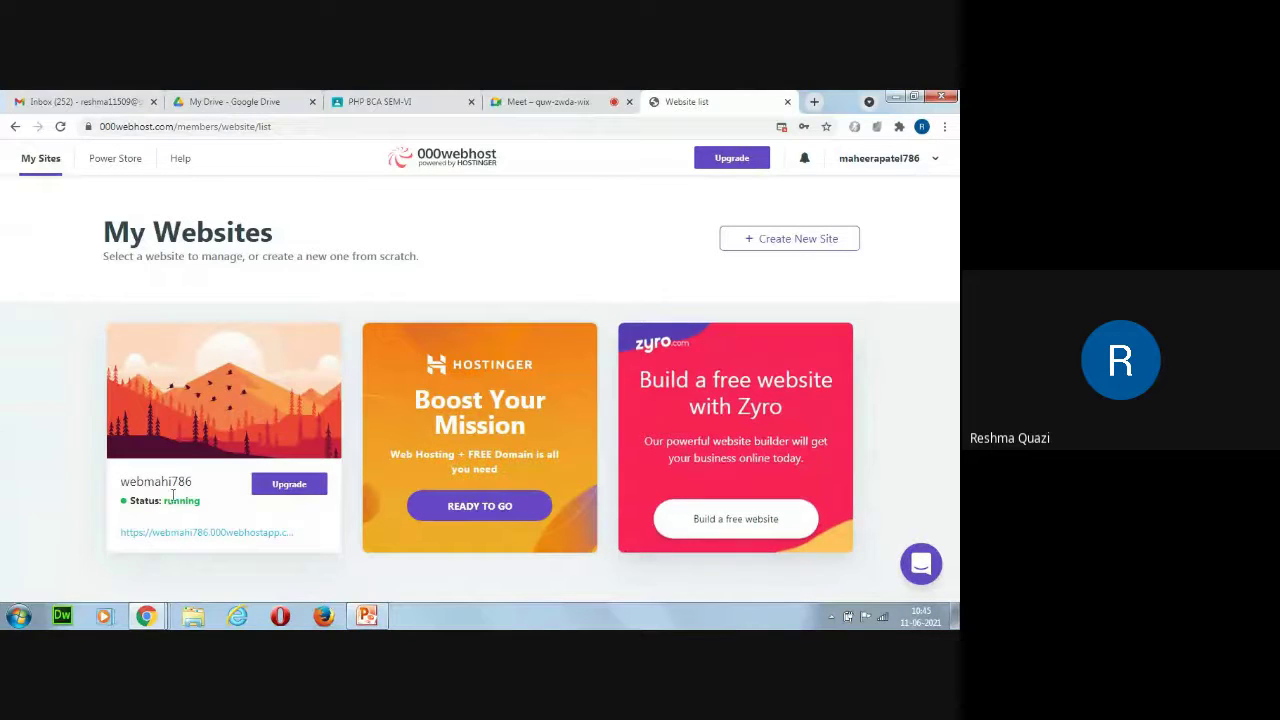
{"action": "mouse_move", "coordinate": [283, 356]}
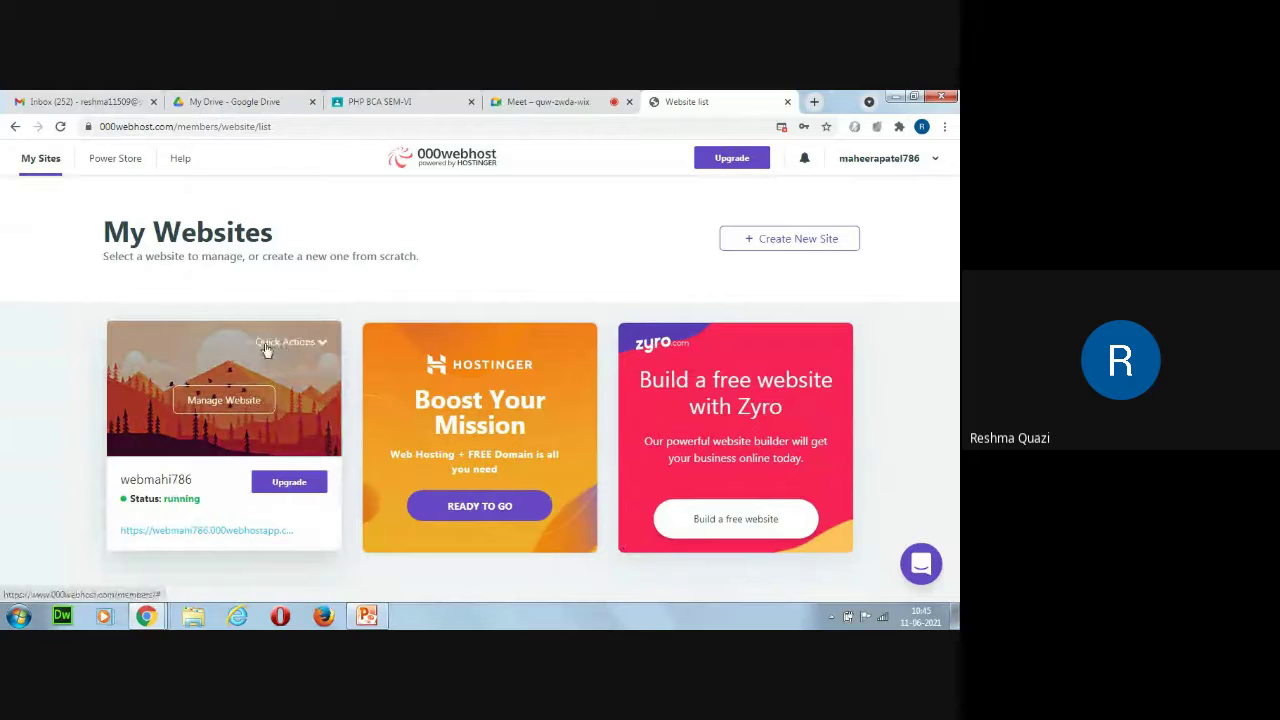
{"action": "left_click", "coordinate": [325, 345]}
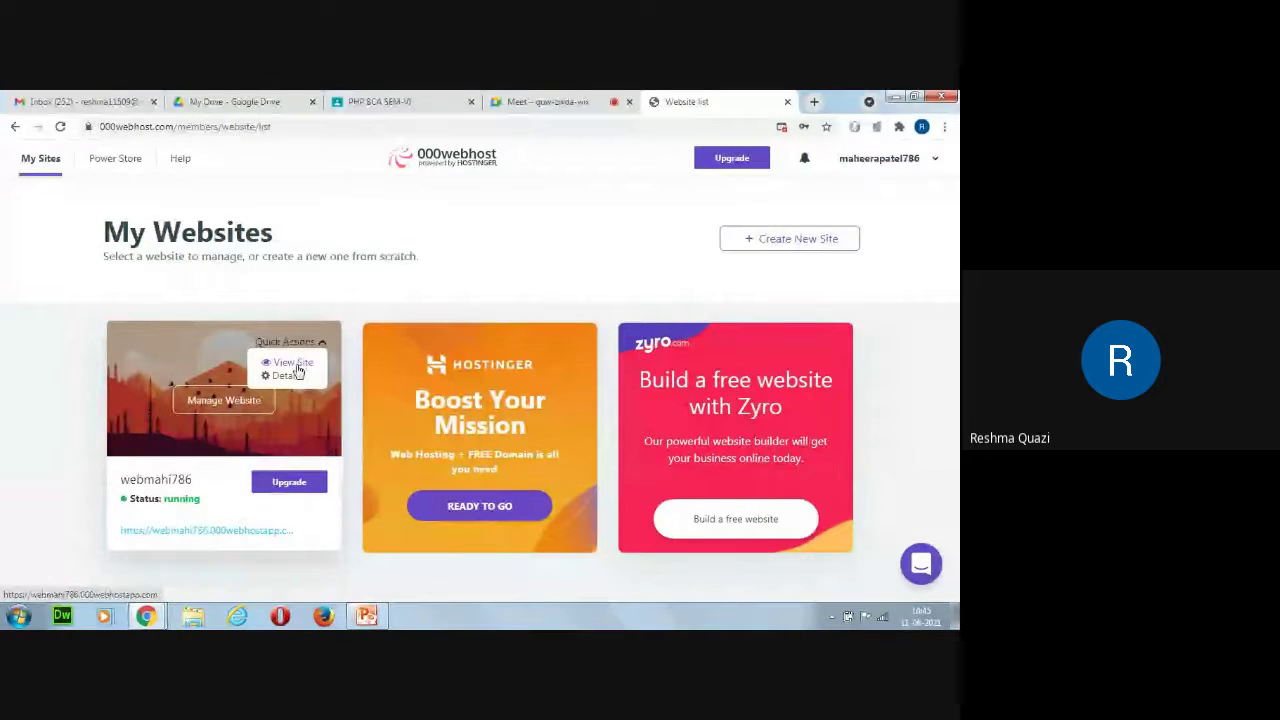
{"action": "left_click", "coordinate": [294, 363]}
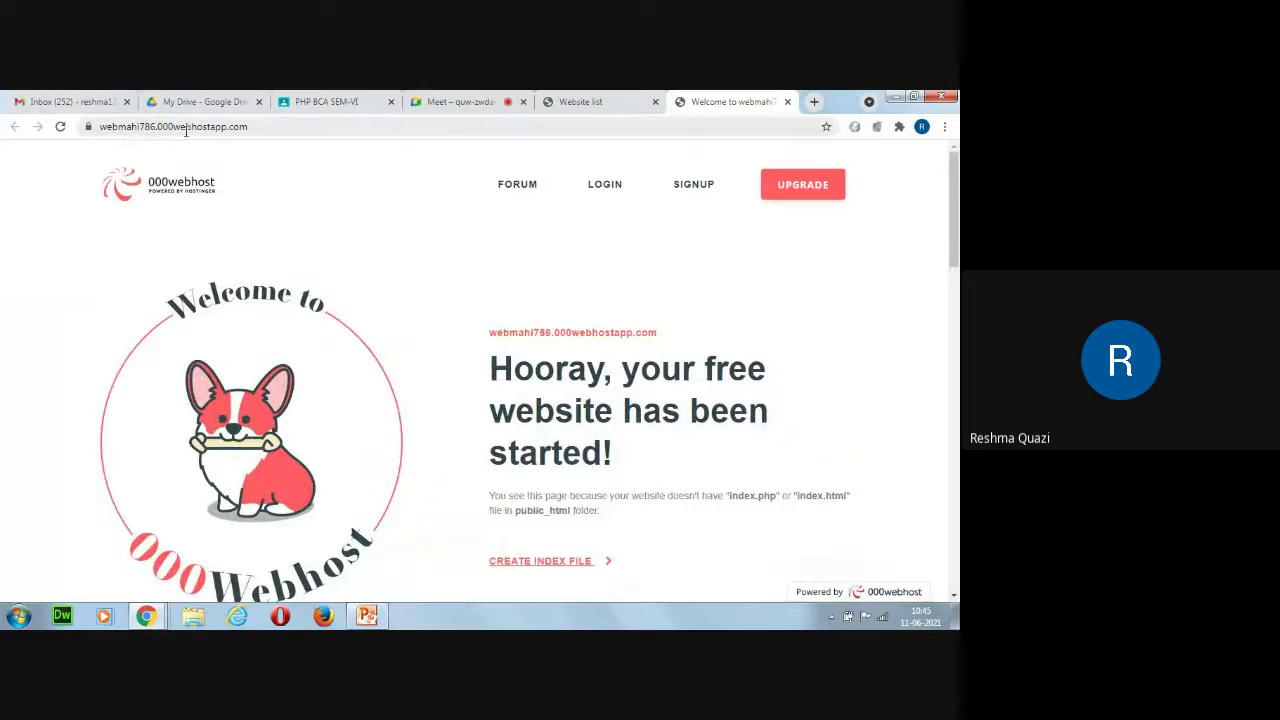
- Select the live site's URL in the address bar, then return to the Website list tab
{"action": "left_click", "coordinate": [258, 131]}
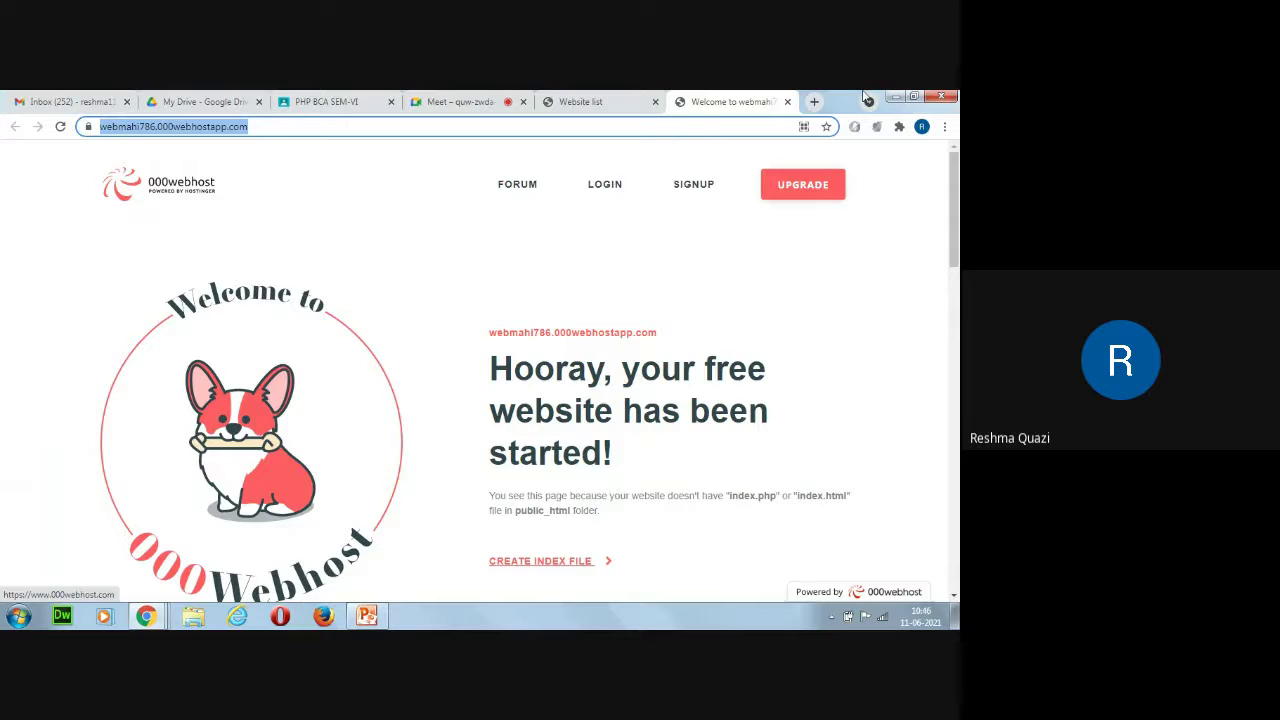
{"action": "left_click", "coordinate": [586, 104]}
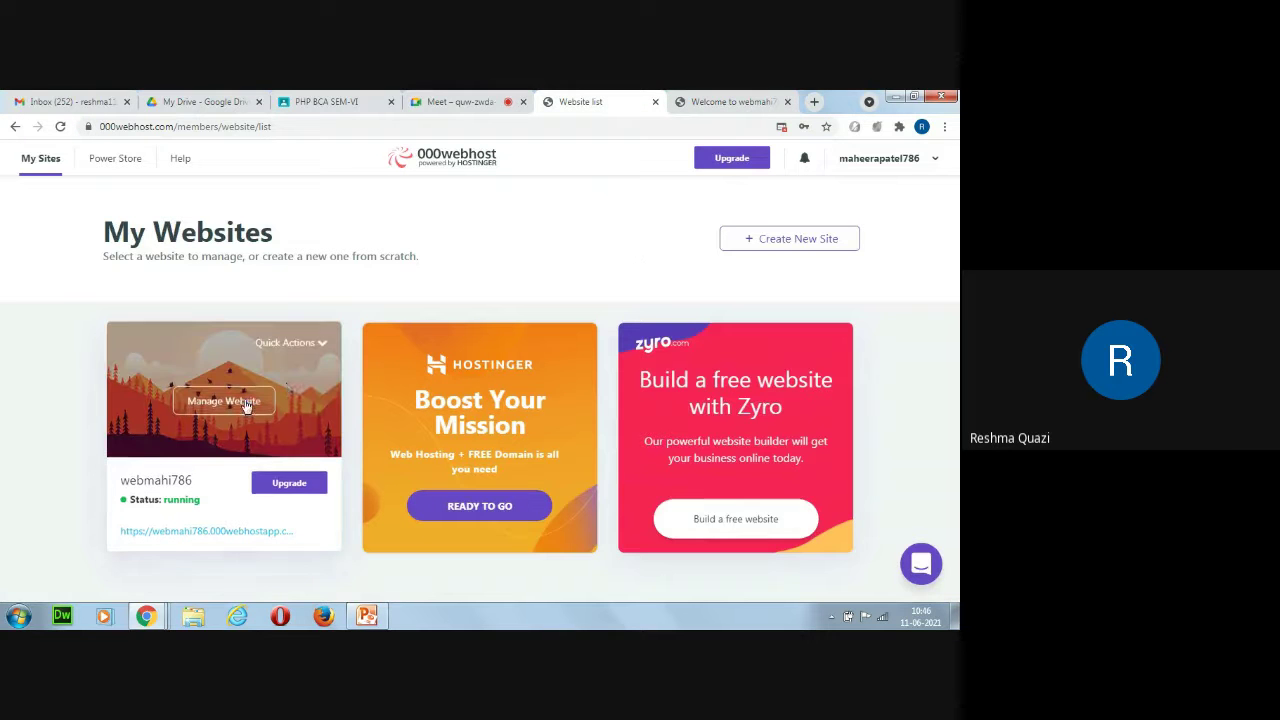
- Review the webmahi786 Website details from Quick Actions, closing the welcome page tab along the way
{"action": "left_click", "coordinate": [319, 344]}
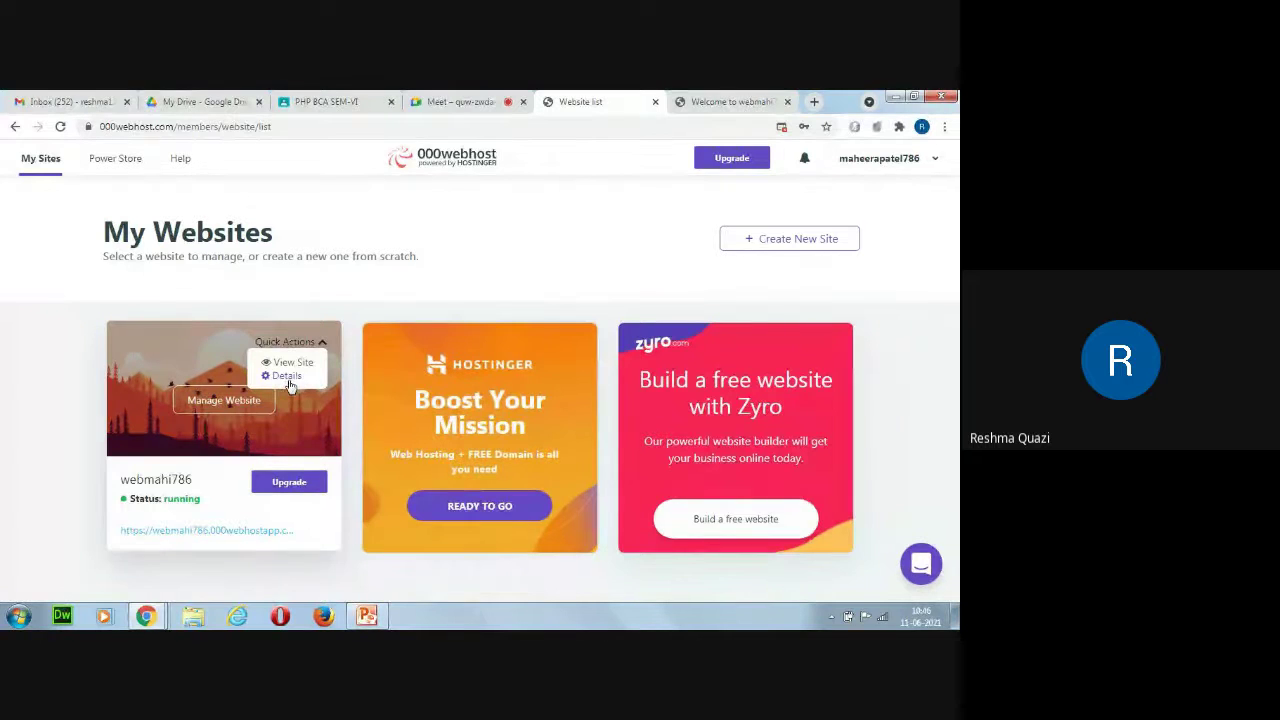
{"action": "left_click", "coordinate": [289, 380]}
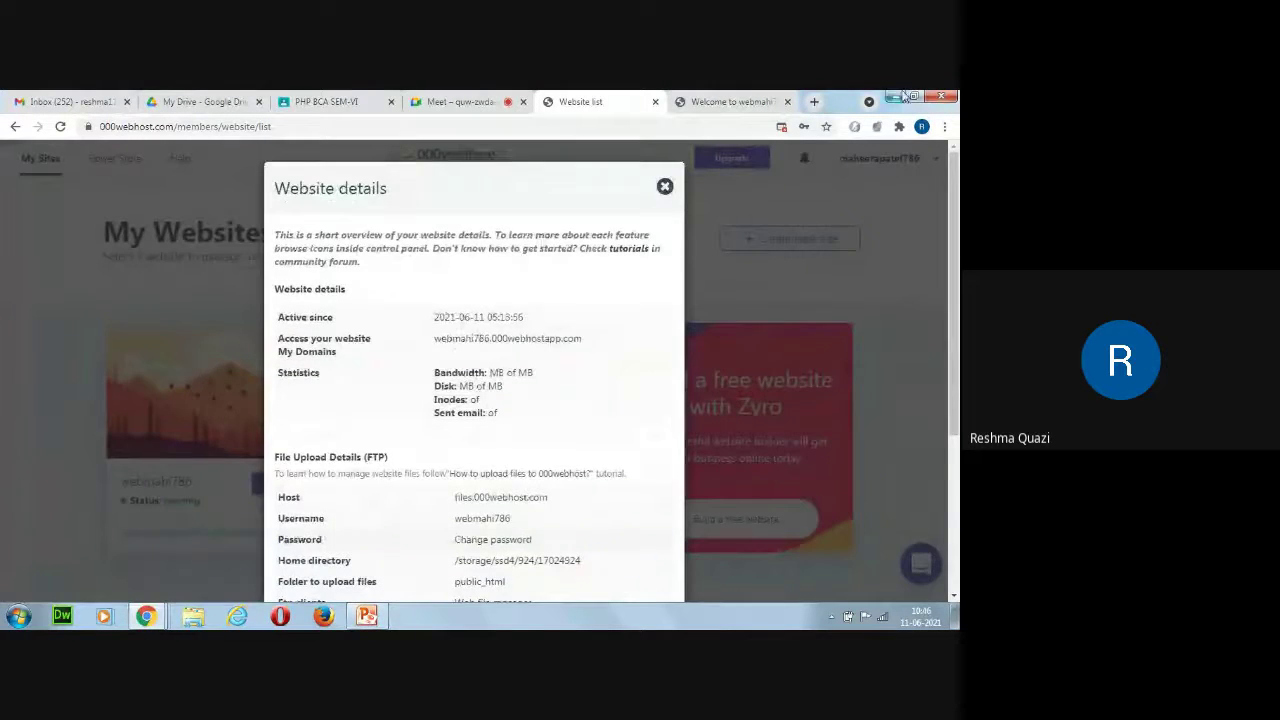
{"action": "left_click", "coordinate": [765, 101]}
{"action": "left_click", "coordinate": [786, 101]}
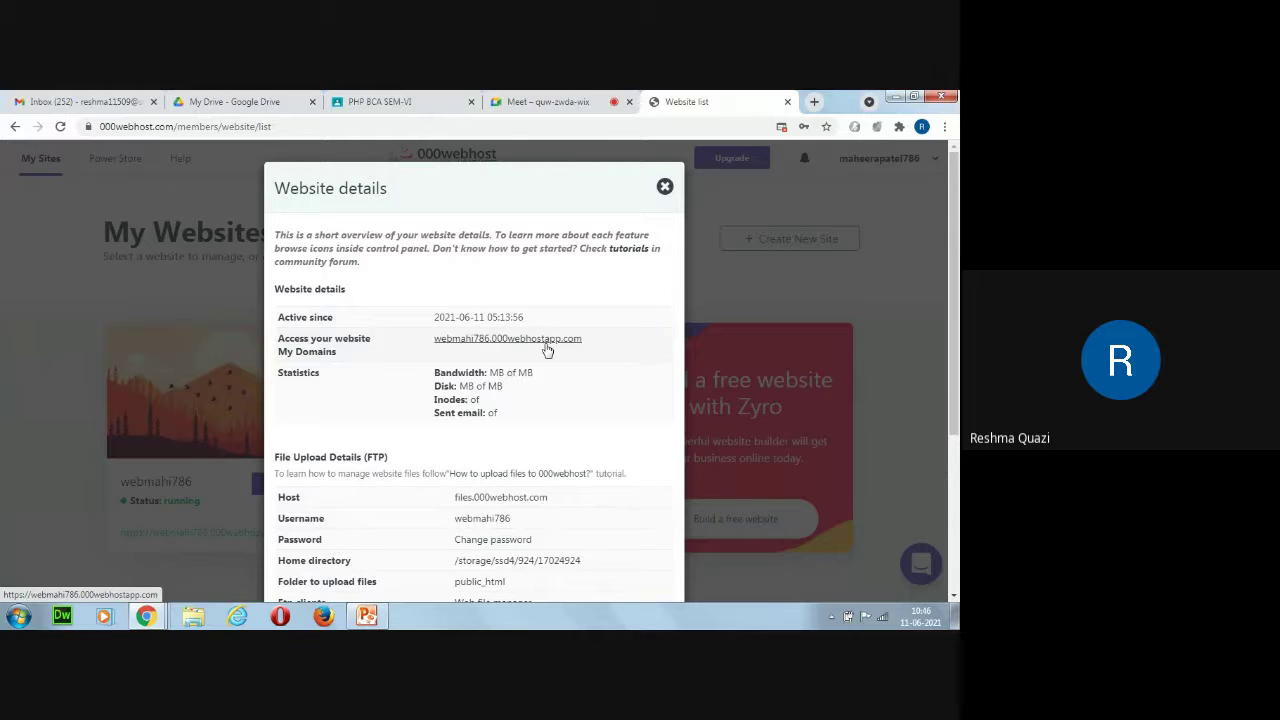
{"action": "scroll", "coordinate": [488, 410], "scroll_direction": "down", "scroll_amount": 1}
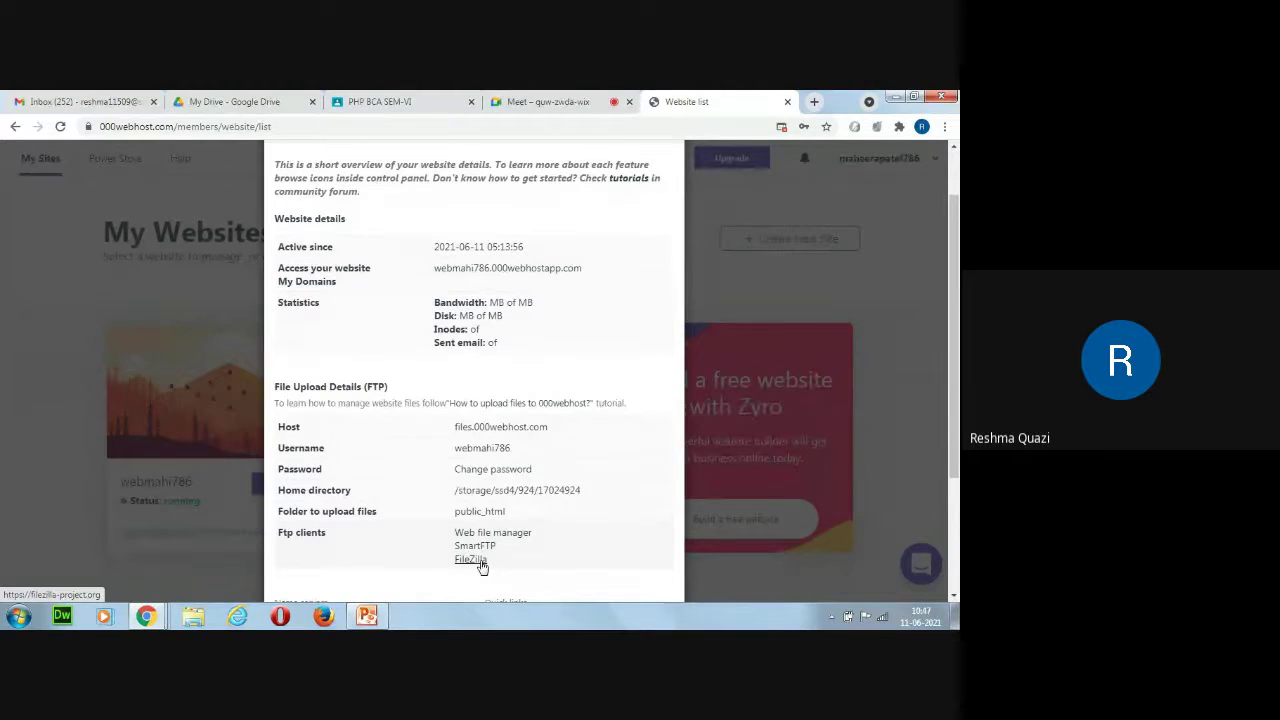
{"action": "scroll", "coordinate": [481, 566], "scroll_direction": "down", "scroll_amount": 3}
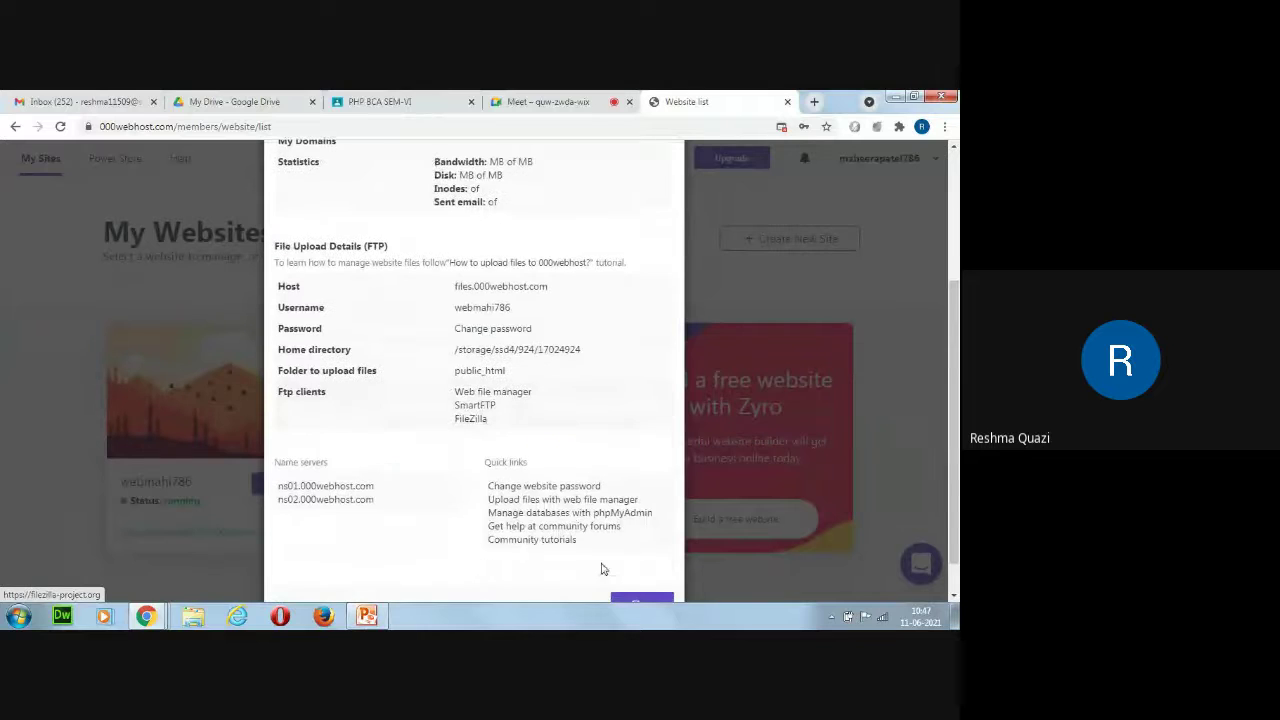
{"action": "left_click", "coordinate": [642, 563]}
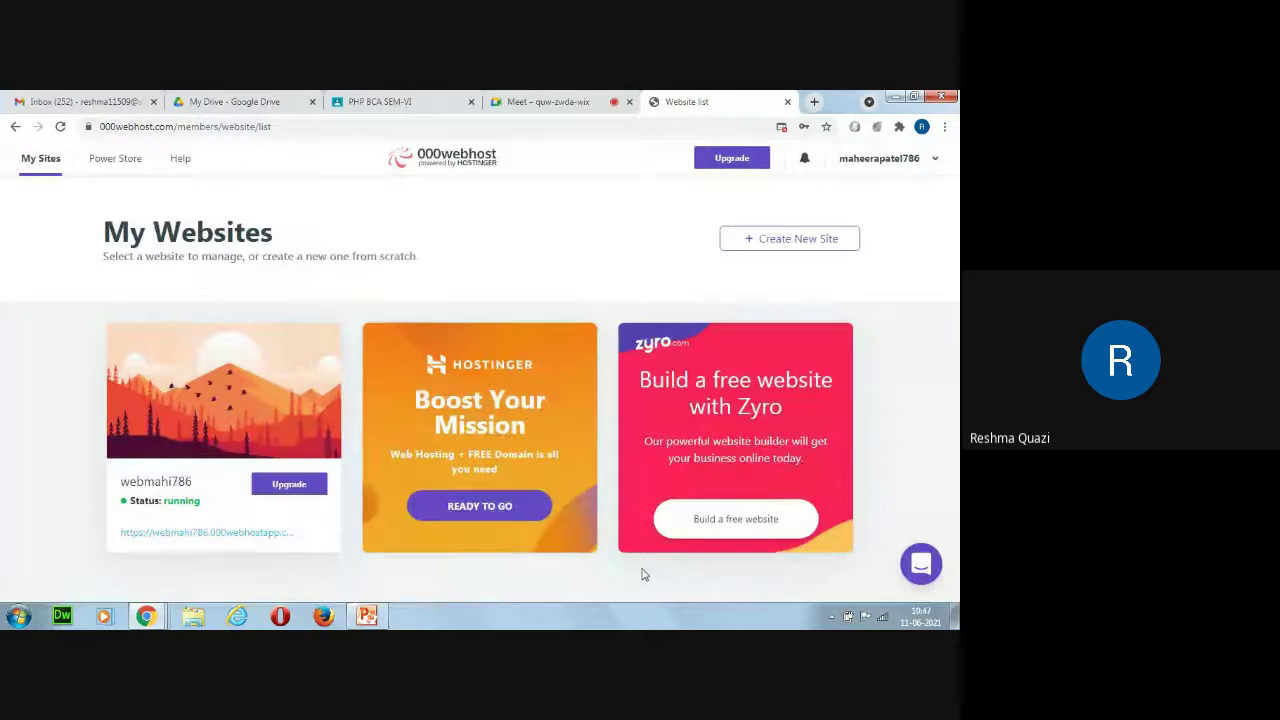
- Open the webmahi786 site management, peek into public_html in File Manager, then close that tab
{"action": "mouse_move", "coordinate": [196, 406]}
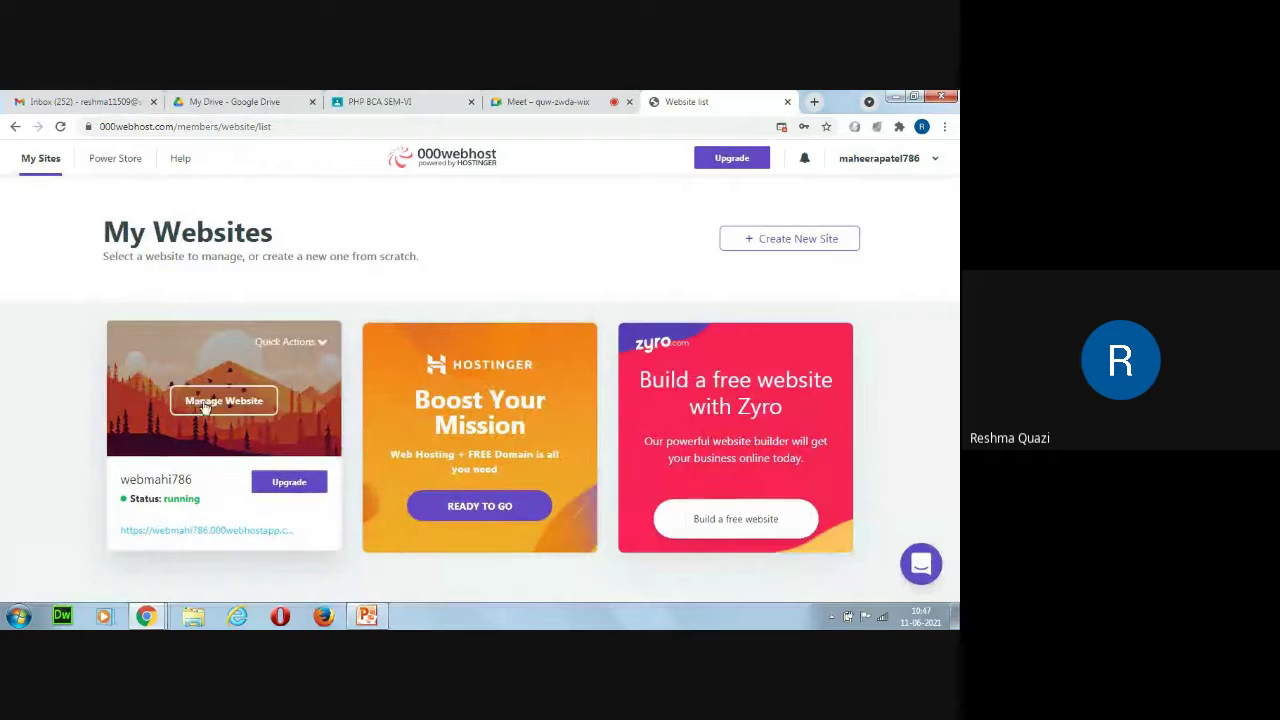
{"action": "left_click", "coordinate": [220, 403]}
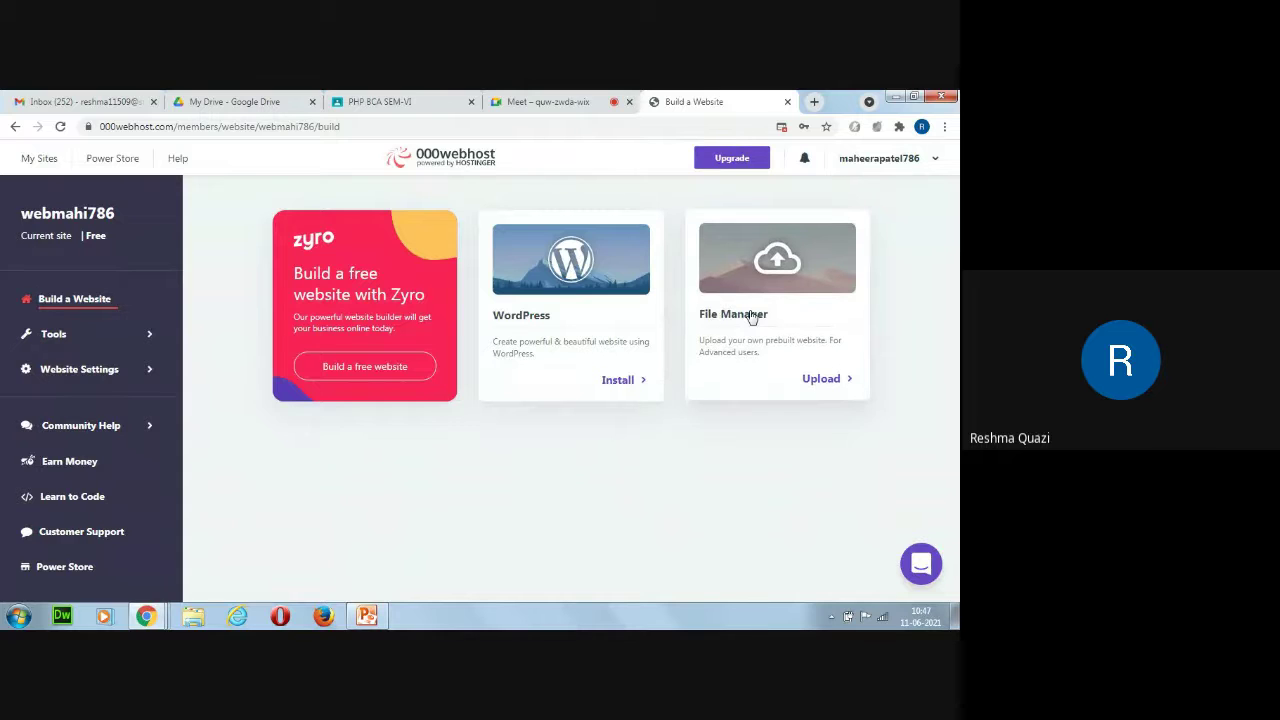
{"action": "left_click", "coordinate": [822, 378]}
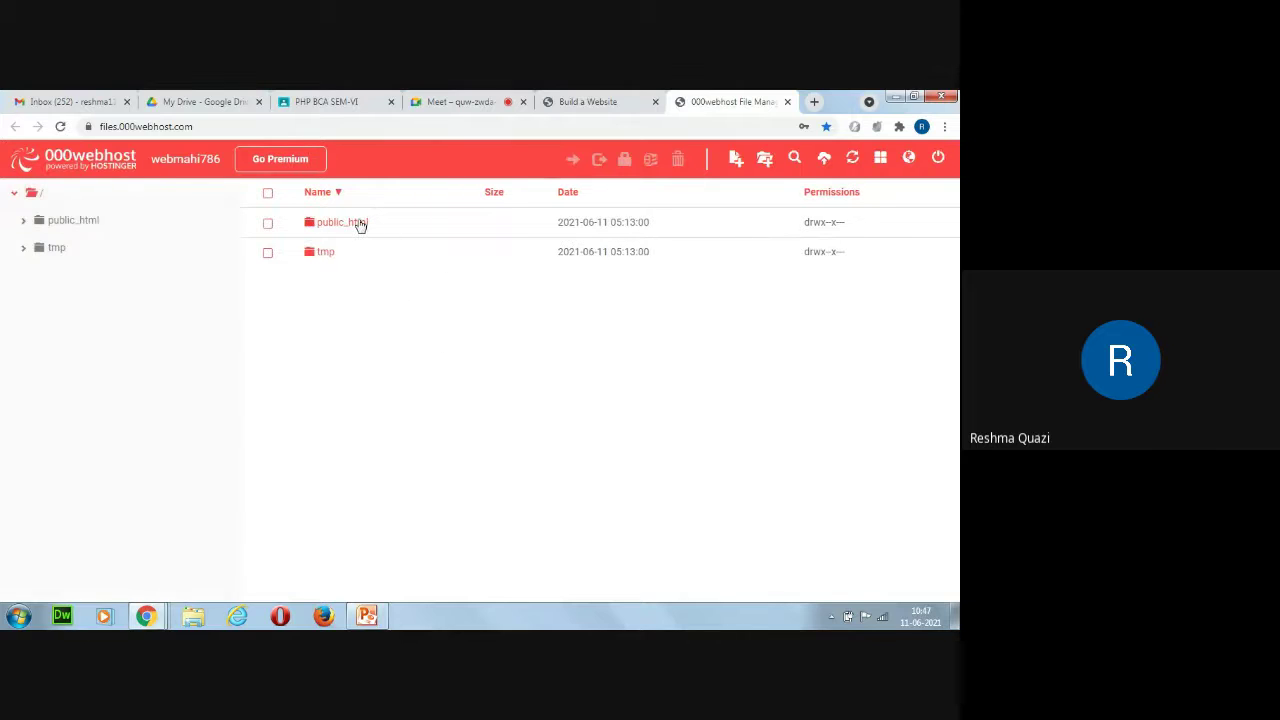
{"action": "double_click", "coordinate": [360, 224]}
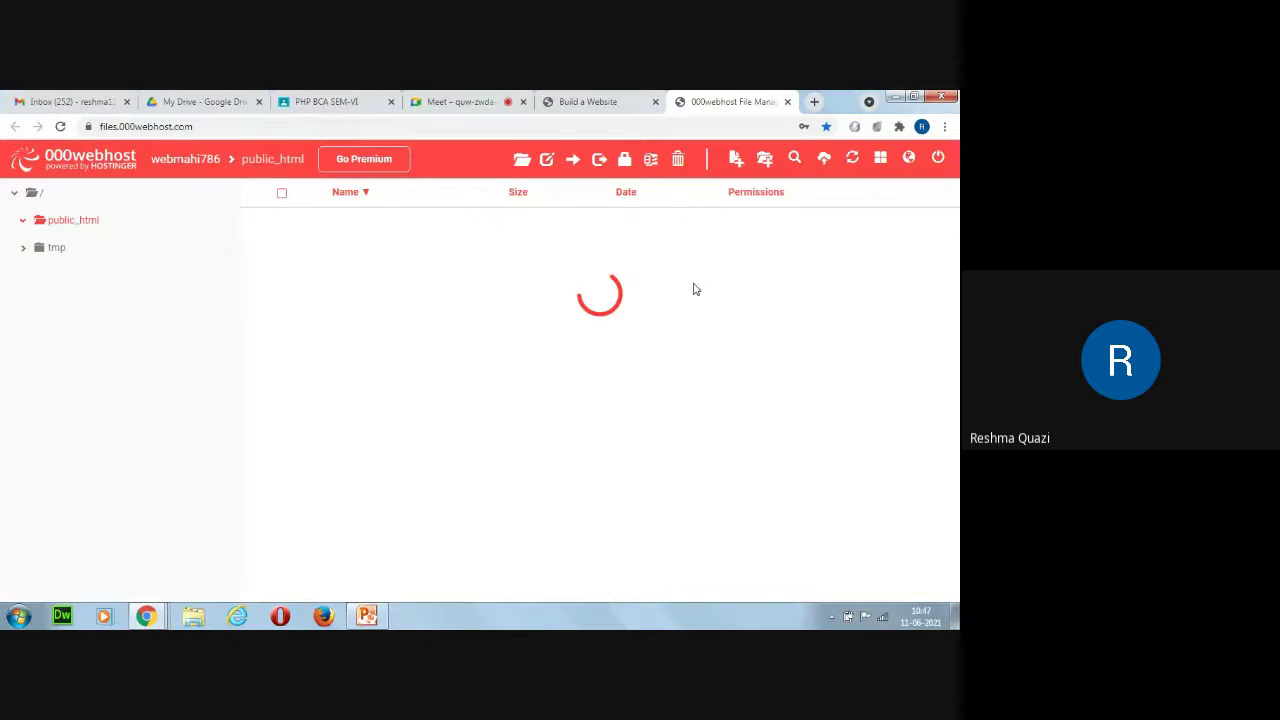
{"action": "left_click", "coordinate": [787, 101]}
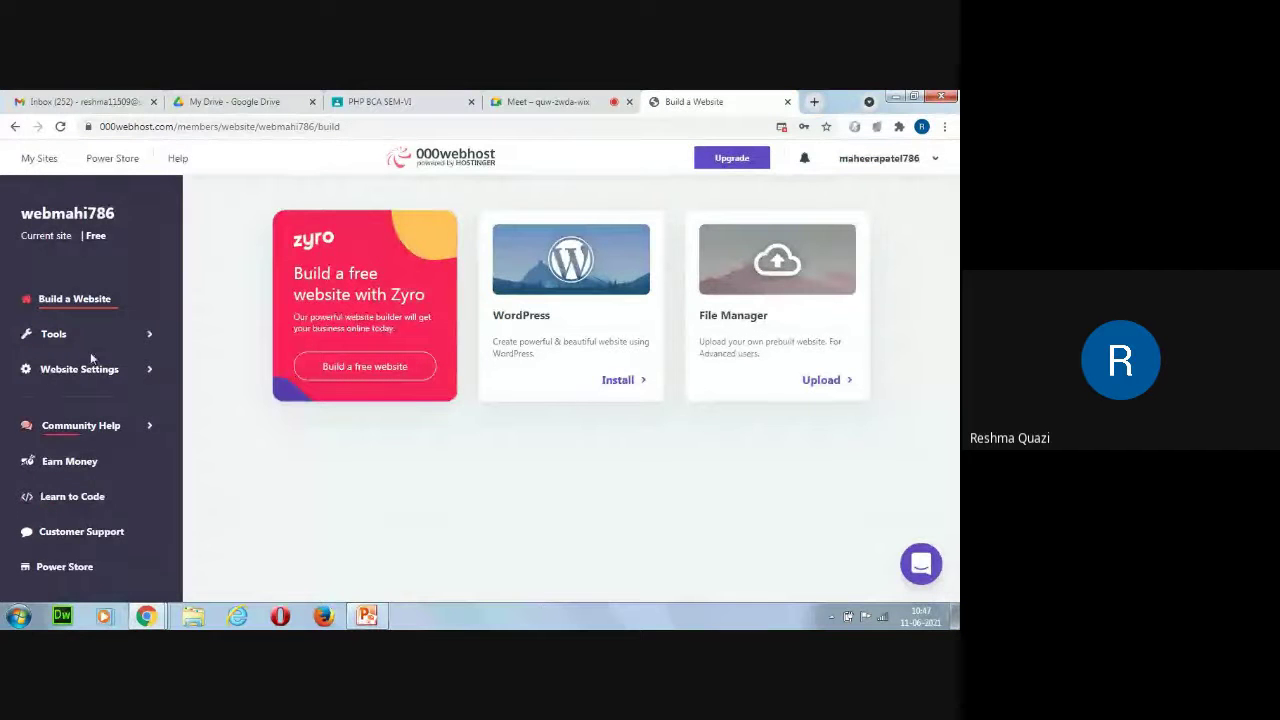
- Browse the Set Web Address, File Manager, Database Manager and Email Manager tool pages
{"action": "left_click", "coordinate": [152, 338]}
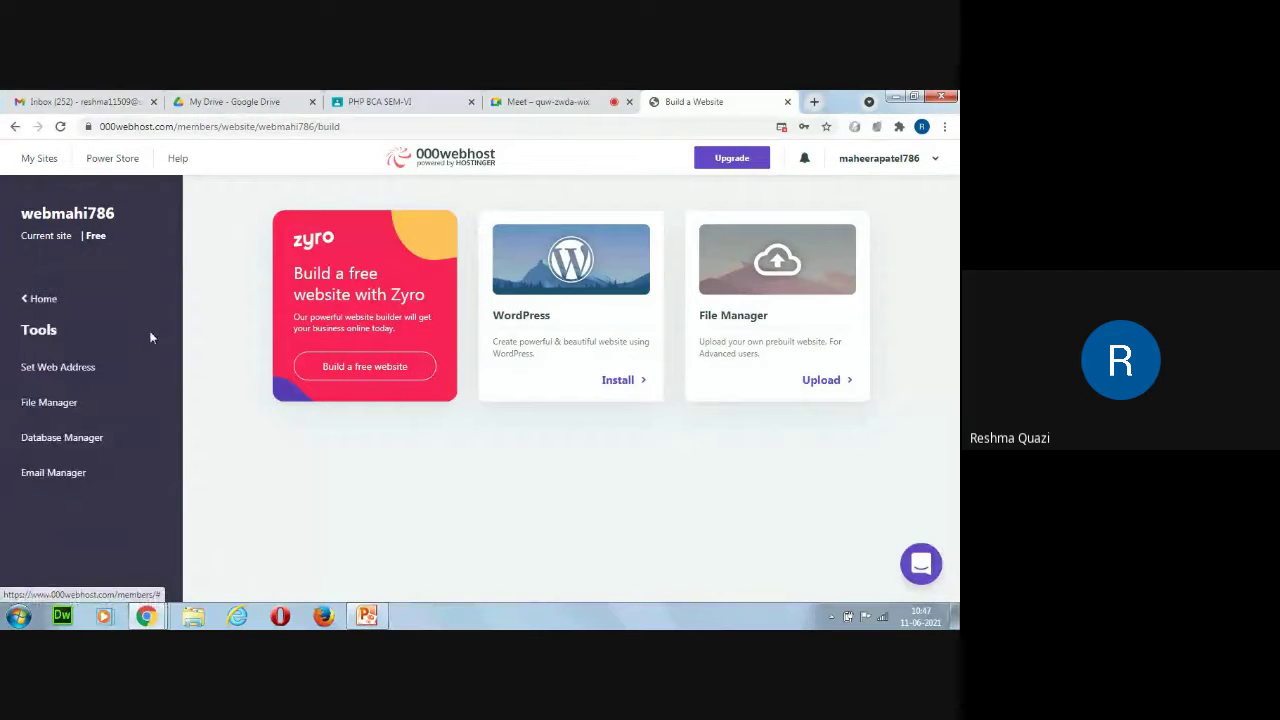
{"action": "left_click", "coordinate": [44, 370]}
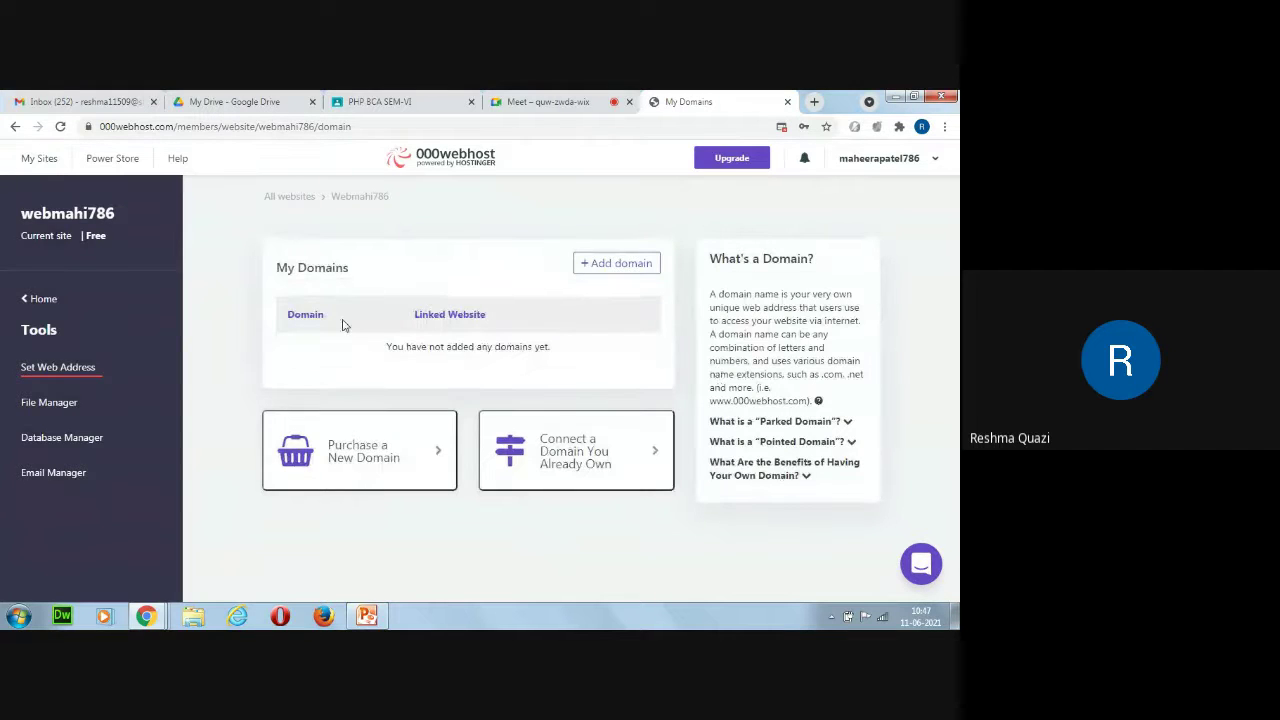
{"action": "left_click", "coordinate": [31, 408]}
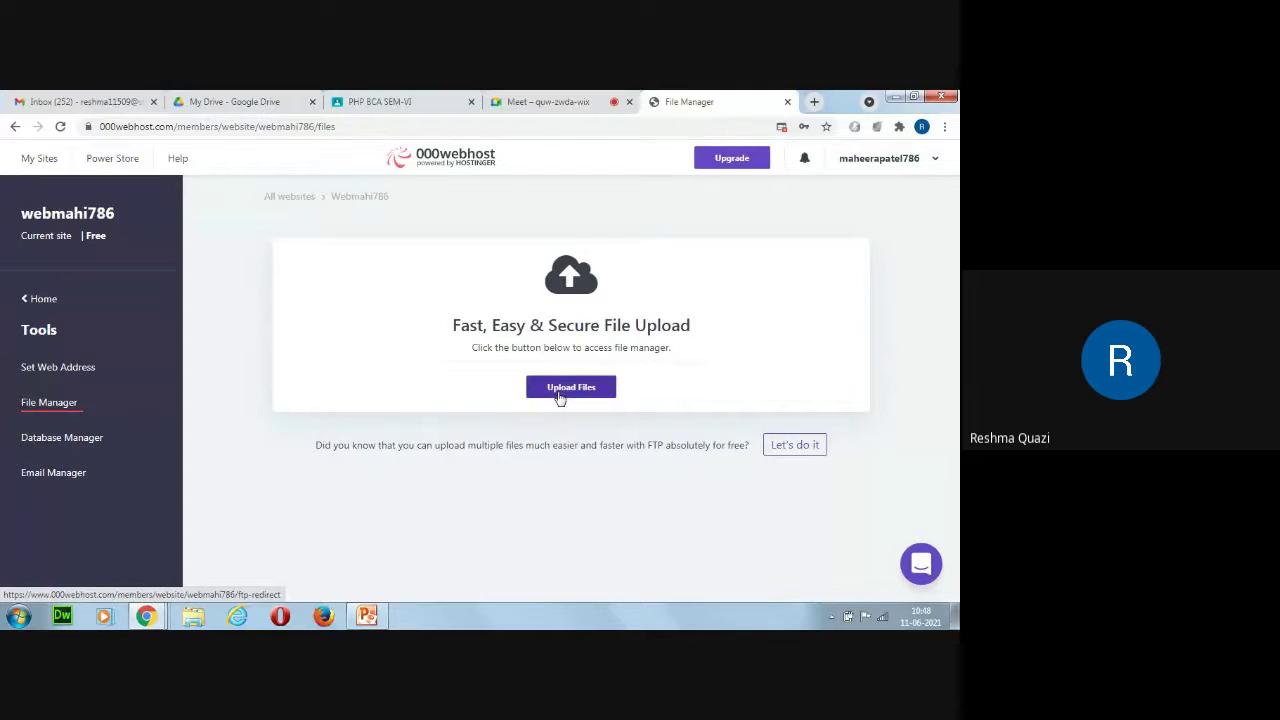
{"action": "left_click", "coordinate": [70, 442]}
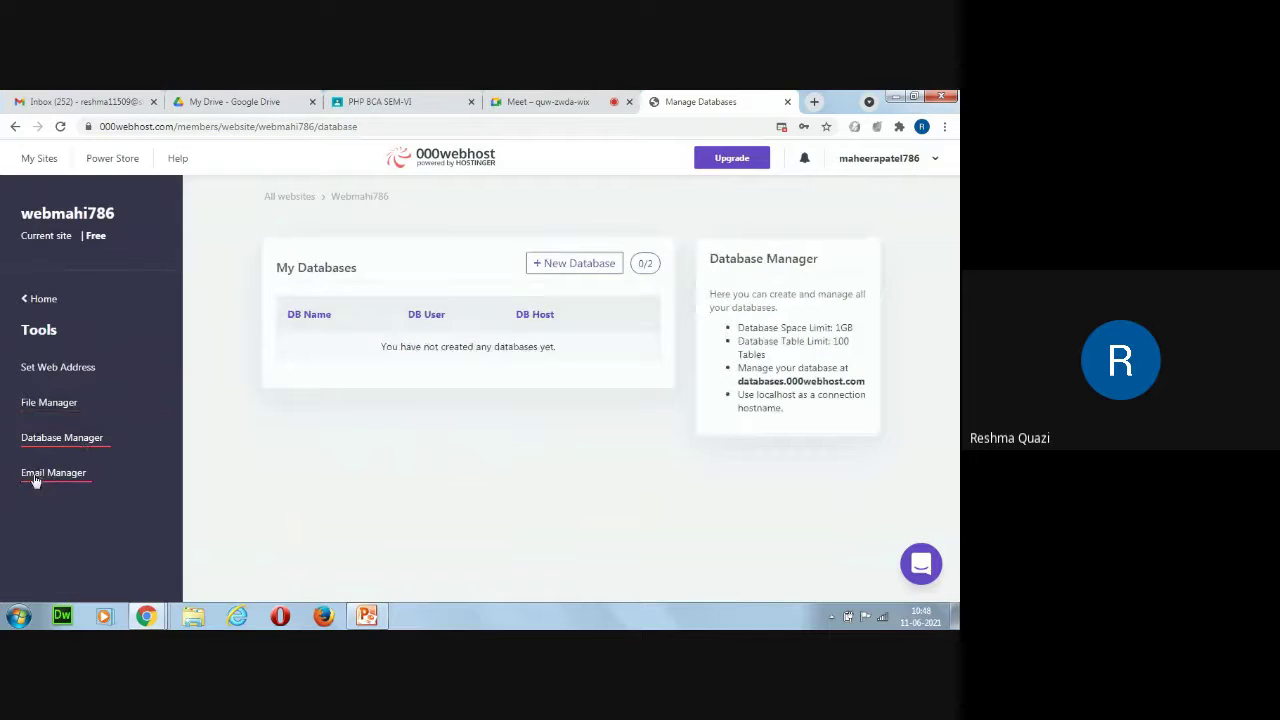
{"action": "left_click", "coordinate": [45, 476]}
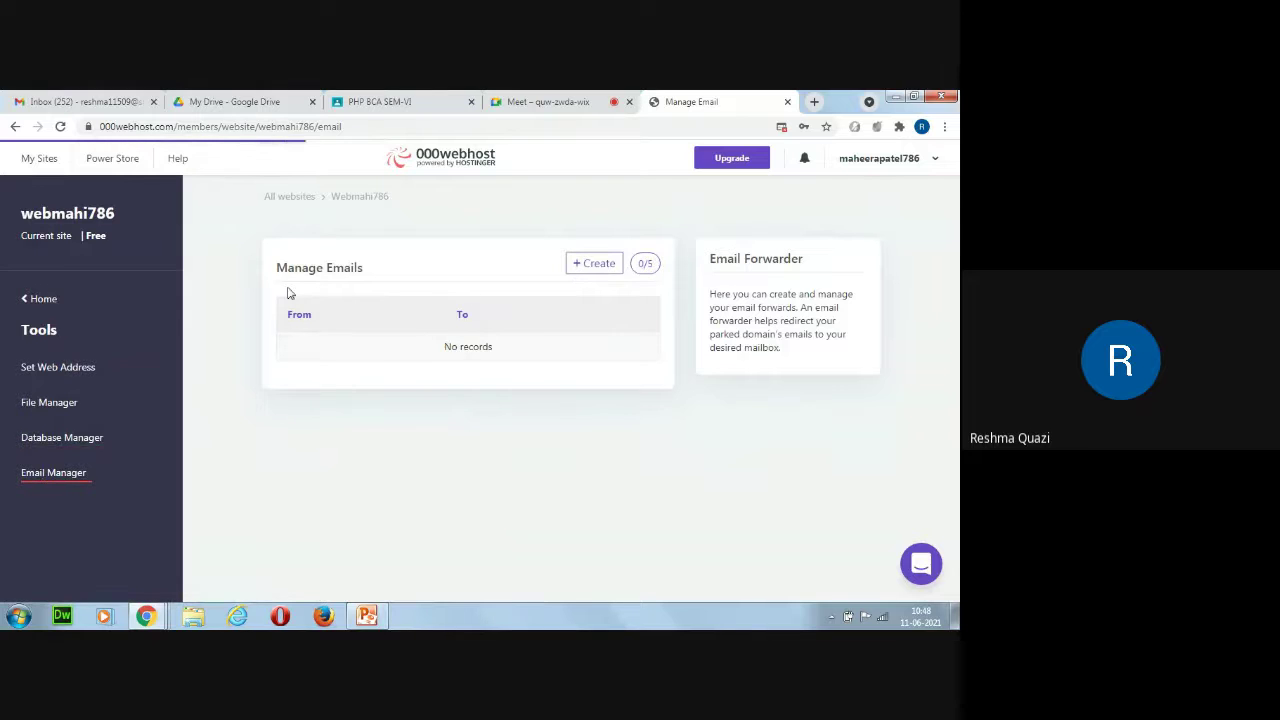
{"action": "left_click", "coordinate": [38, 298]}
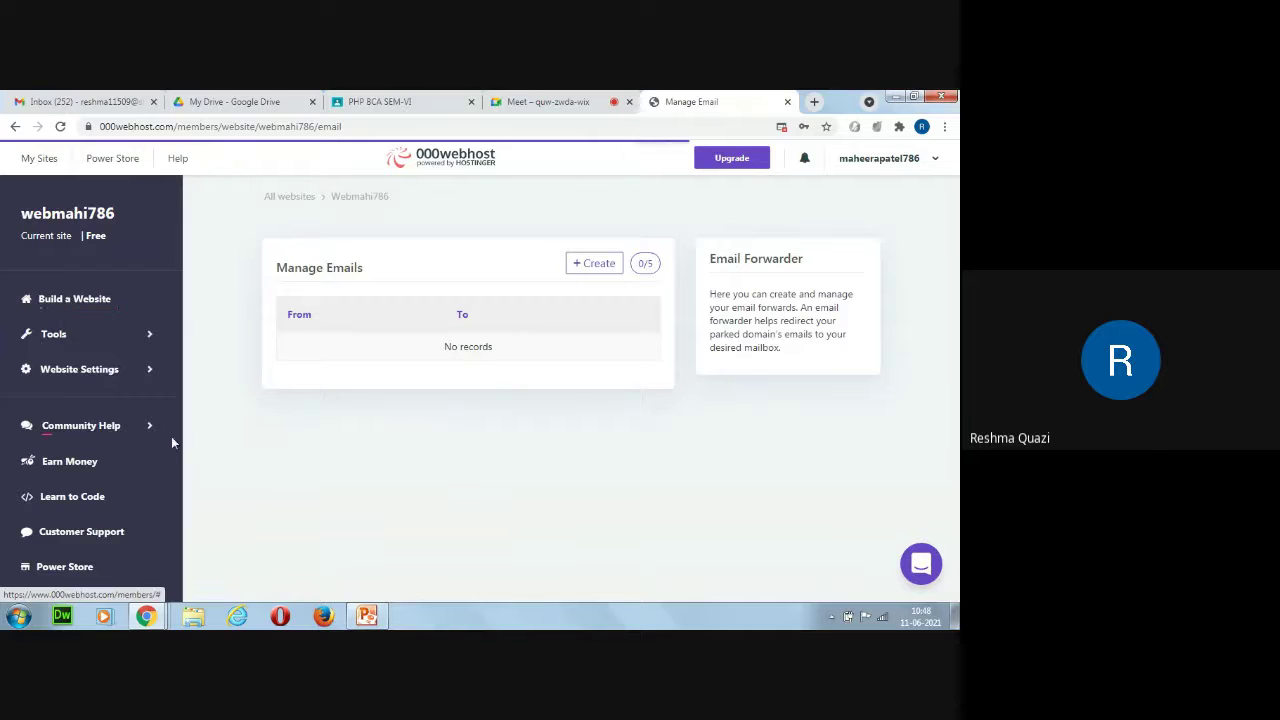
- Review the FTP host name, username and password note in General settings, then return to Build a Website
{"action": "left_click", "coordinate": [79, 370]}
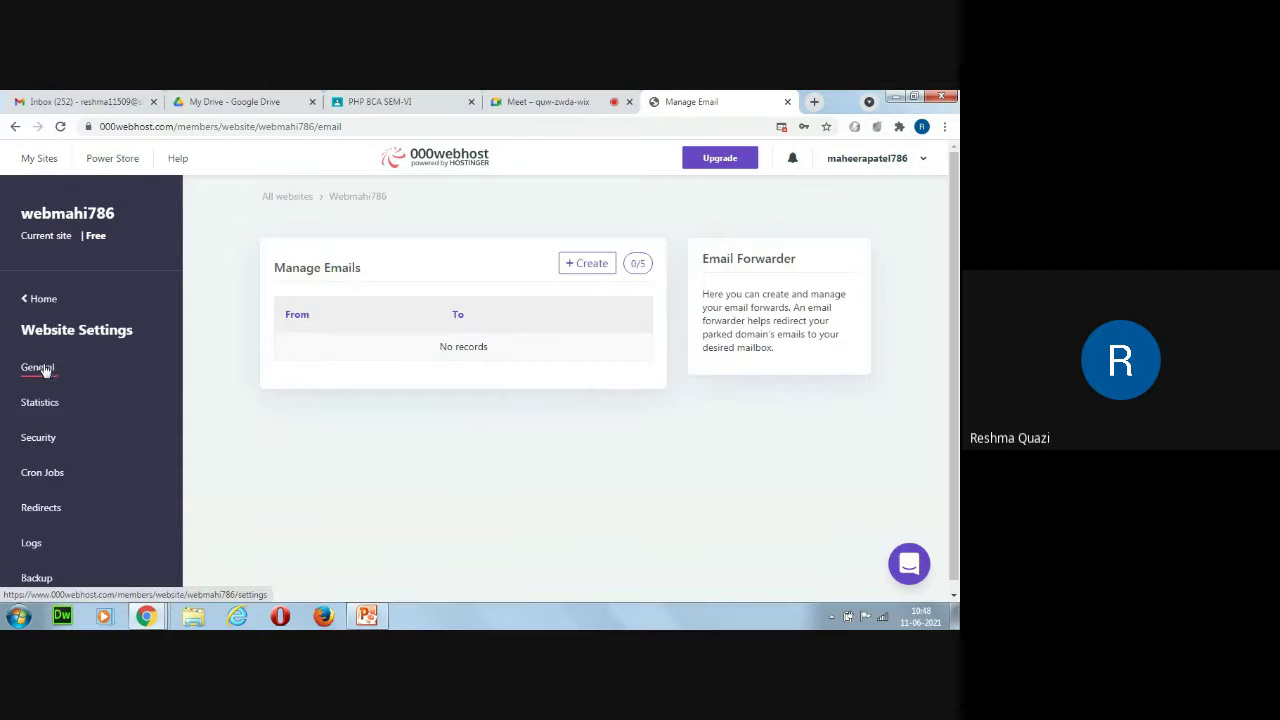
{"action": "left_click", "coordinate": [42, 369]}
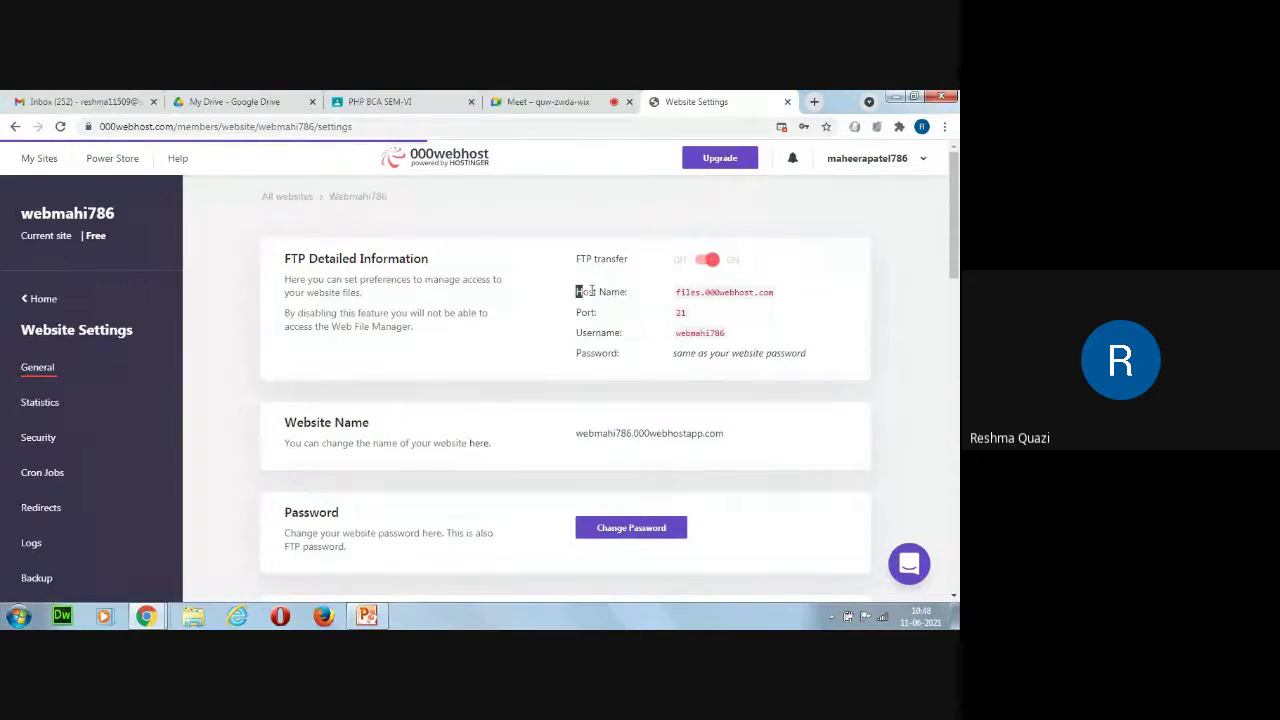
{"action": "left_click_drag", "start_coordinate": [576, 292], "coordinate": [702, 294]}
{"action": "left_click", "coordinate": [716, 298]}
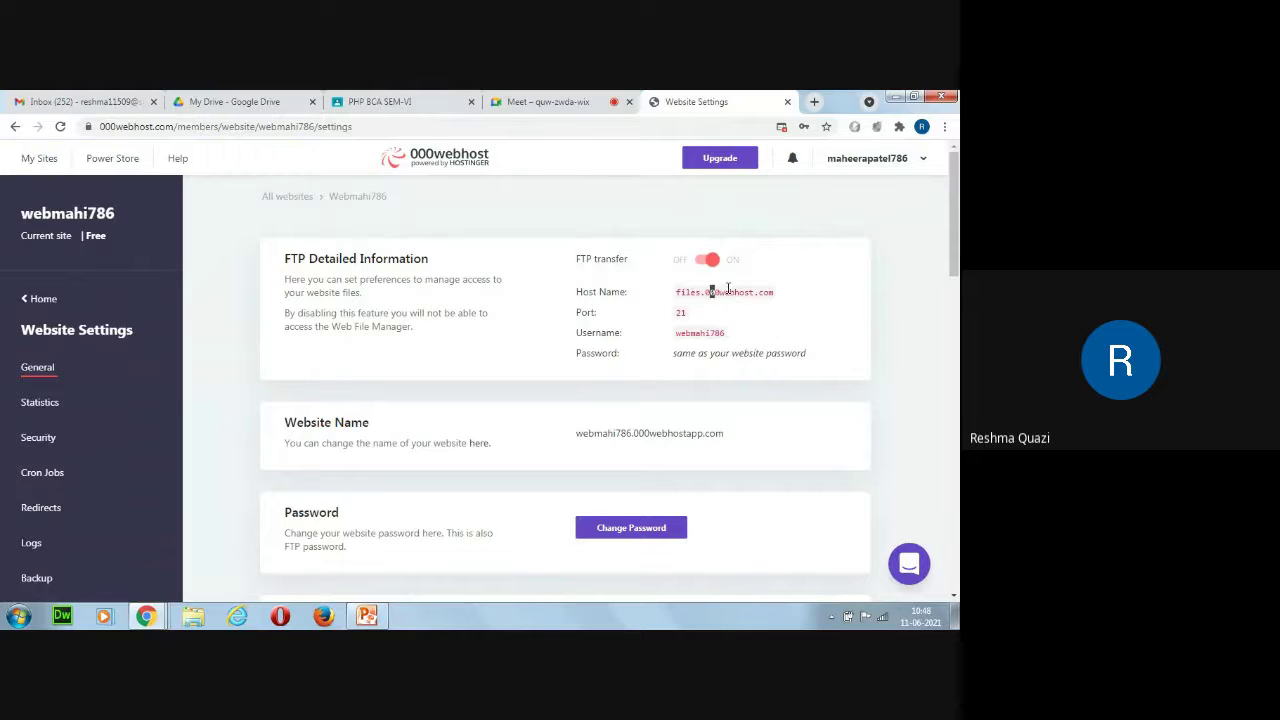
{"action": "left_click_drag", "start_coordinate": [745, 292], "coordinate": [706, 314]}
{"action": "left_click_drag", "start_coordinate": [587, 333], "coordinate": [743, 336]}
{"action": "left_click_drag", "start_coordinate": [607, 355], "coordinate": [620, 355]}
{"action": "scroll", "coordinate": [783, 371], "scroll_direction": "down", "scroll_amount": 1}
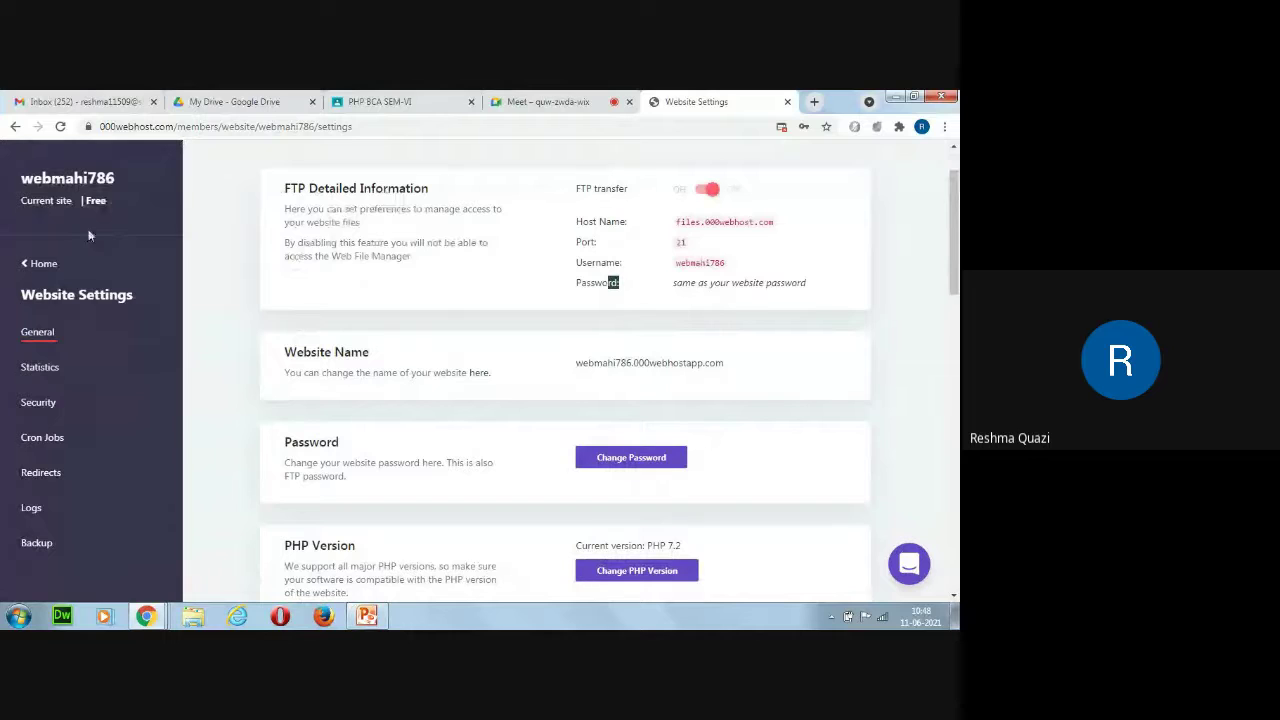
{"action": "left_click", "coordinate": [35, 266]}
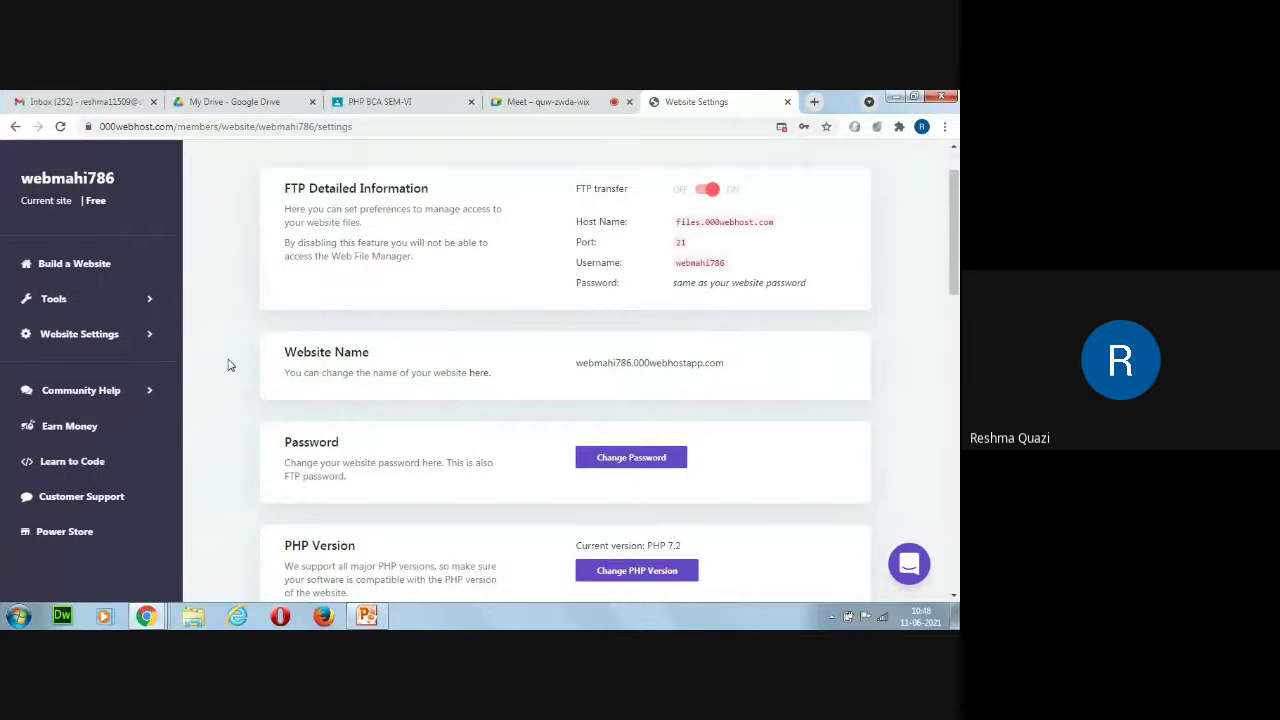
{"action": "left_click", "coordinate": [54, 274]}
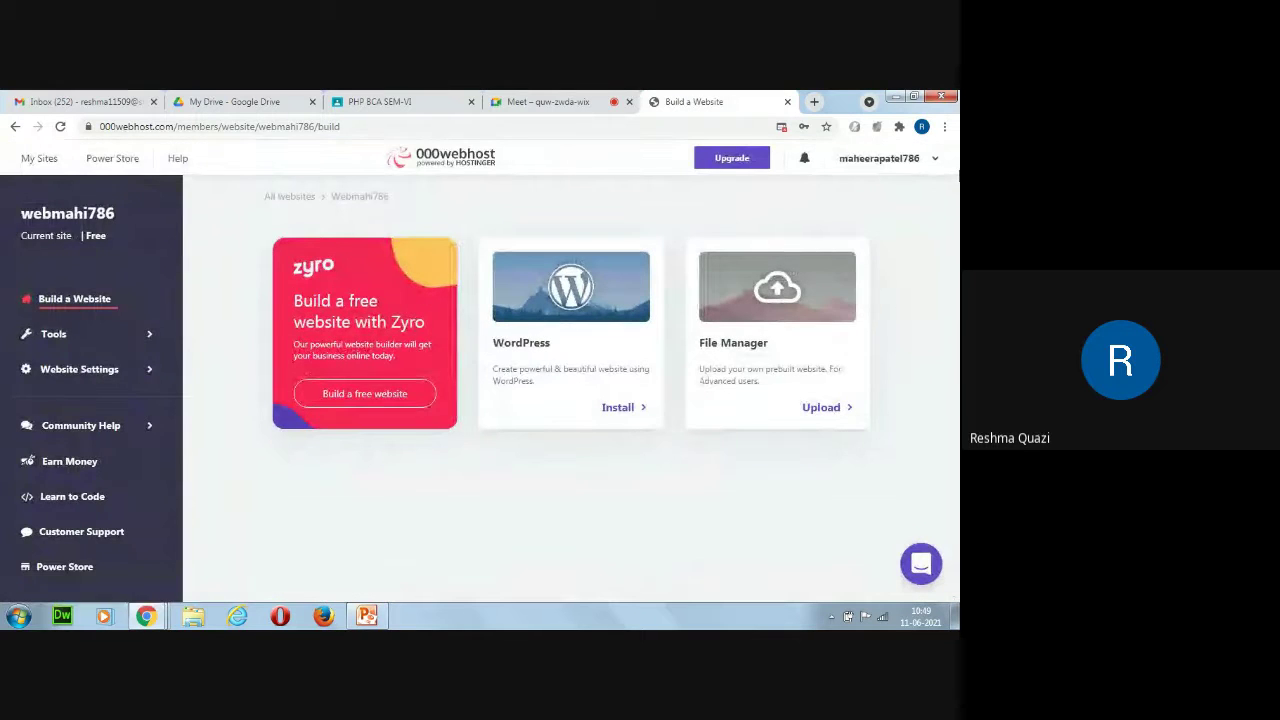
- Log out of the 000webhost account and dismiss the anniversary sale popup
{"action": "left_click", "coordinate": [937, 160]}
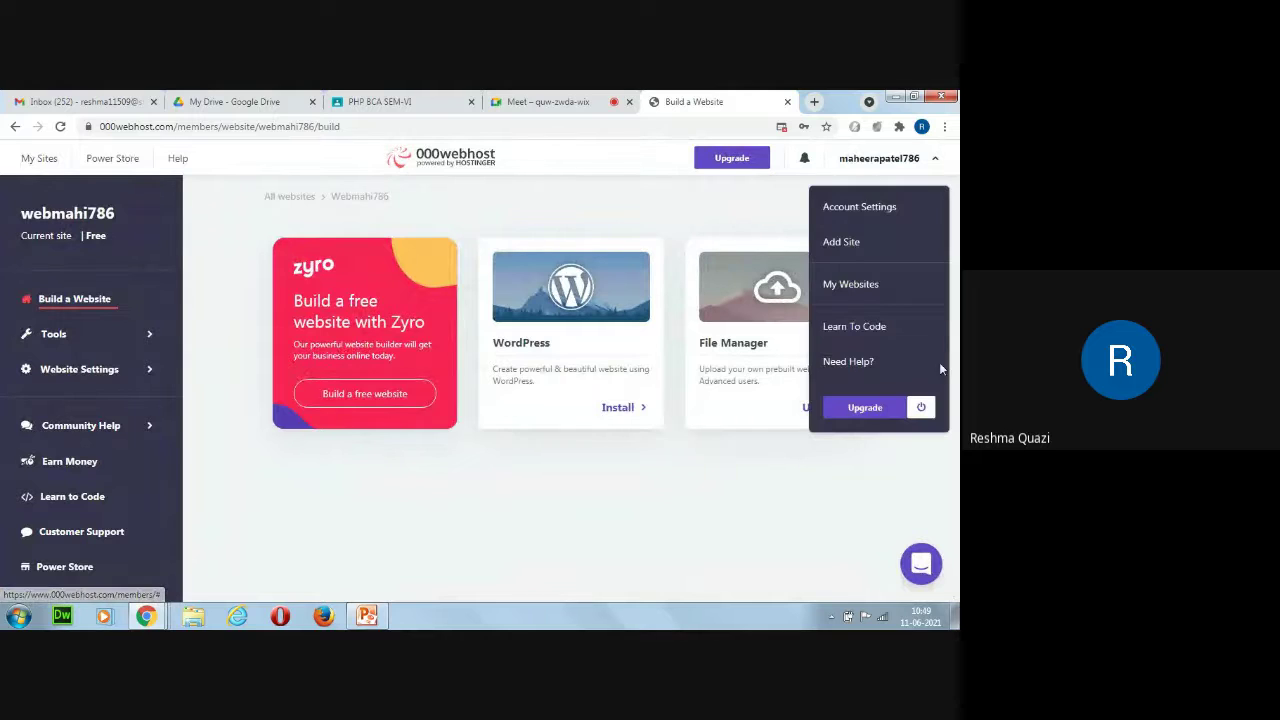
{"action": "left_click", "coordinate": [924, 408]}
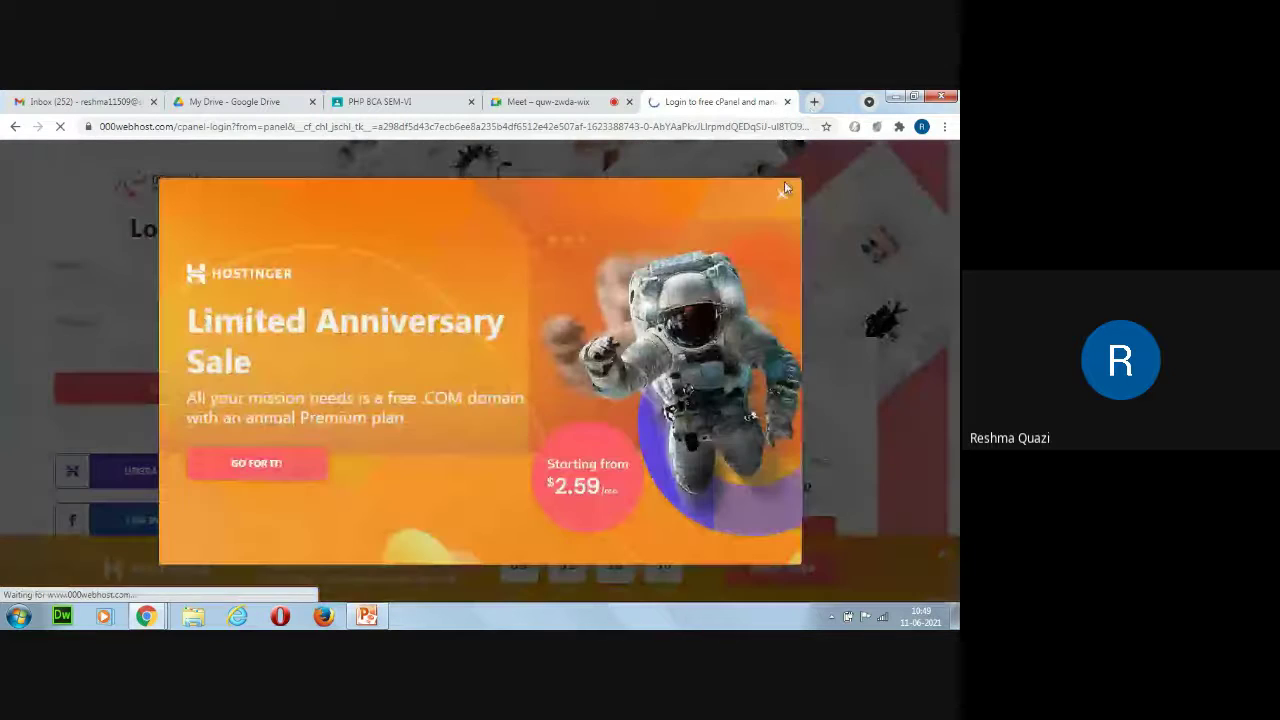
{"action": "left_click", "coordinate": [782, 192]}
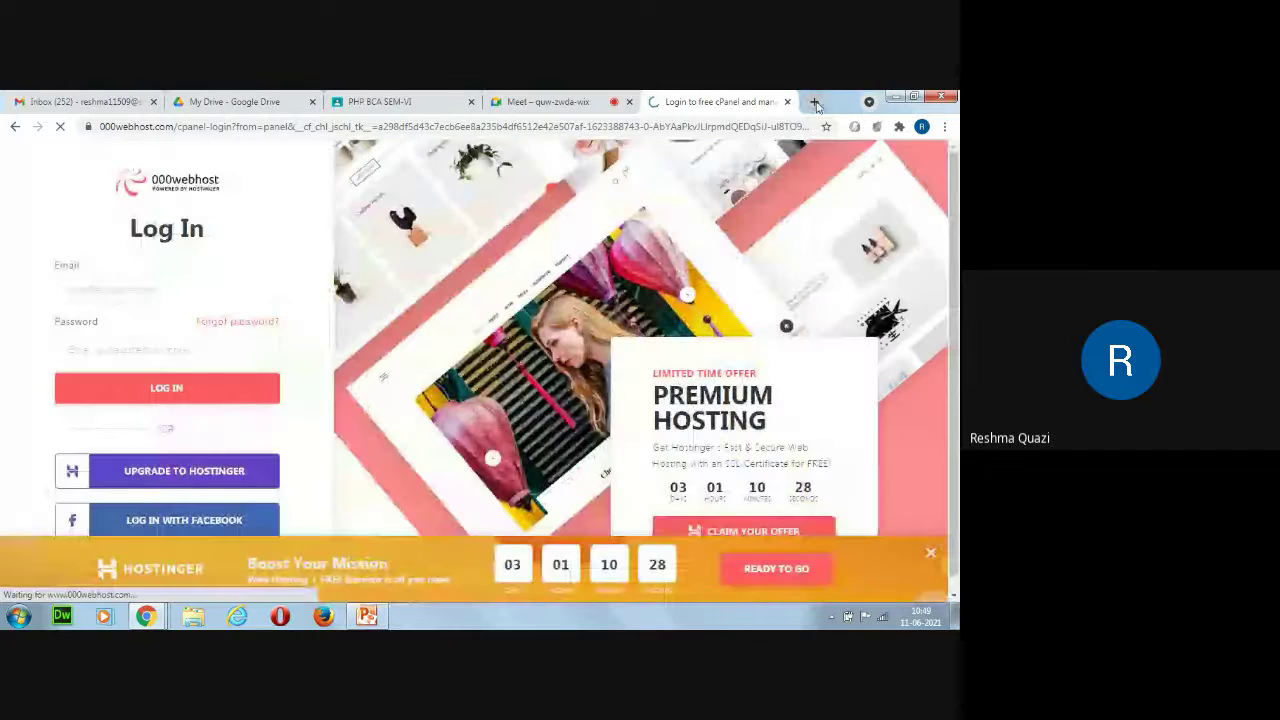
- Open a new browser tab and close the old 000webhost login tab
{"action": "left_click", "coordinate": [816, 103]}
{"action": "left_click", "coordinate": [650, 103]}
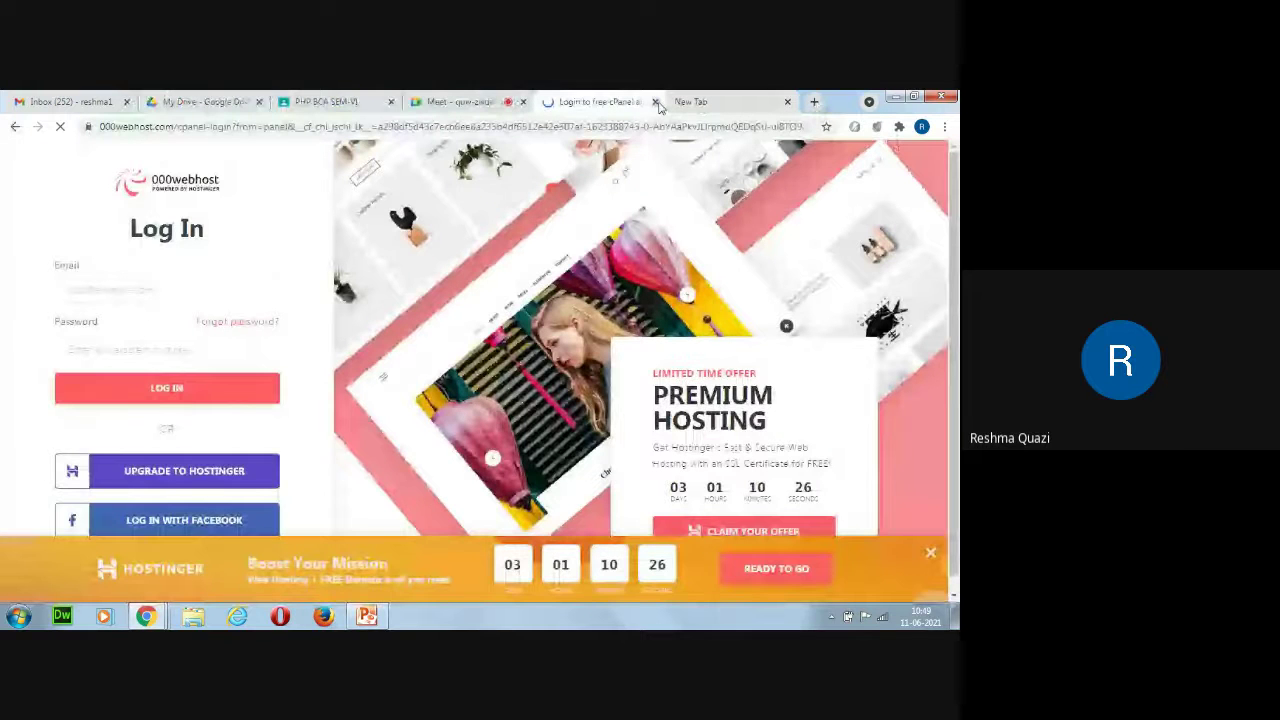
{"action": "left_click", "coordinate": [655, 102]}
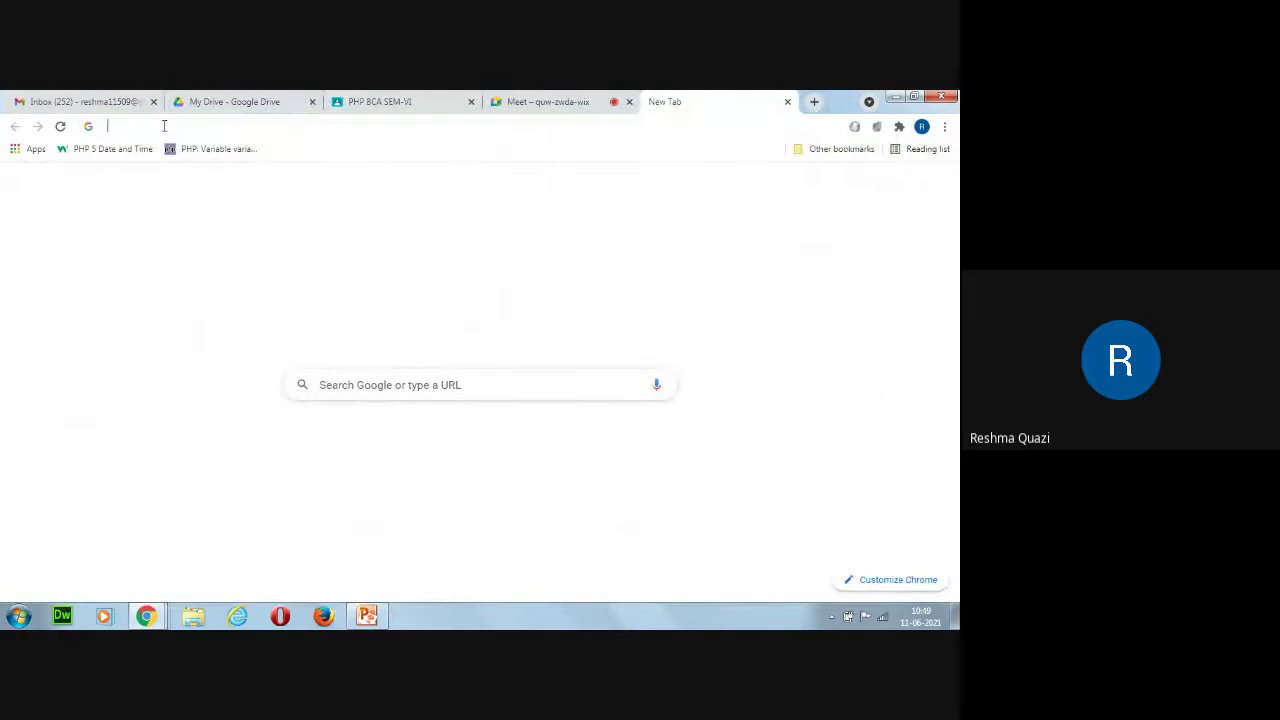
{"action": "left_click", "coordinate": [164, 126]}
{"action": "type", "text": "www.000webhost.com"}
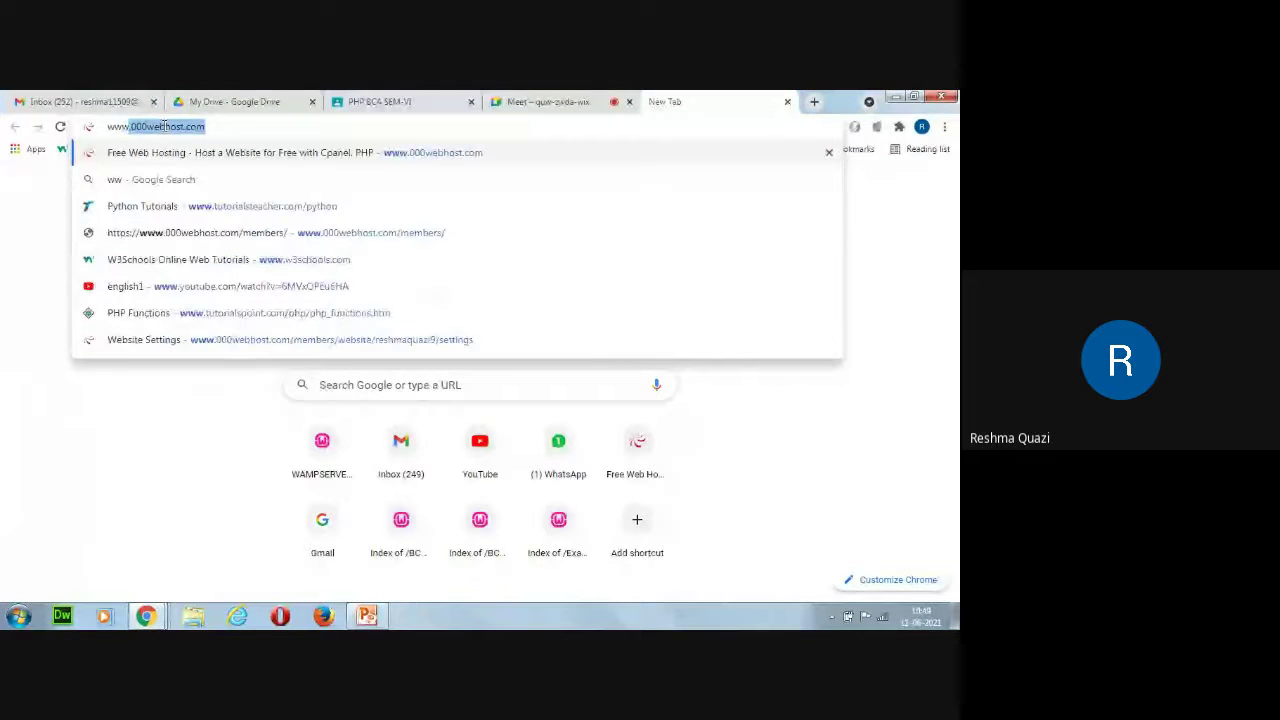
{"action": "key", "text": "Right"}
{"action": "key", "text": "Return"}
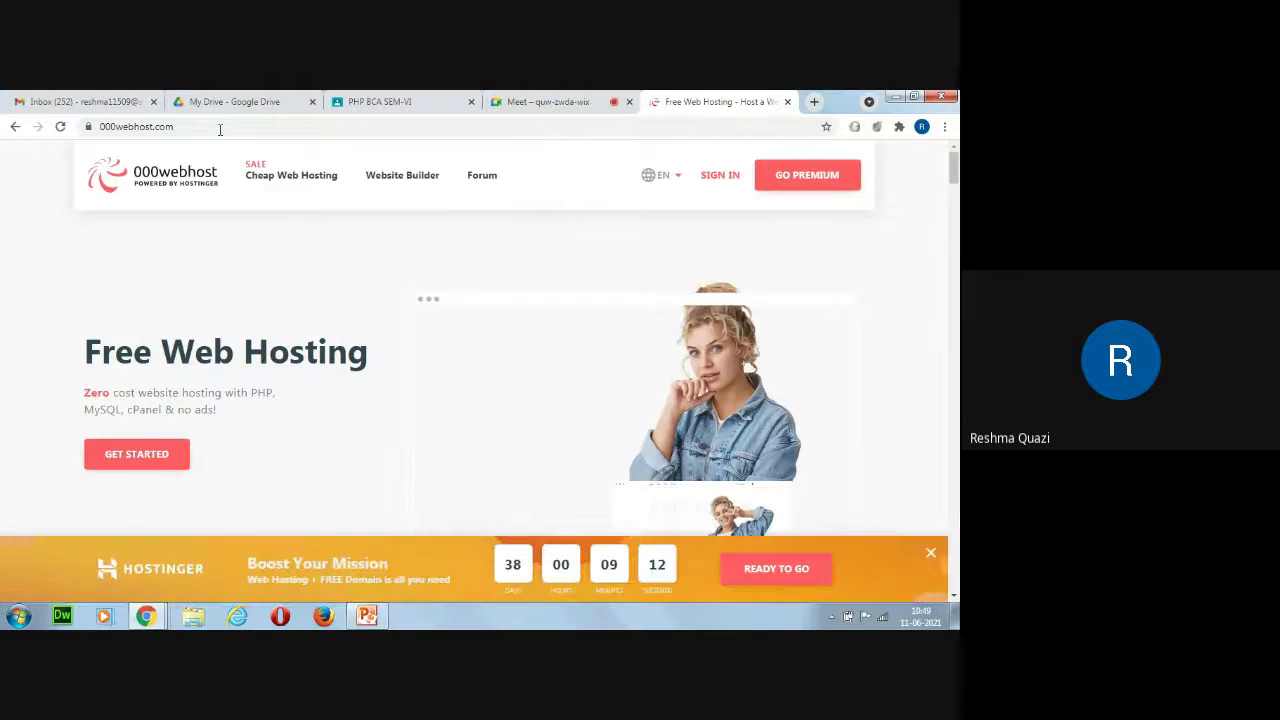
{"action": "scroll", "coordinate": [200, 390], "scroll_direction": "down", "scroll_amount": 5}
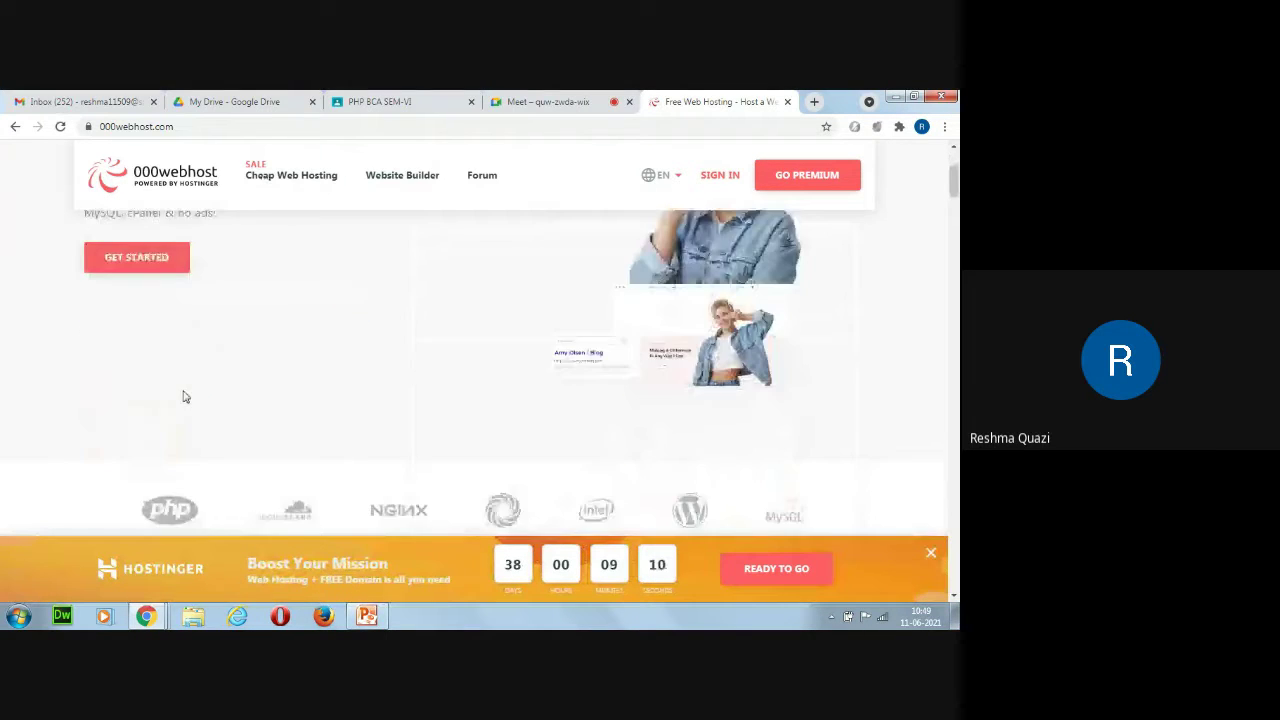
{"action": "scroll", "coordinate": [230, 380], "scroll_direction": "down", "scroll_amount": 4}
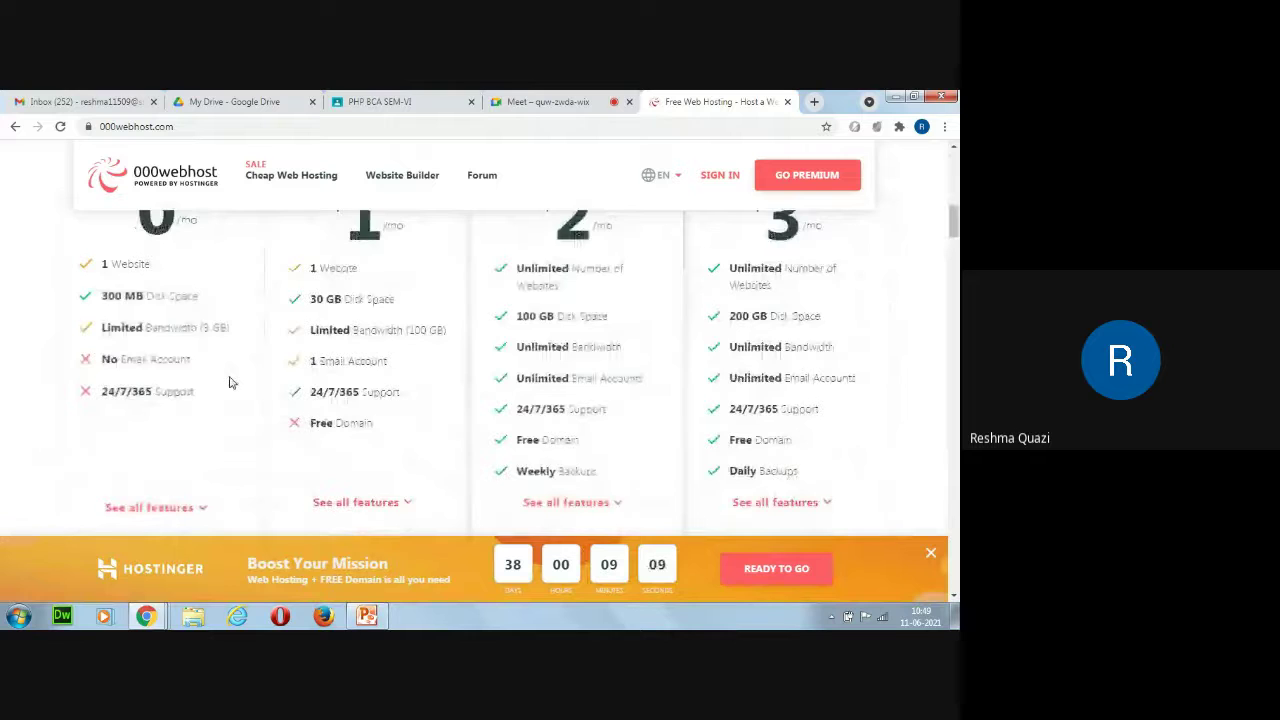
{"action": "scroll", "coordinate": [229, 382], "scroll_direction": "down", "scroll_amount": 2}
{"action": "scroll", "coordinate": [543, 317], "scroll_direction": "up", "scroll_amount": 10}
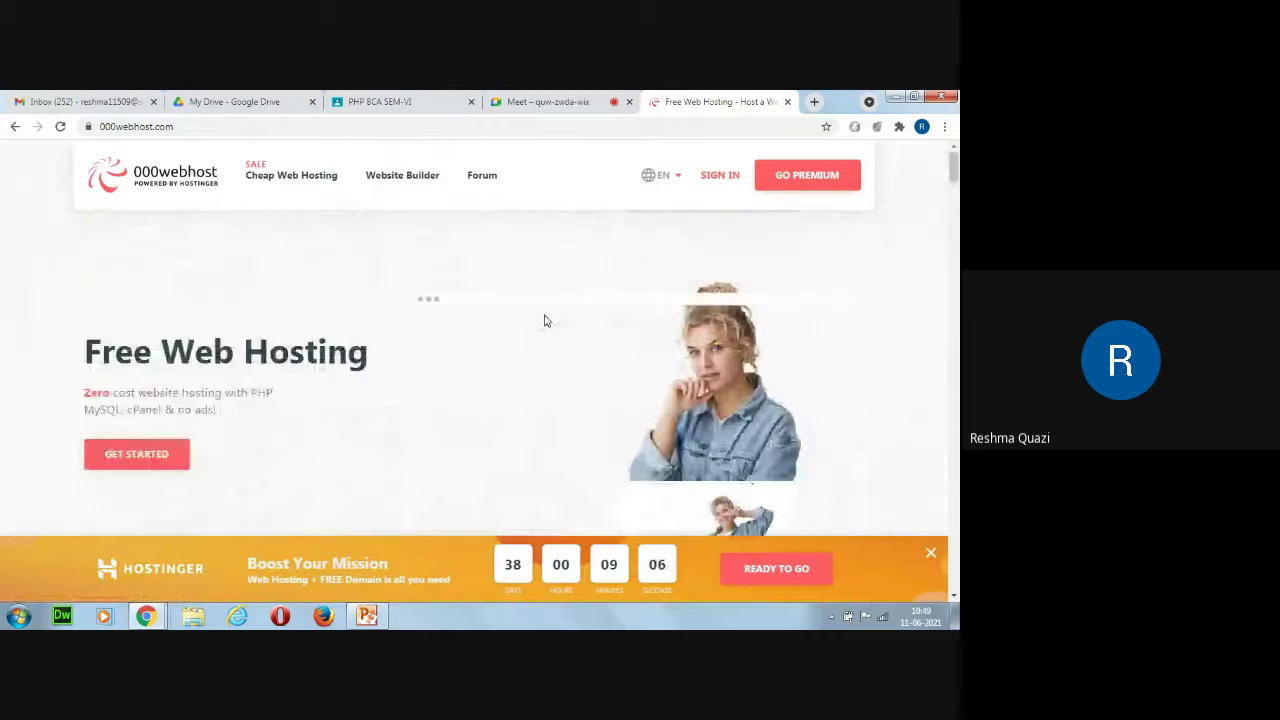
{"action": "left_click", "coordinate": [716, 177]}
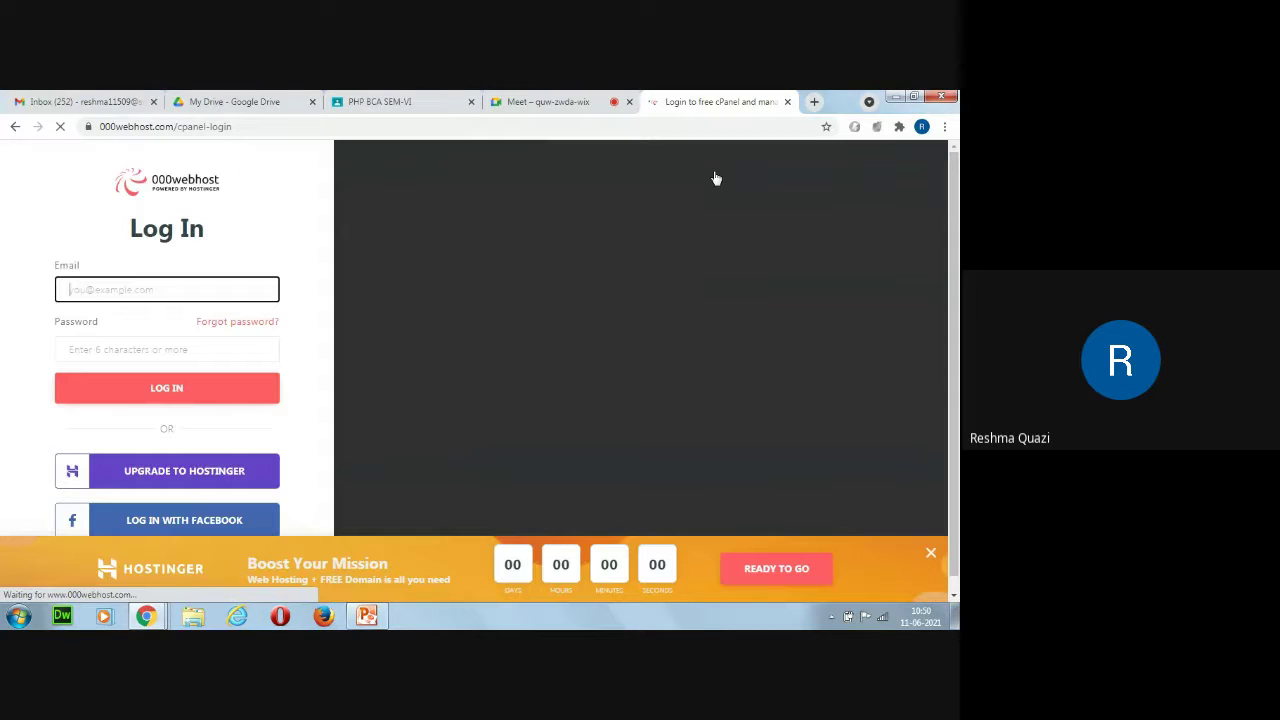
- Log back in with the saved account email and the account password
{"action": "left_click", "coordinate": [154, 288]}
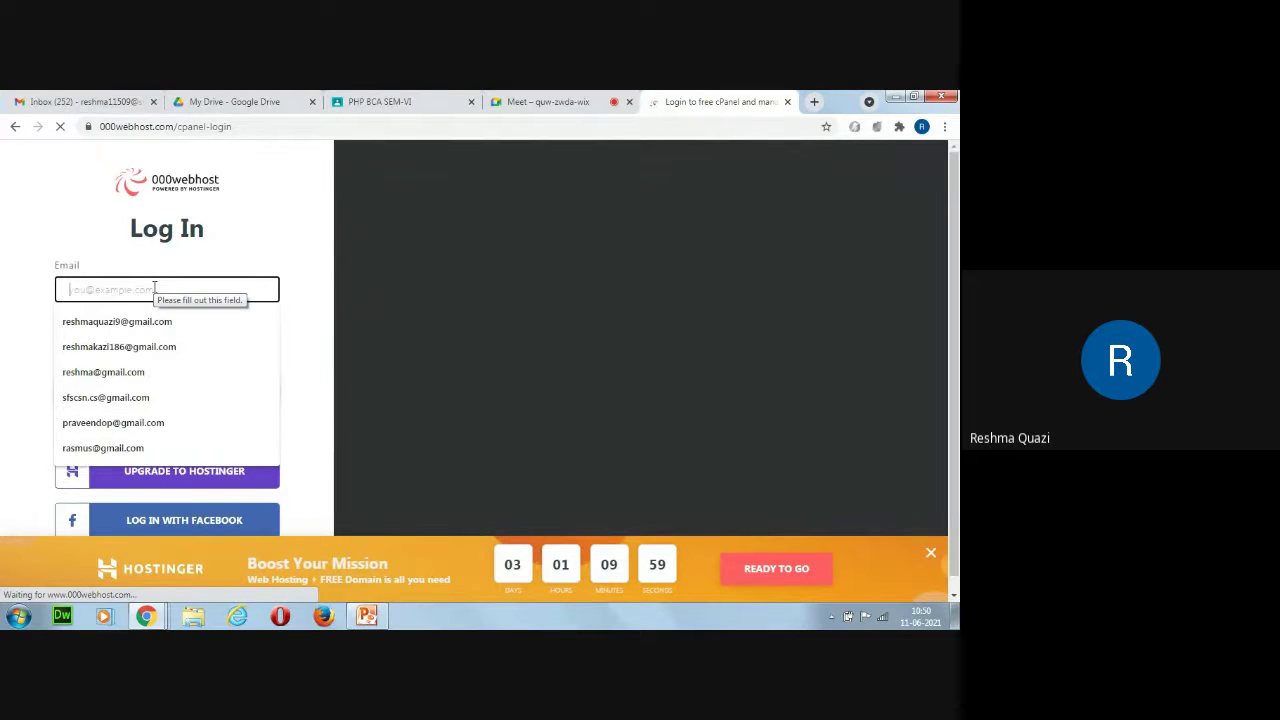
{"action": "type", "text": "m"}
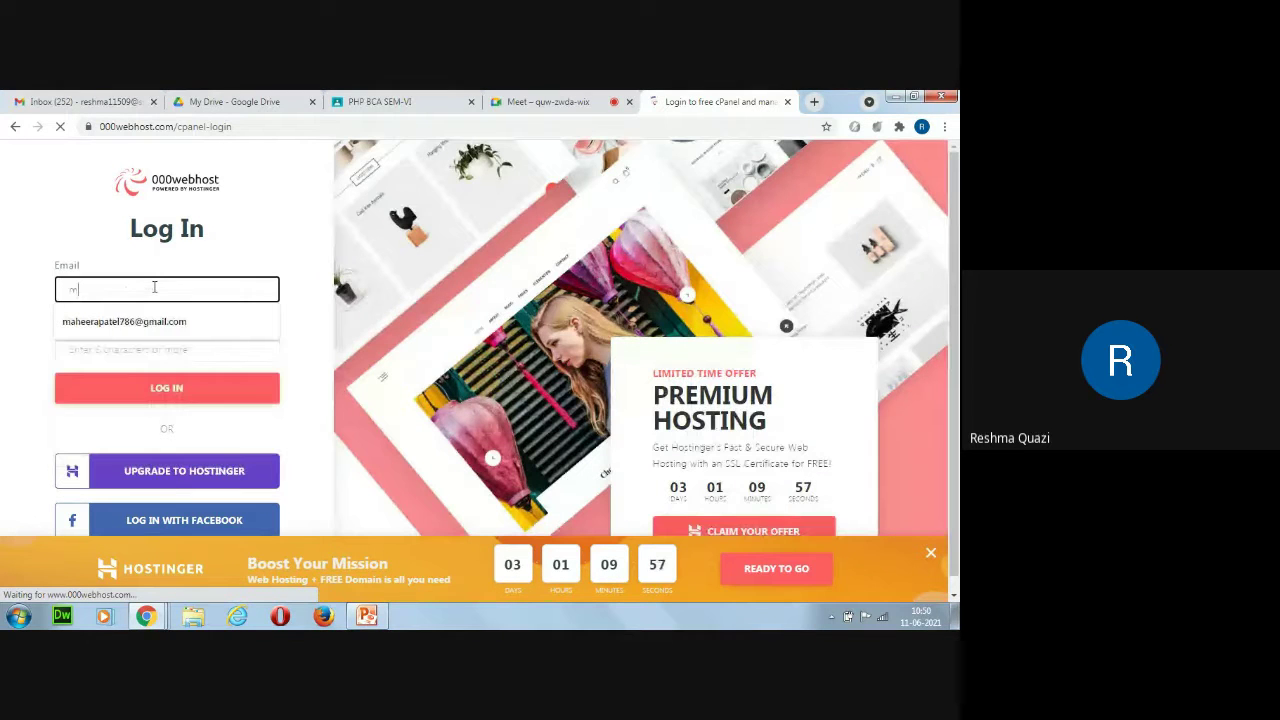
{"action": "left_click", "coordinate": [150, 321]}
{"action": "left_click", "coordinate": [166, 352]}
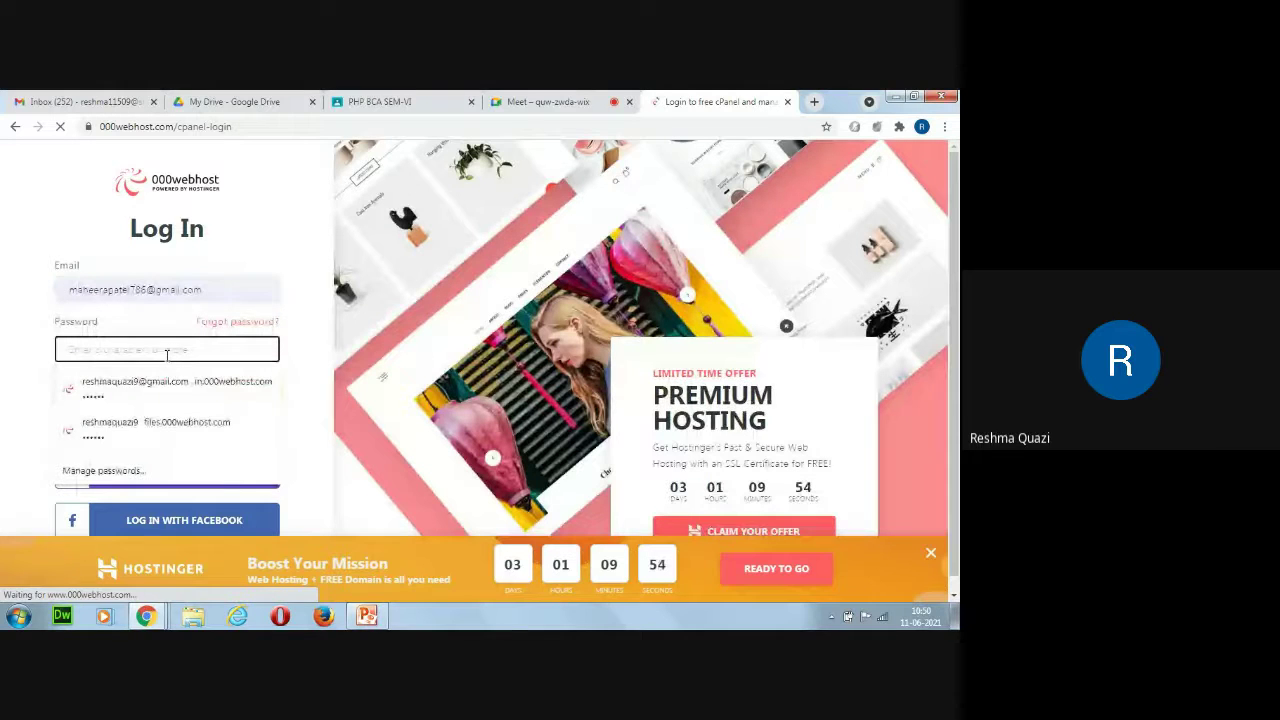
{"action": "type", "text": "•••"}
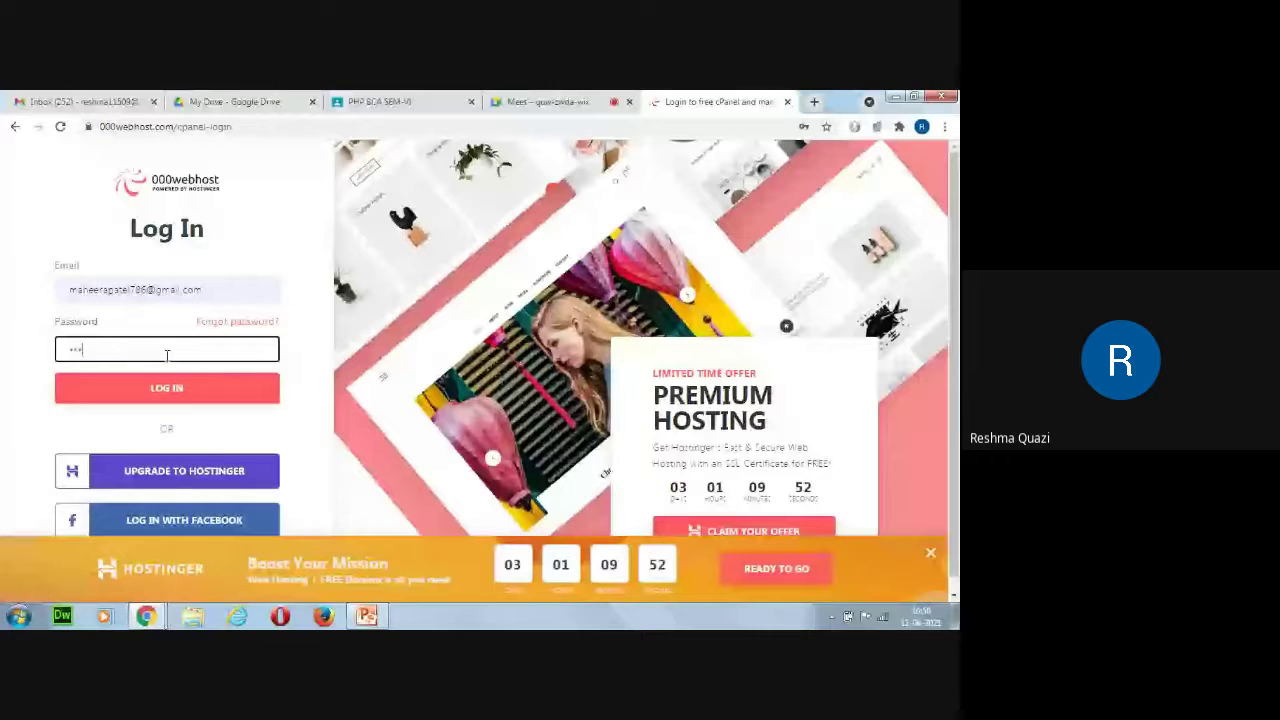
{"action": "type", "text": "••••••••"}
{"action": "left_click", "coordinate": [175, 388]}
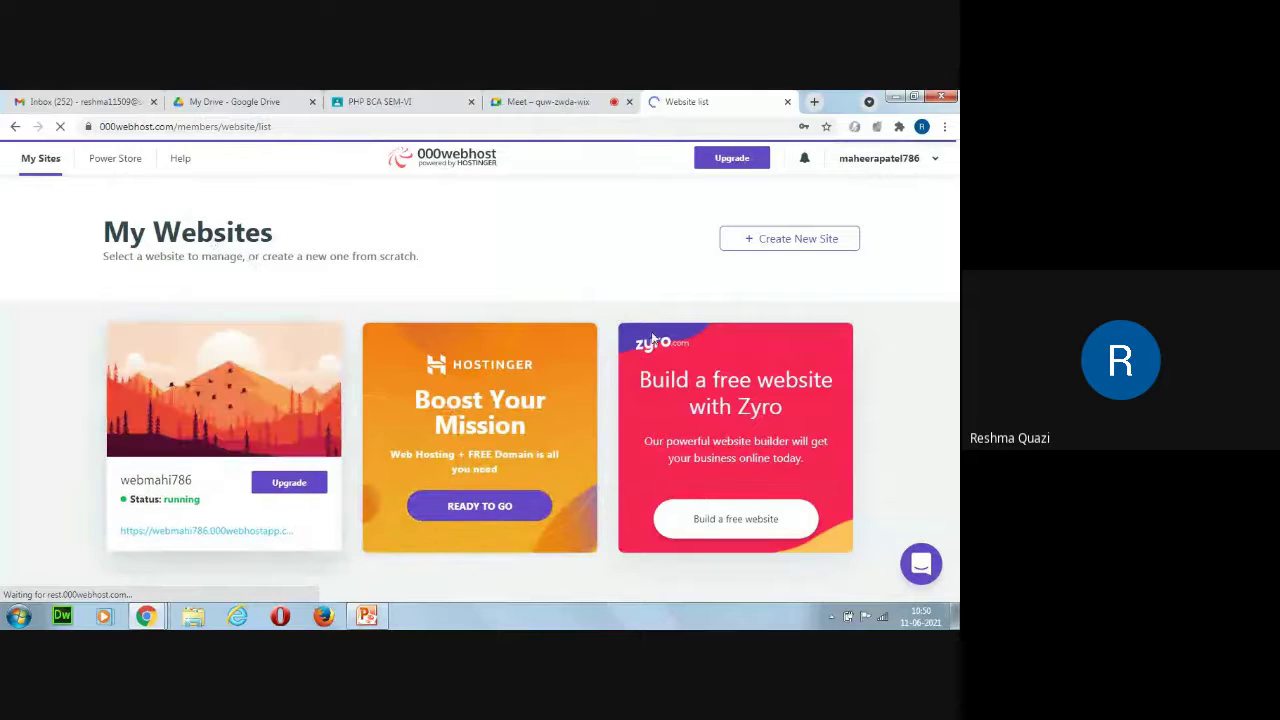
- Open the site's Manage Website dashboard, then log out from the account dropdown
{"action": "mouse_move", "coordinate": [215, 410]}
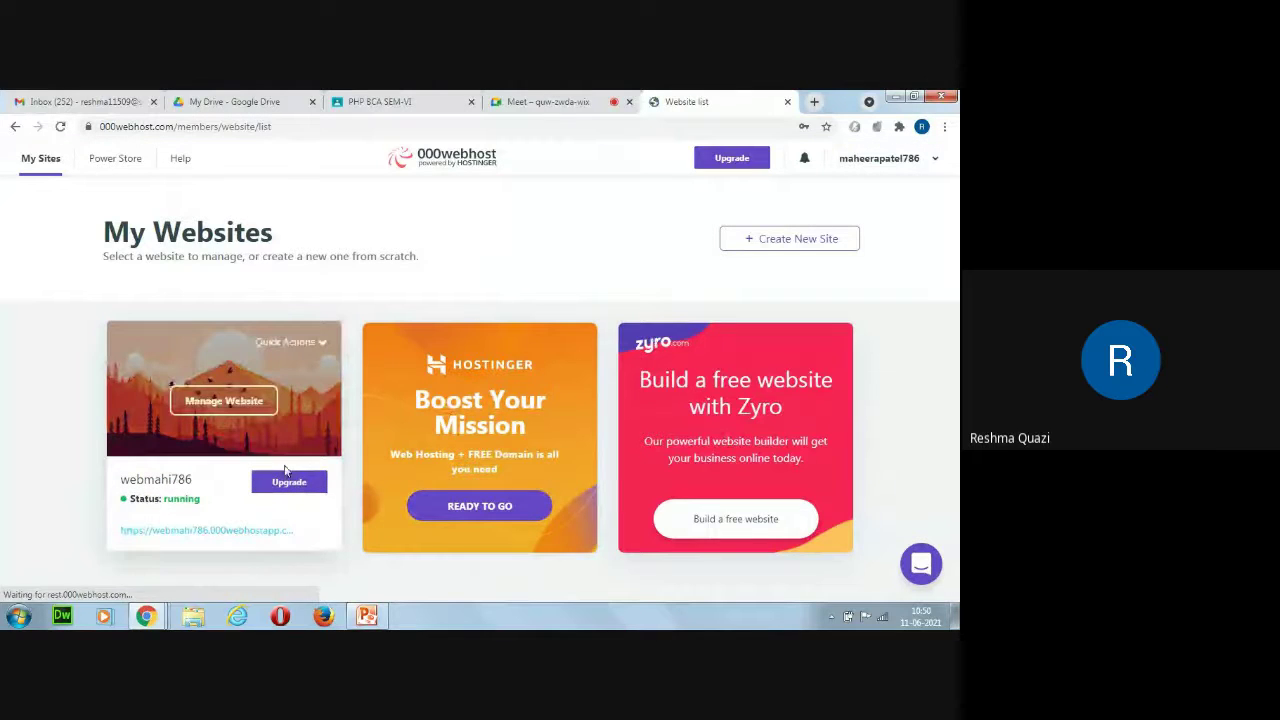
{"action": "left_click", "coordinate": [213, 405]}
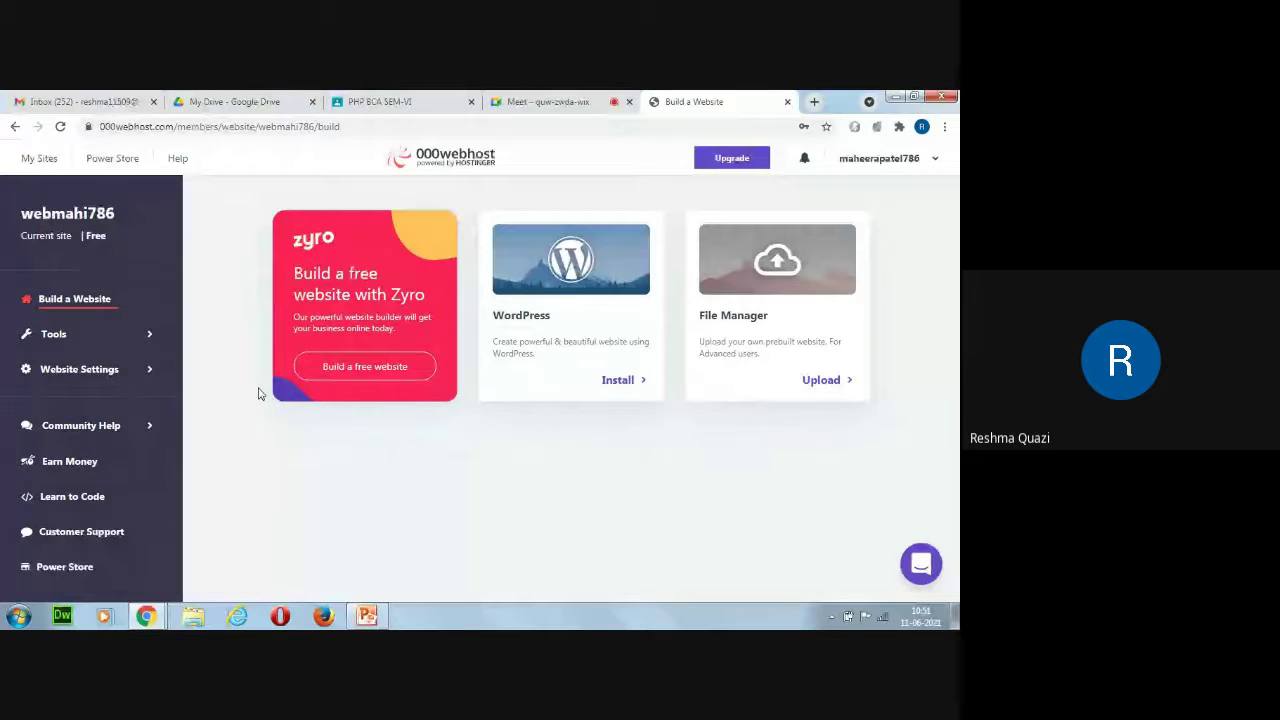
{"action": "left_click", "coordinate": [935, 165]}
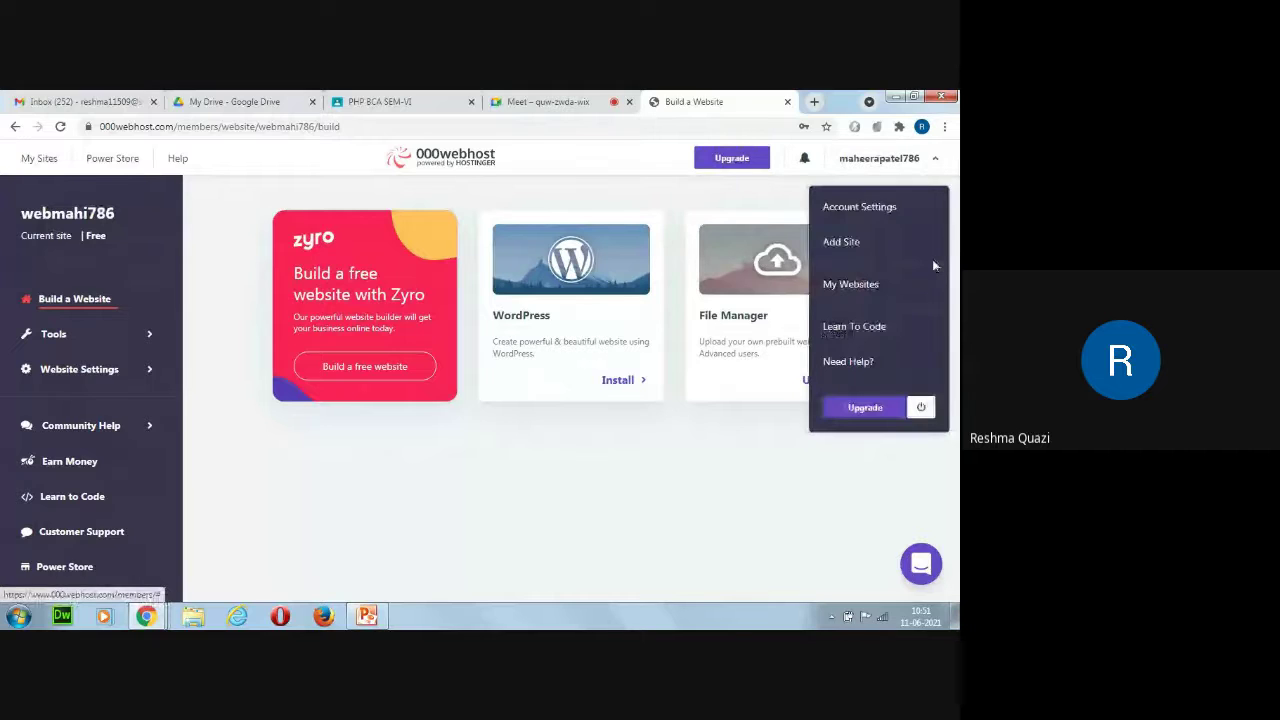
{"action": "left_click", "coordinate": [924, 409]}
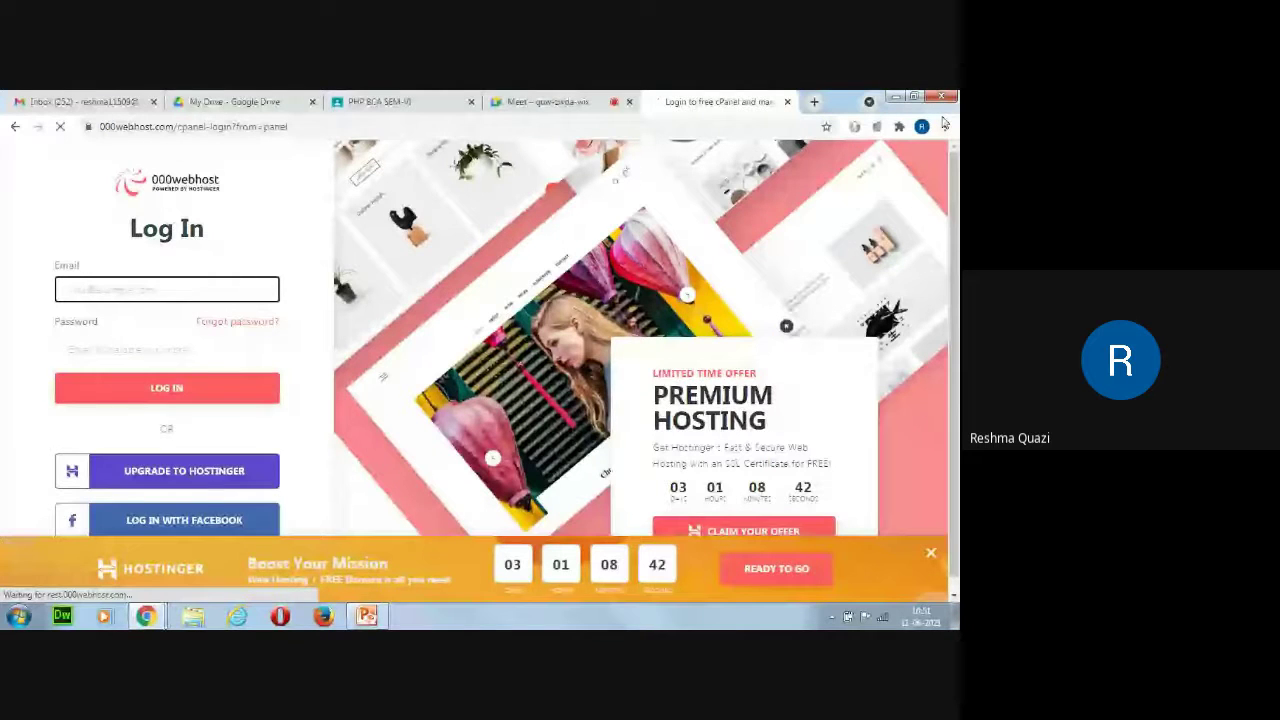
- Minimize Chrome and launch FileZilla from the Start menu
{"action": "left_click", "coordinate": [896, 97]}
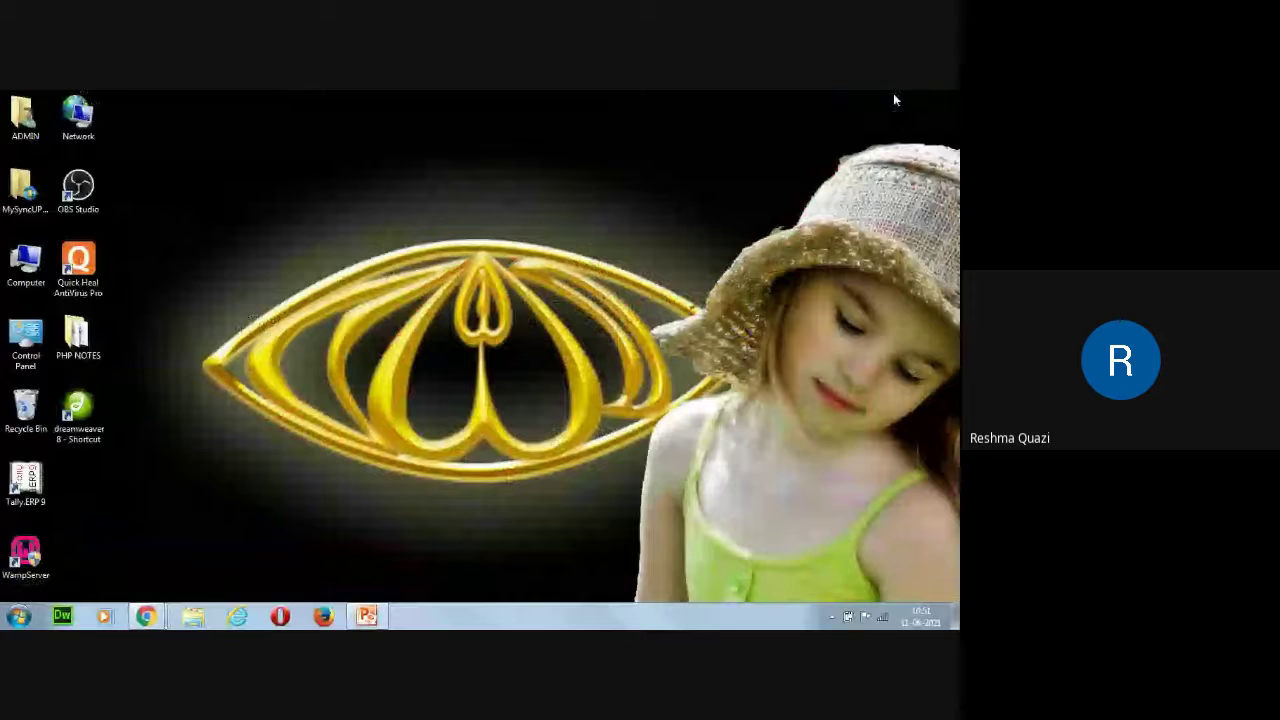
{"action": "key", "text": "super"}
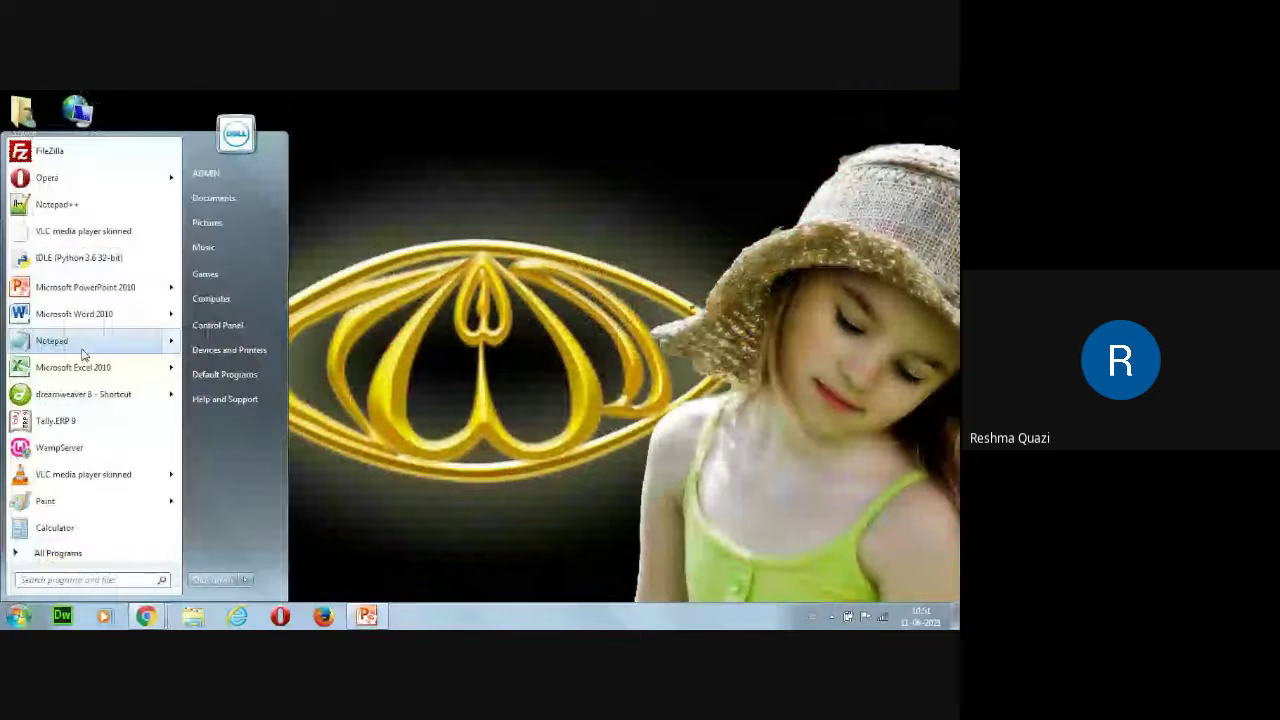
{"action": "left_click", "coordinate": [84, 355]}
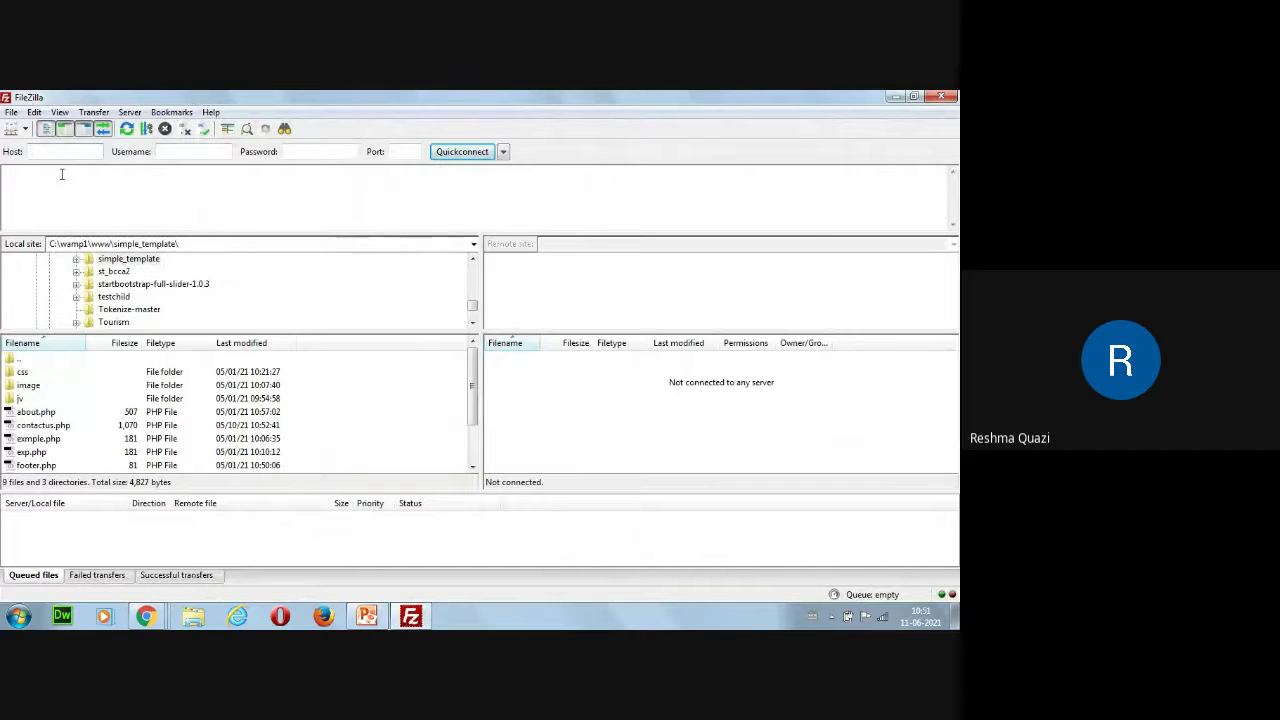
- Quickconnect to files.000webhost.com on port 21 with the account username and password
{"action": "type", "text": "file"}
{"action": "type", "text": "s.00"}
{"action": "type", "text": "0web"}
{"action": "type", "text": "host.c"}
{"action": "type", "text": "om"}
{"action": "left_click", "coordinate": [178, 152]}
{"action": "type", "text": "web"}
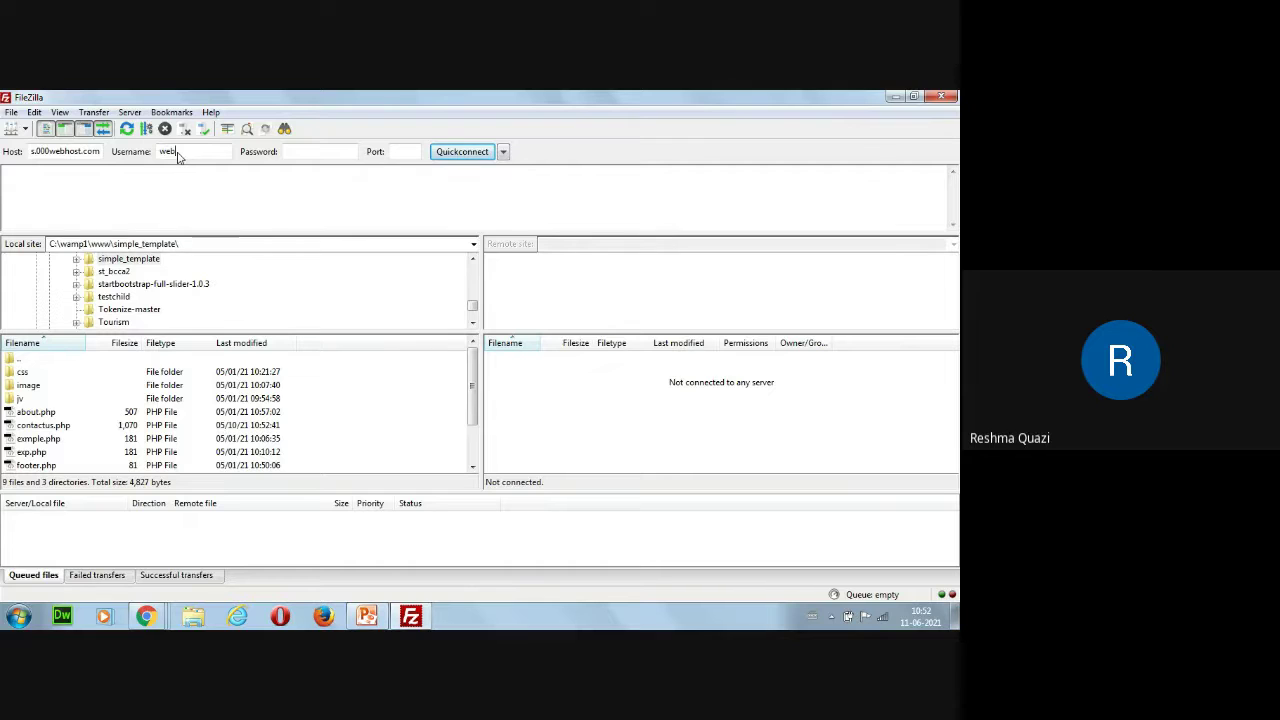
{"action": "type", "text": "mahi786"}
{"action": "left_click", "coordinate": [293, 155]}
{"action": "type", "text": "*********"}
{"action": "left_click", "coordinate": [395, 152]}
{"action": "type", "text": "21"}
{"action": "left_click", "coordinate": [463, 152]}
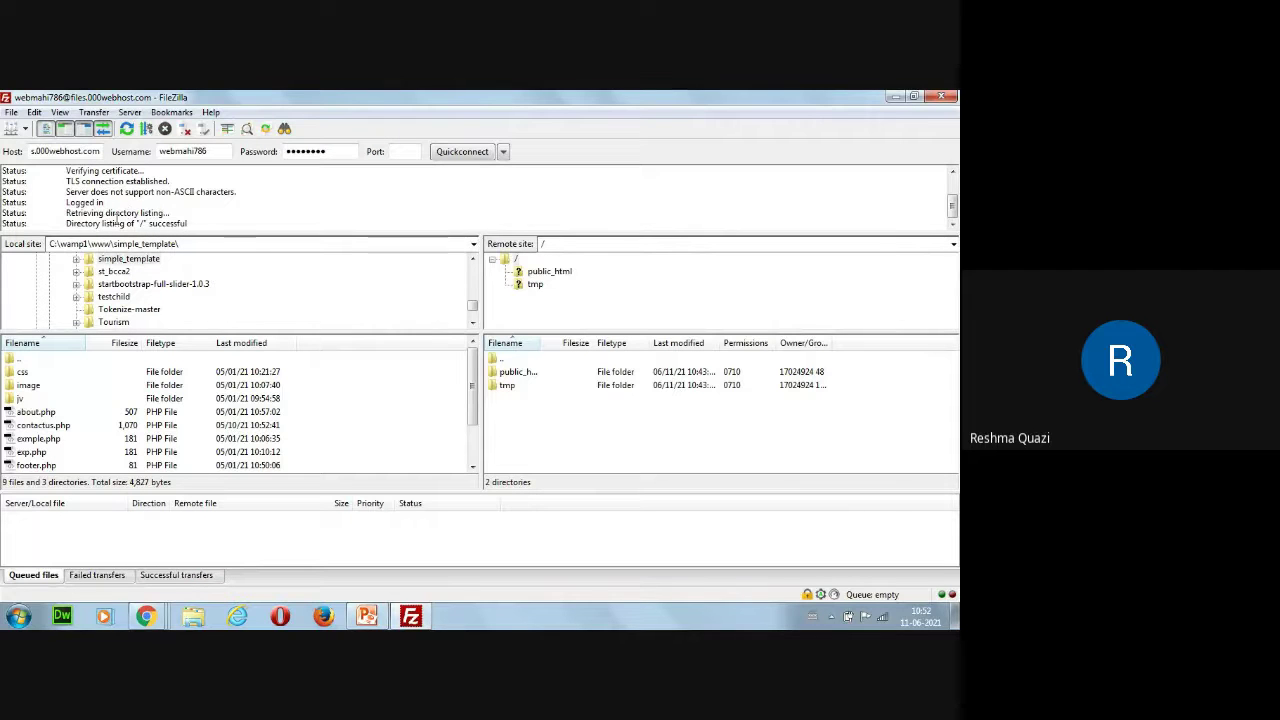
{"action": "left_click_drag", "start_coordinate": [151, 225], "coordinate": [197, 222]}
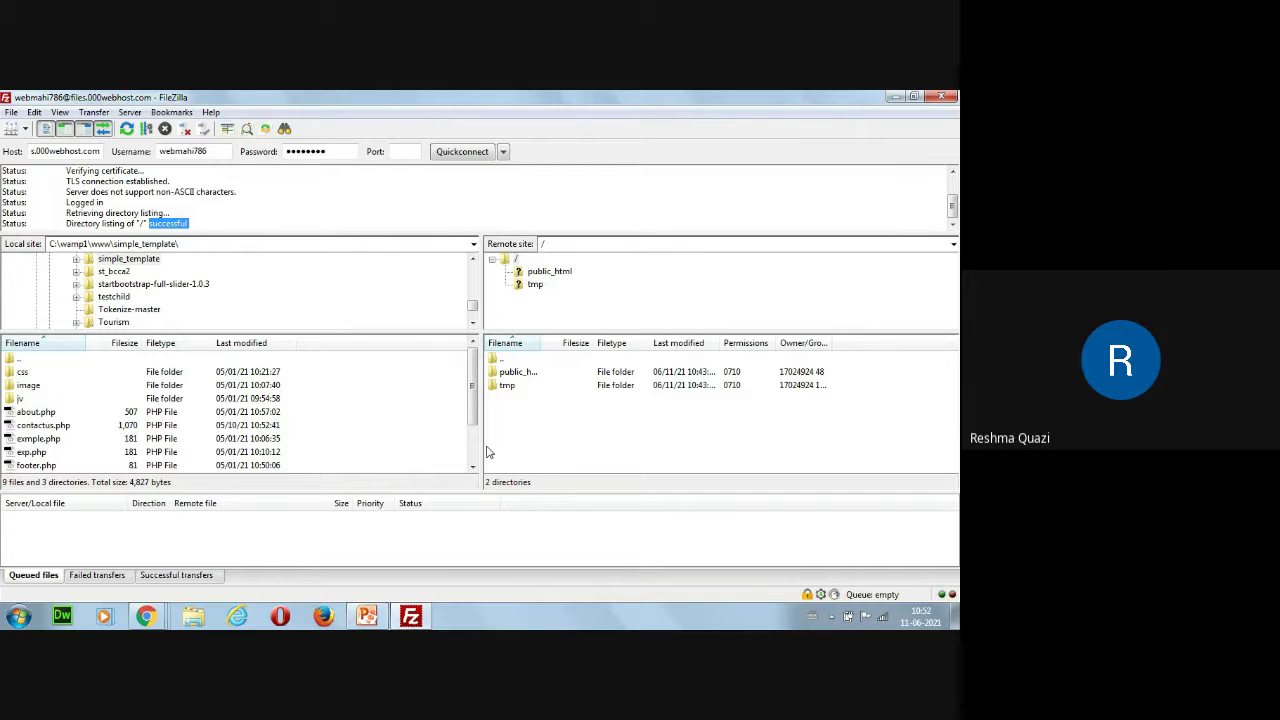
- Open public_html on the server and select the nine local PHP files
{"action": "left_click", "coordinate": [511, 374]}
{"action": "double_click", "coordinate": [511, 374]}
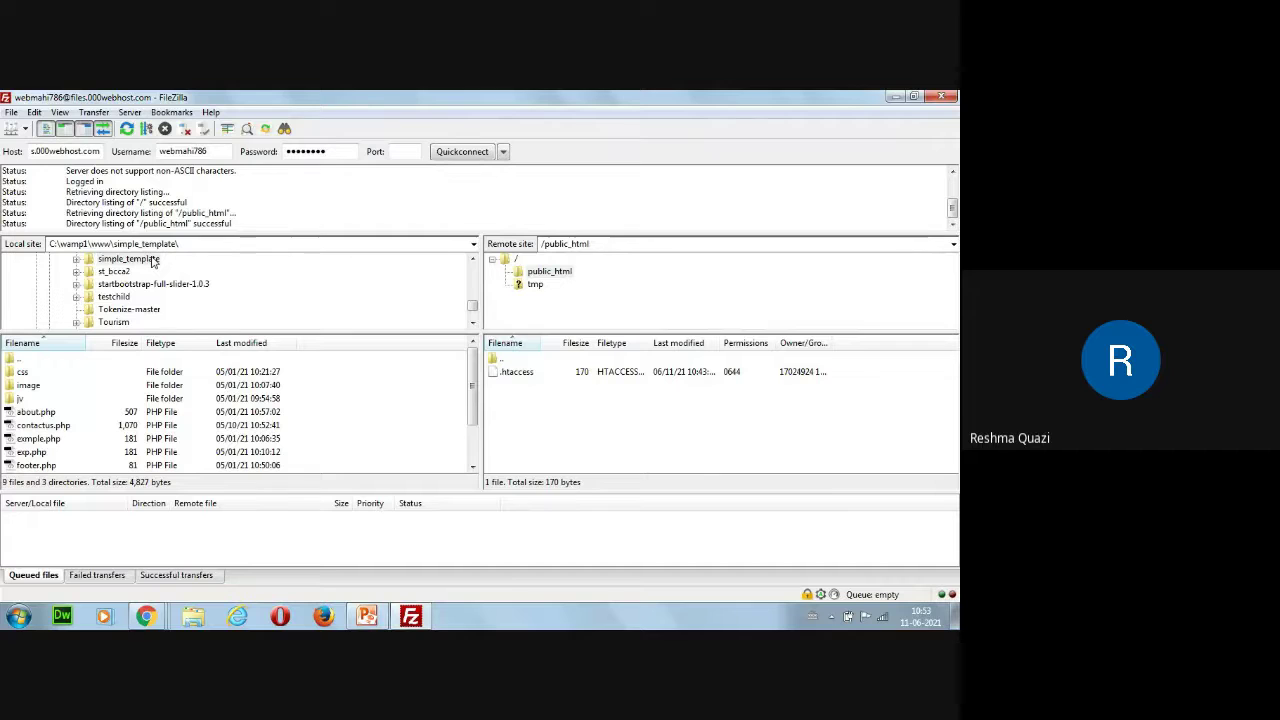
{"action": "left_click", "coordinate": [40, 411]}
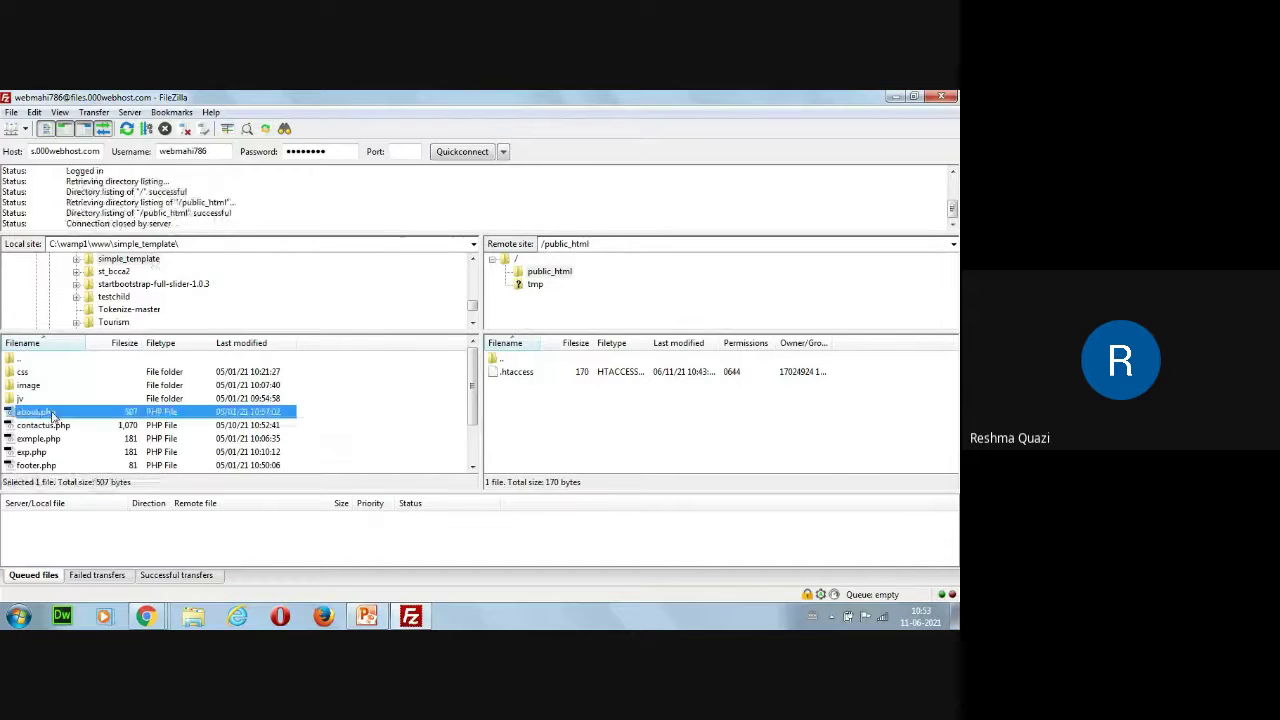
{"action": "scroll", "coordinate": [50, 415], "scroll_direction": "down", "scroll_amount": 1}
{"action": "scroll", "coordinate": [53, 418], "scroll_direction": "up", "scroll_amount": 1}
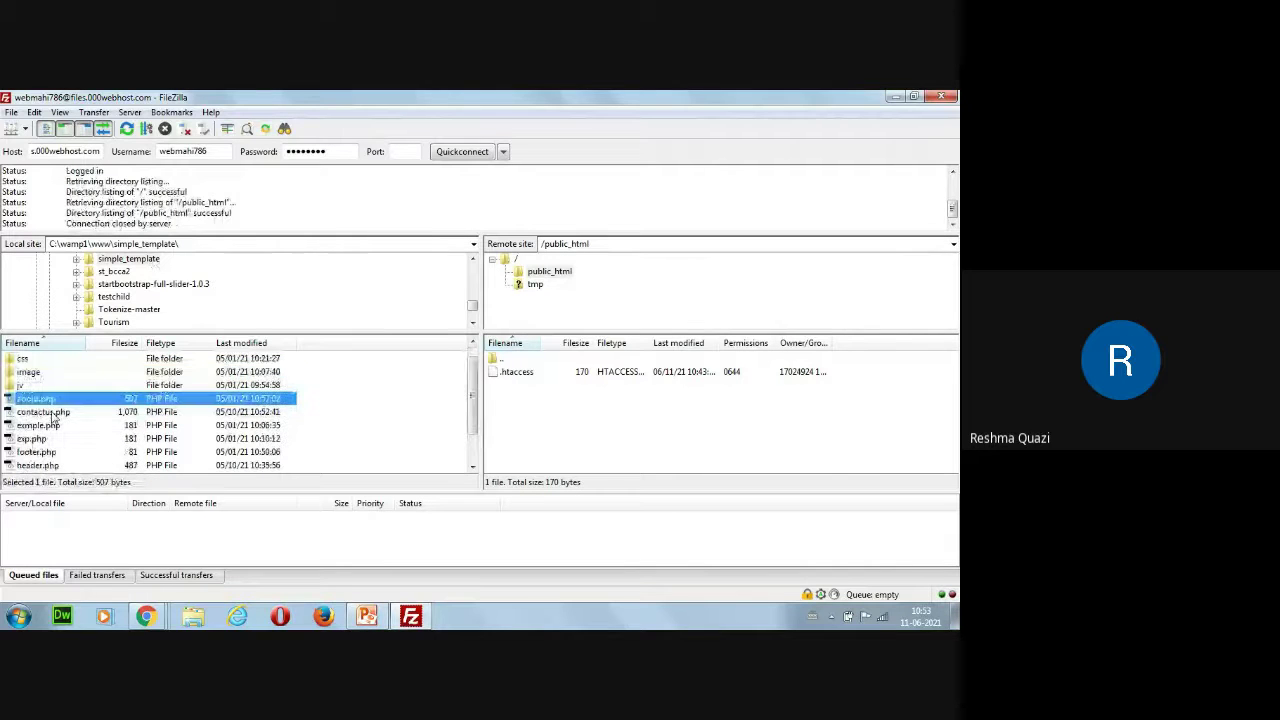
{"action": "scroll", "coordinate": [55, 422], "scroll_direction": "down", "scroll_amount": 1}
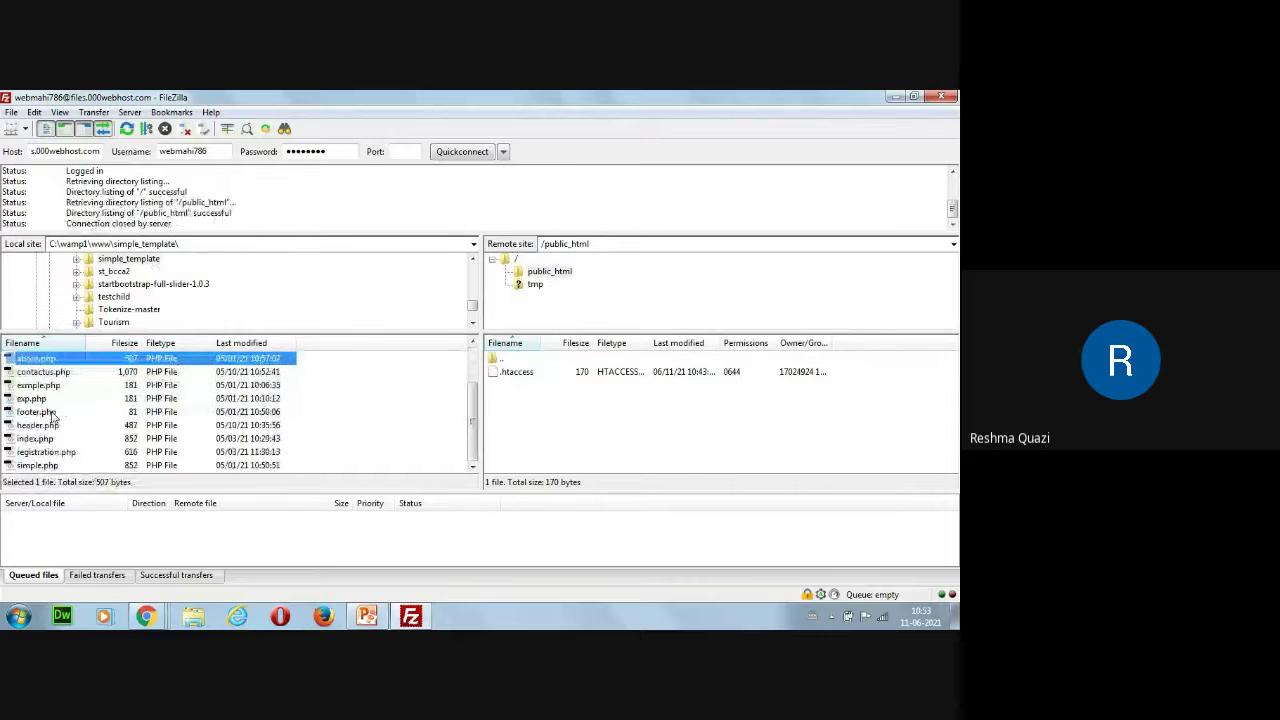
{"action": "left_click", "coordinate": [40, 467], "text": "shift"}
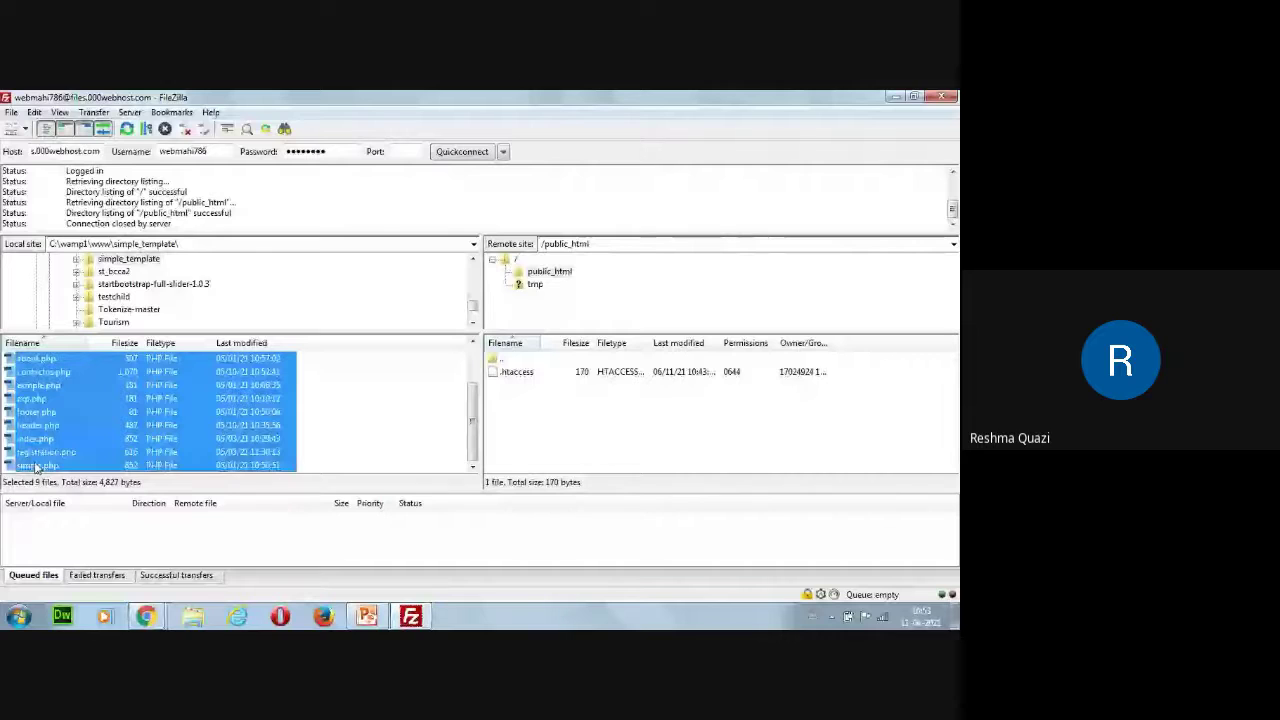
- Upload the selected PHP files to public_html and dismiss the Transfers finished notice
{"action": "right_click", "coordinate": [60, 440]}
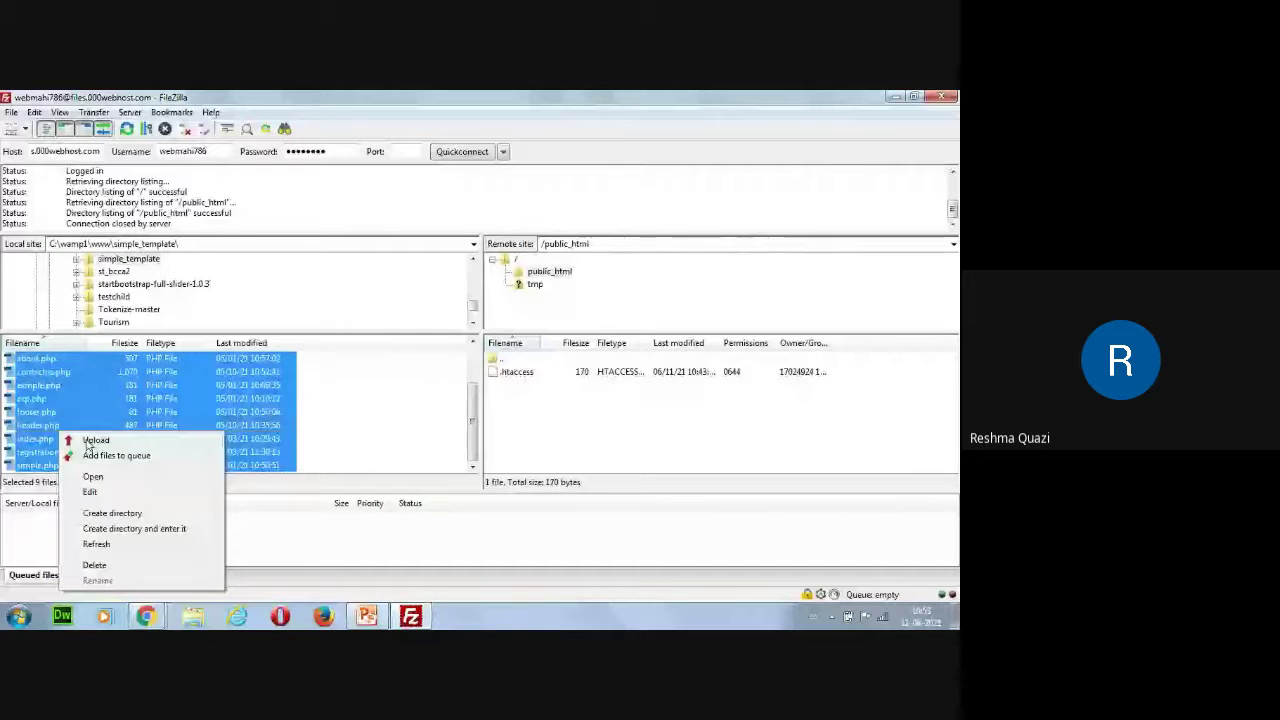
{"action": "left_click", "coordinate": [94, 441]}
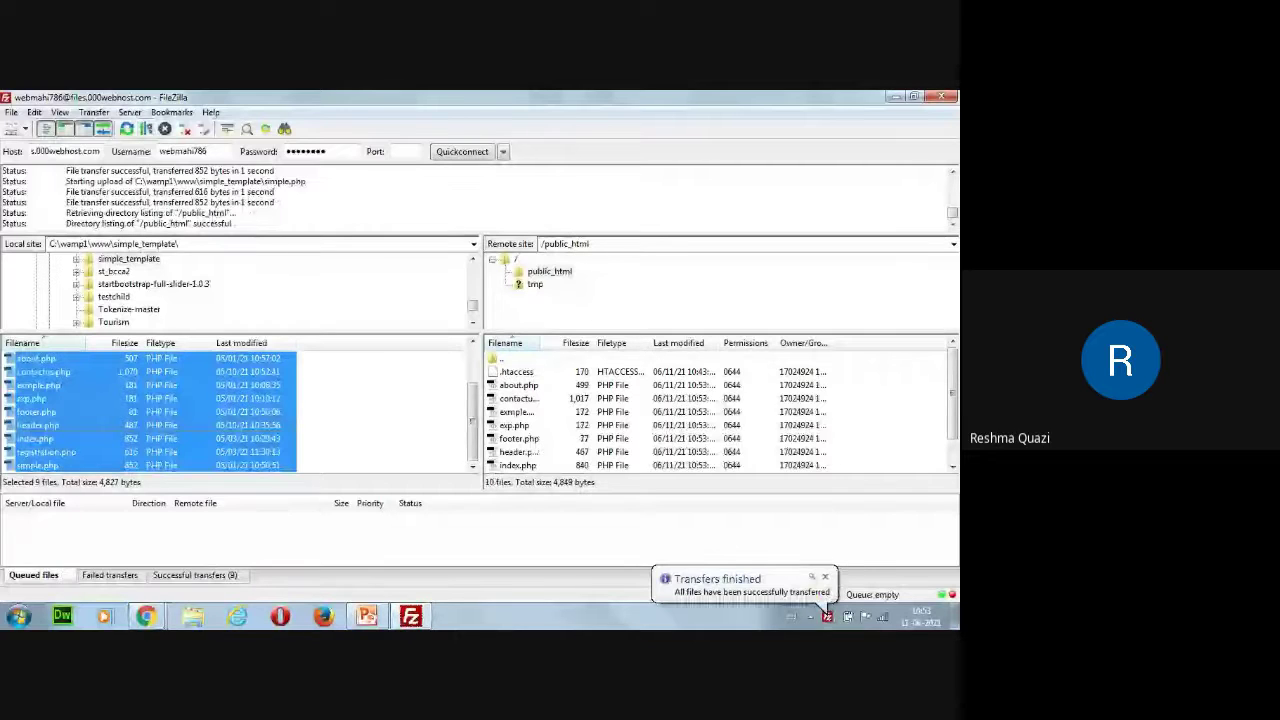
{"action": "left_click", "coordinate": [826, 579]}
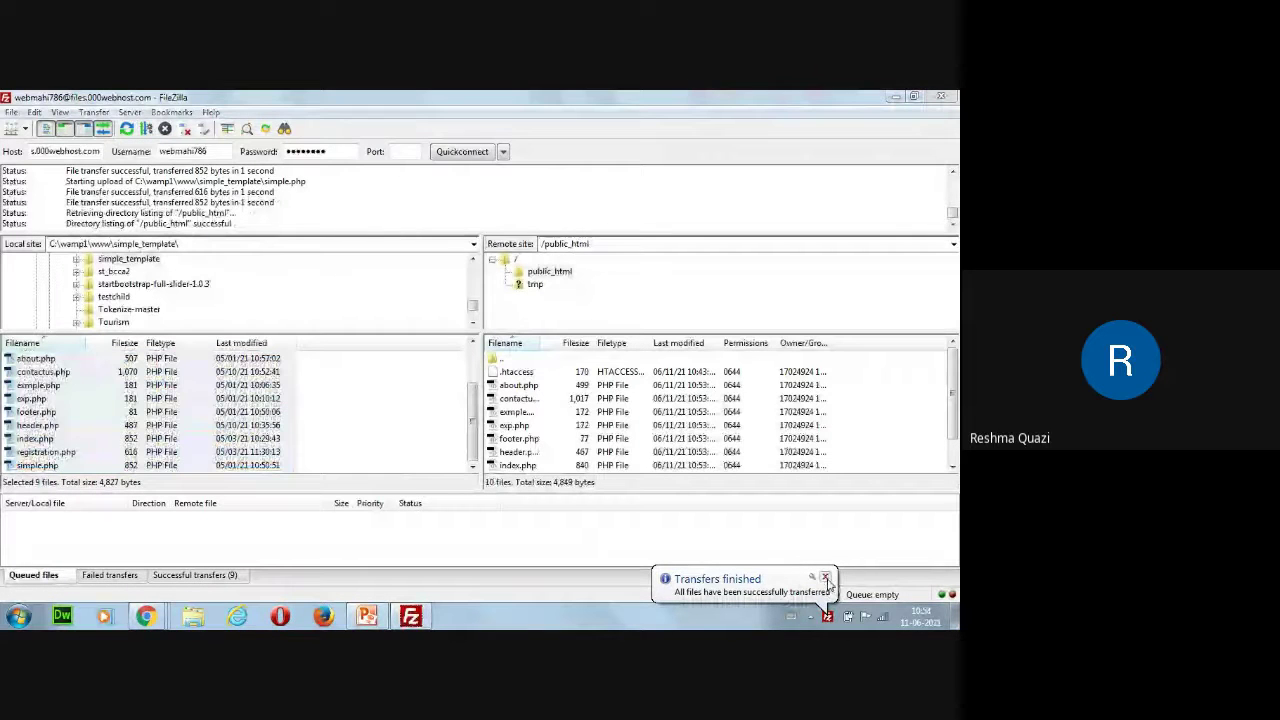
{"action": "left_click", "coordinate": [241, 427]}
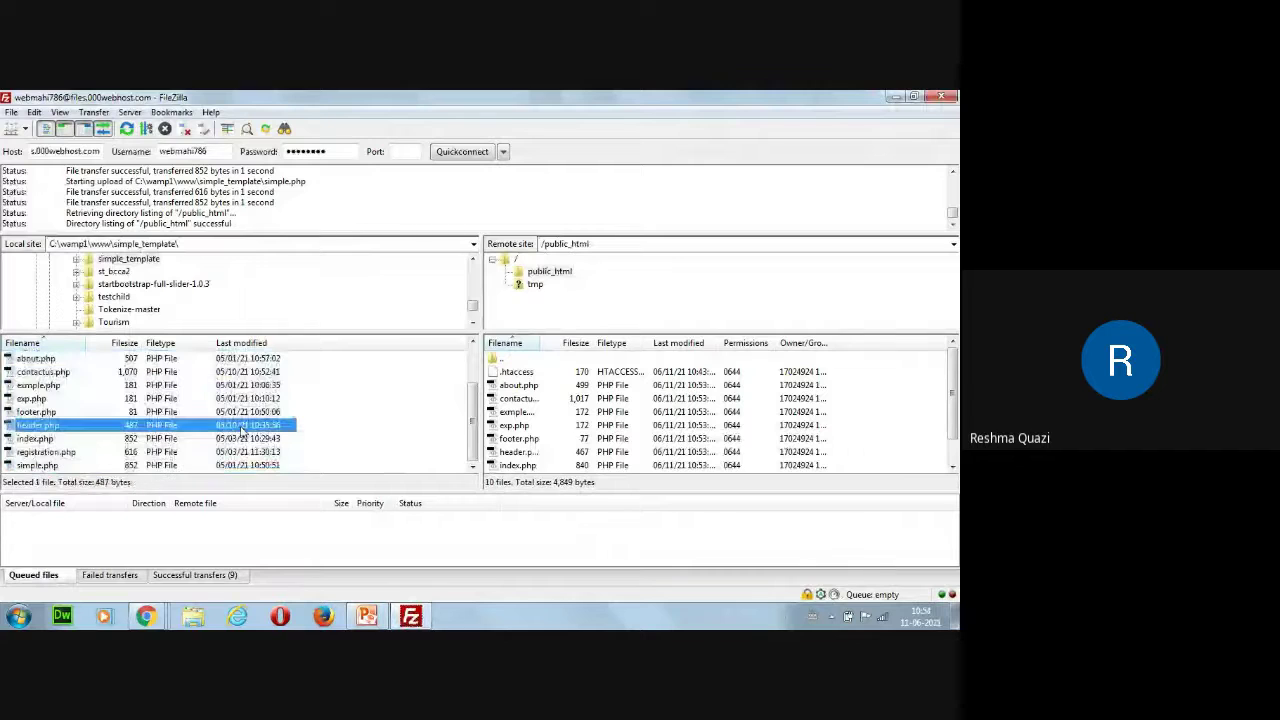
{"action": "scroll", "coordinate": [241, 427], "scroll_direction": "up", "scroll_amount": 2}
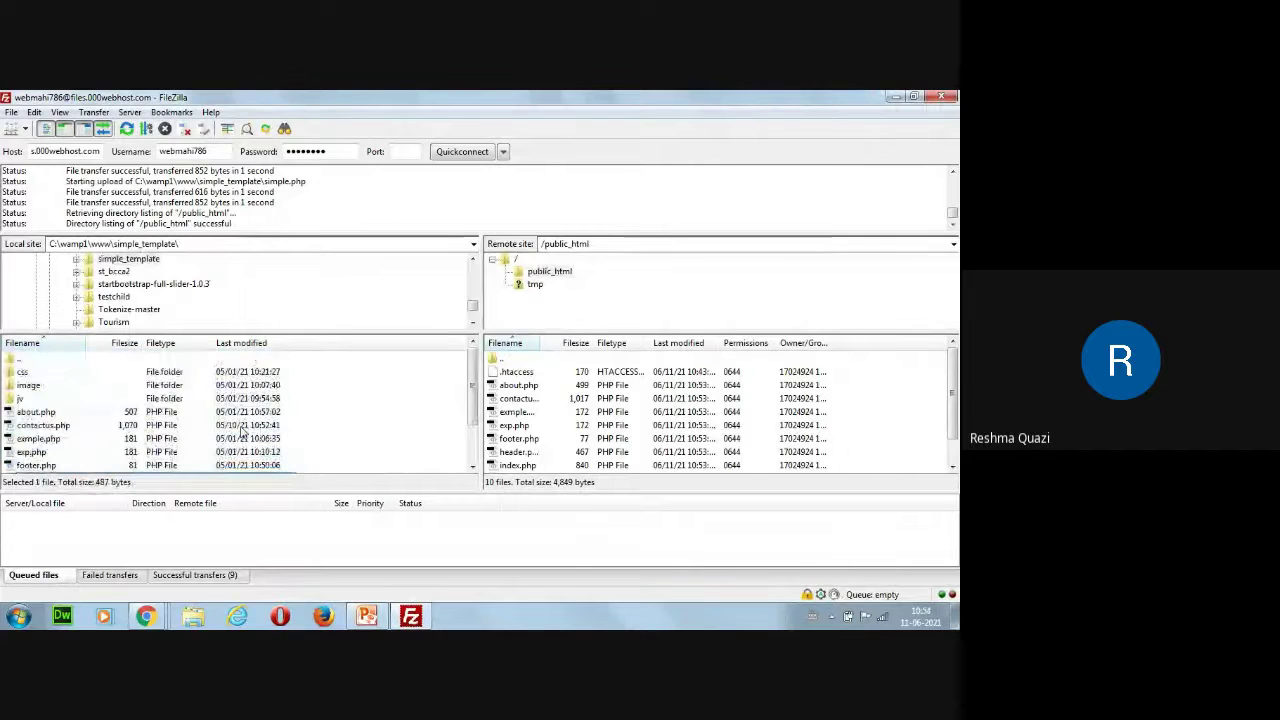
- Upload the css, image and jv folders into public_html
{"action": "left_click", "coordinate": [20, 373]}
{"action": "right_click", "coordinate": [20, 375]}
{"action": "left_click", "coordinate": [36, 380]}
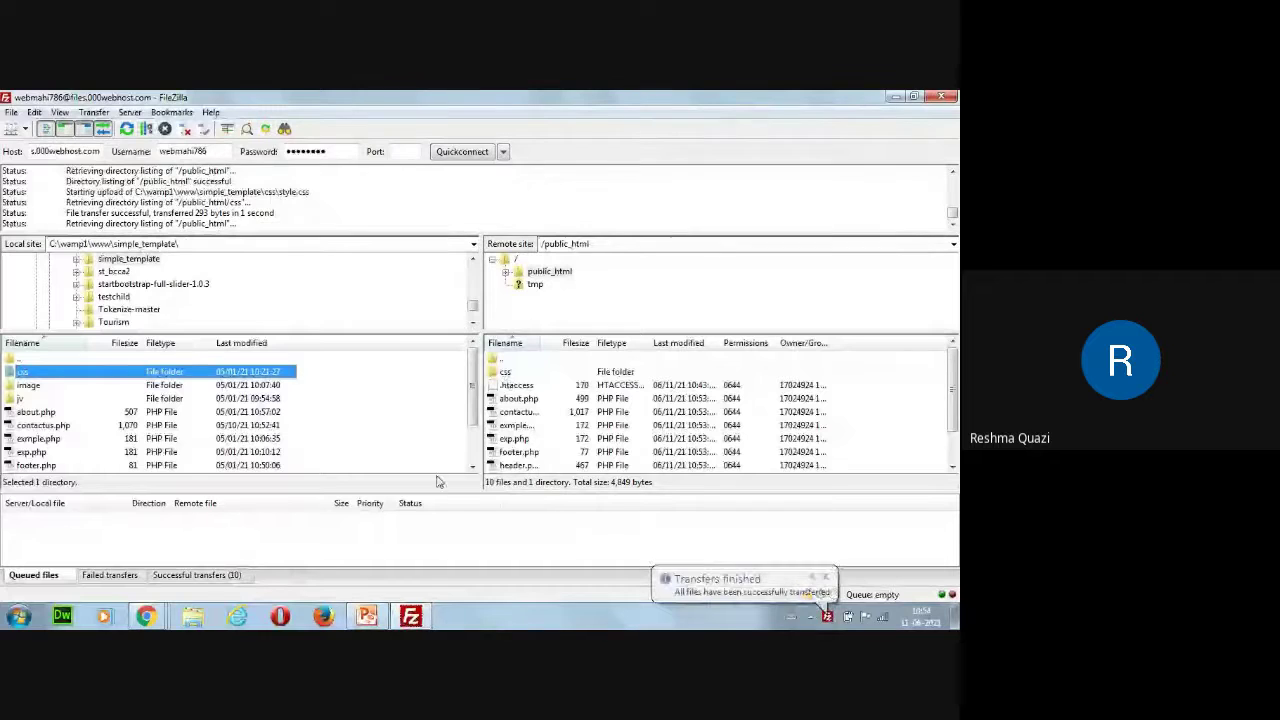
{"action": "left_click", "coordinate": [38, 388]}
{"action": "right_click", "coordinate": [40, 392]}
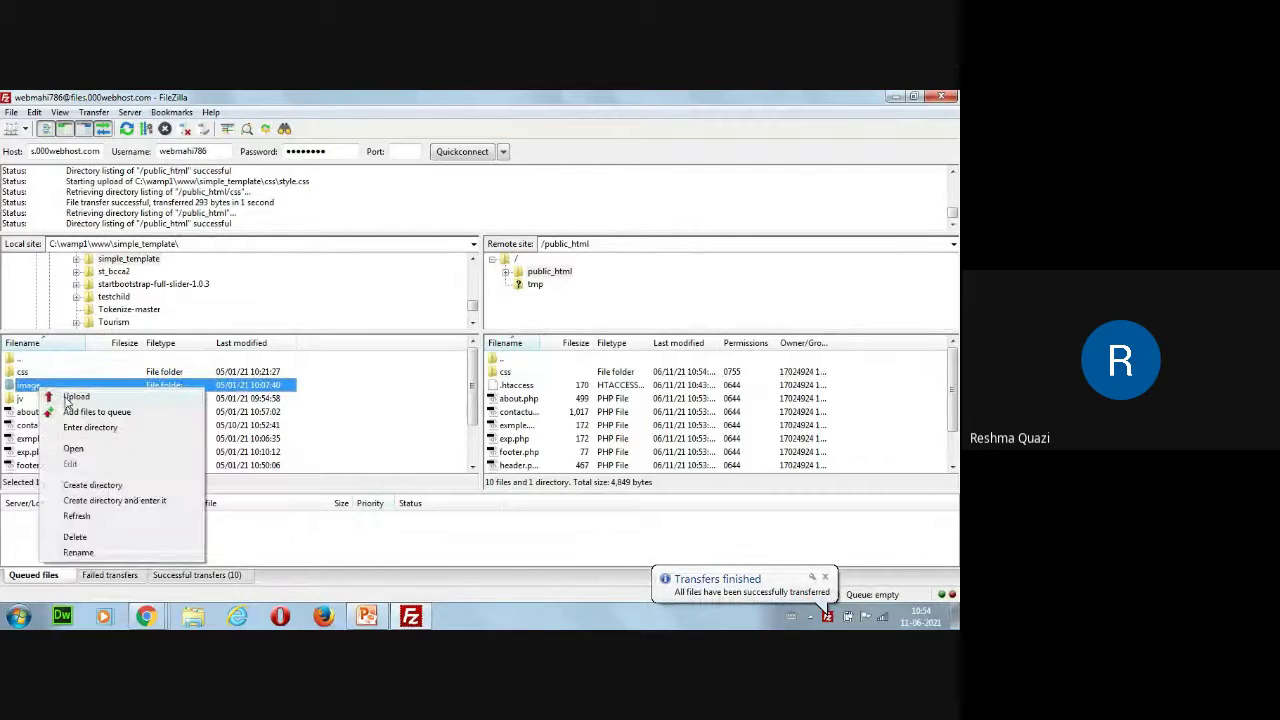
{"action": "left_click", "coordinate": [72, 397]}
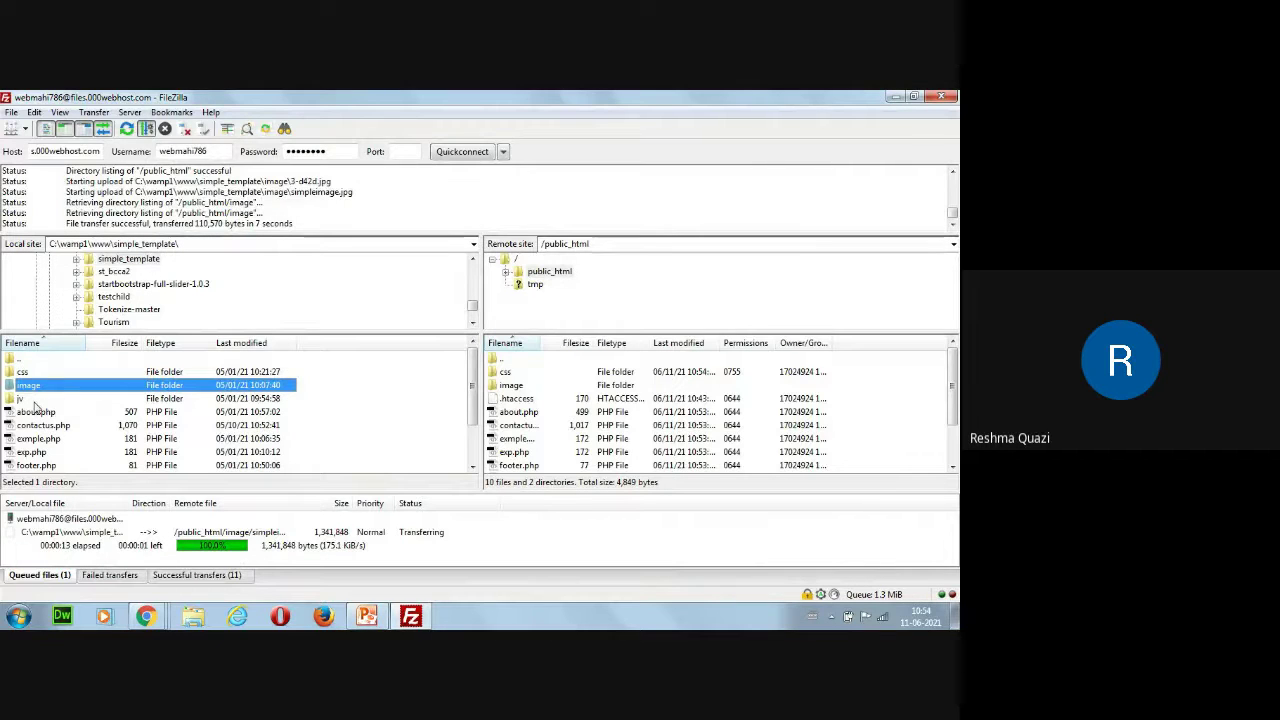
{"action": "left_click_drag", "start_coordinate": [35, 402], "coordinate": [562, 444]}
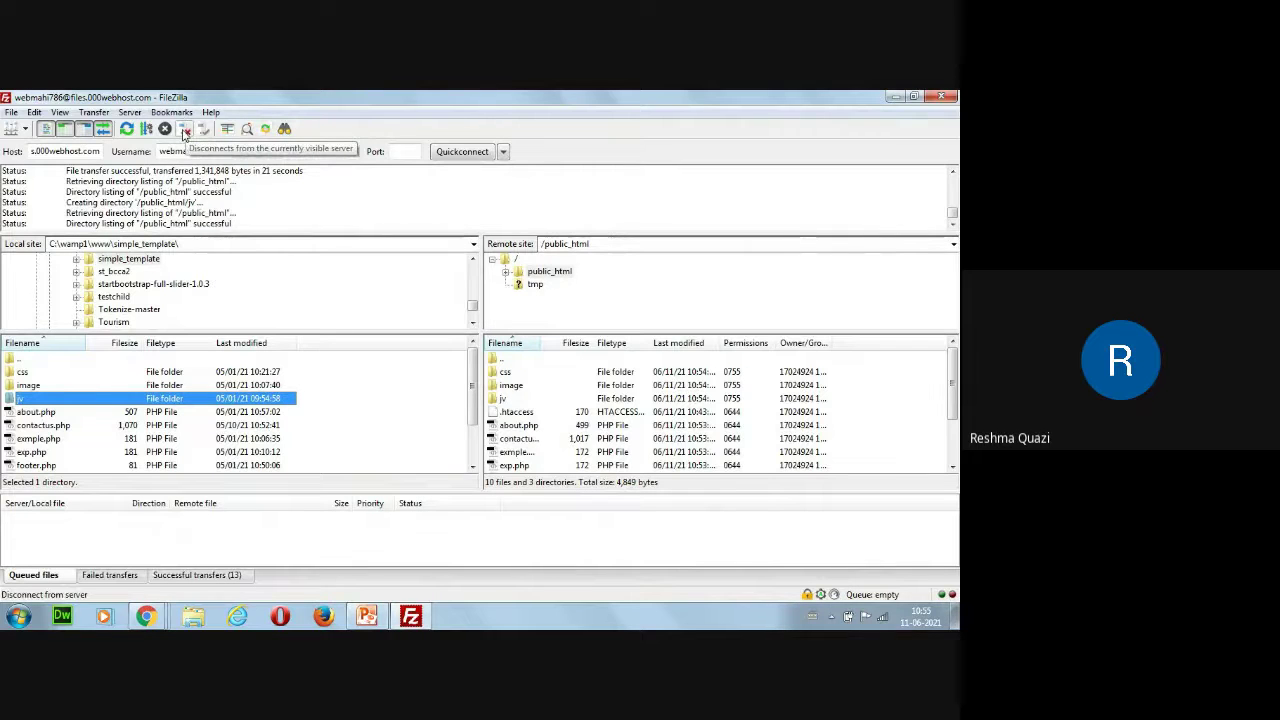
- Disconnect, close FileZilla and return to Chrome with a new blank tab
{"action": "left_click", "coordinate": [184, 130]}
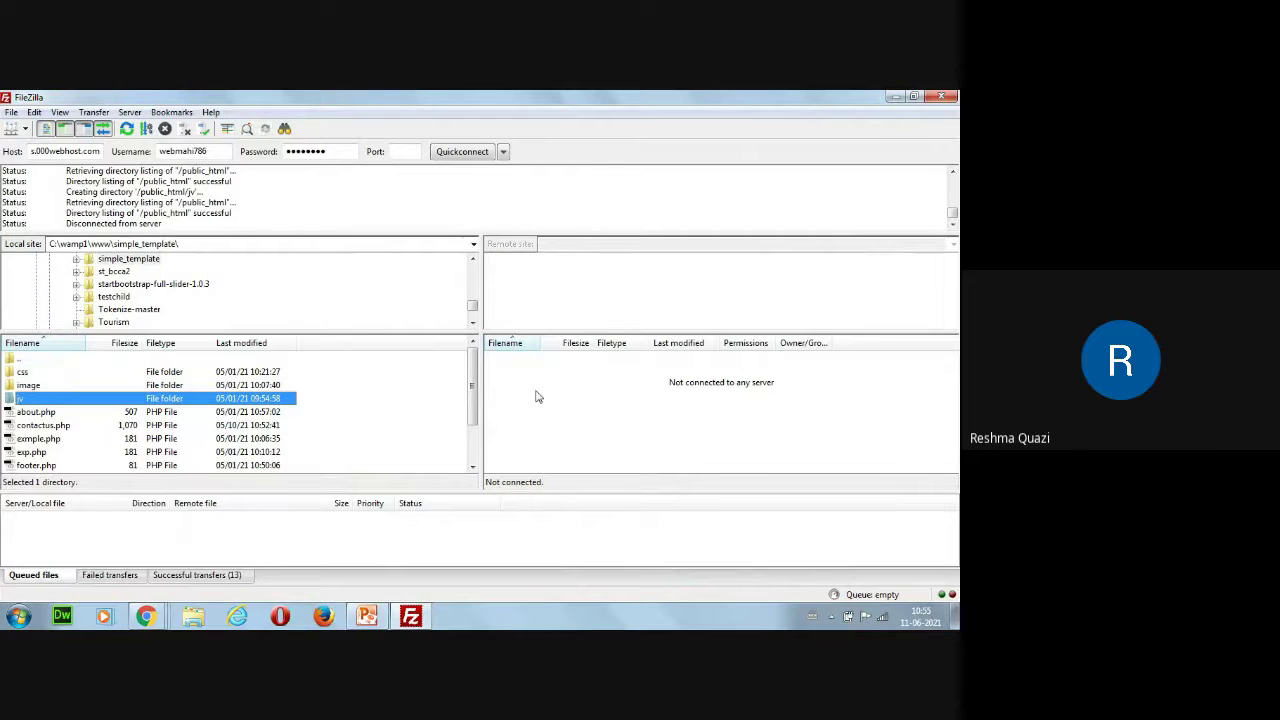
{"action": "left_click", "coordinate": [940, 97]}
{"action": "mouse_move", "coordinate": [152, 617]}
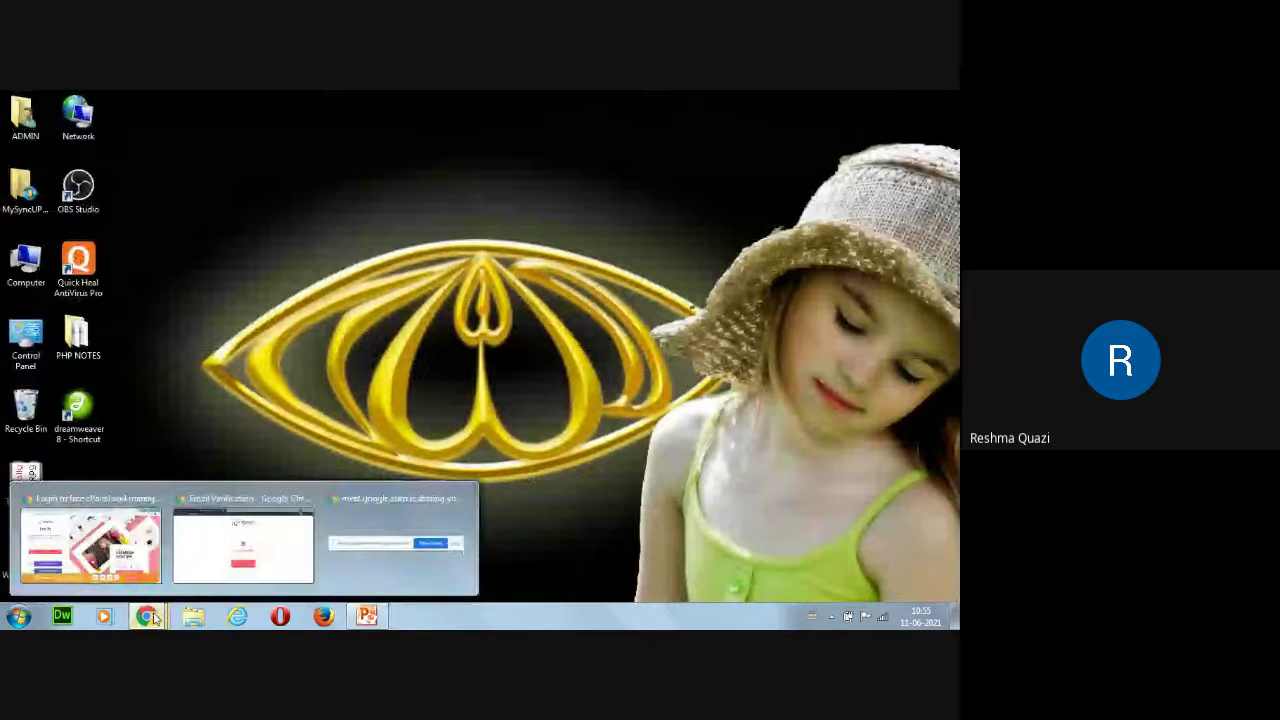
{"action": "left_click", "coordinate": [155, 570]}
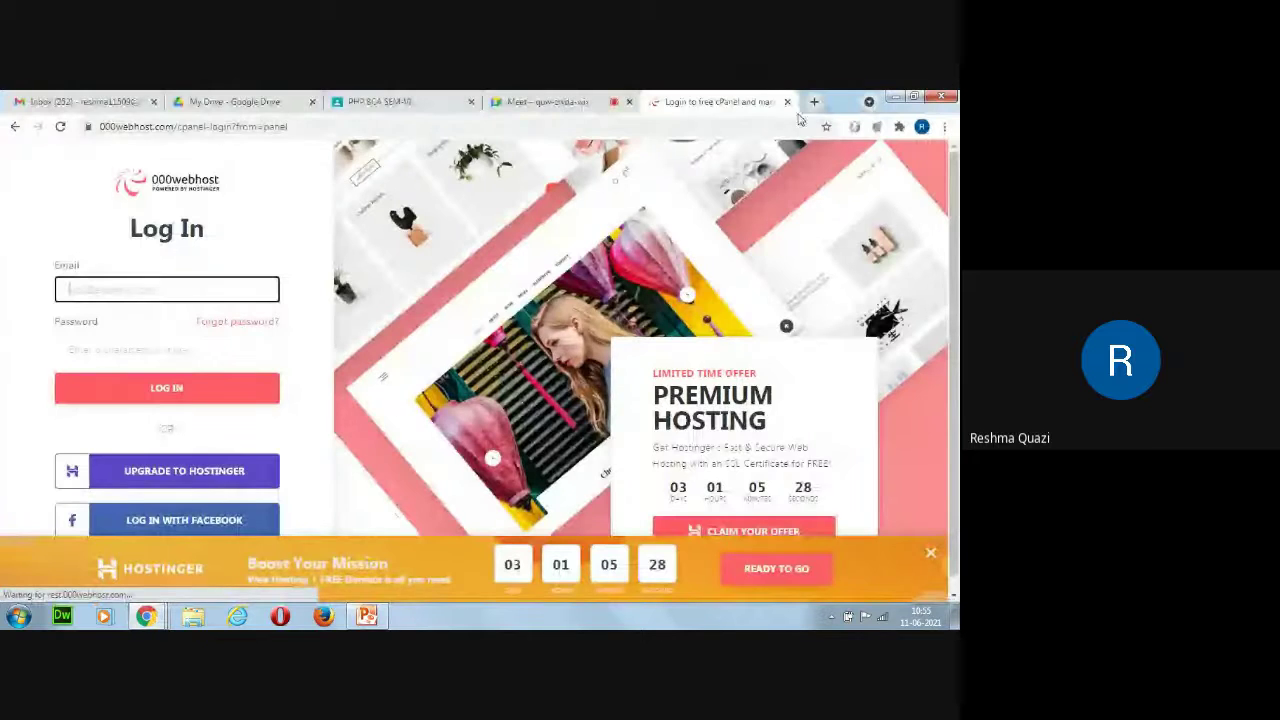
{"action": "left_click", "coordinate": [813, 102]}
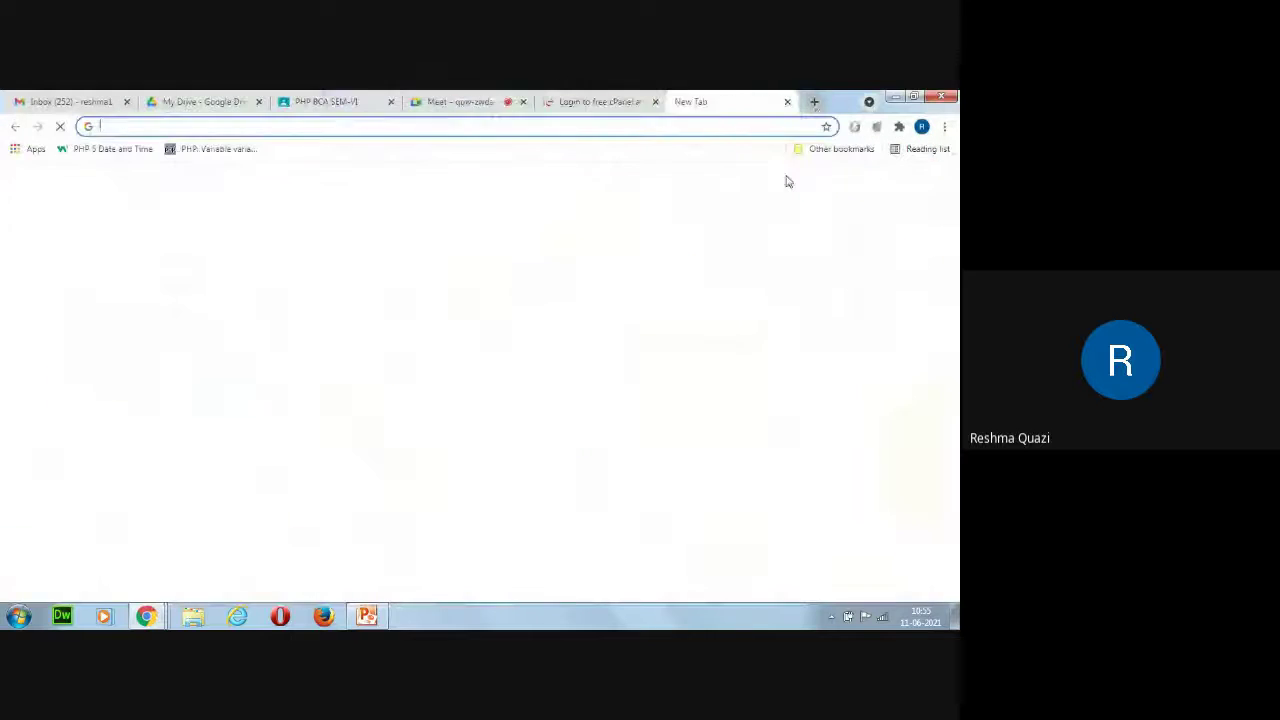
{"action": "left_click", "coordinate": [650, 103]}
{"action": "left_click", "coordinate": [655, 102]}
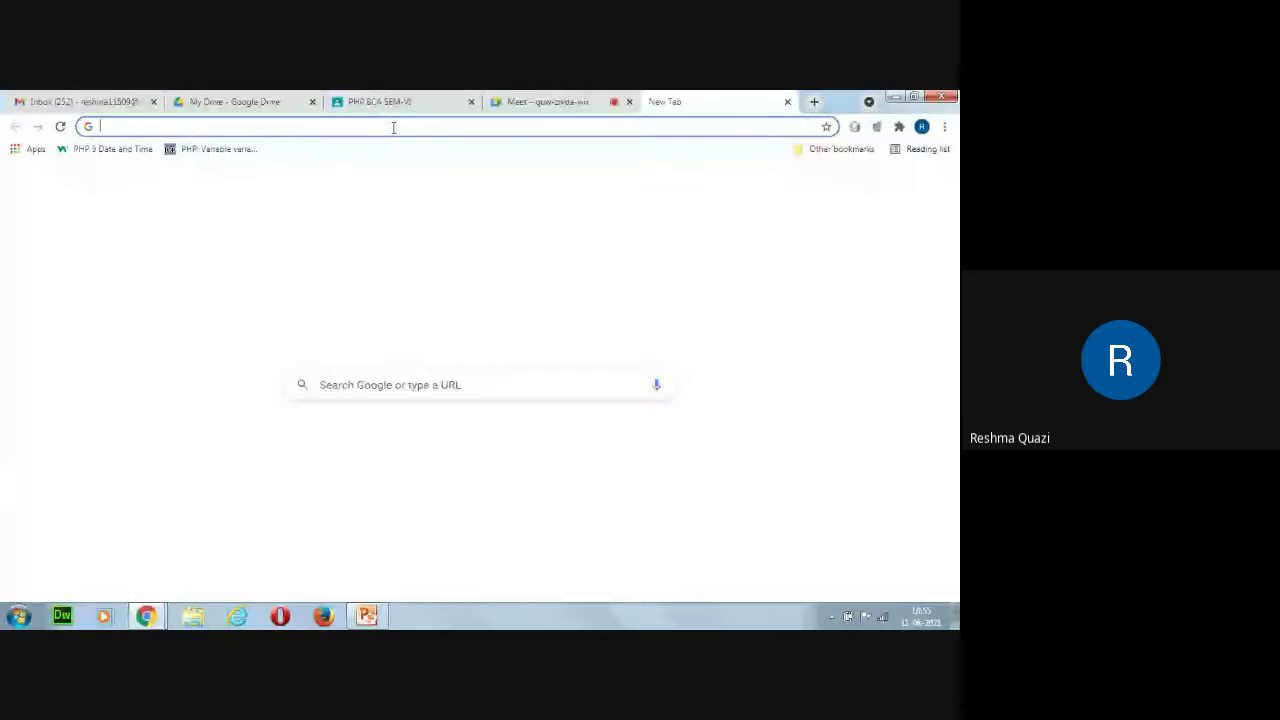
{"action": "left_click", "coordinate": [393, 127]}
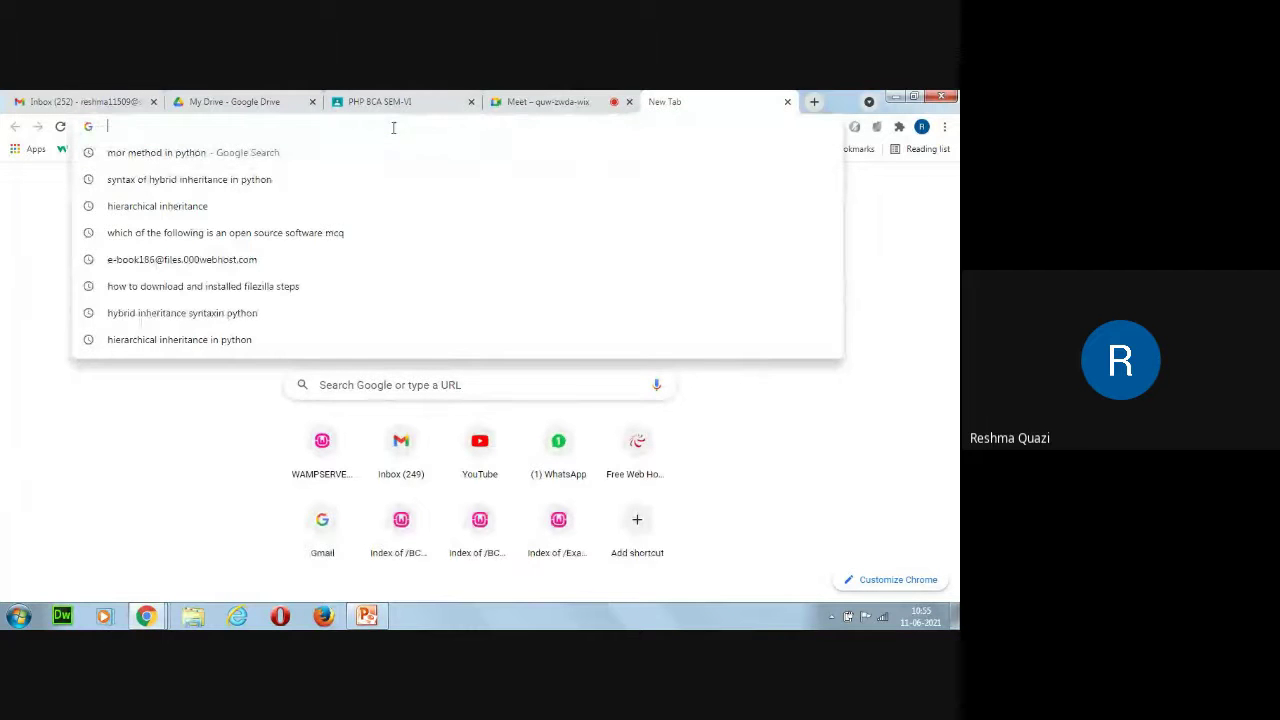
{"action": "type", "text": "hh"}
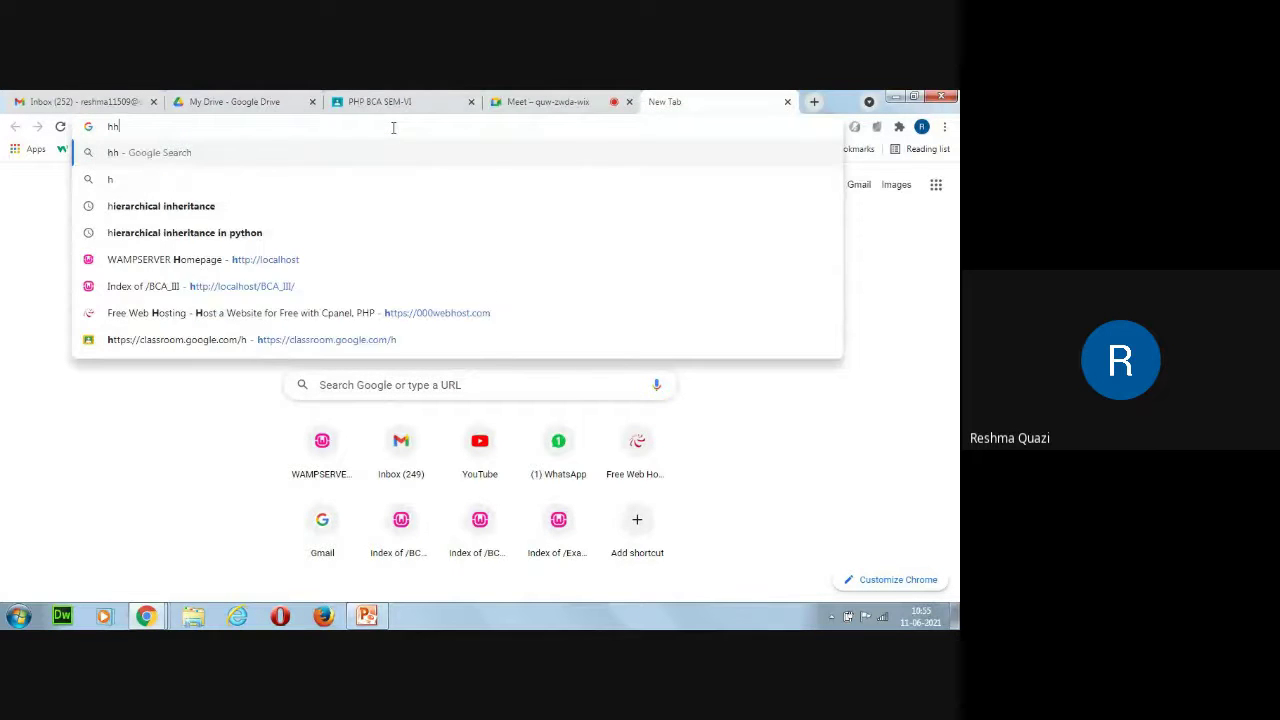
{"action": "key", "text": "BackSpace"}
{"action": "type", "text": "tt"}
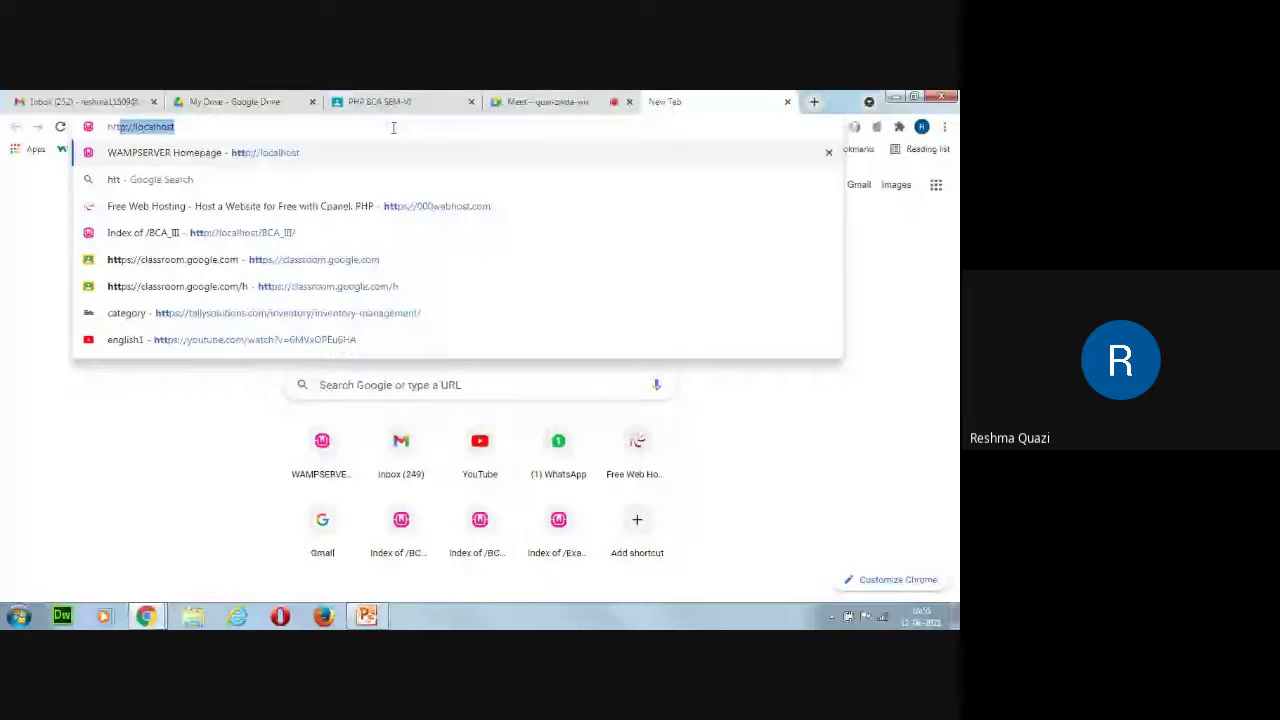
{"action": "type", "text": "ps"}
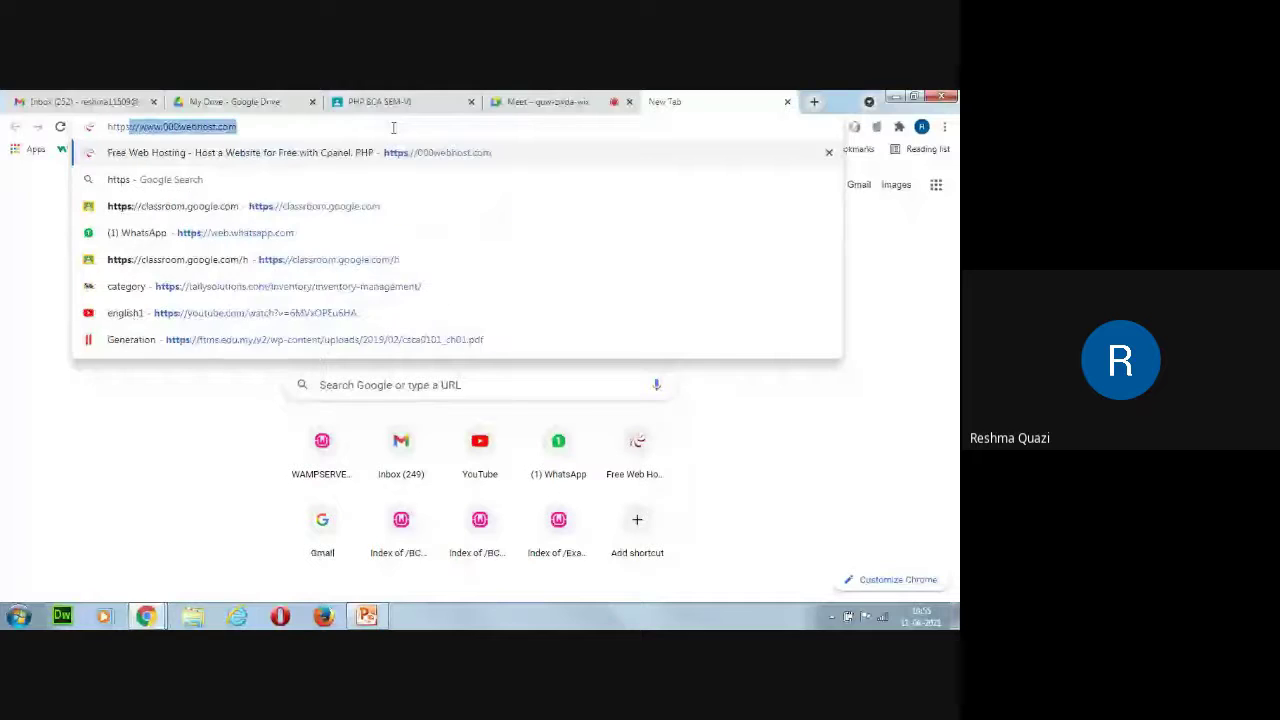
{"action": "type", "text": ":"}
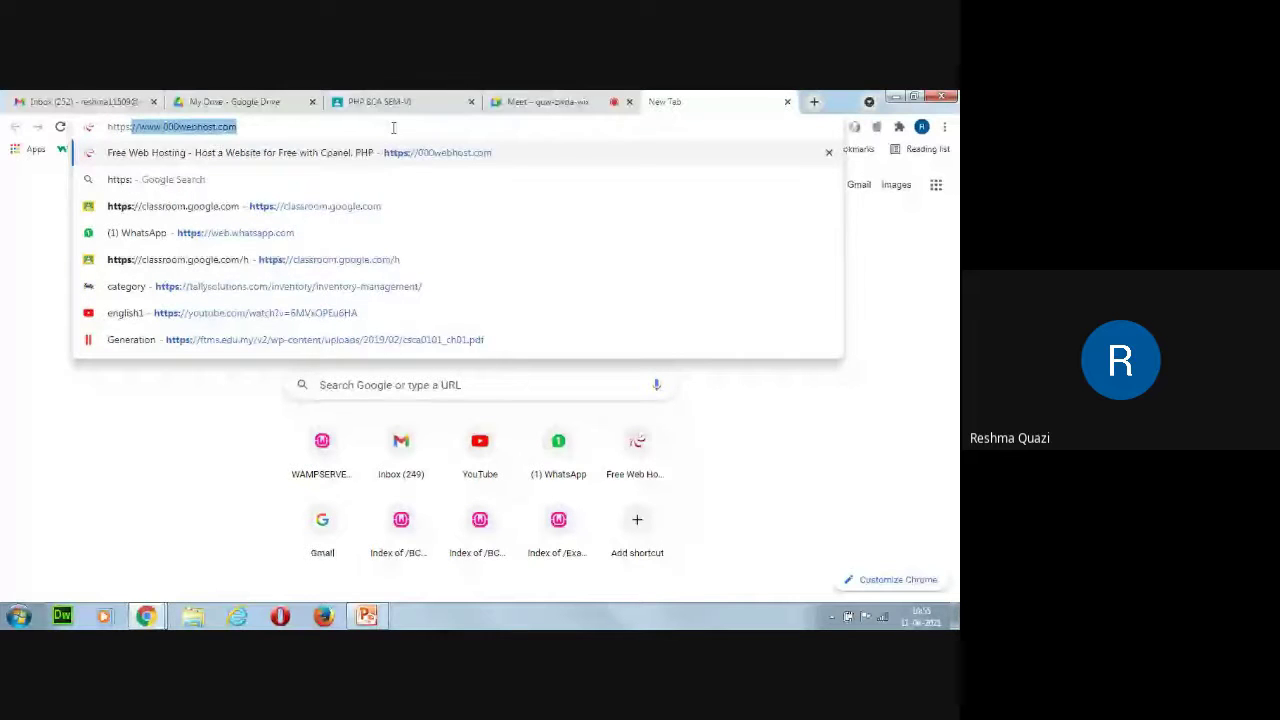
{"action": "type", "text": "/"}
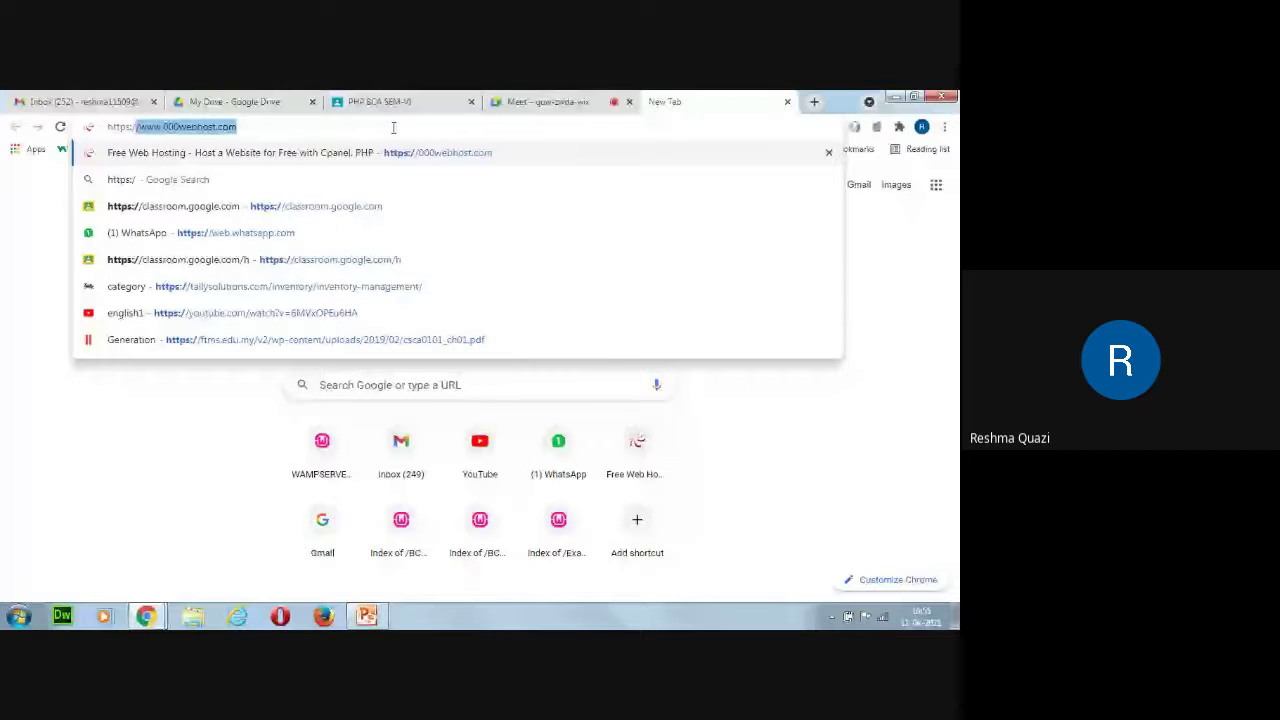
{"action": "type", "text": "/we"}
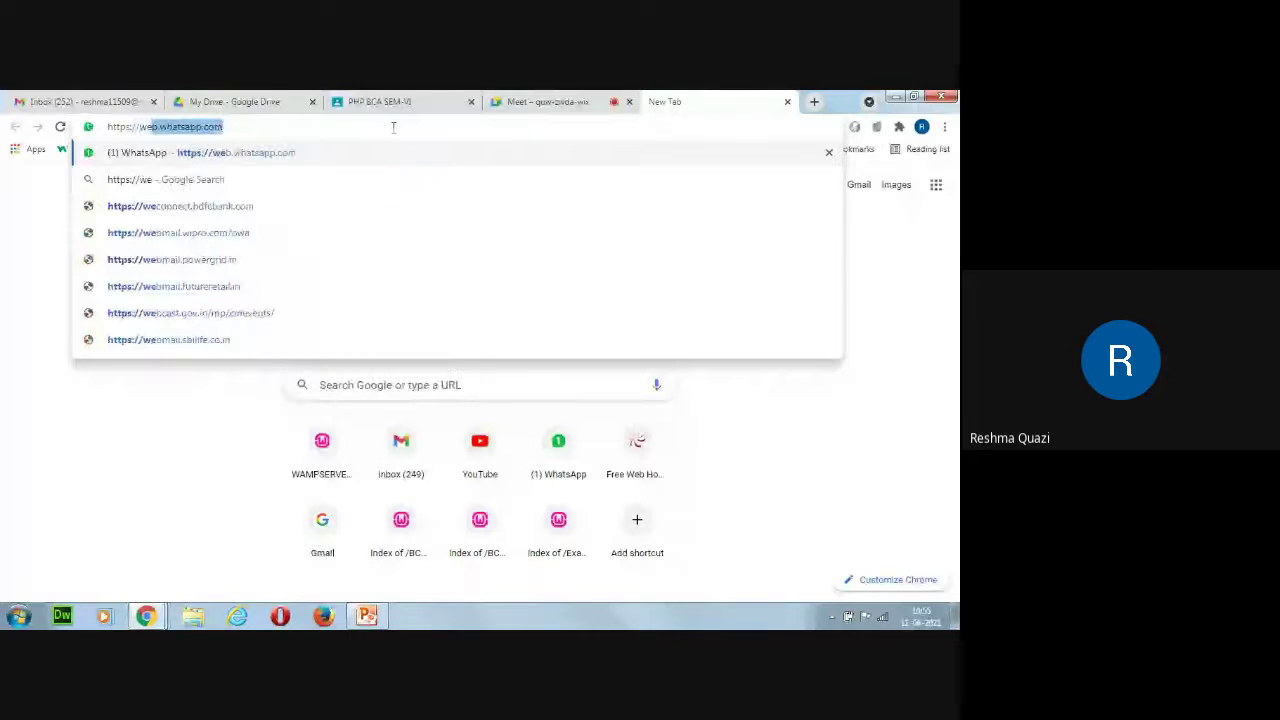
{"action": "type", "text": "b"}
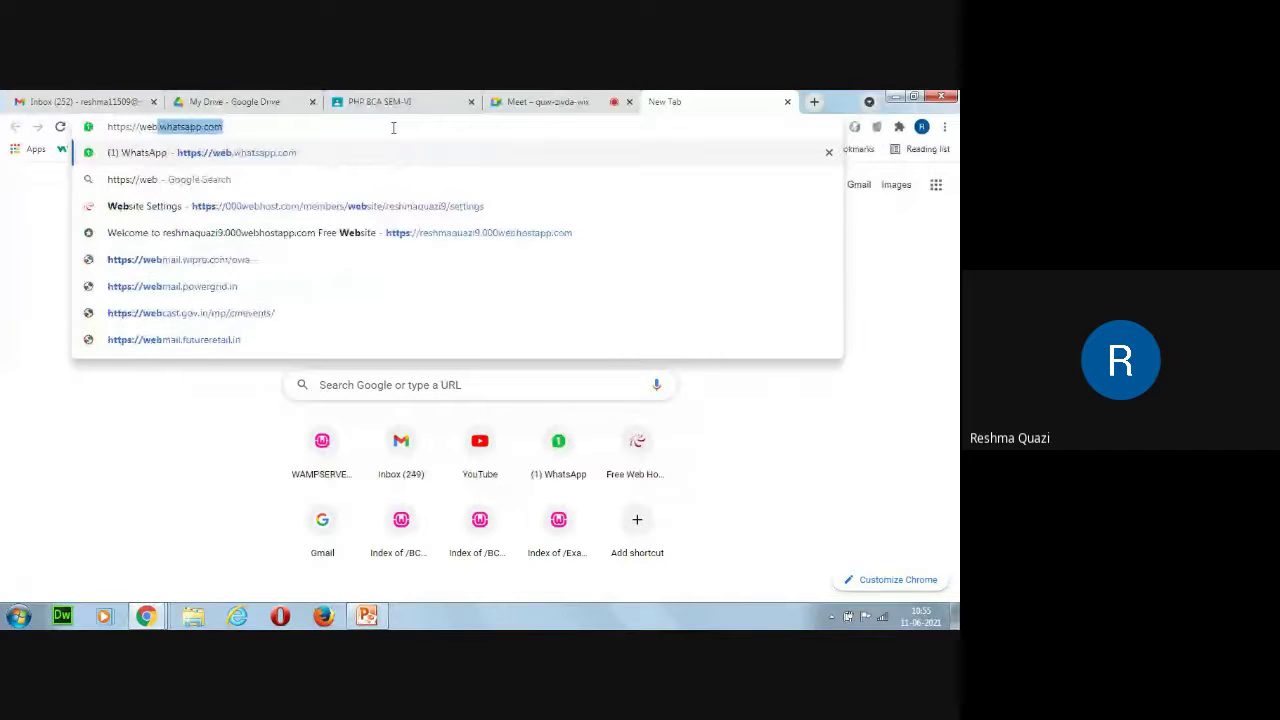
{"action": "type", "text": "mahi"}
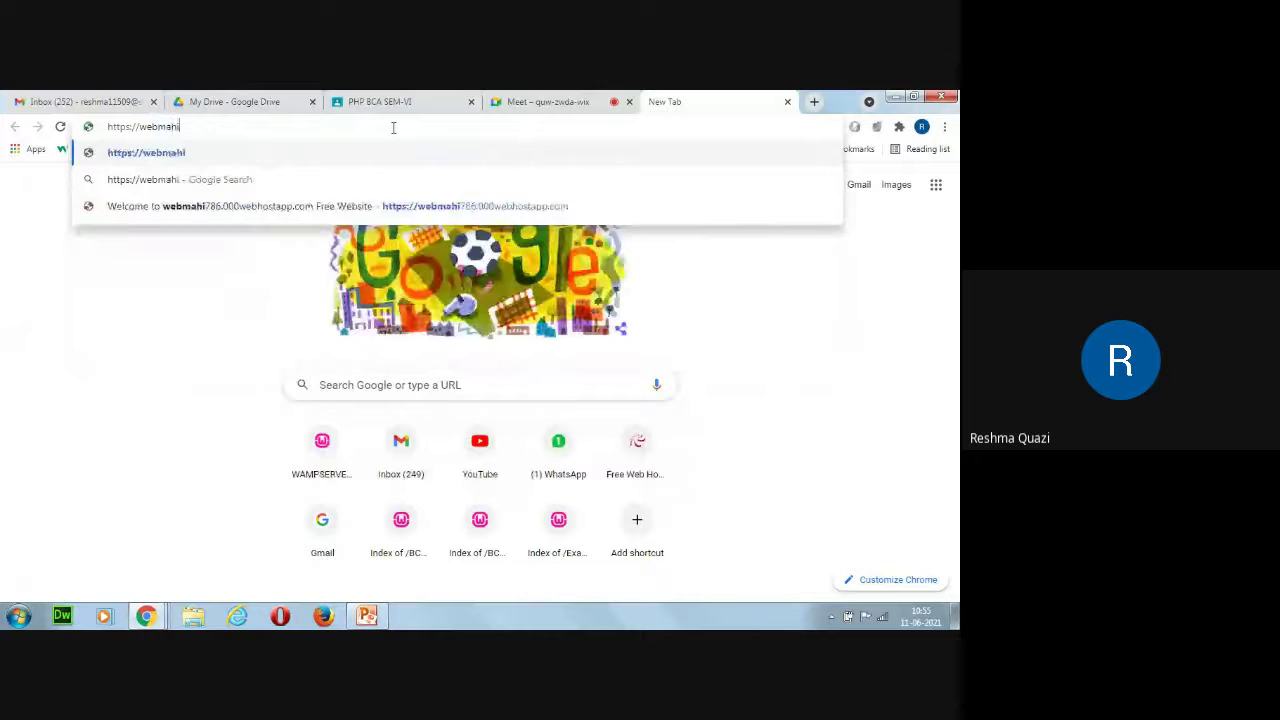
{"action": "type", "text": "7"}
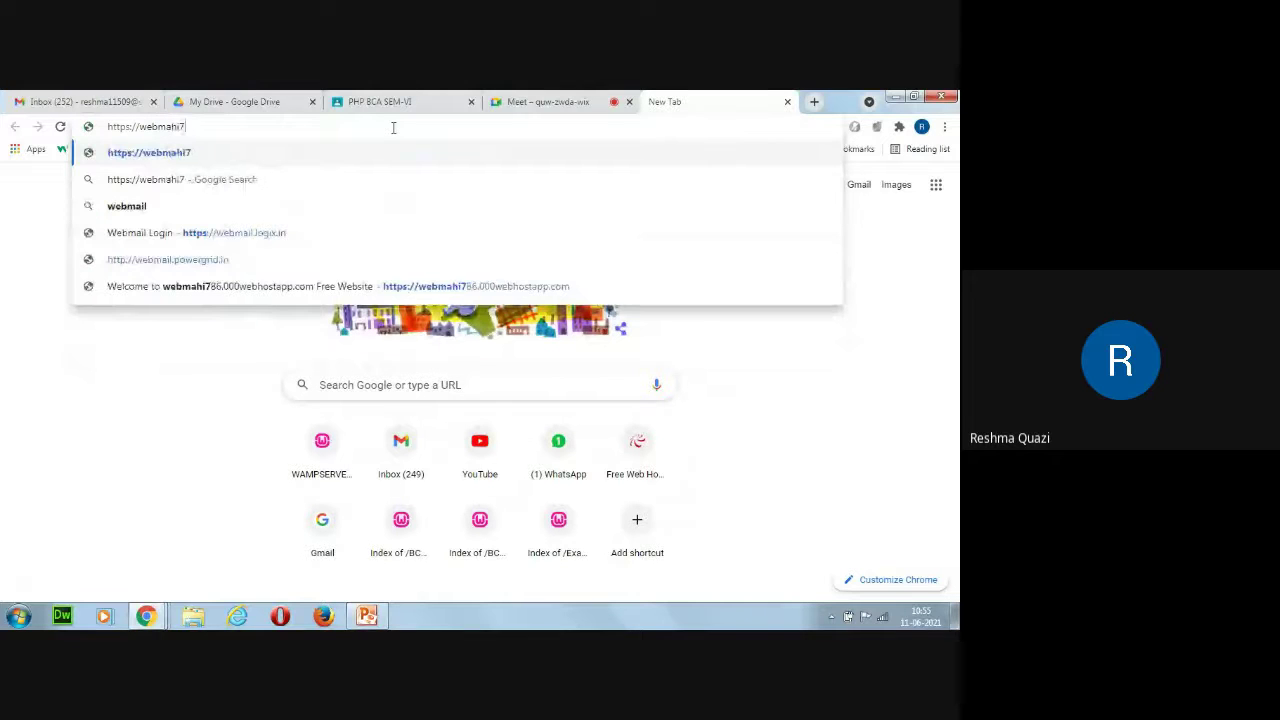
{"action": "type", "text": "8"}
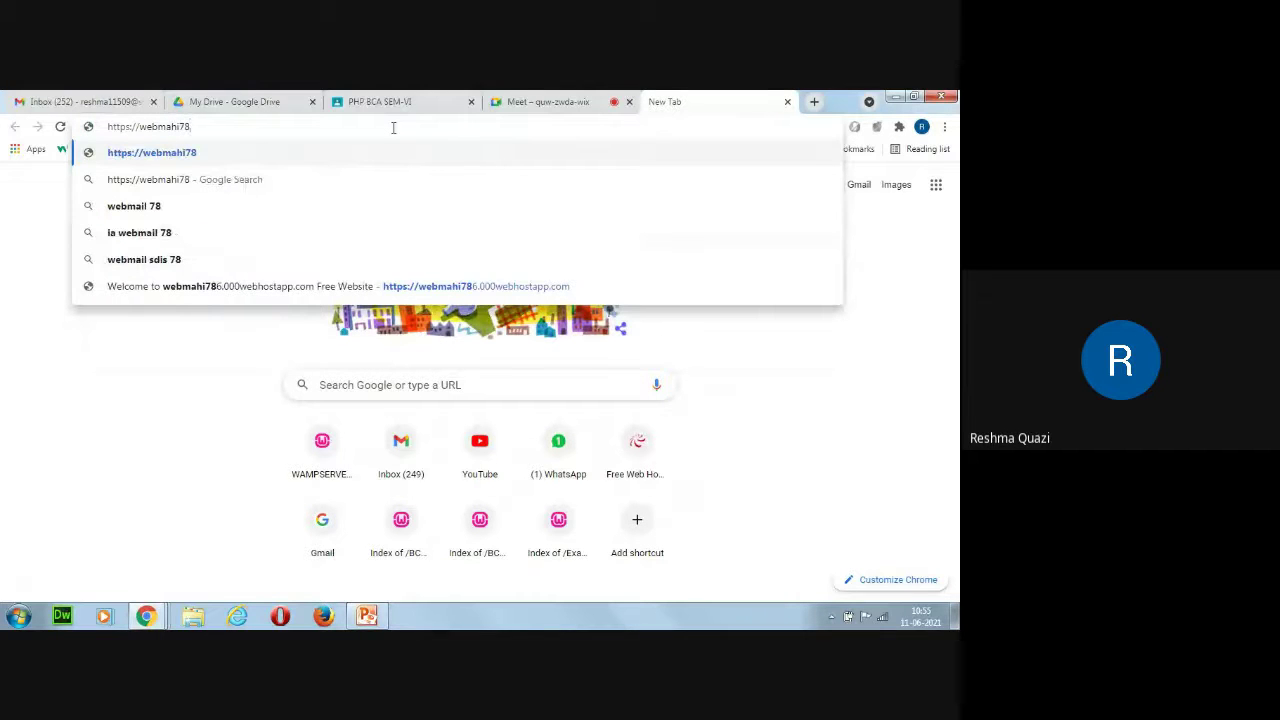
{"action": "type", "text": "."}
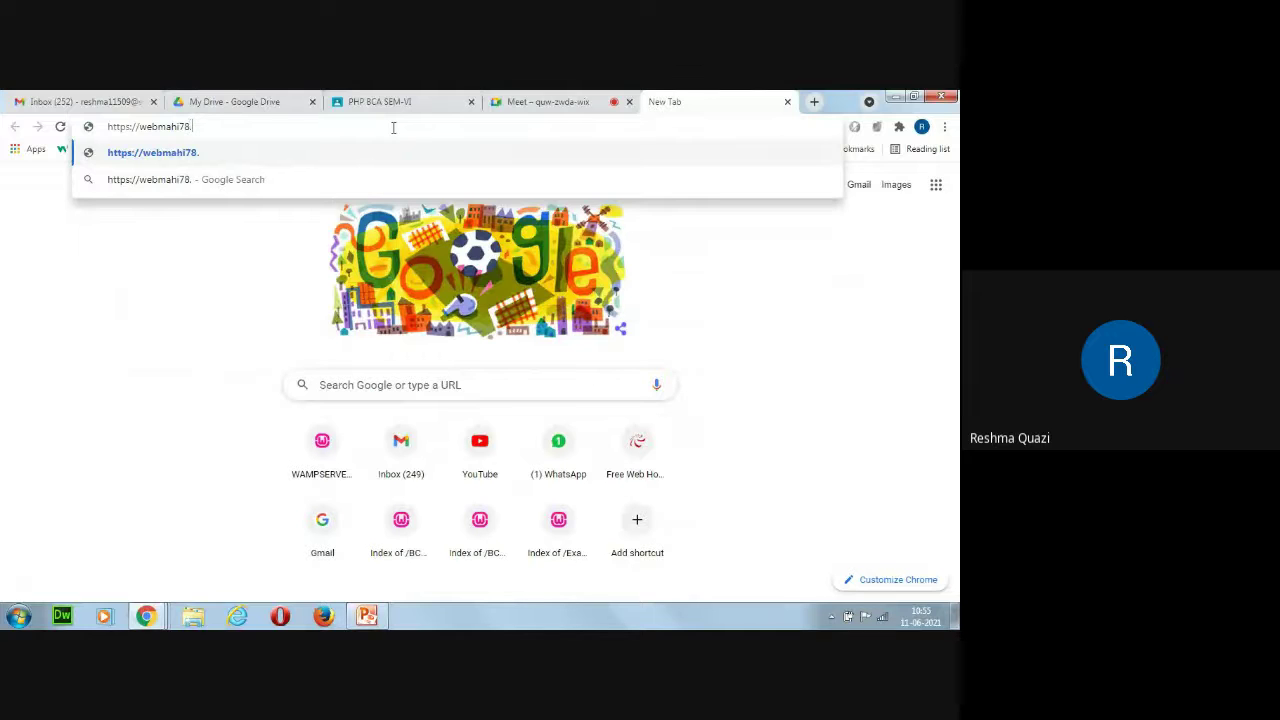
{"action": "type", "text": ".000"}
{"action": "type", "text": "we"}
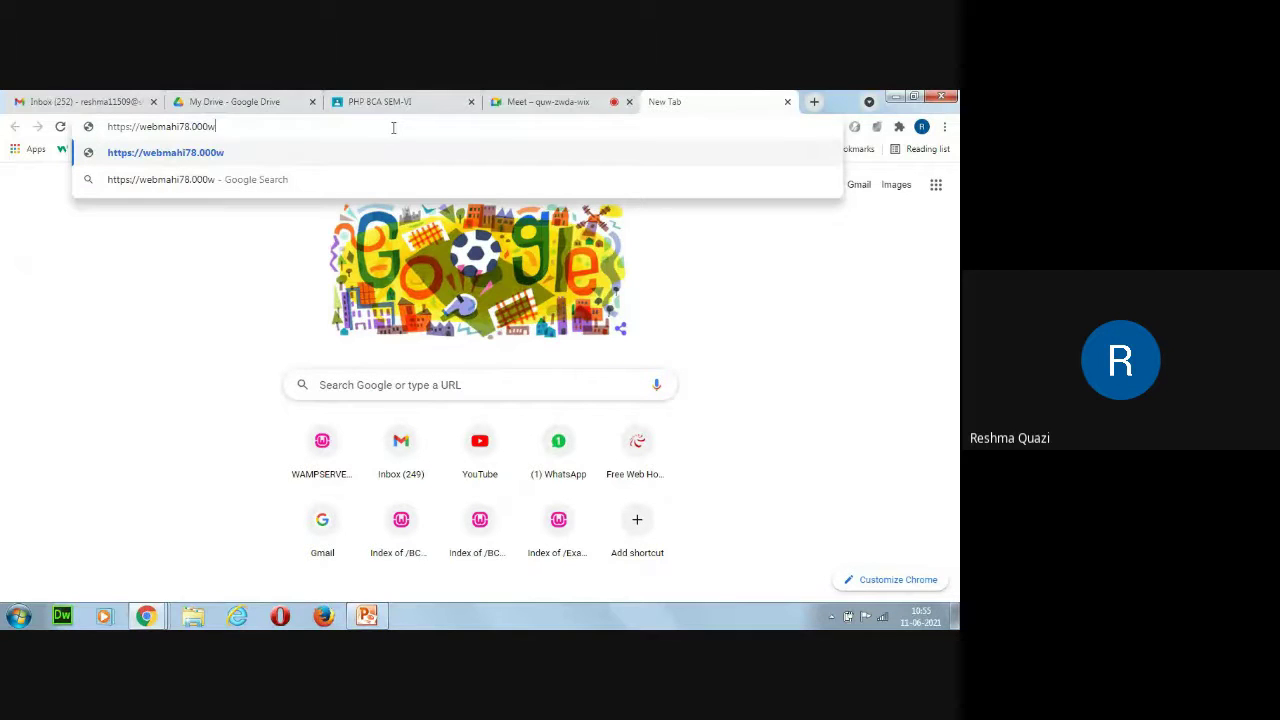
{"action": "type", "text": "bhost"}
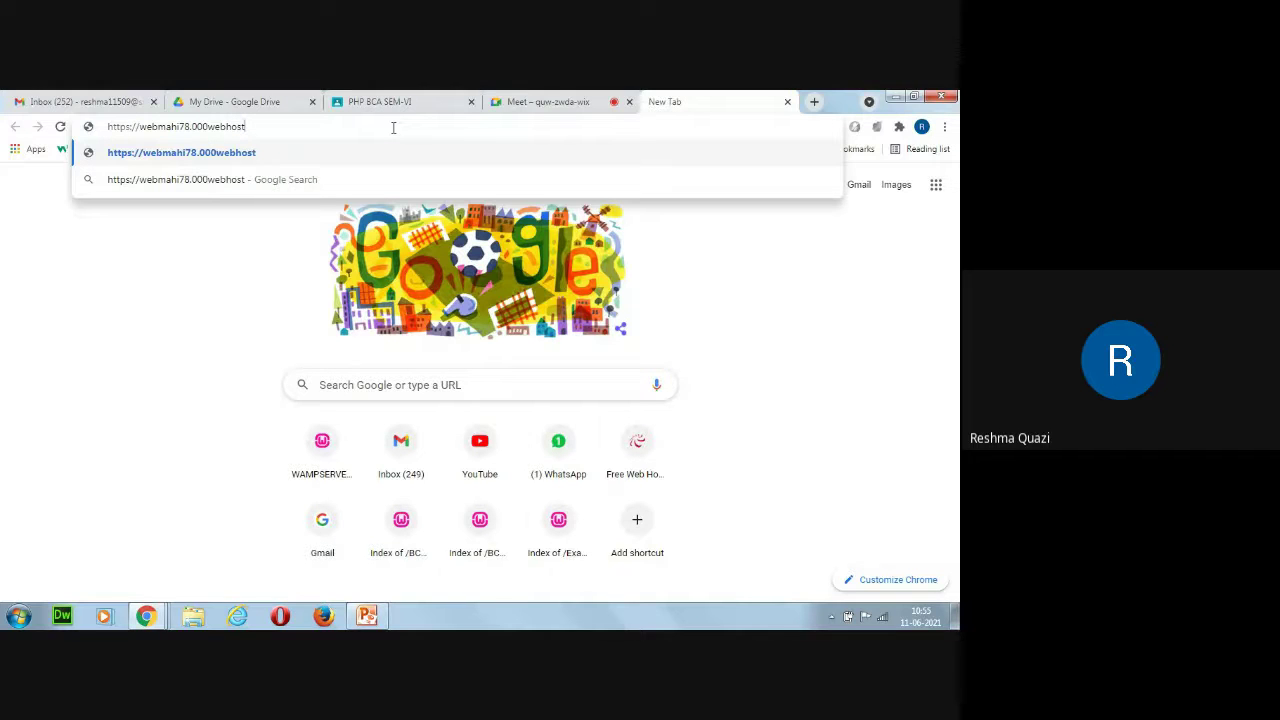
{"action": "type", "text": "app.com"}
{"action": "key", "text": "Return"}
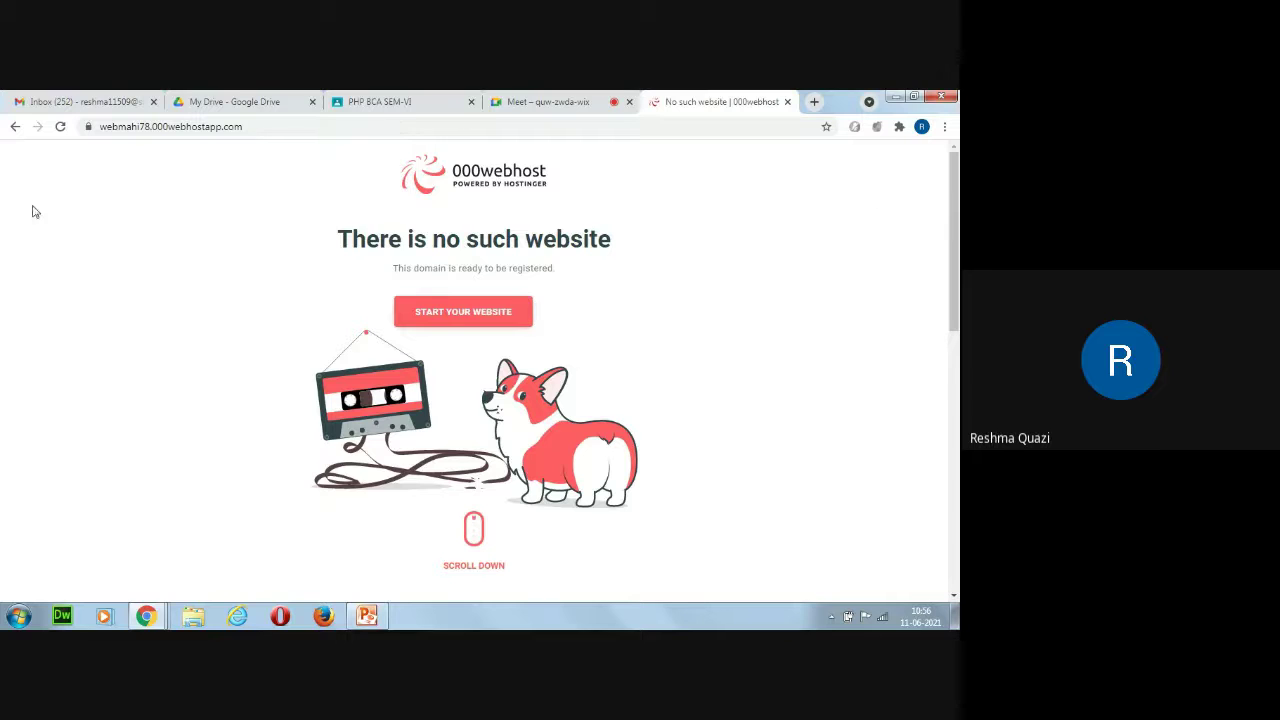
{"action": "left_click", "coordinate": [15, 127]}
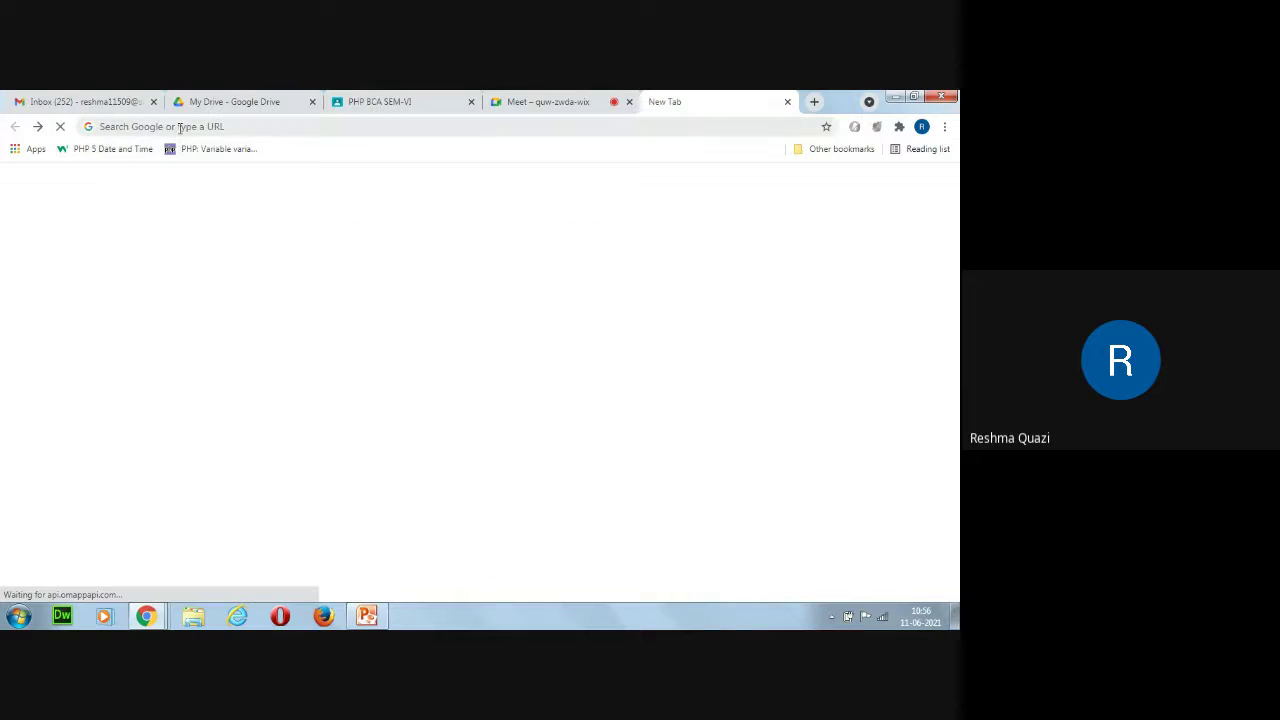
{"action": "left_click", "coordinate": [237, 126]}
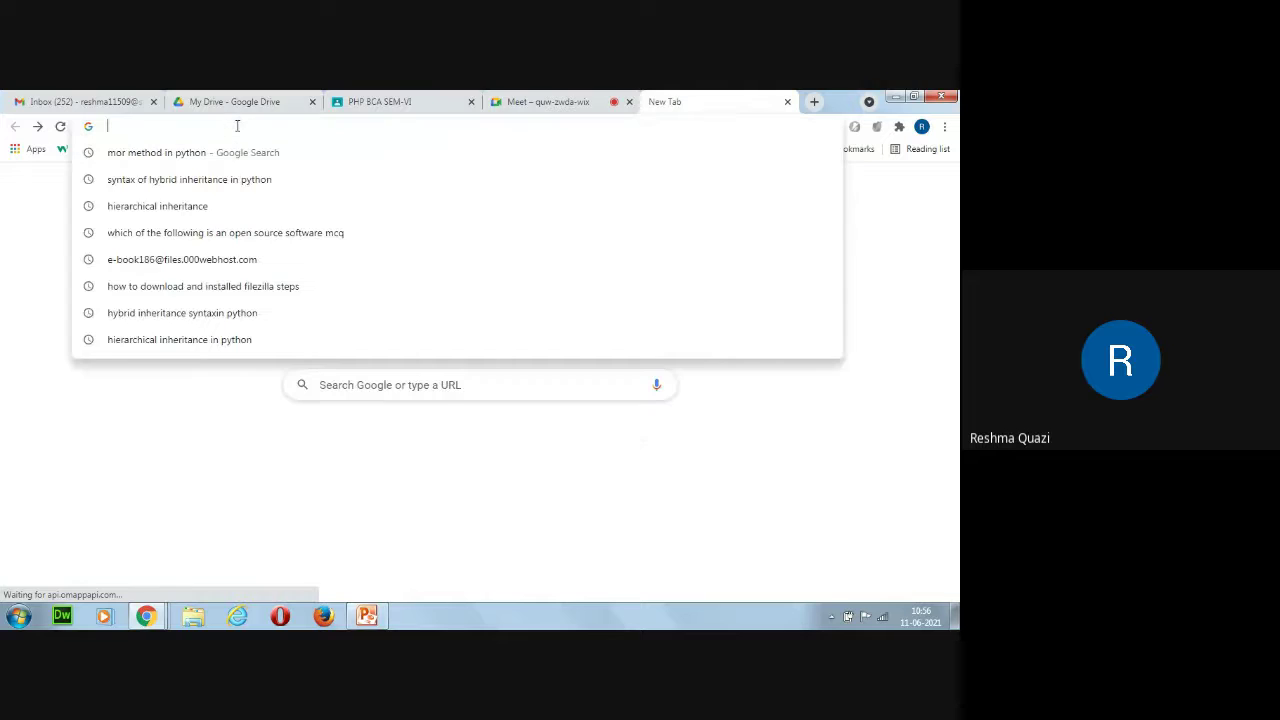
{"action": "type", "text": "ww"}
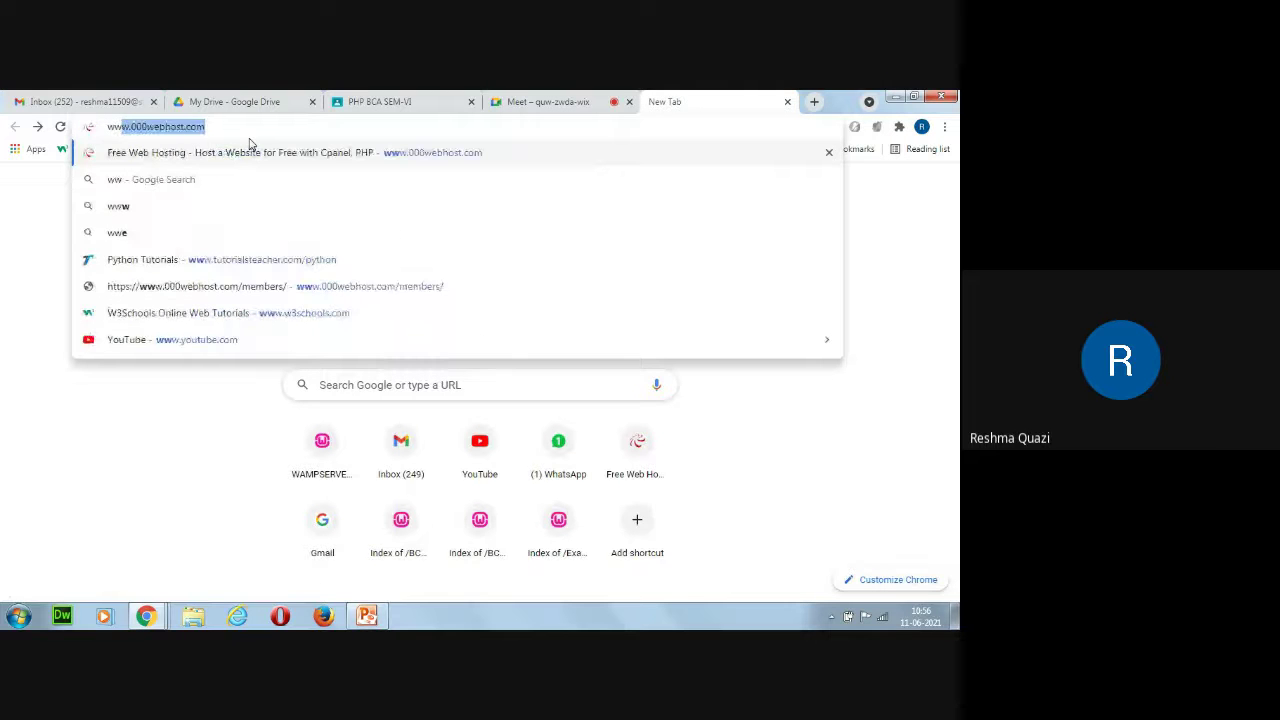
{"action": "key", "text": "Return"}
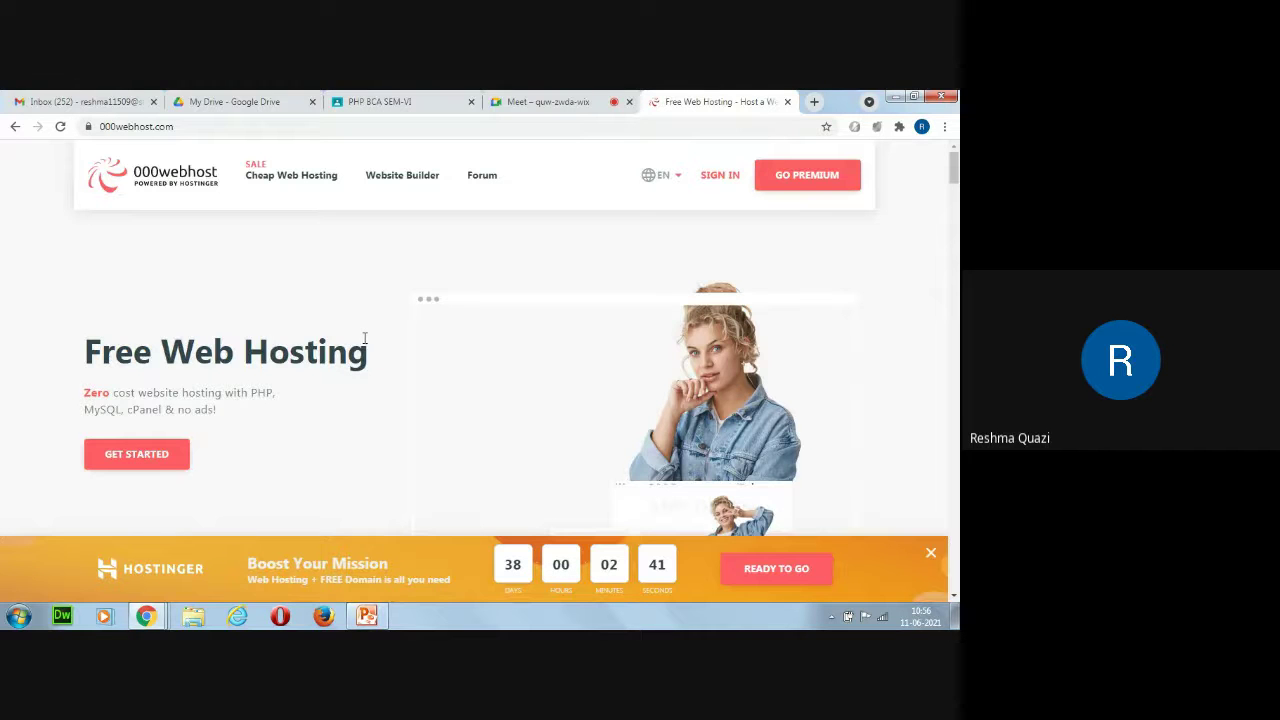
{"action": "left_click", "coordinate": [716, 180]}
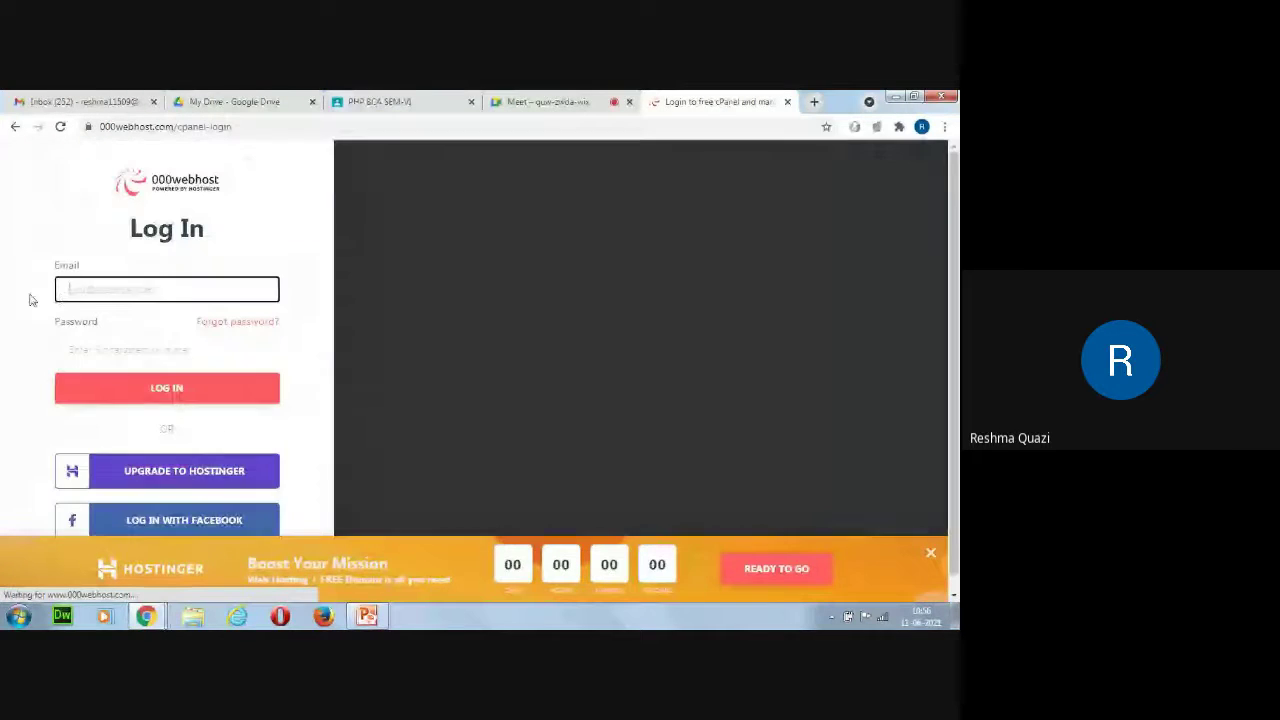
- Log in with the saved account e-mail and the account password
{"action": "left_click", "coordinate": [72, 293]}
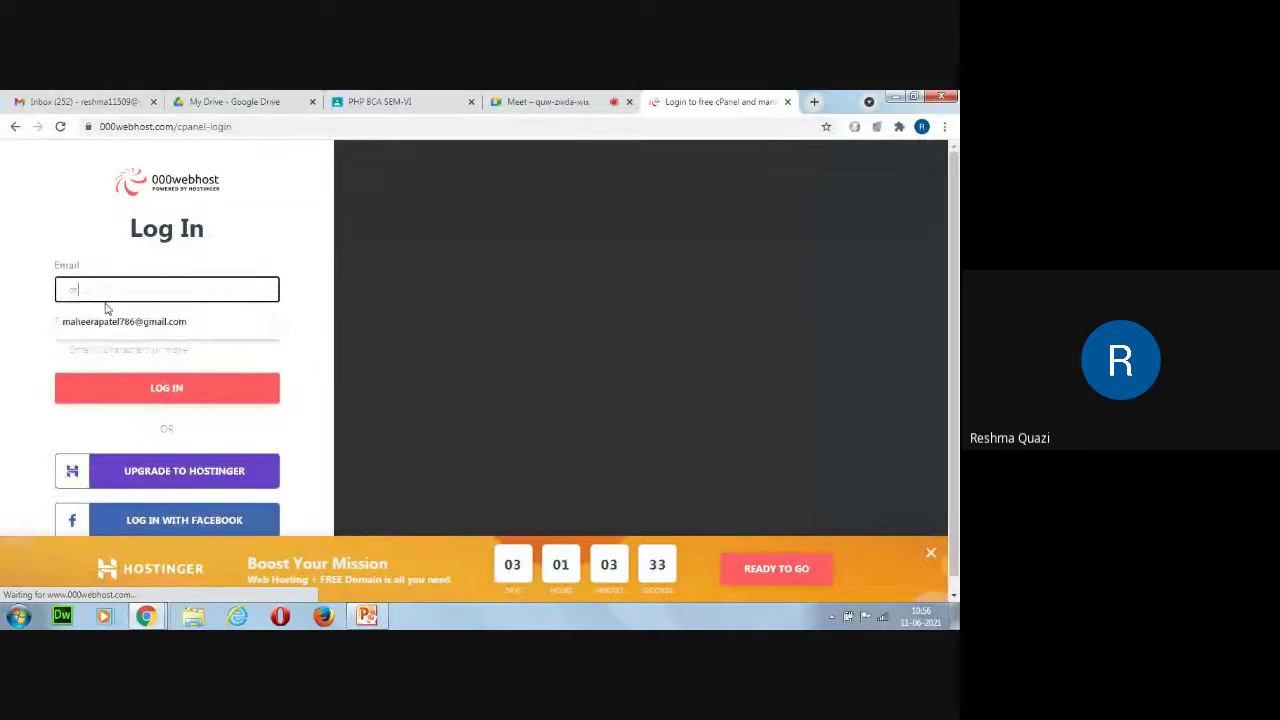
{"action": "type", "text": "m"}
{"action": "left_click", "coordinate": [128, 350]}
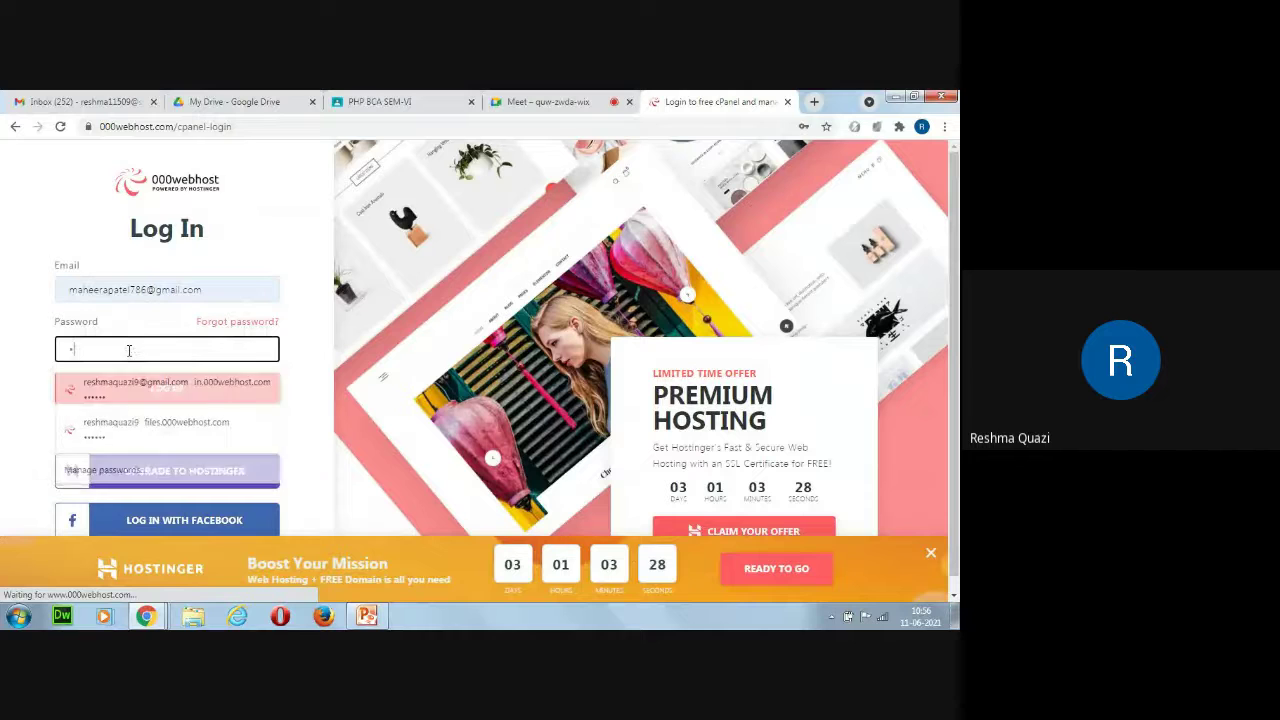
{"action": "type", "text": "••"}
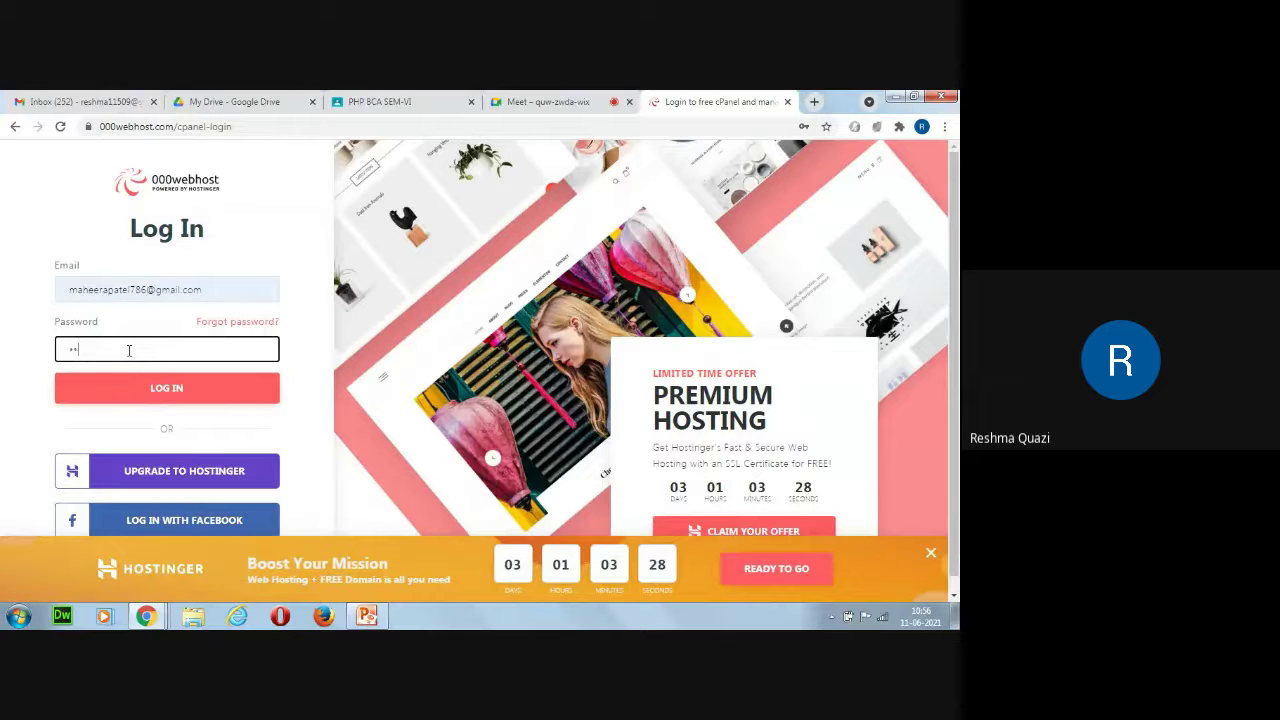
{"action": "type", "text": "•••••••"}
{"action": "left_click", "coordinate": [148, 389]}
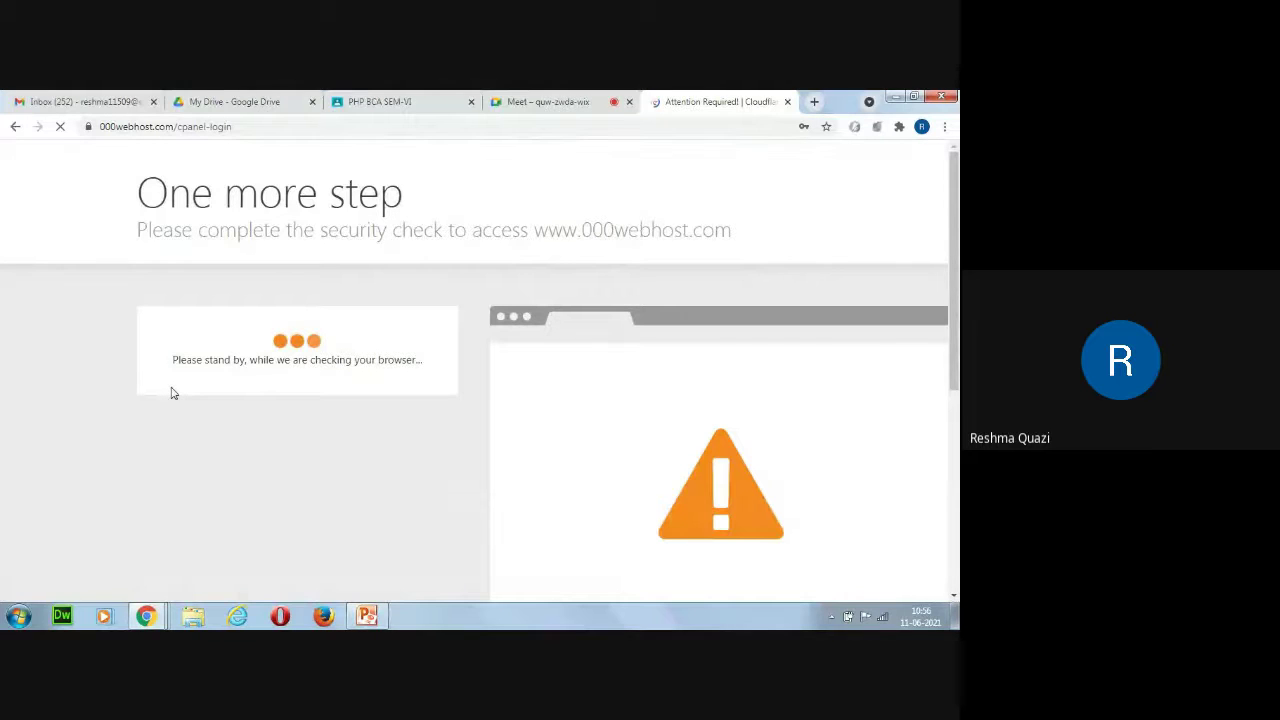
{"action": "left_click", "coordinate": [787, 102]}
{"action": "left_click", "coordinate": [691, 103]}
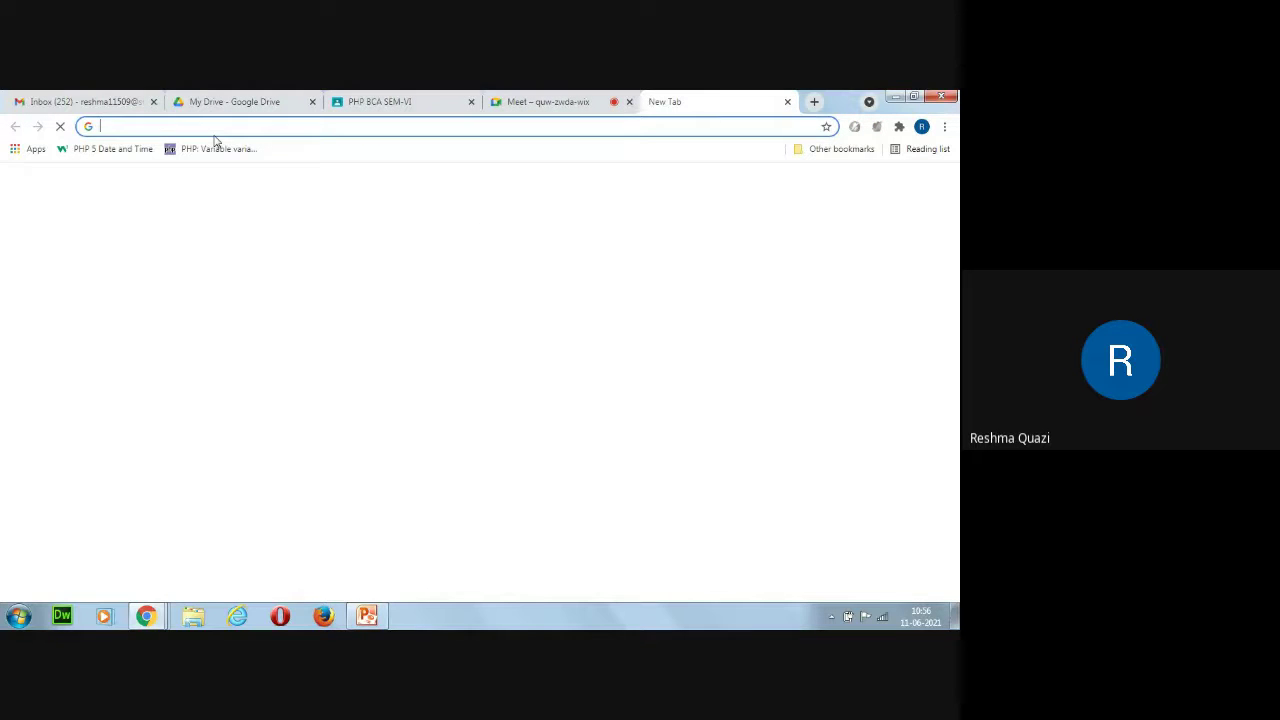
{"action": "type", "text": "ww"}
{"action": "key", "text": "Return"}
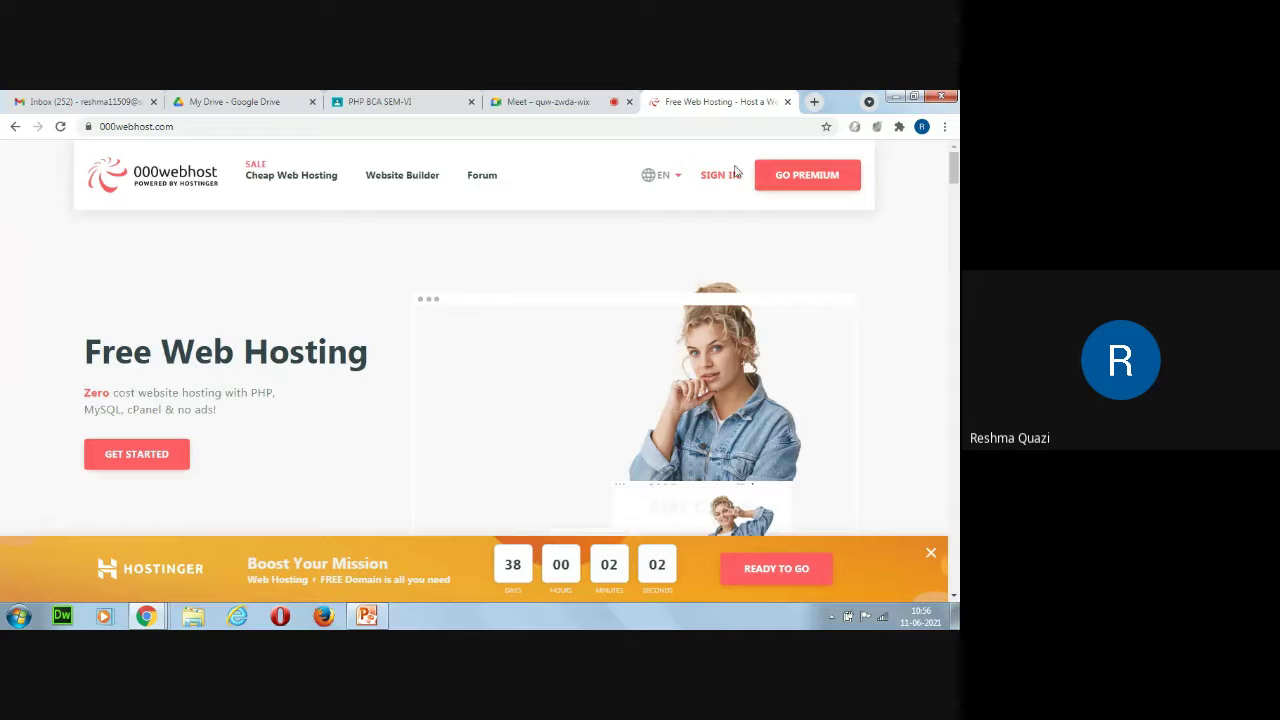
{"action": "left_click", "coordinate": [686, 520]}
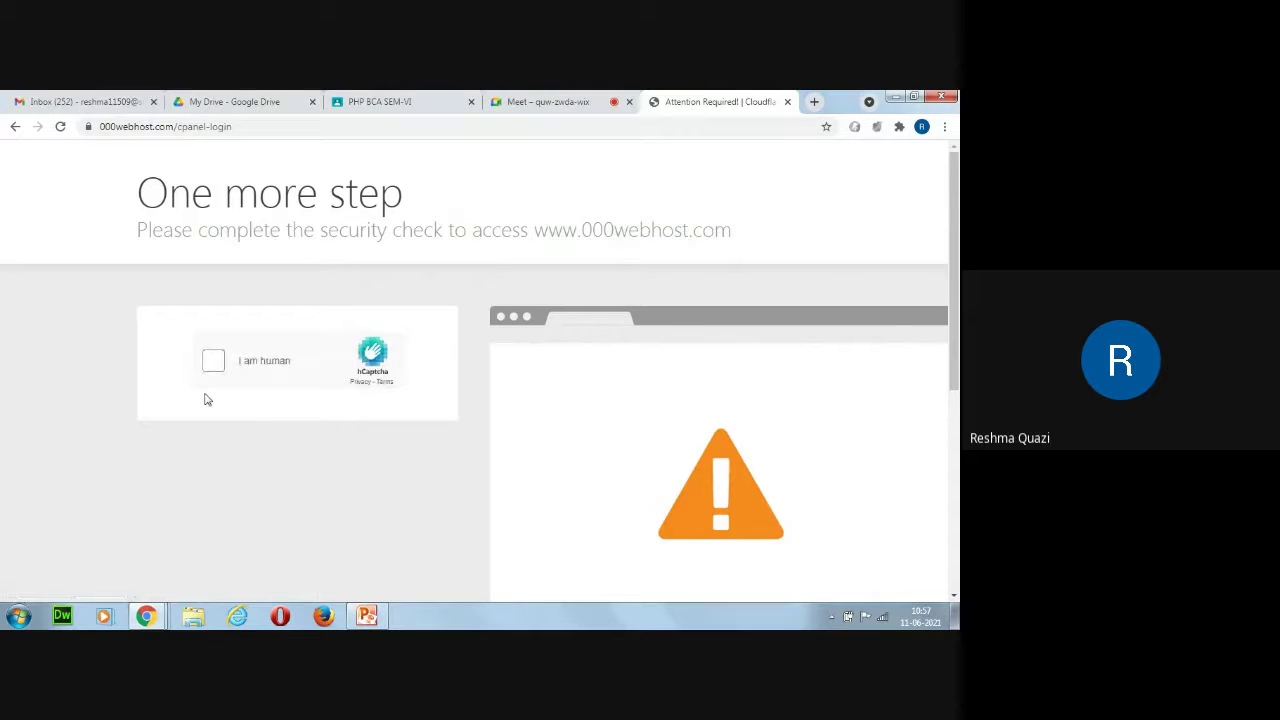
- Start the hCaptcha 'I am human' check and close the hCaptcha information page it opened
{"action": "left_click", "coordinate": [214, 362]}
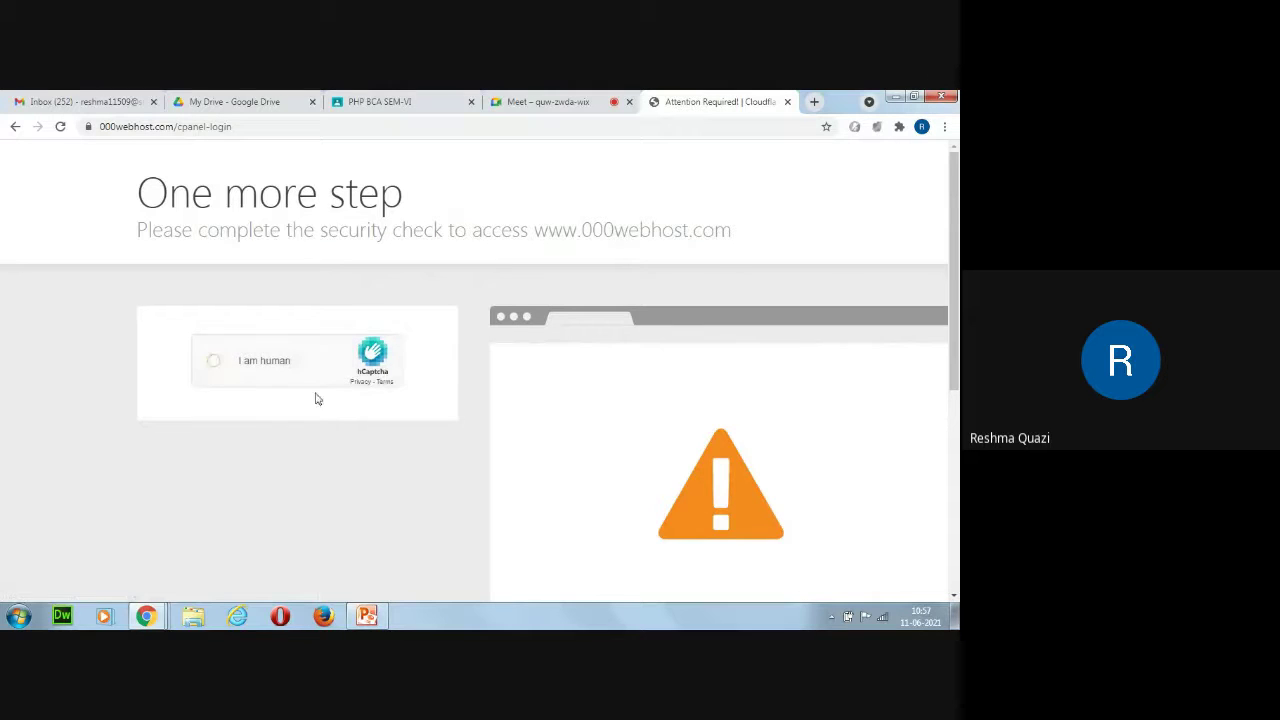
{"action": "left_click", "coordinate": [374, 358]}
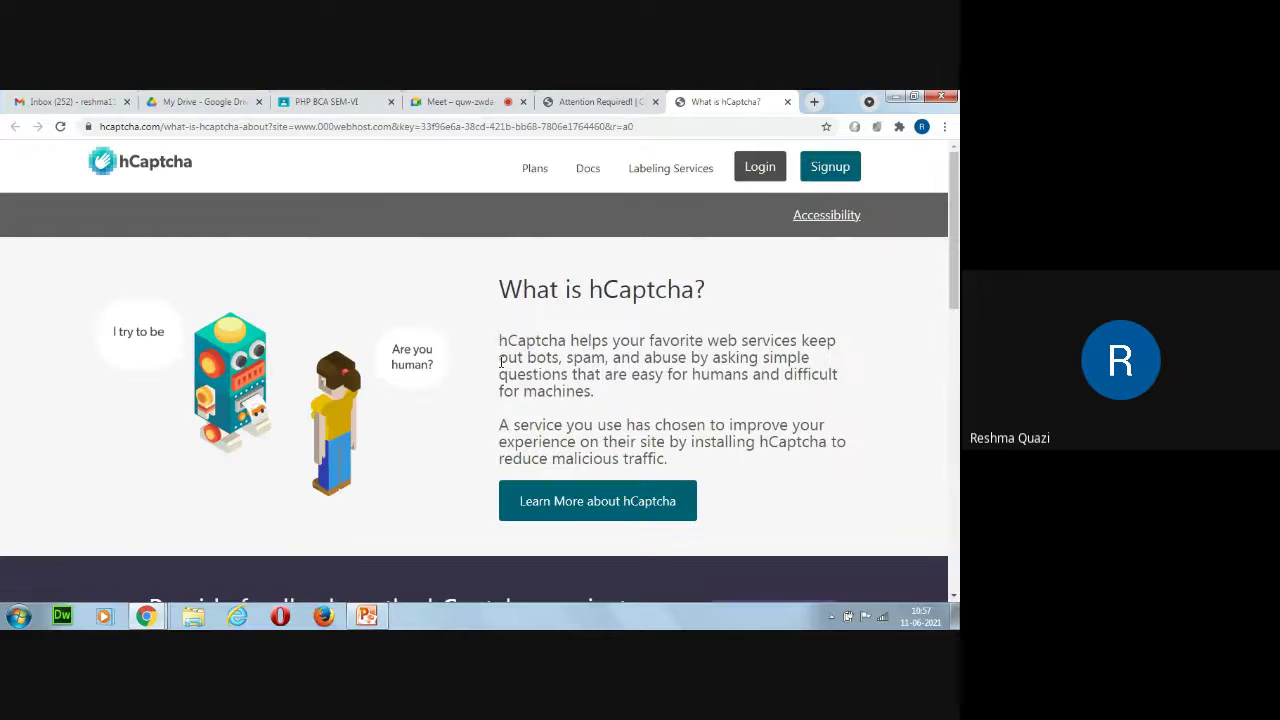
{"action": "left_click", "coordinate": [617, 104]}
{"action": "left_click", "coordinate": [718, 106]}
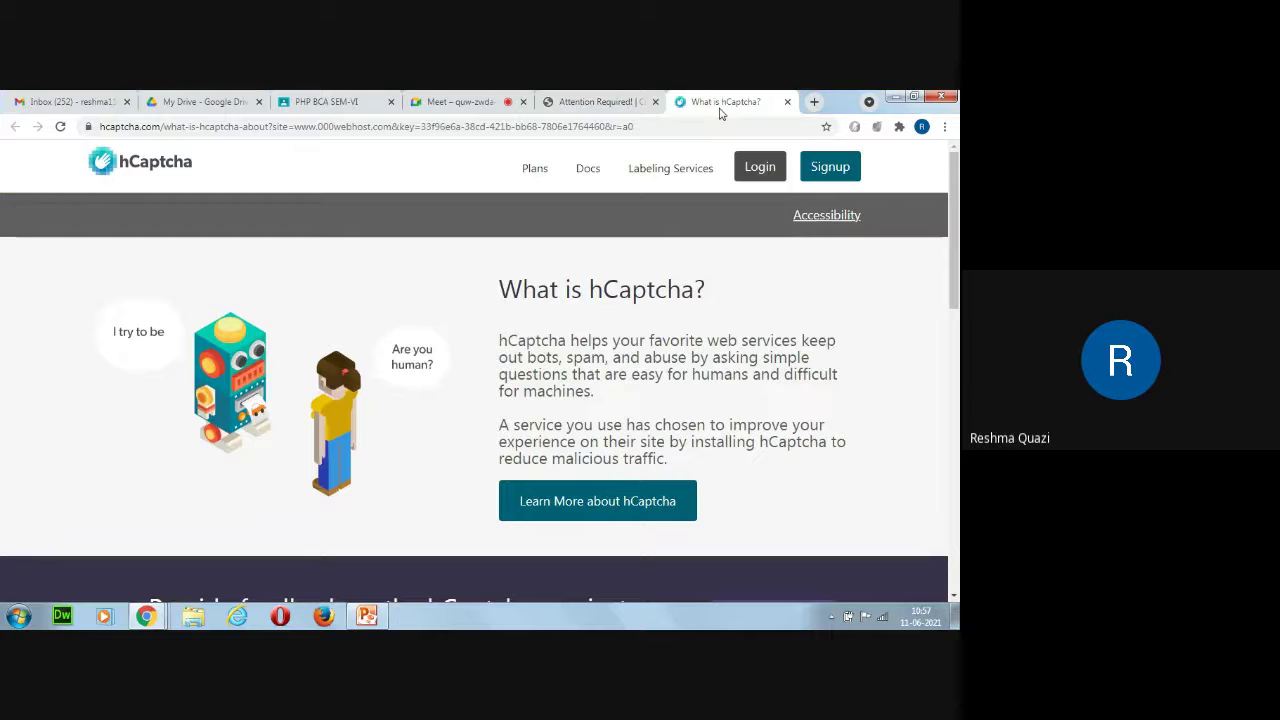
{"action": "left_click", "coordinate": [787, 102]}
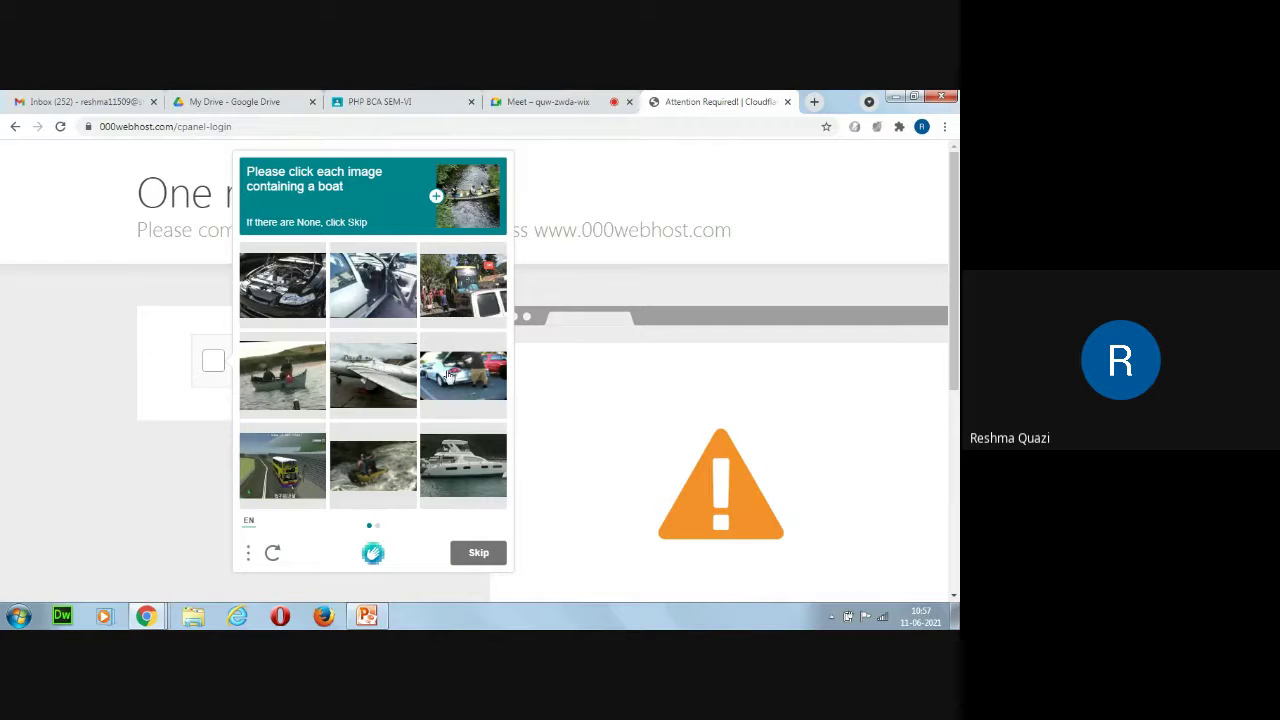
- Pick every boat image across both image rounds and submit the captcha for verification
{"action": "left_click", "coordinate": [268, 378]}
{"action": "left_click", "coordinate": [410, 463]}
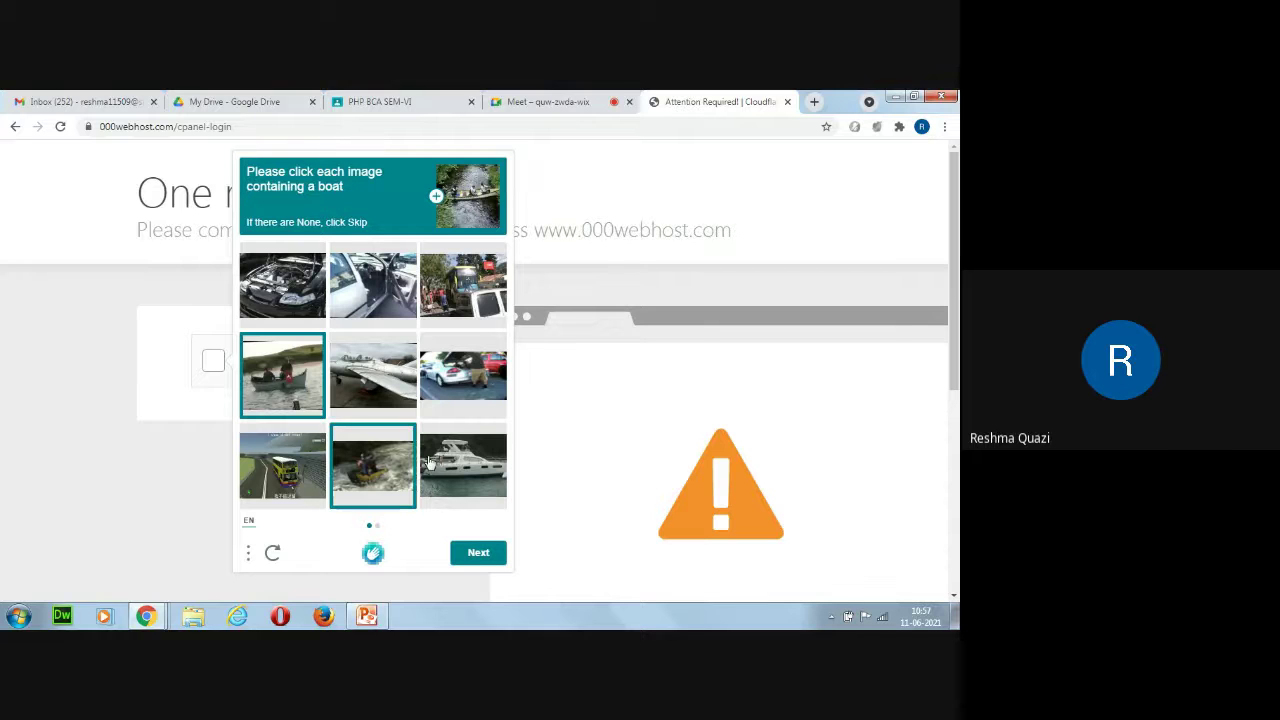
{"action": "left_click", "coordinate": [448, 476]}
{"action": "left_click", "coordinate": [478, 553]}
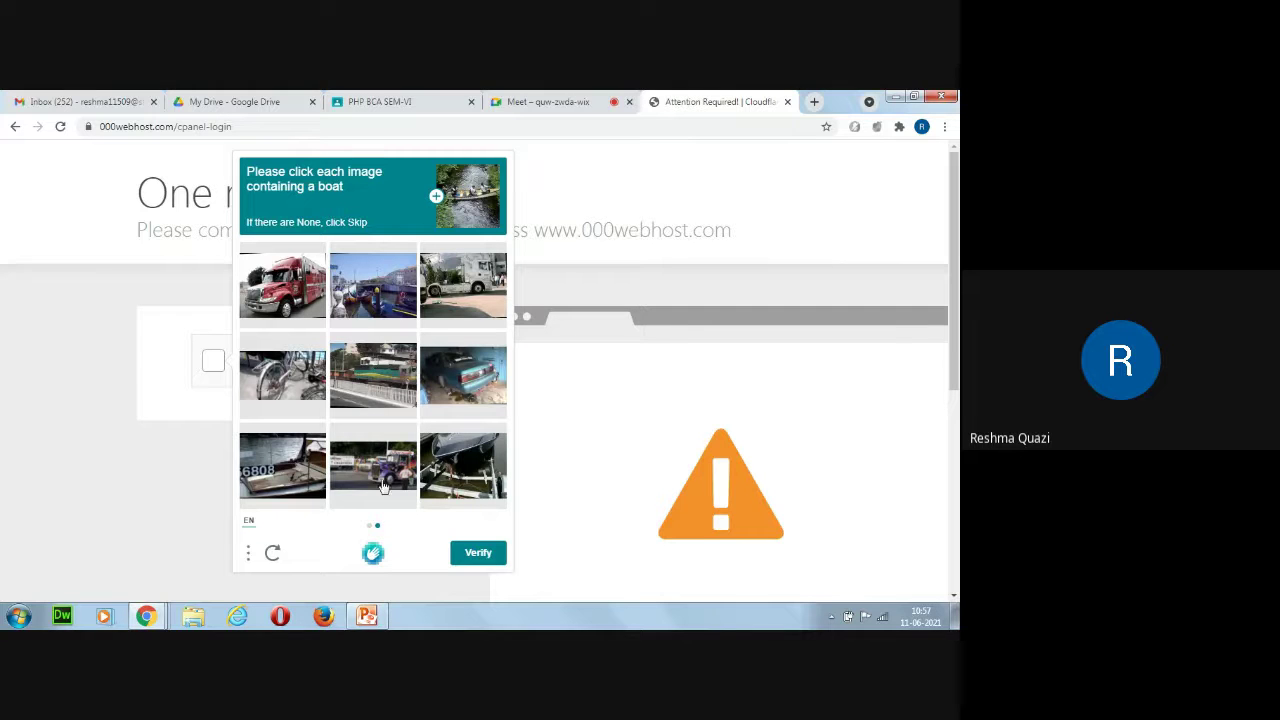
{"action": "left_click", "coordinate": [385, 308]}
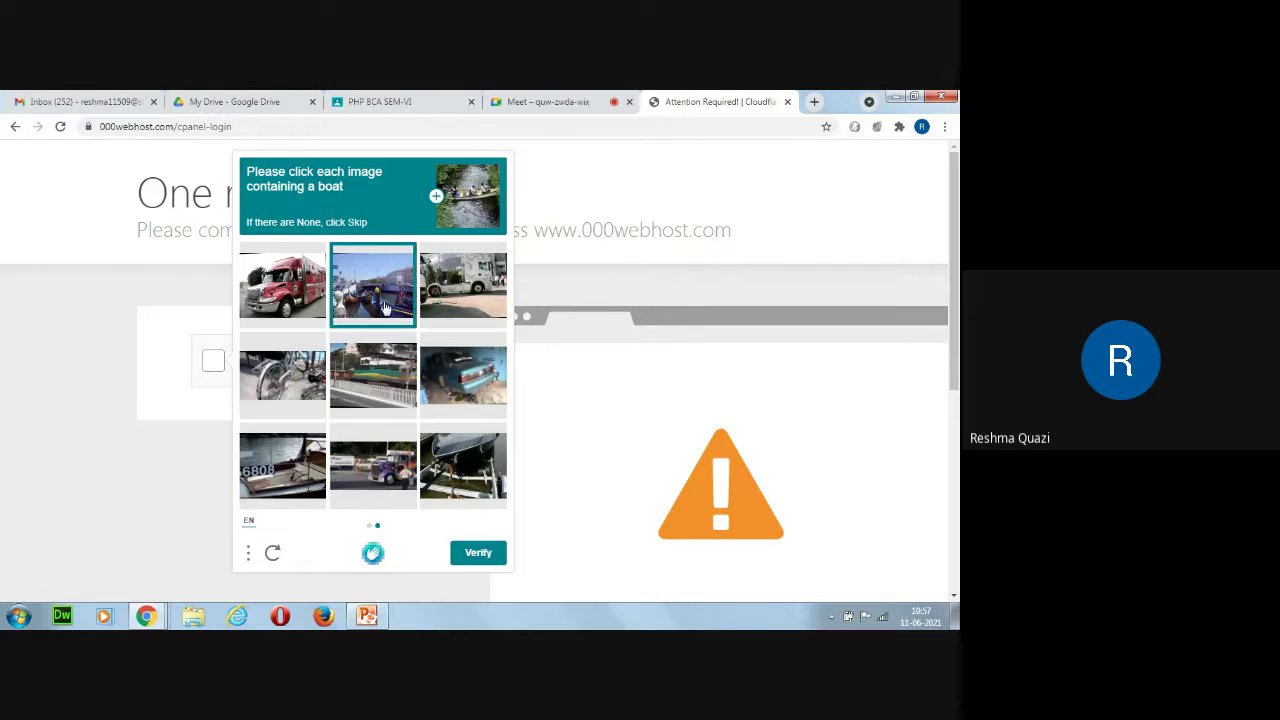
{"action": "left_click", "coordinate": [476, 553]}
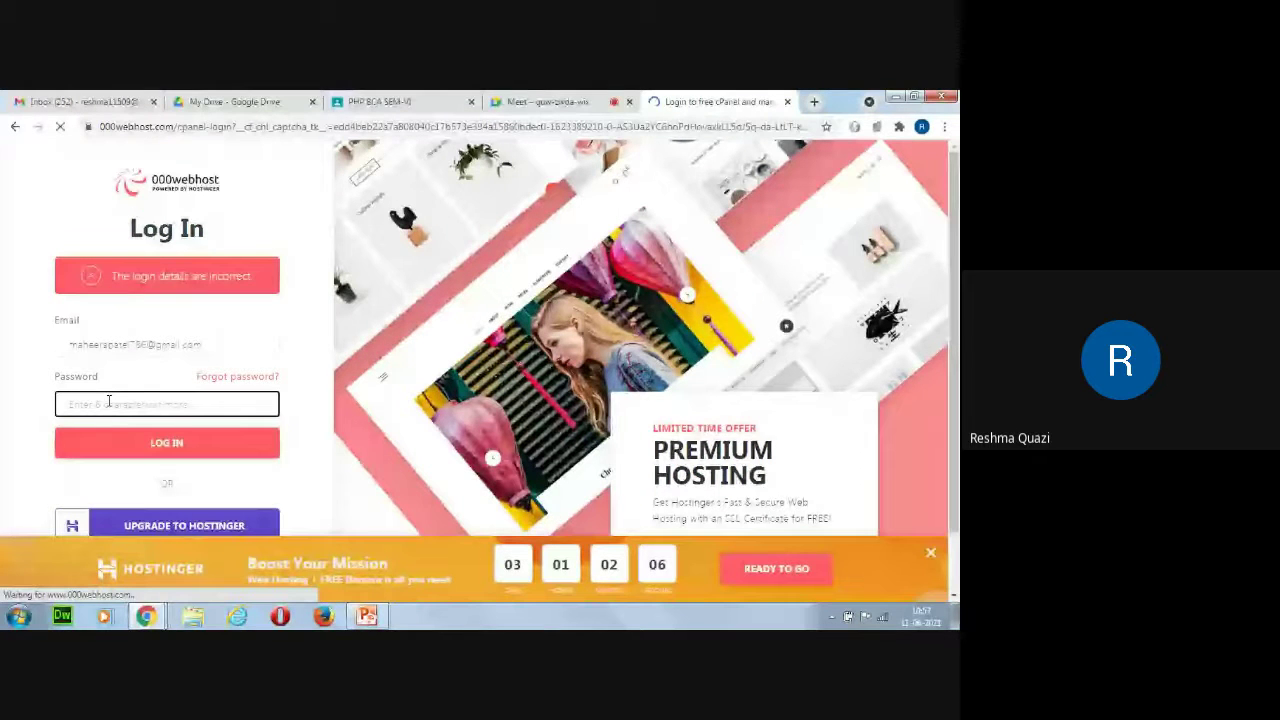
- Enter the account password and log in to 000webhost
{"action": "type", "text": "***"}
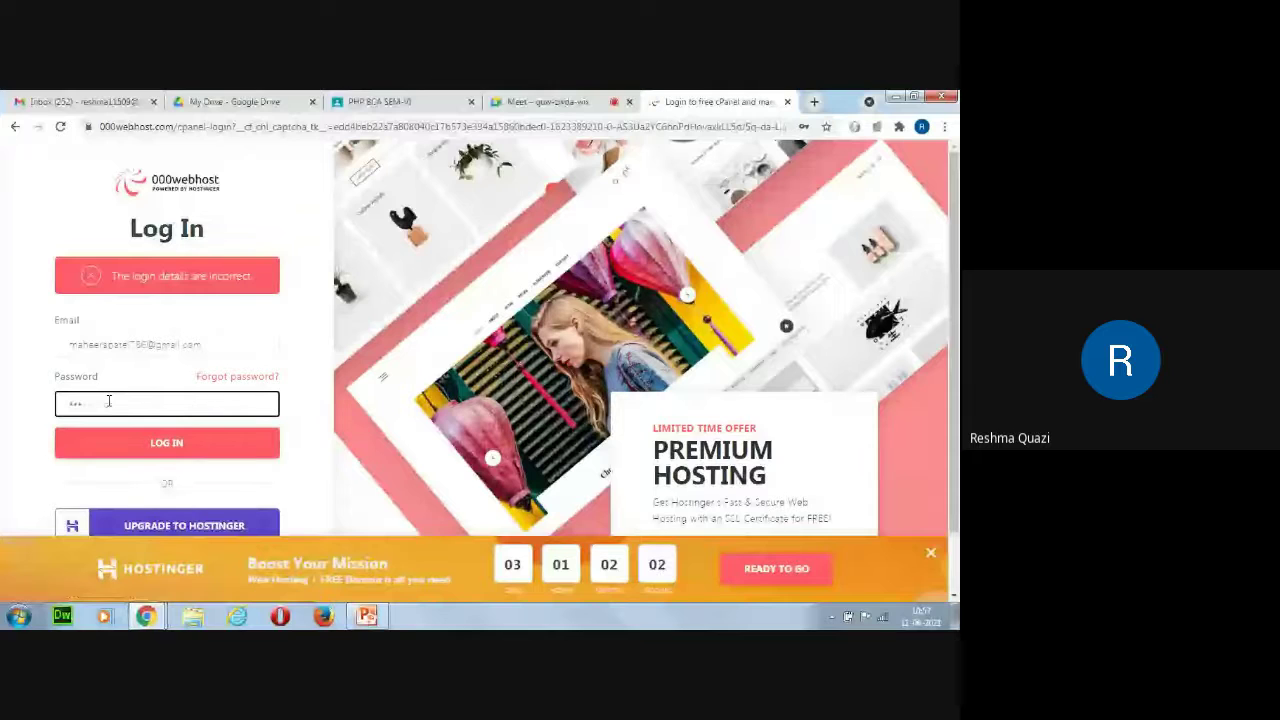
{"action": "type", "text": "******"}
{"action": "left_click", "coordinate": [127, 438]}
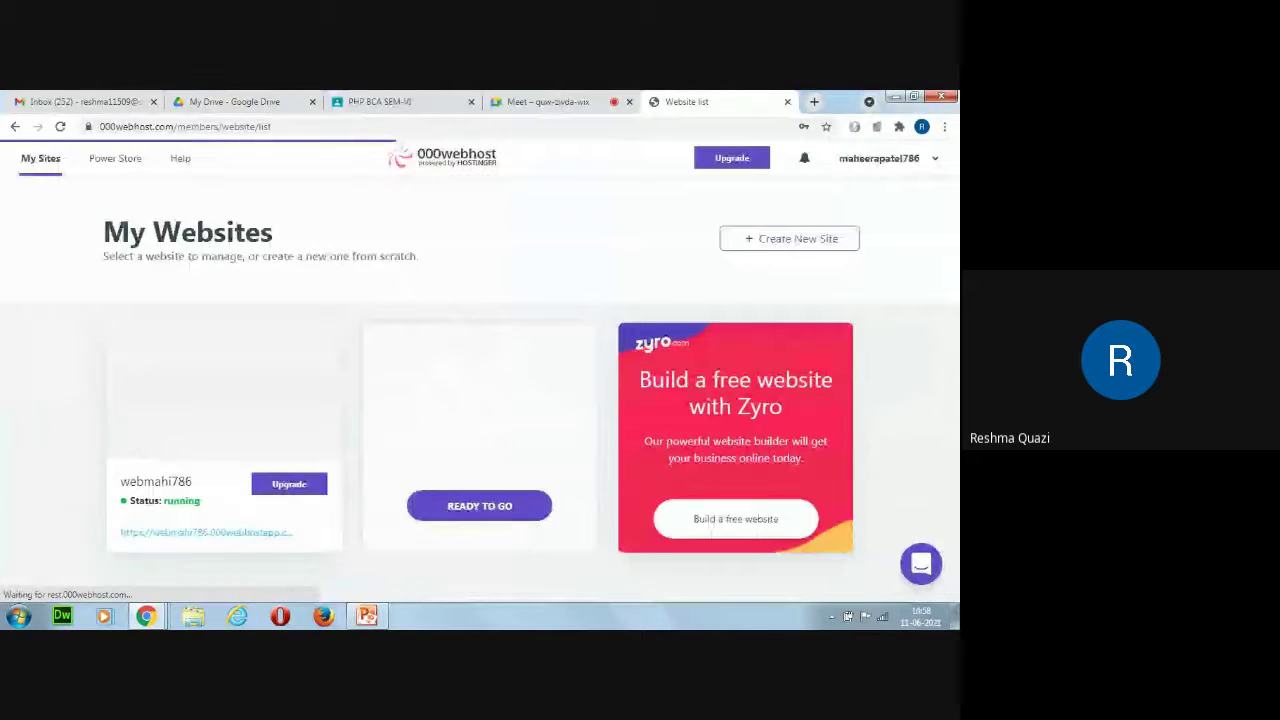
- Open webmahi786.000webhostapp.com from the site card in a new tab and check its full address
{"action": "mouse_move", "coordinate": [227, 420]}
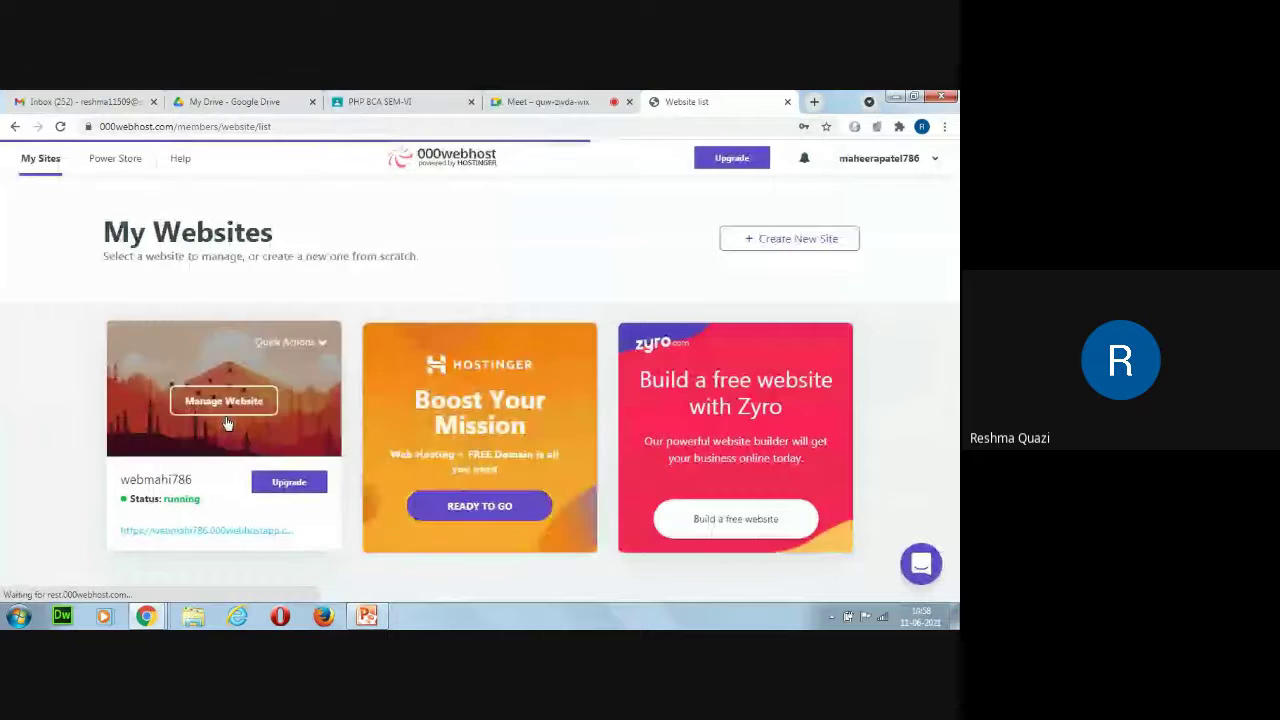
{"action": "left_click", "coordinate": [173, 532]}
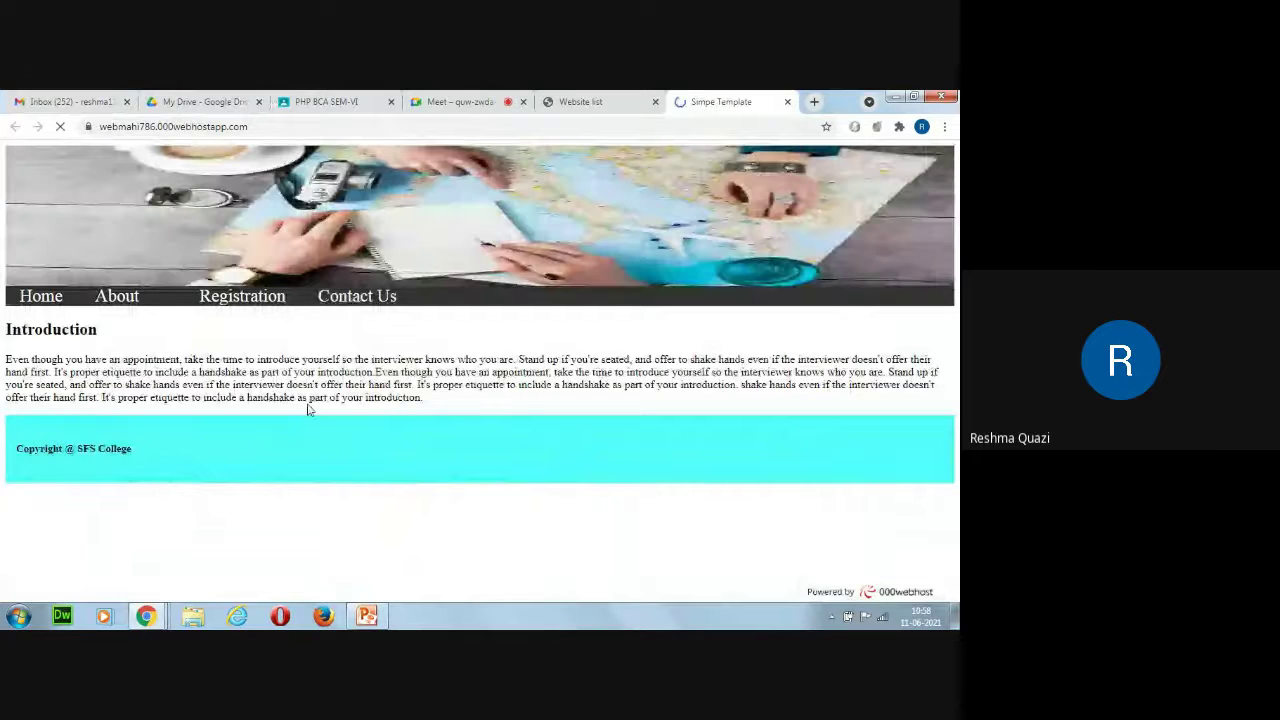
{"action": "left_click", "coordinate": [184, 126]}
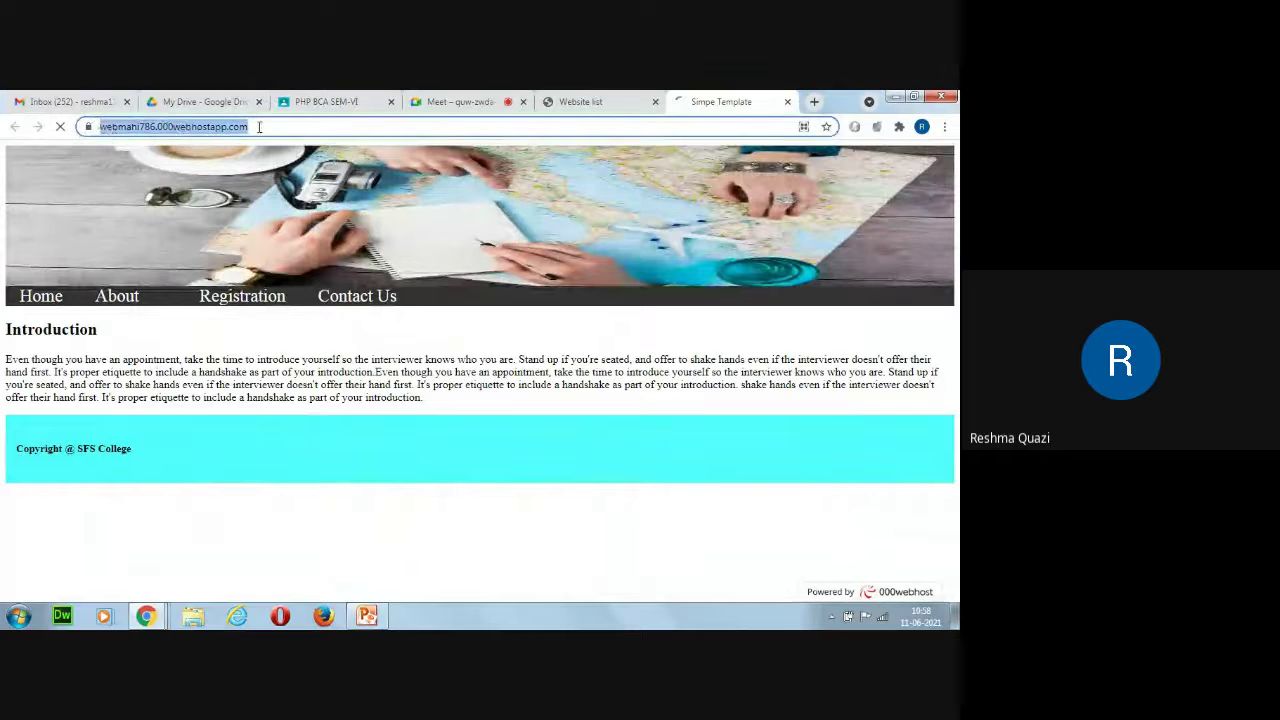
{"action": "left_click", "coordinate": [291, 126]}
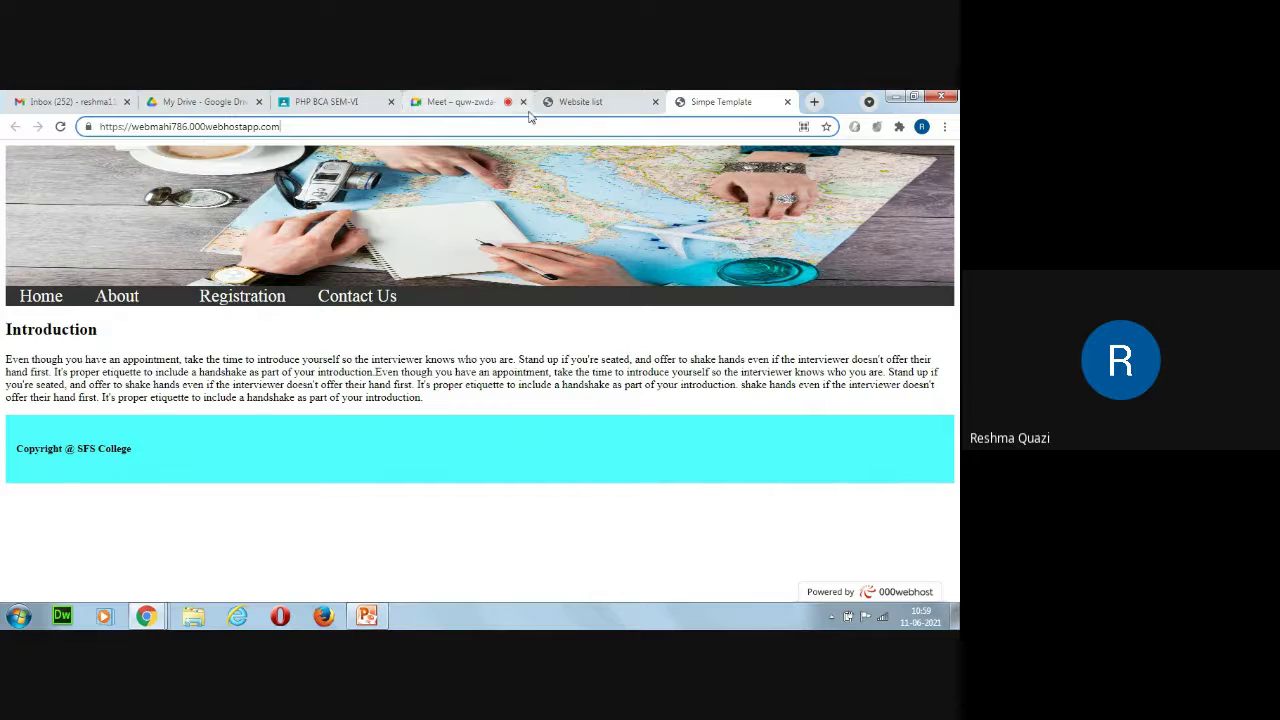
- From the website list, open webmahi786's Manage Website dashboard and choose Tools > File Manager
{"action": "left_click", "coordinate": [578, 103]}
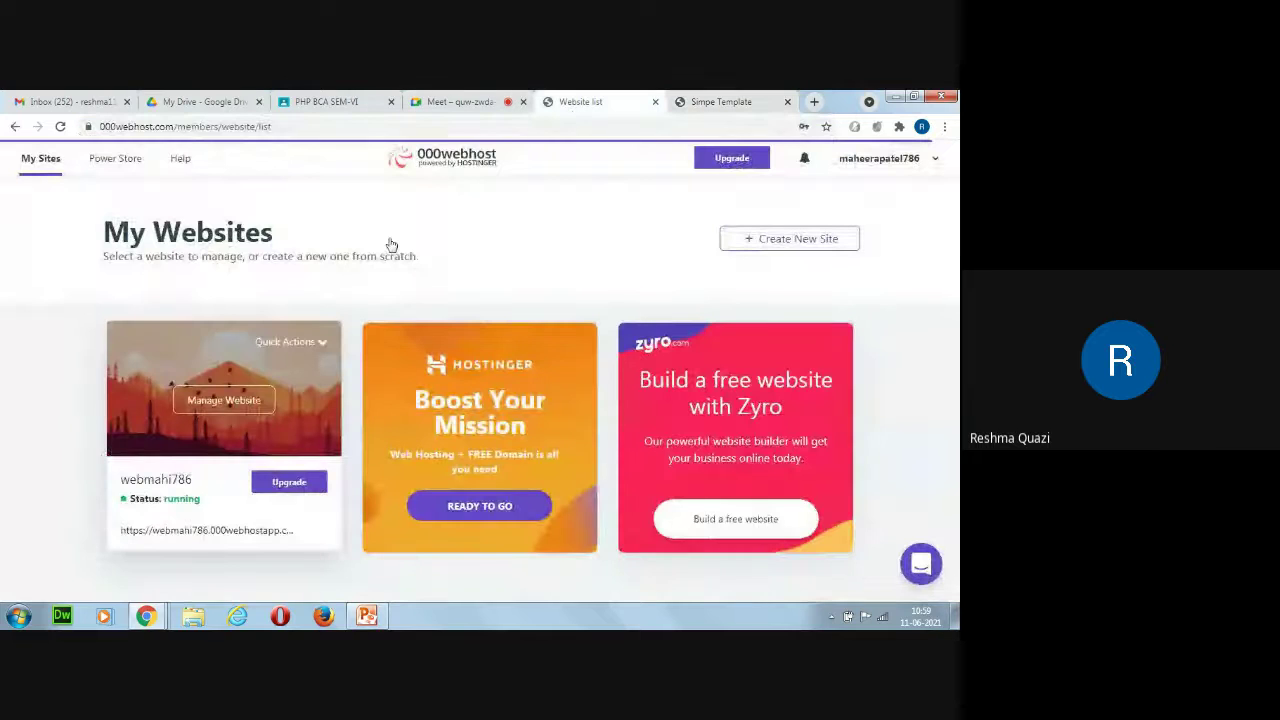
{"action": "left_click", "coordinate": [215, 409]}
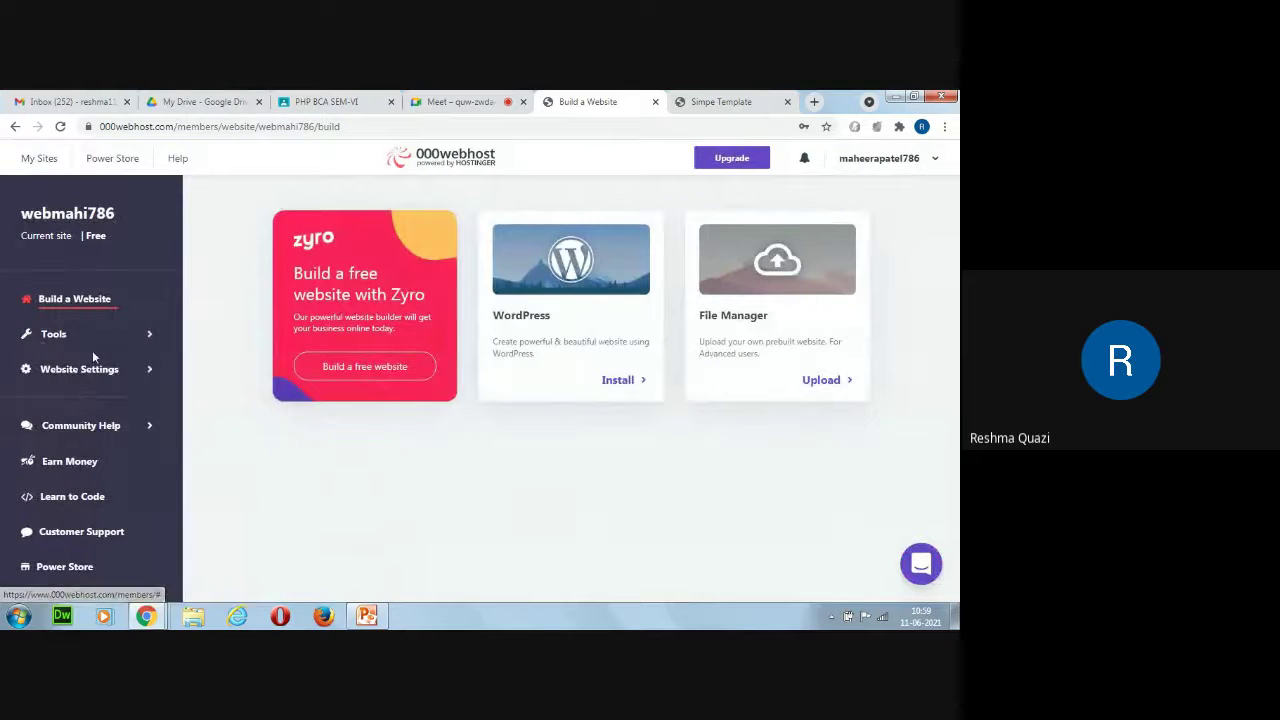
{"action": "left_click", "coordinate": [147, 338]}
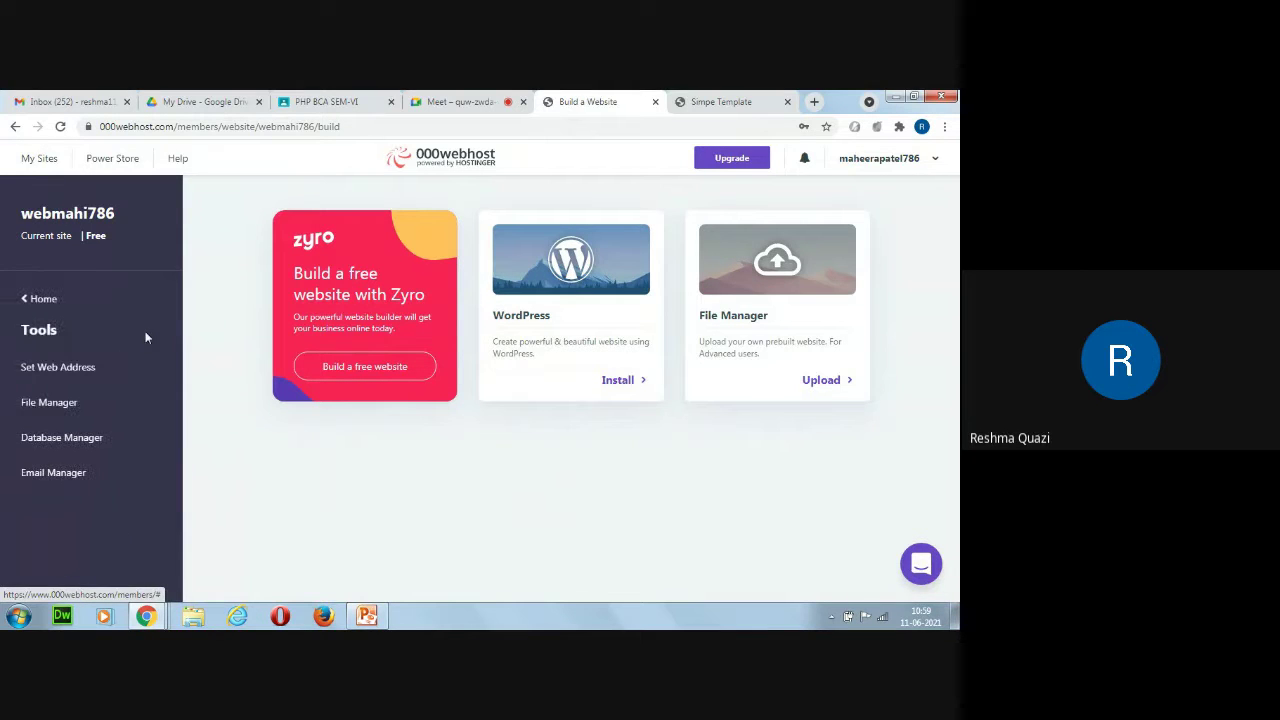
{"action": "left_click", "coordinate": [57, 402]}
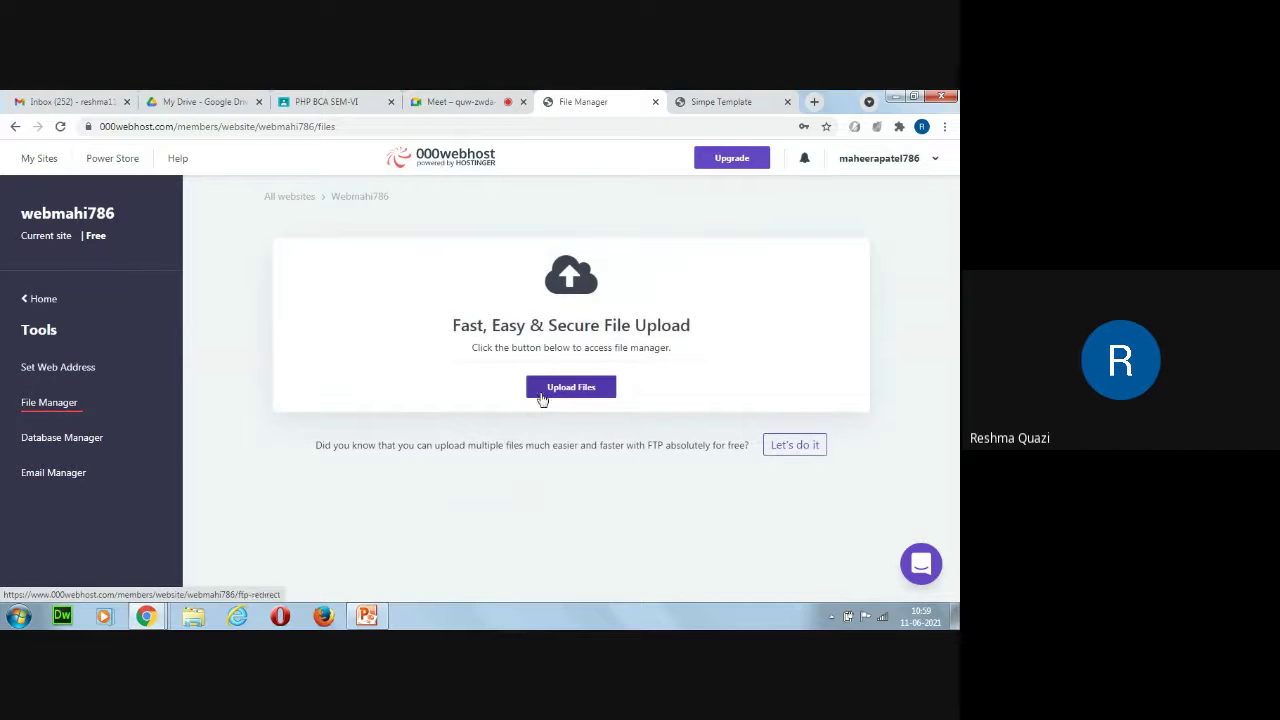
- Launch the online File Manager in its own tab, closing the stalled redirect tab
{"action": "left_click", "coordinate": [538, 393]}
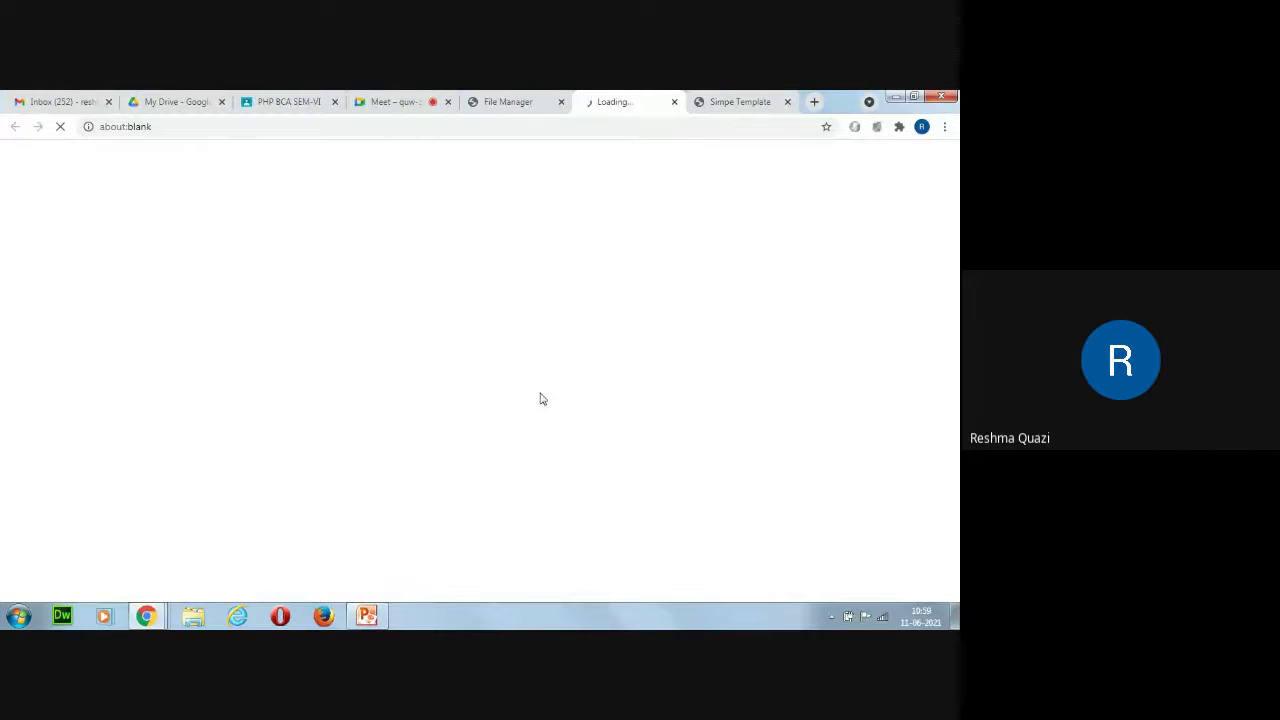
{"action": "left_click", "coordinate": [470, 106]}
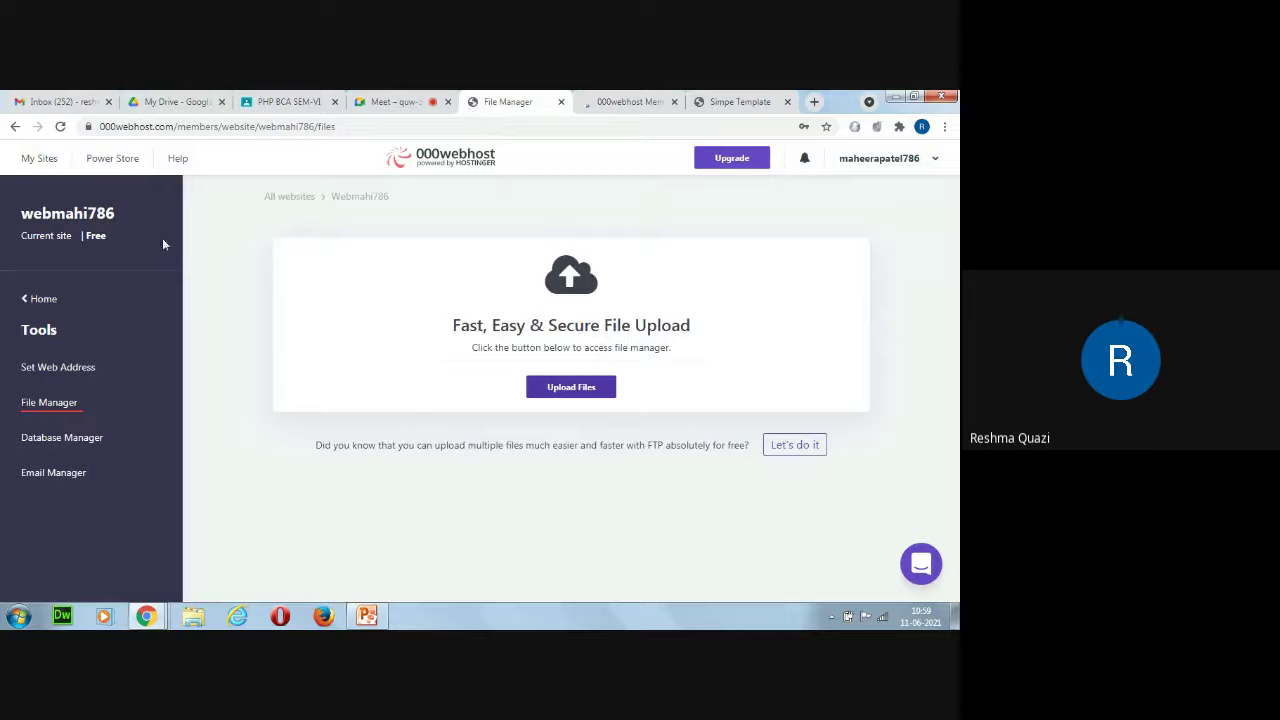
{"action": "left_click", "coordinate": [43, 306]}
{"action": "left_click", "coordinate": [55, 302]}
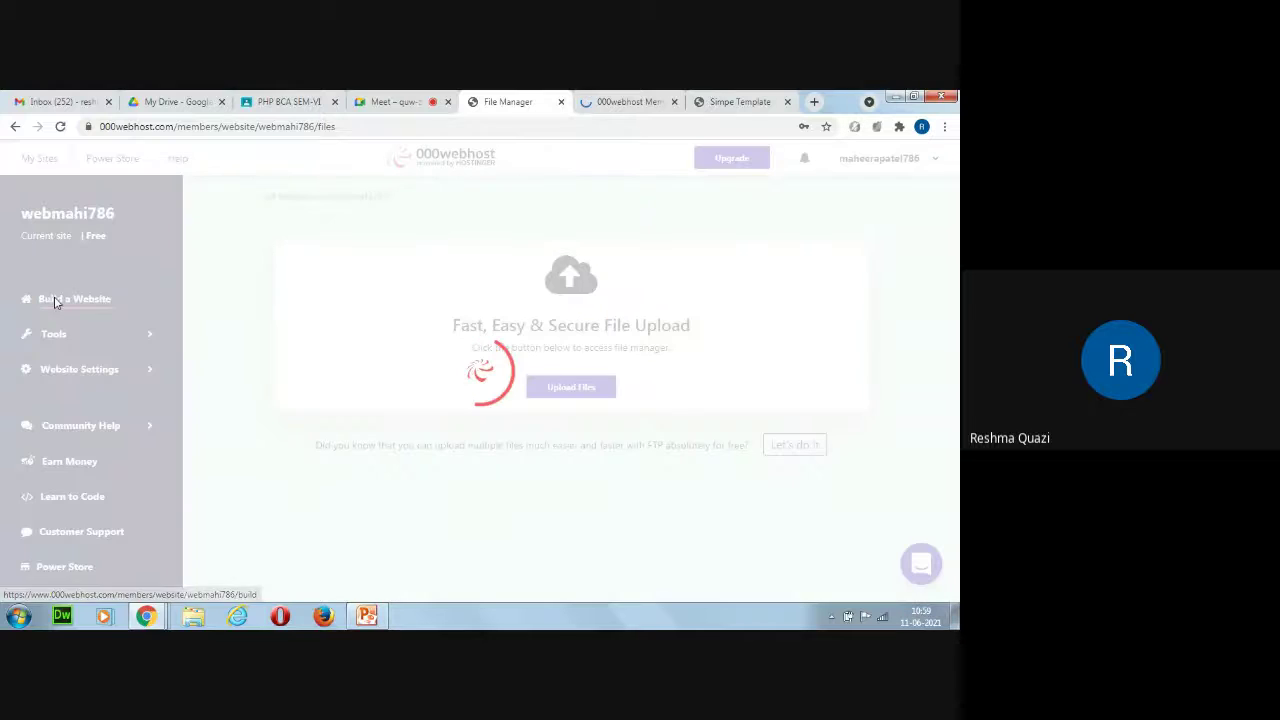
{"action": "left_click", "coordinate": [668, 102]}
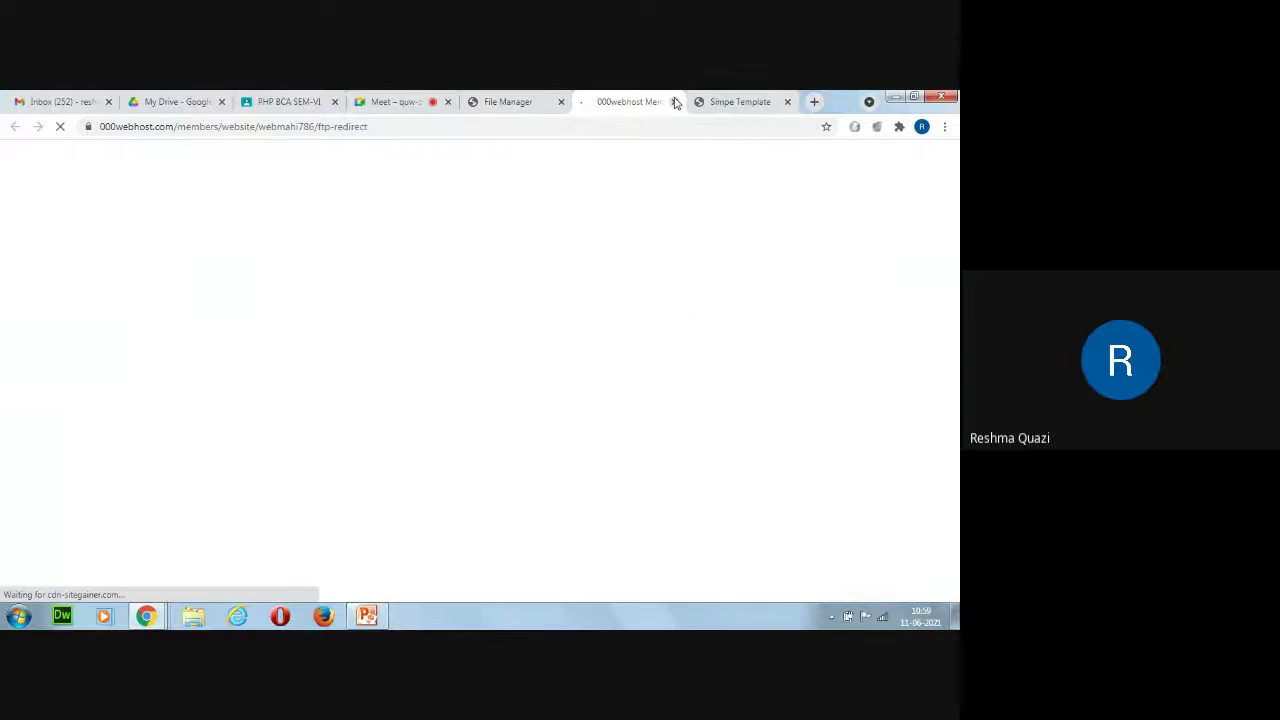
{"action": "left_click", "coordinate": [675, 102]}
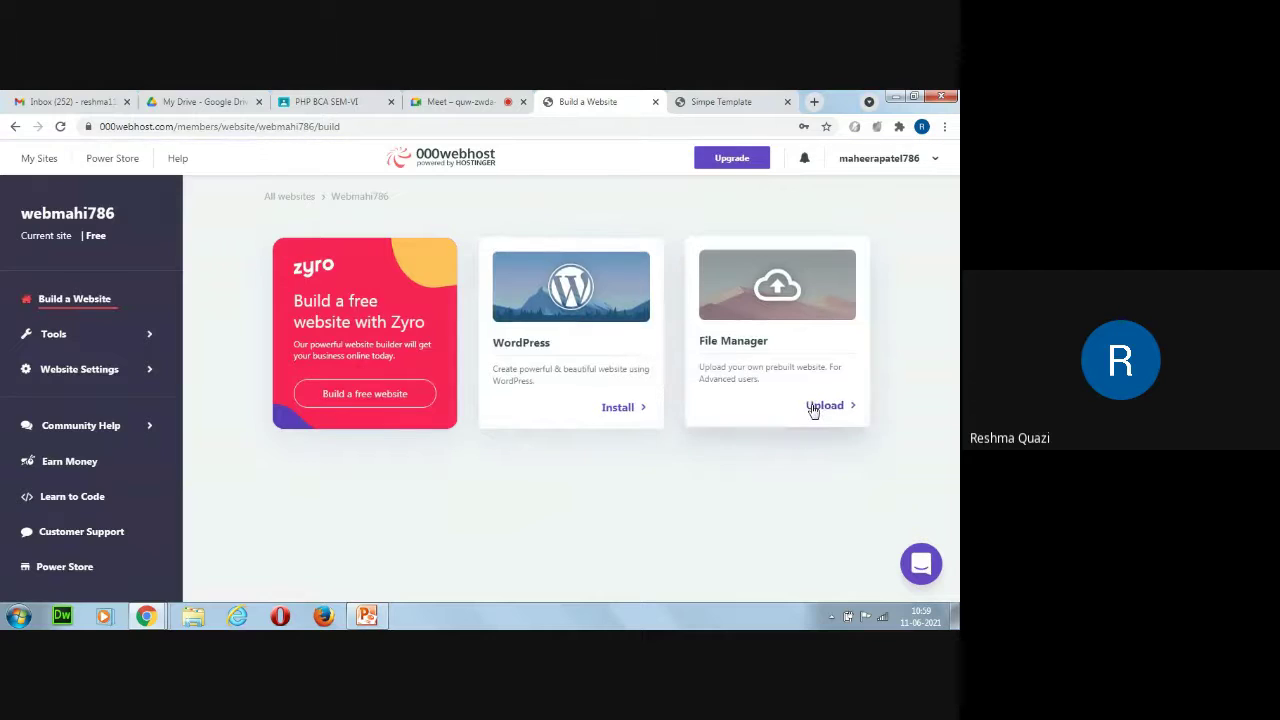
{"action": "left_click", "coordinate": [811, 408]}
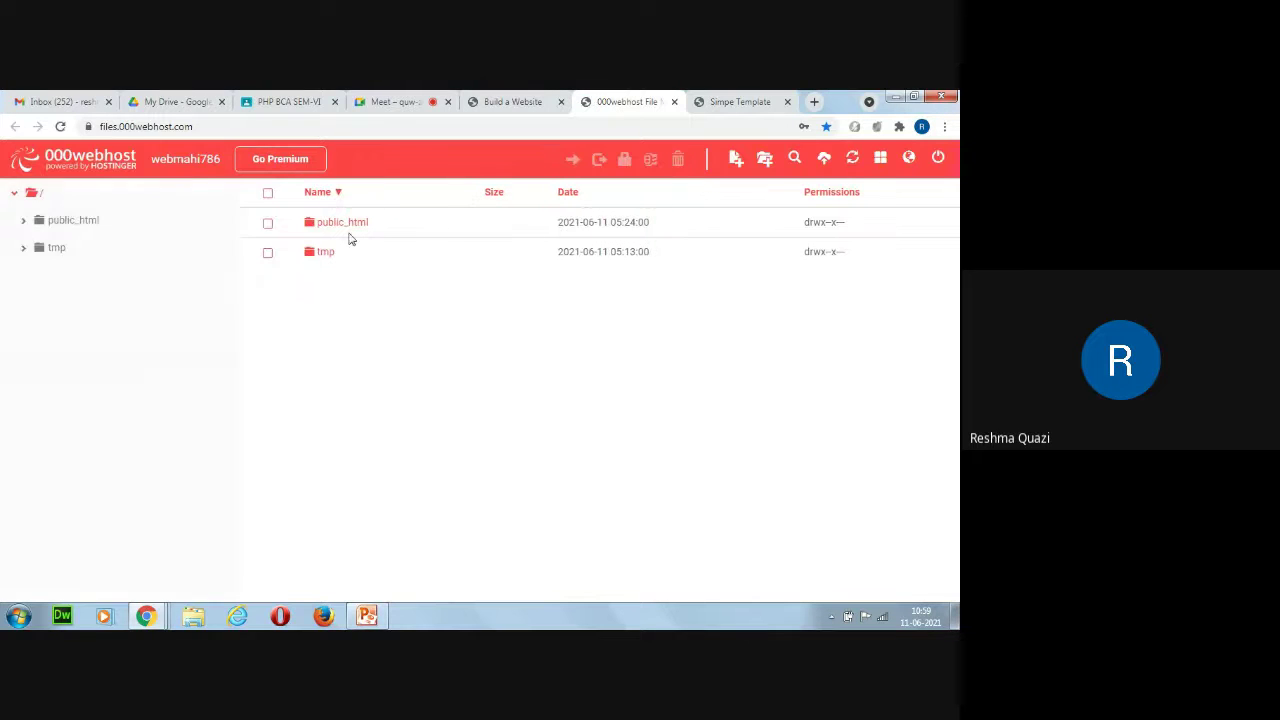
- Open public_html and look through the actions for exp.php, .htaccess and about.php
{"action": "double_click", "coordinate": [358, 227]}
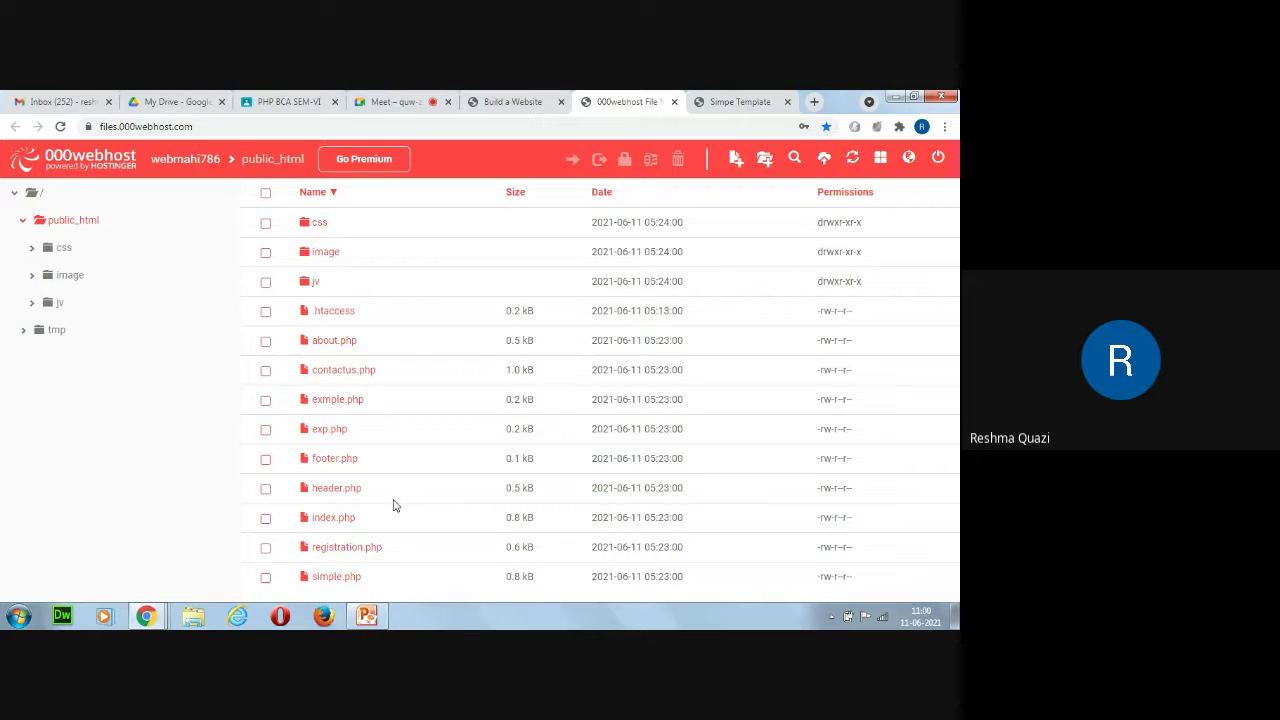
{"action": "left_click", "coordinate": [266, 432]}
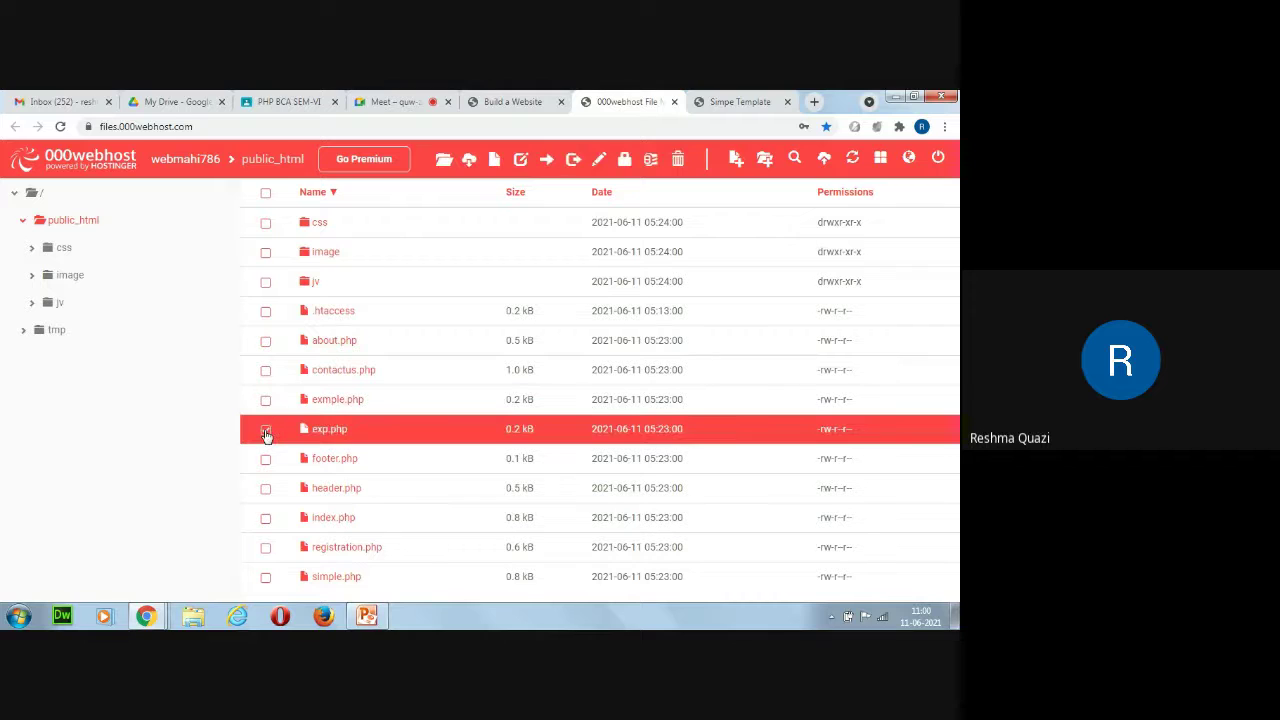
{"action": "right_click", "coordinate": [266, 434]}
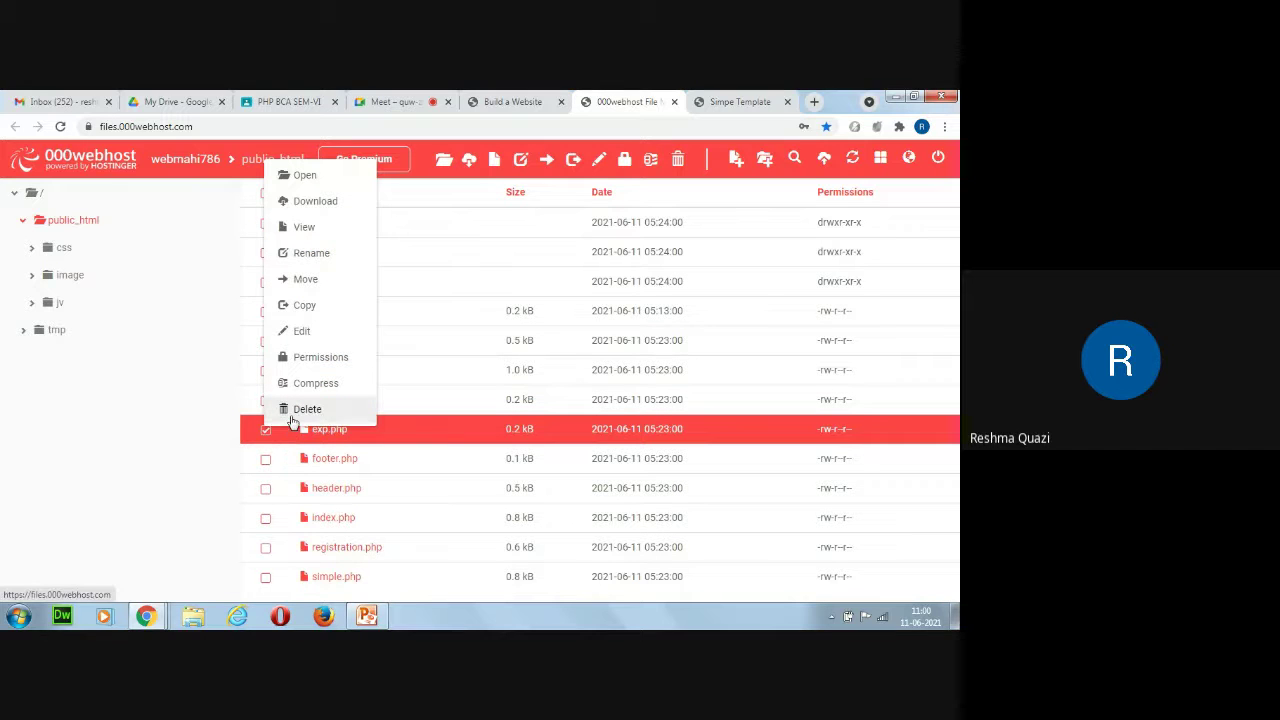
{"action": "left_click", "coordinate": [462, 320]}
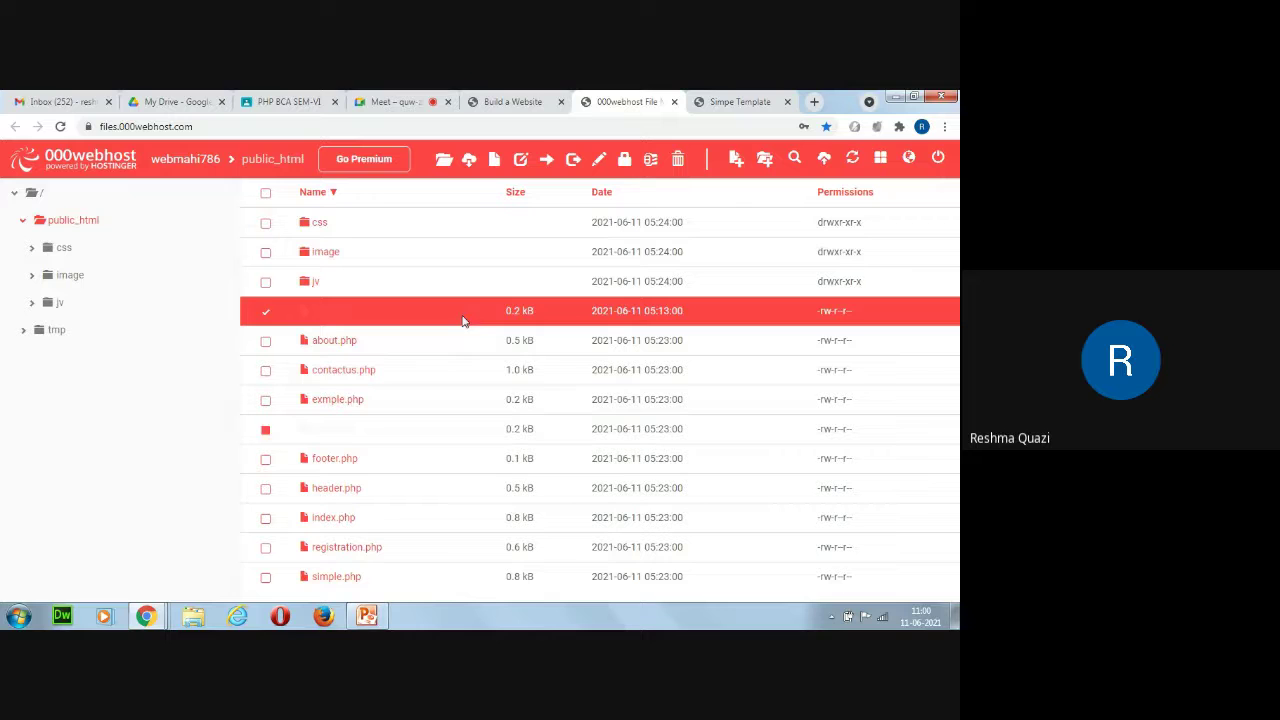
{"action": "left_click", "coordinate": [329, 345]}
{"action": "right_click", "coordinate": [329, 347]}
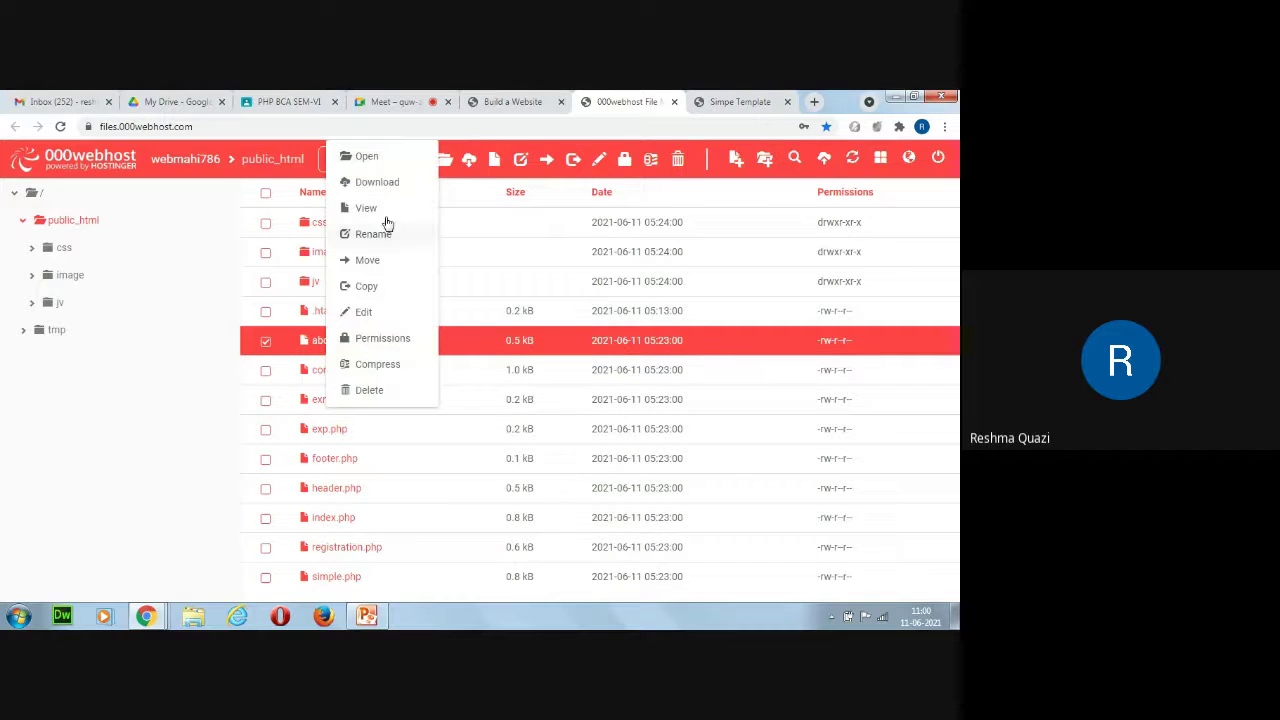
- View about.php live, check its address, then close the live-site tabs
{"action": "left_click", "coordinate": [366, 212]}
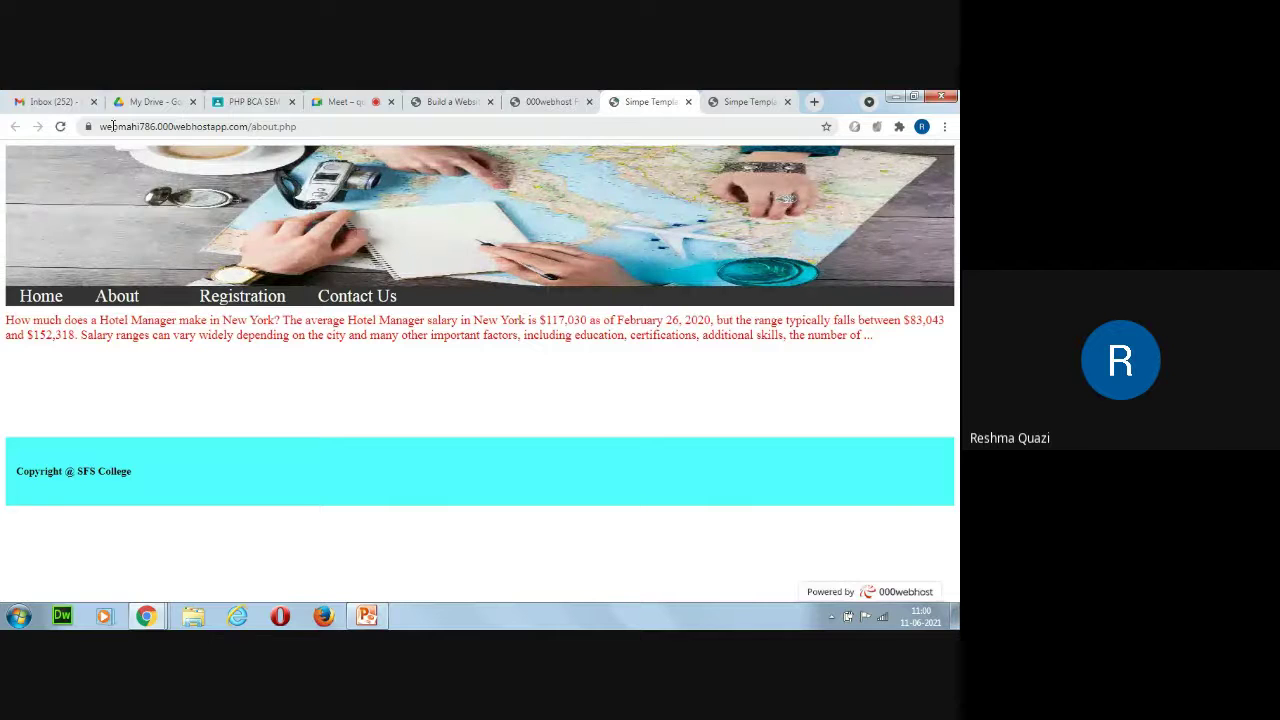
{"action": "left_click_drag", "start_coordinate": [257, 126], "coordinate": [312, 127]}
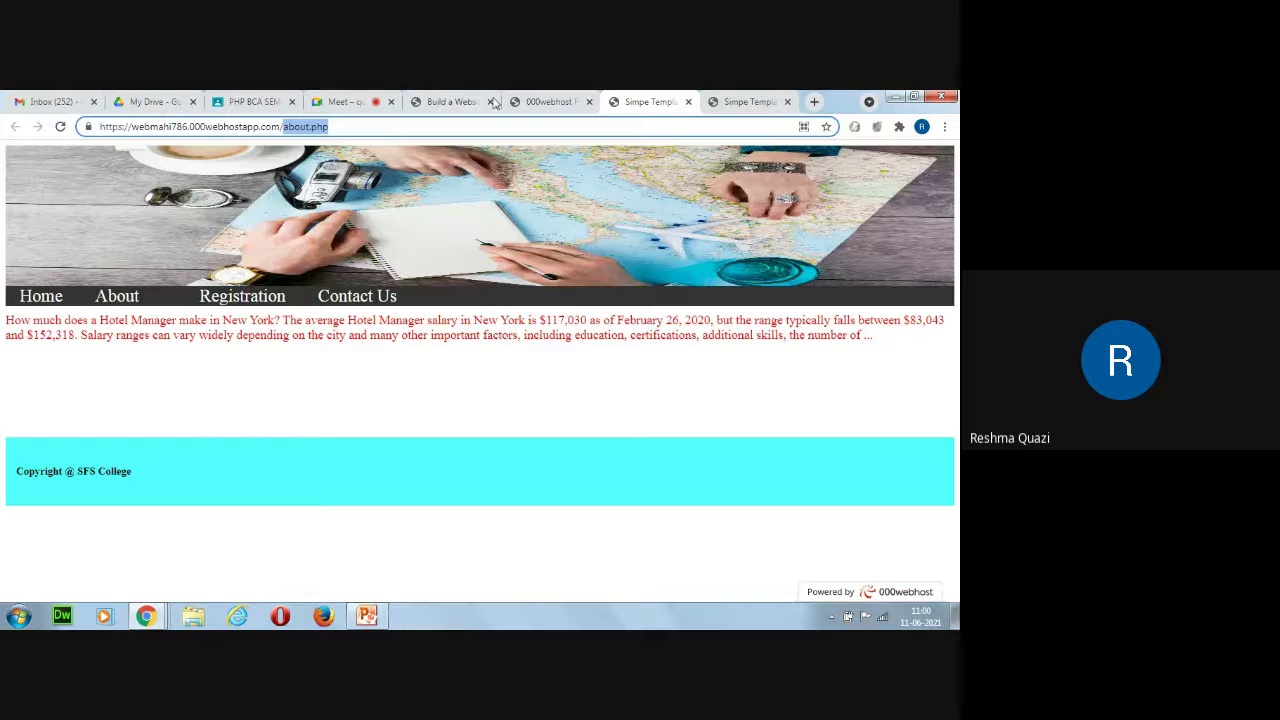
{"action": "left_click", "coordinate": [548, 102]}
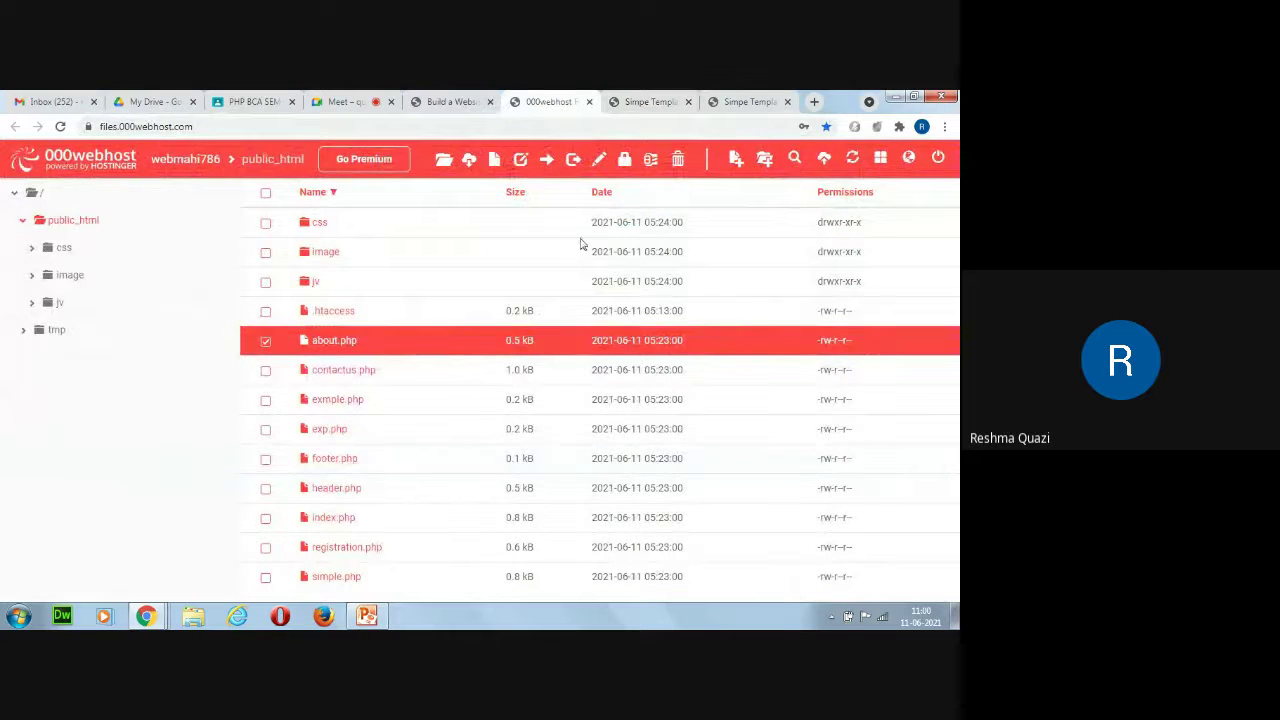
{"action": "left_click", "coordinate": [645, 104]}
{"action": "left_click", "coordinate": [688, 101]}
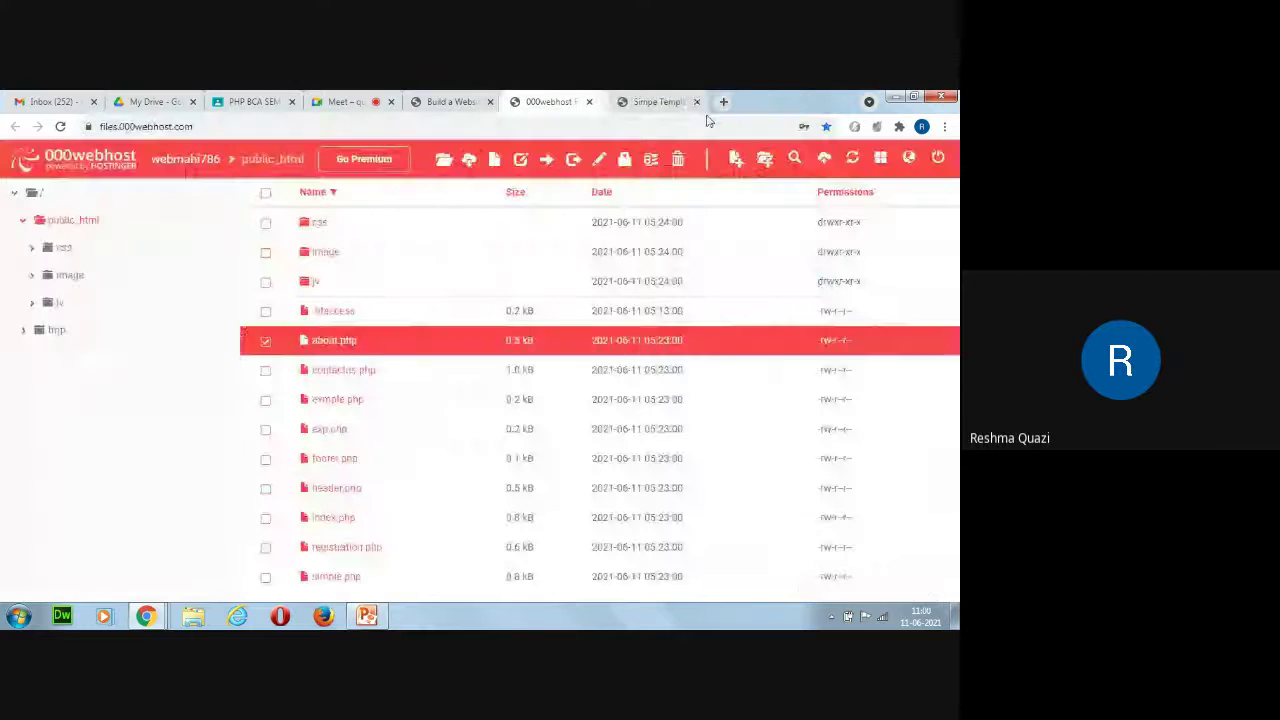
{"action": "left_click", "coordinate": [647, 104]}
{"action": "key", "text": "ctrl+w"}
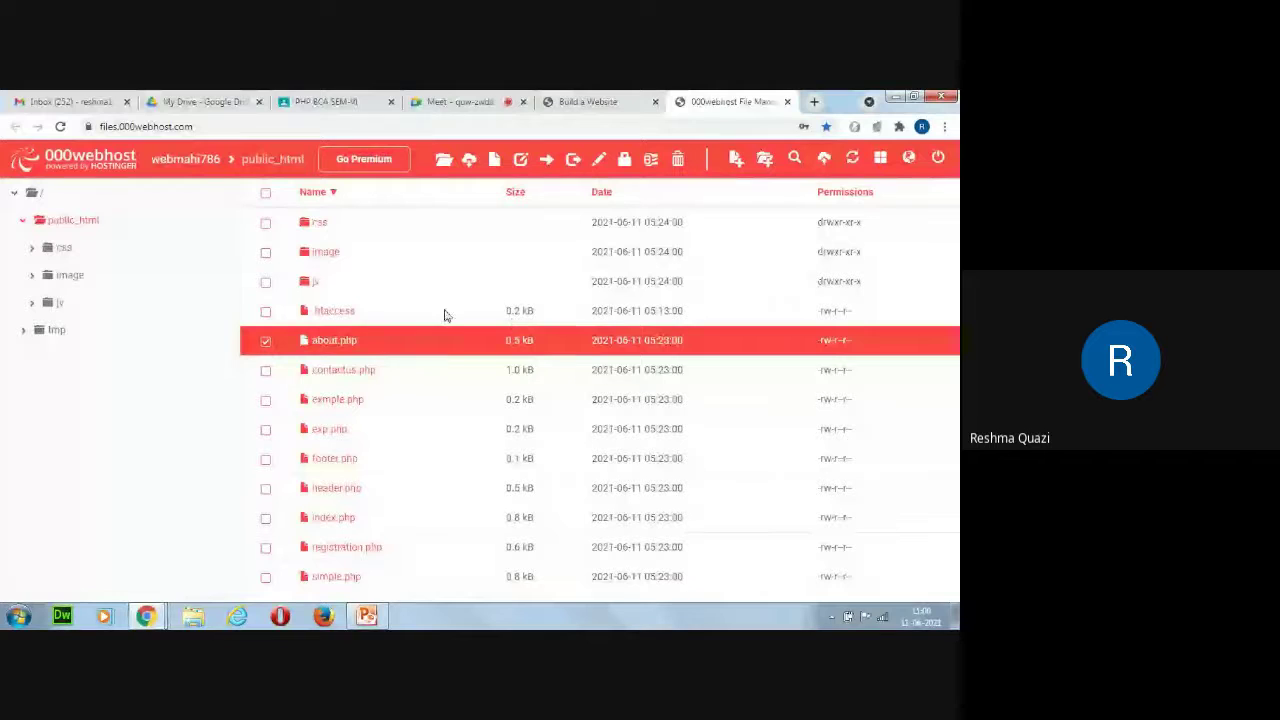
- Upload 'two marks.pdf' from the PYTHON folder into public_html
{"action": "left_click", "coordinate": [823, 158]}
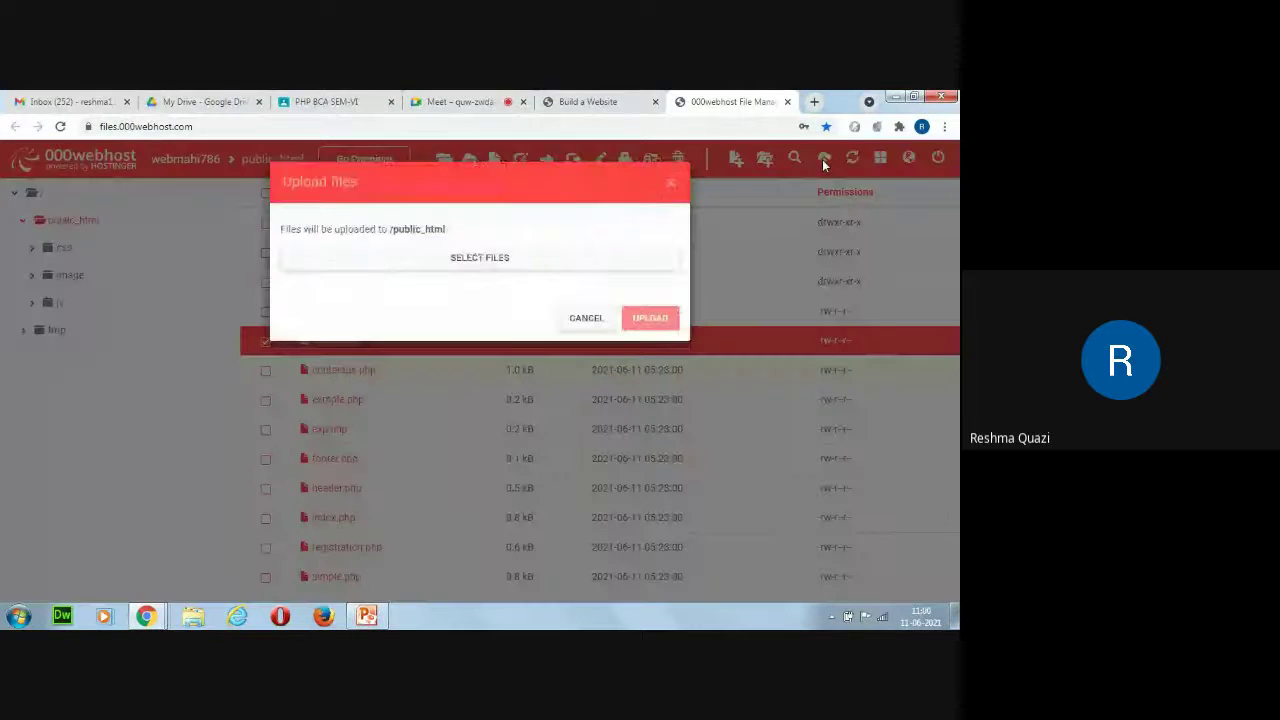
{"action": "left_click", "coordinate": [486, 262]}
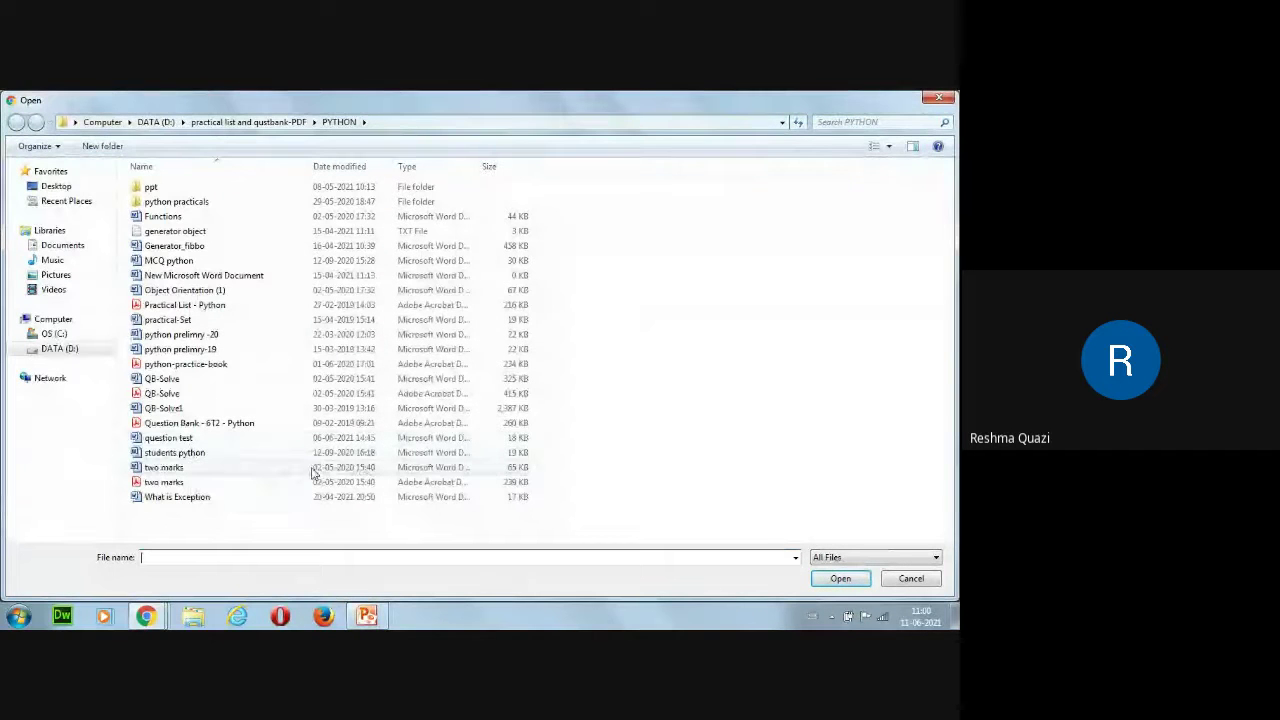
{"action": "left_click", "coordinate": [190, 482]}
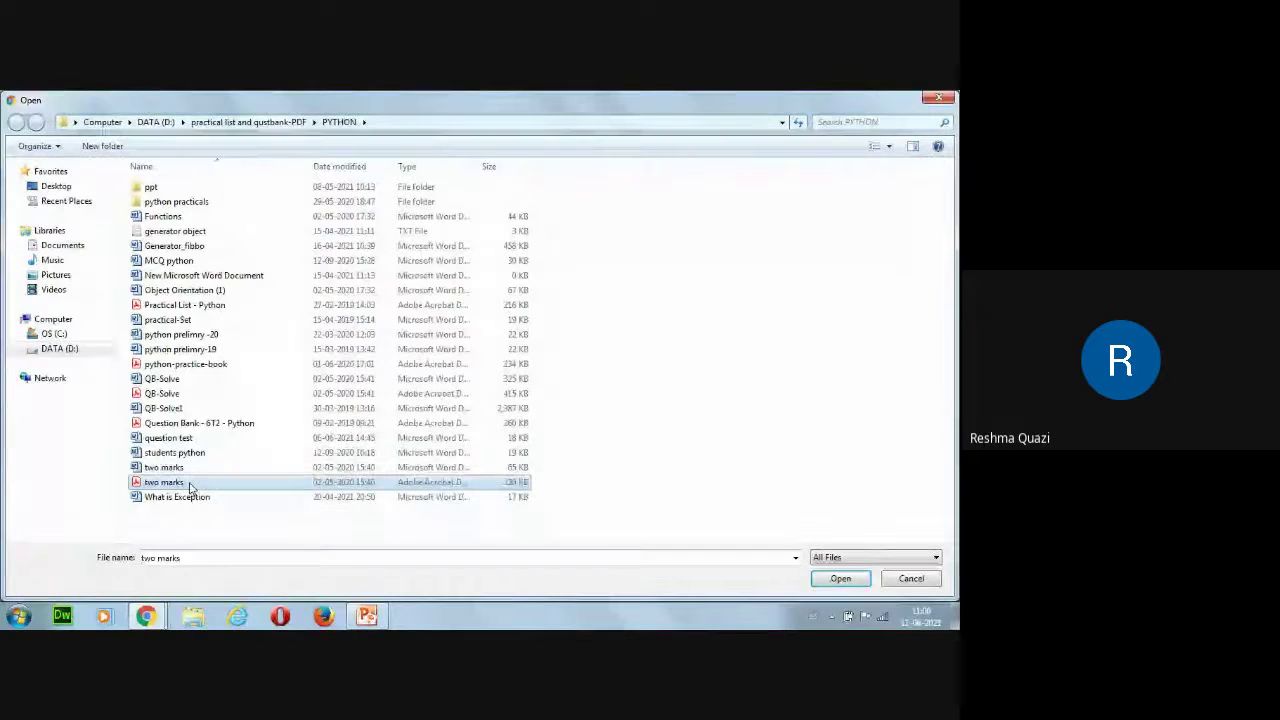
{"action": "left_click", "coordinate": [860, 580]}
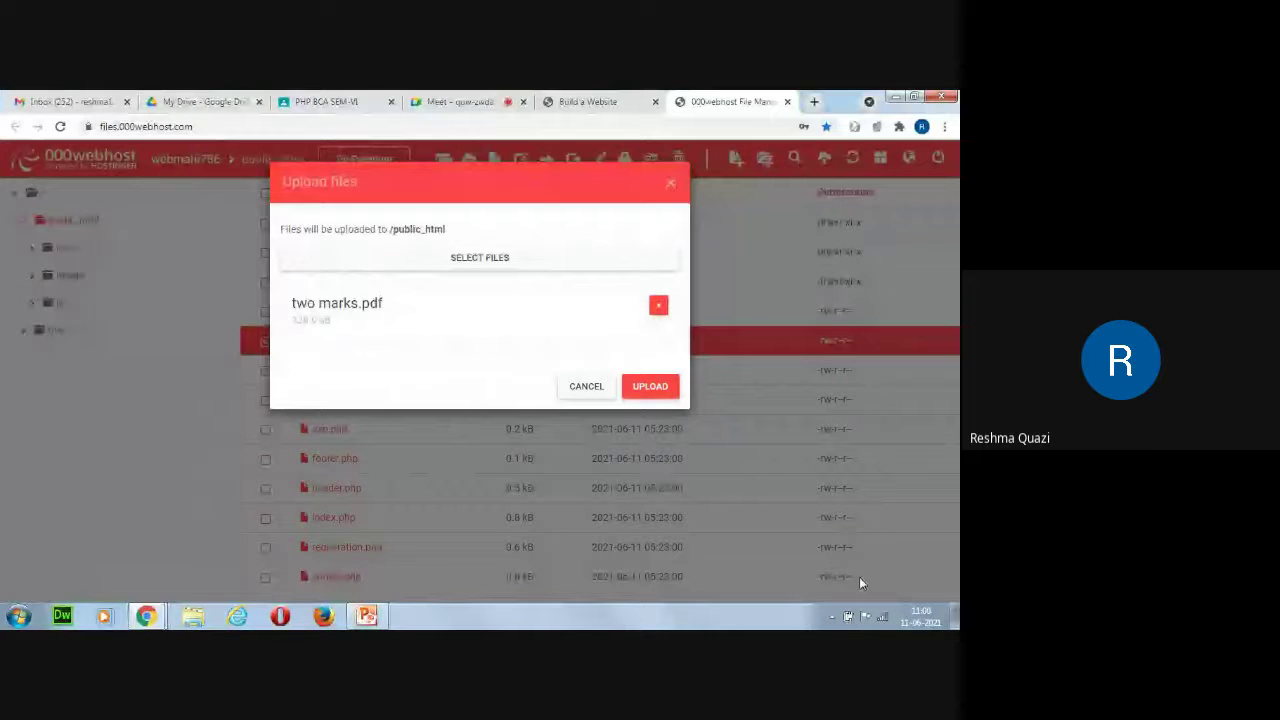
{"action": "left_click", "coordinate": [657, 391]}
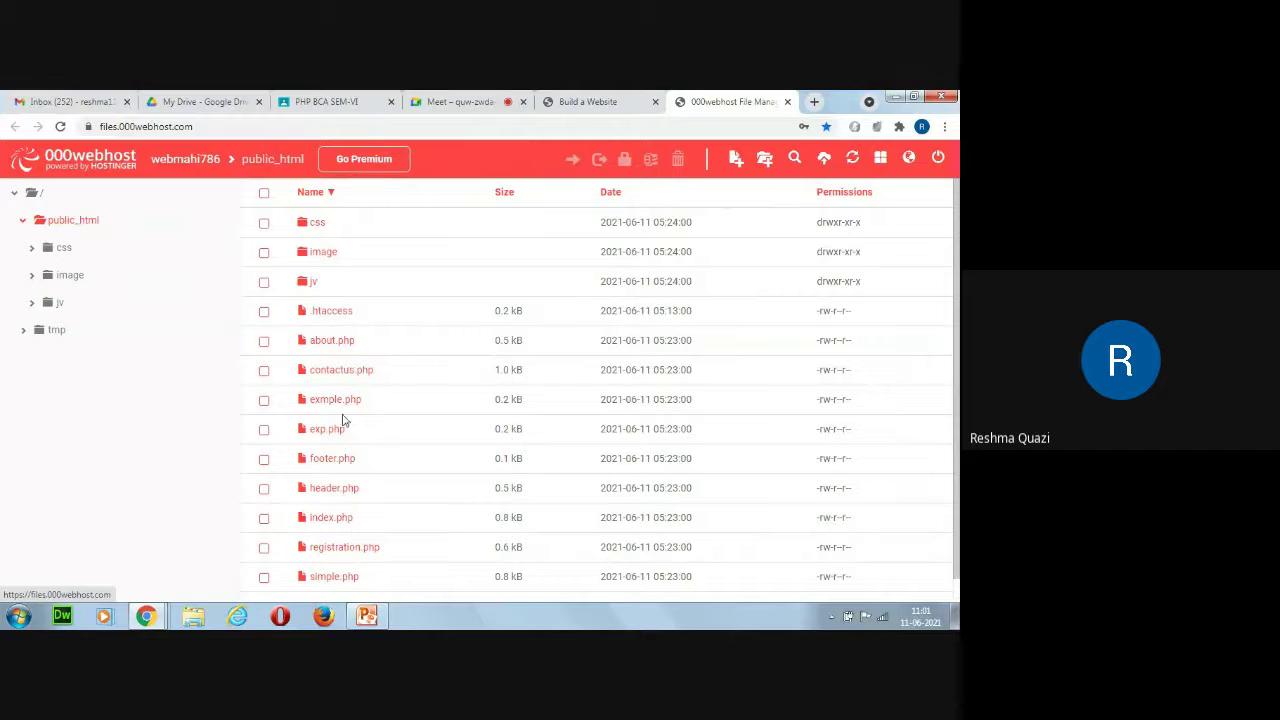
- View two marks.pdf live in a new tab and select its full web address
{"action": "scroll", "coordinate": [392, 487], "scroll_direction": "down", "scroll_amount": 1}
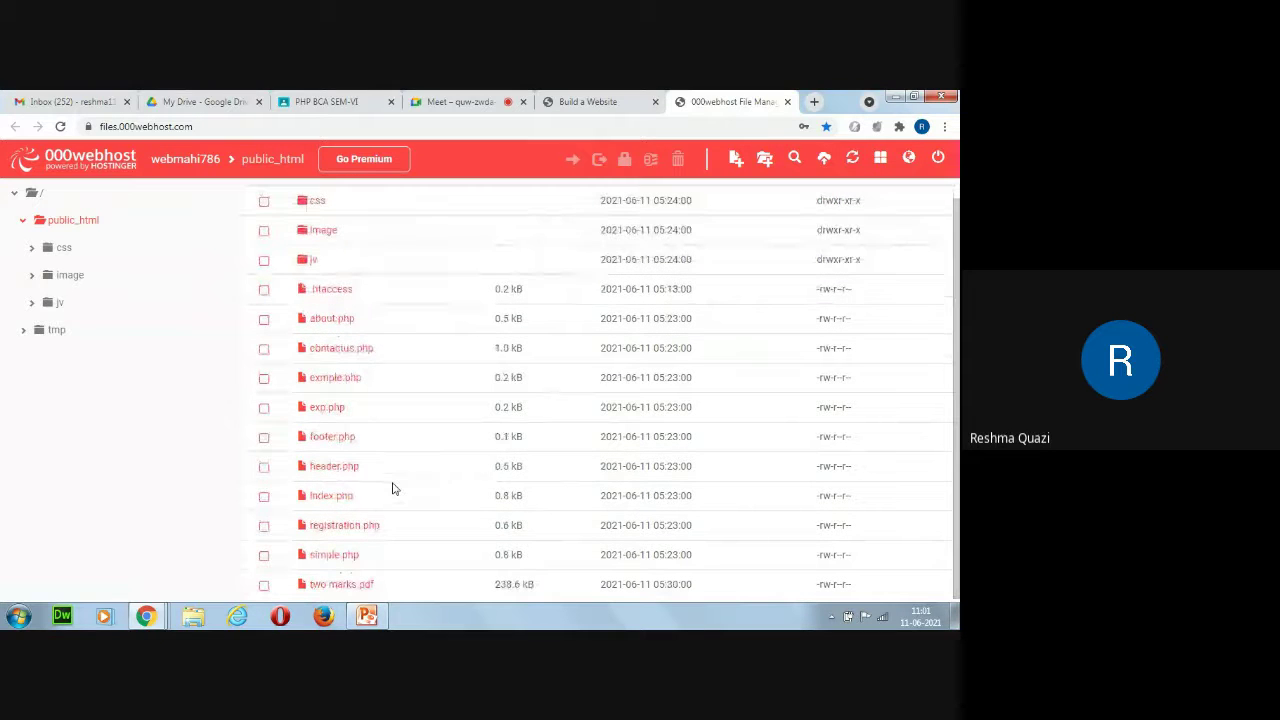
{"action": "left_click", "coordinate": [342, 589]}
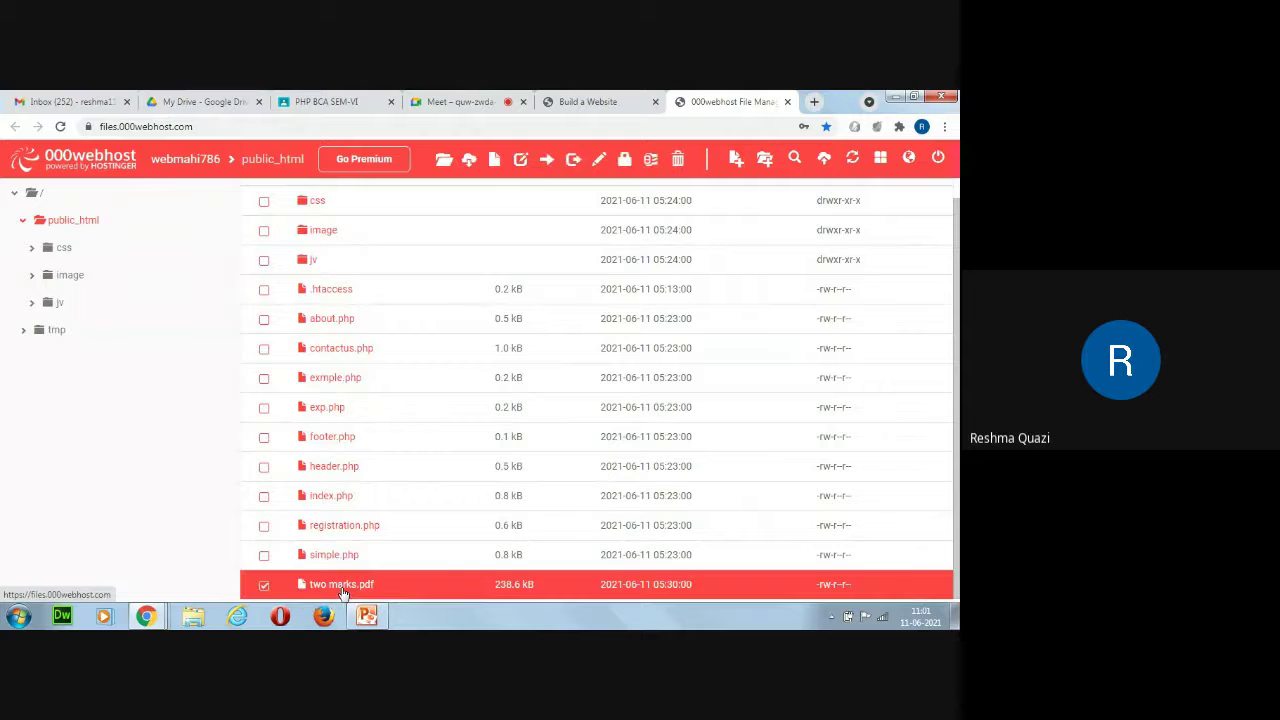
{"action": "right_click", "coordinate": [342, 590]}
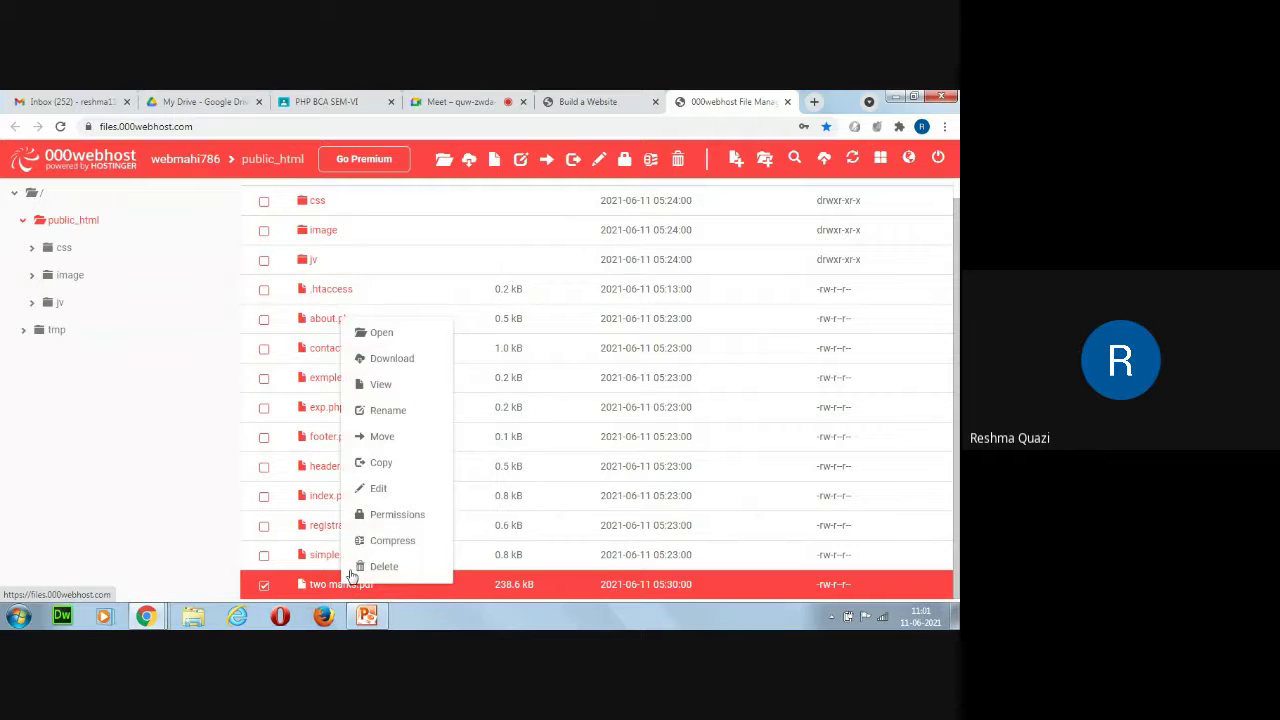
{"action": "left_click", "coordinate": [380, 385]}
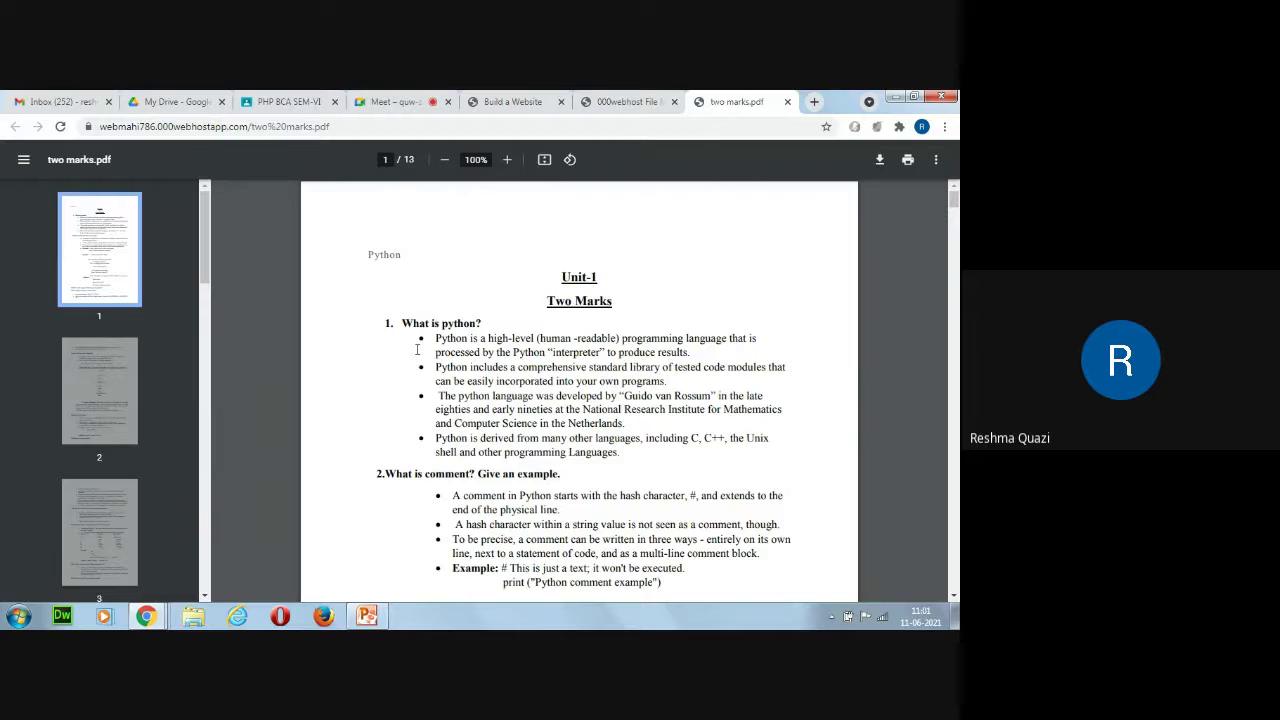
{"action": "left_click", "coordinate": [100, 126]}
{"action": "left_click", "coordinate": [100, 126]}
{"action": "left_click_drag", "start_coordinate": [100, 126], "coordinate": [411, 126]}
{"action": "key", "text": "ctrl+c"}
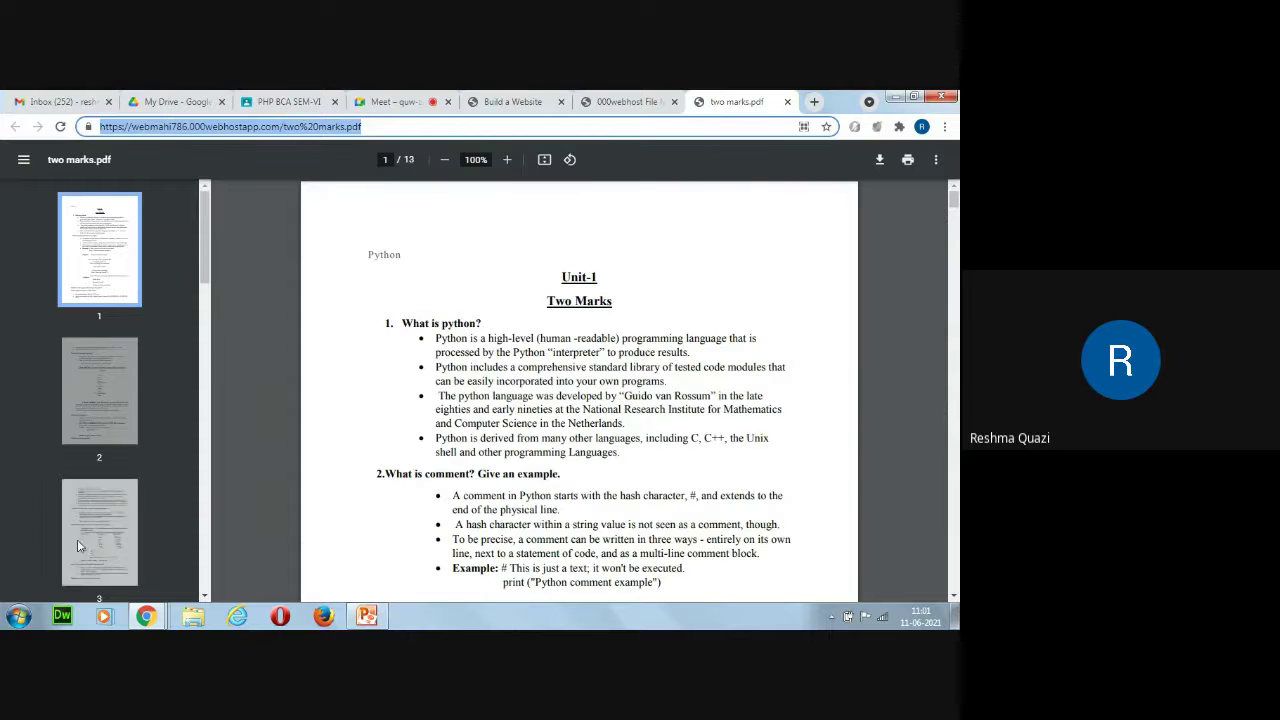
{"action": "left_click", "coordinate": [17, 615]}
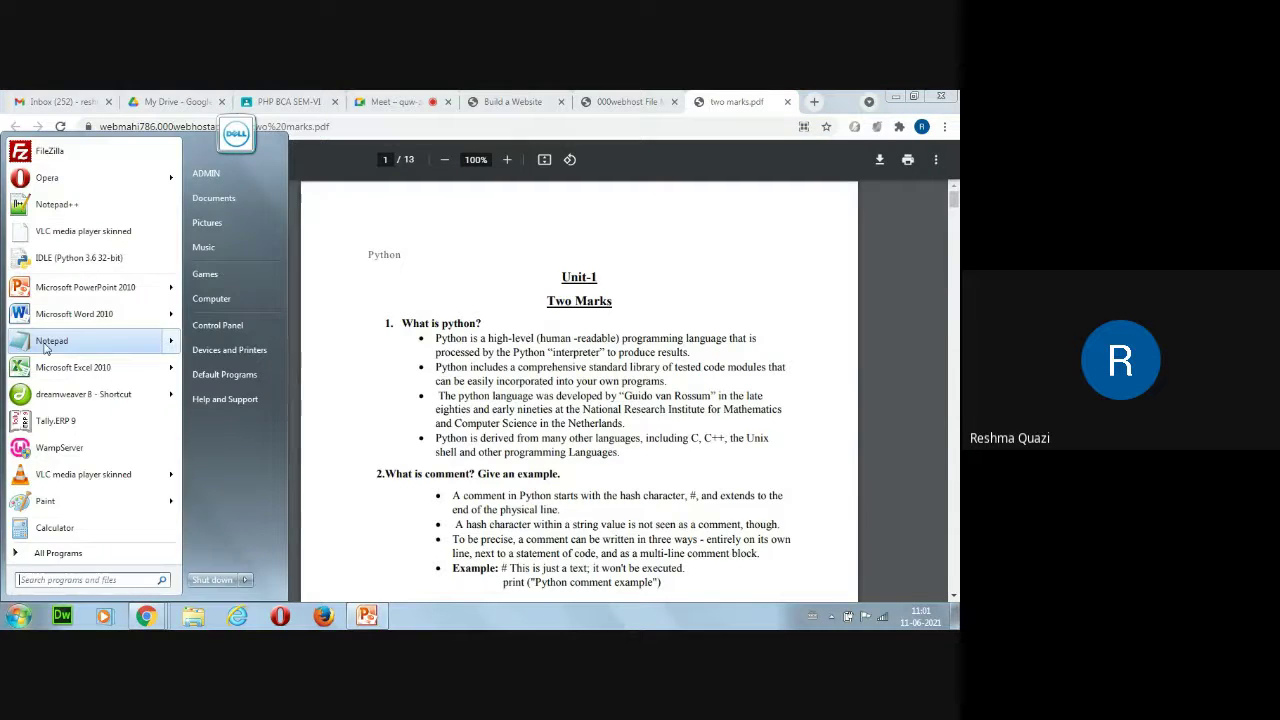
- Paste the PDF address into a new Notepad note, then open a blank Chrome tab
{"action": "left_click", "coordinate": [47, 342]}
{"action": "key", "text": "ctrl+v"}
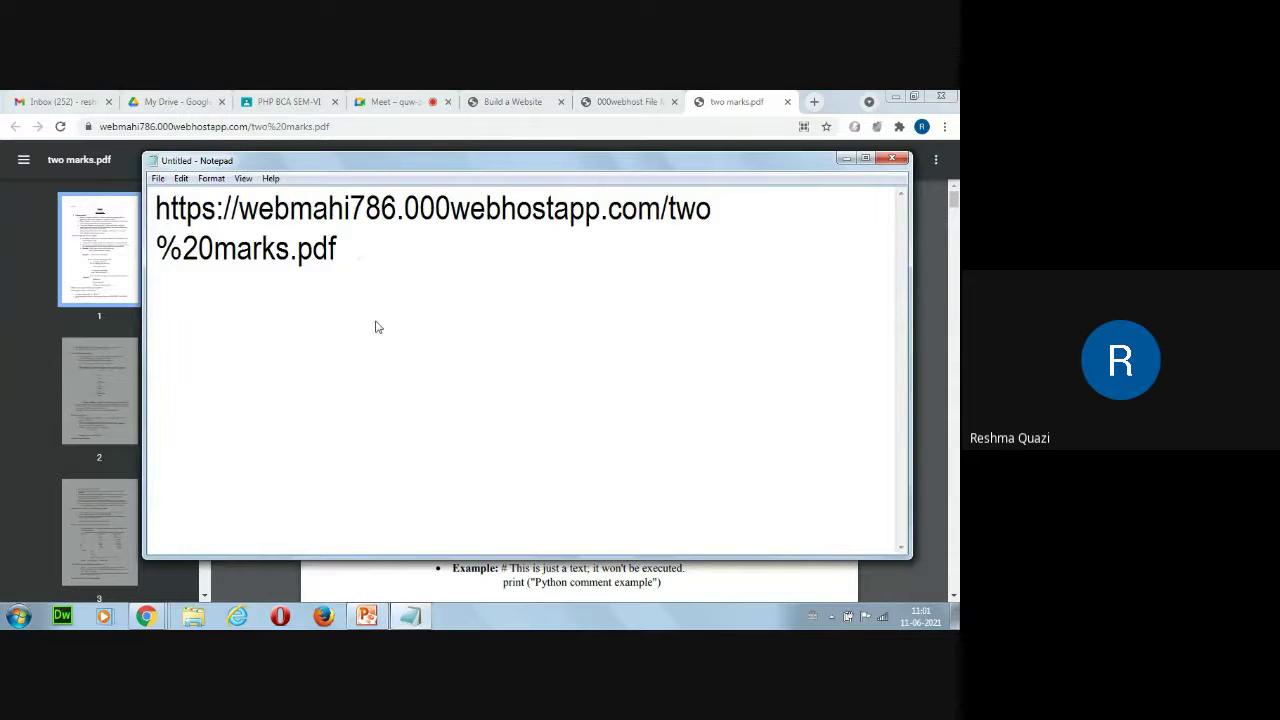
{"action": "left_click_drag", "start_coordinate": [157, 206], "coordinate": [371, 238]}
{"action": "key", "text": "ctrl+c"}
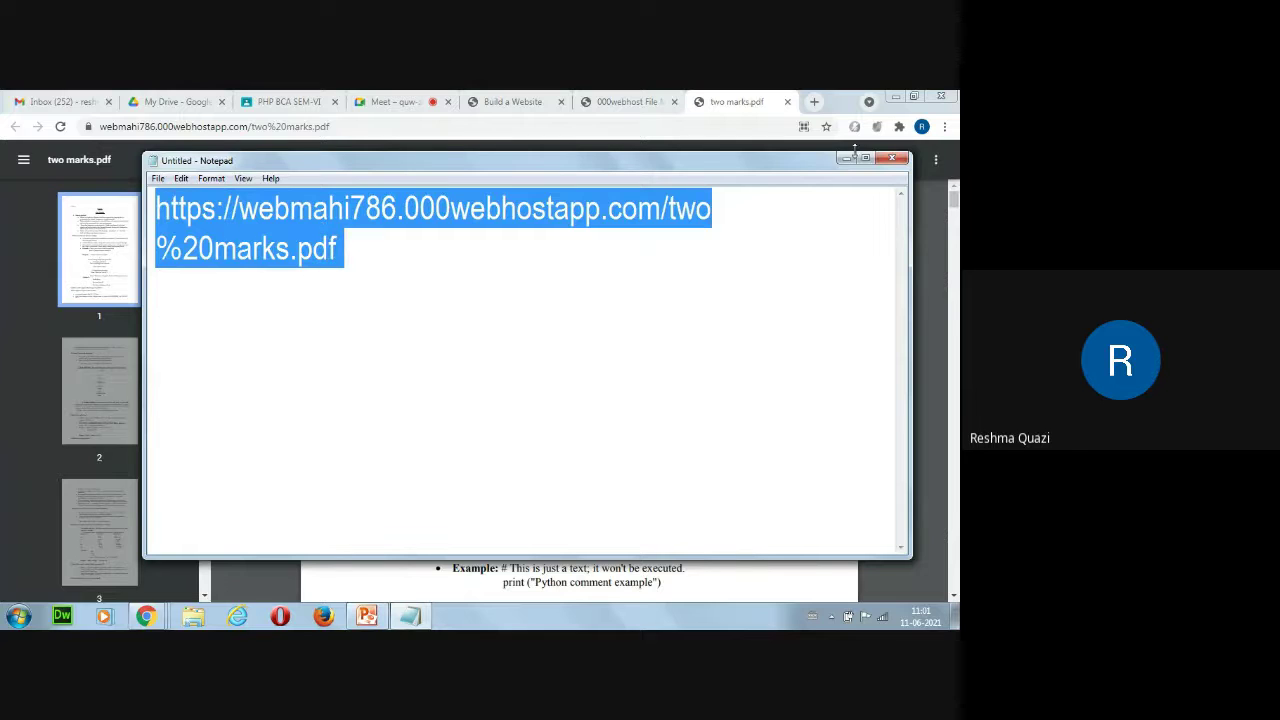
{"action": "left_click", "coordinate": [848, 158]}
{"action": "left_click", "coordinate": [814, 101]}
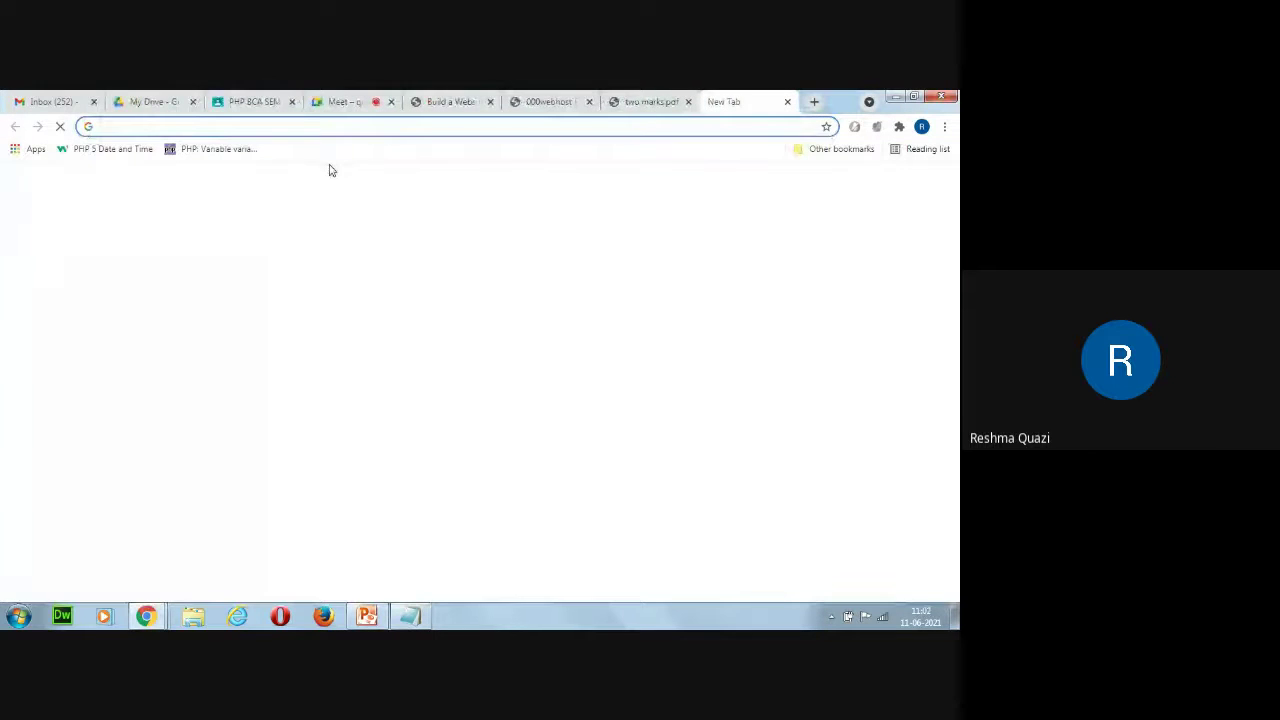
- Load the pasted two%20marks.pdf address and scroll through the PDF to page 4
{"action": "key", "text": "ctrl+v"}
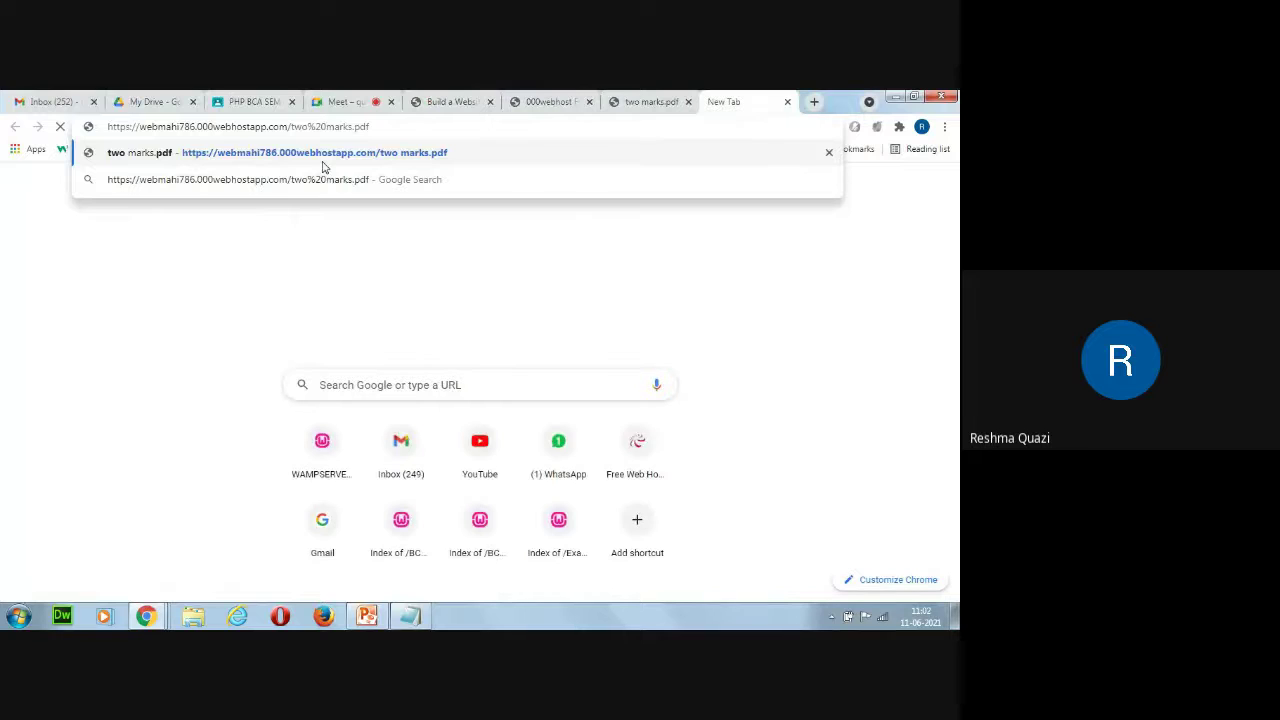
{"action": "key", "text": "Return"}
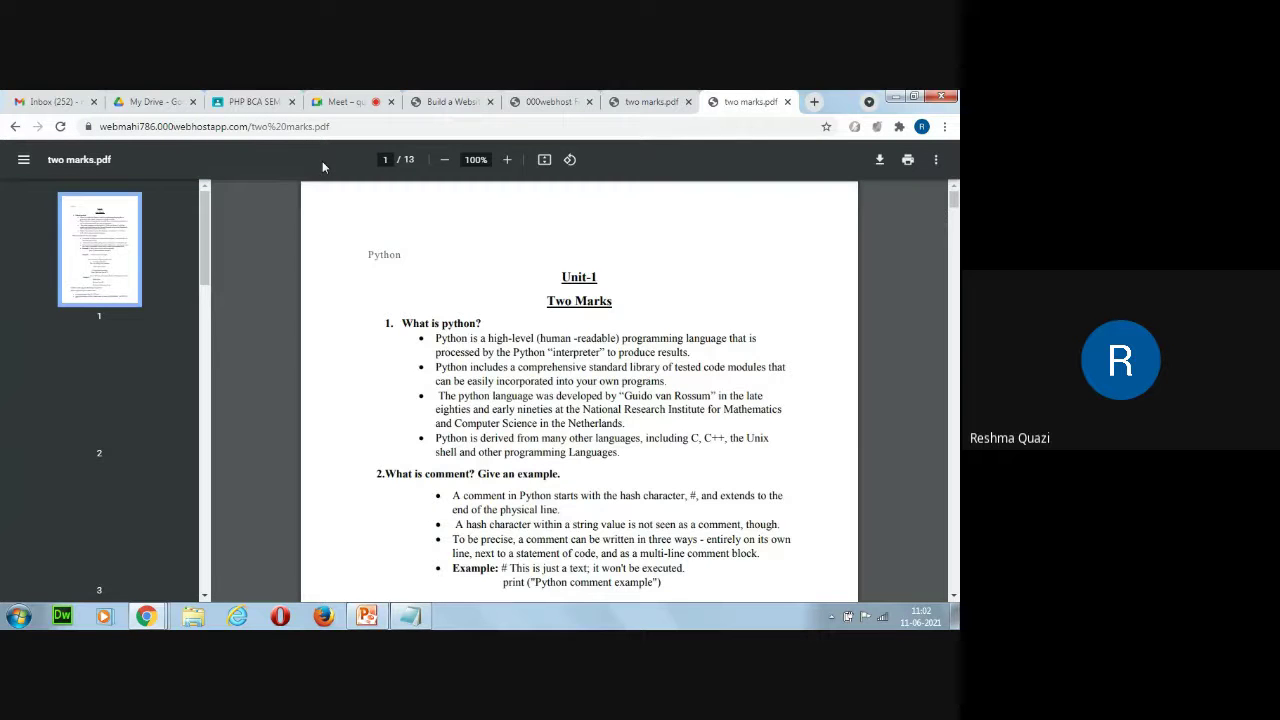
{"action": "scroll", "coordinate": [568, 394], "scroll_direction": "down", "scroll_amount": 8}
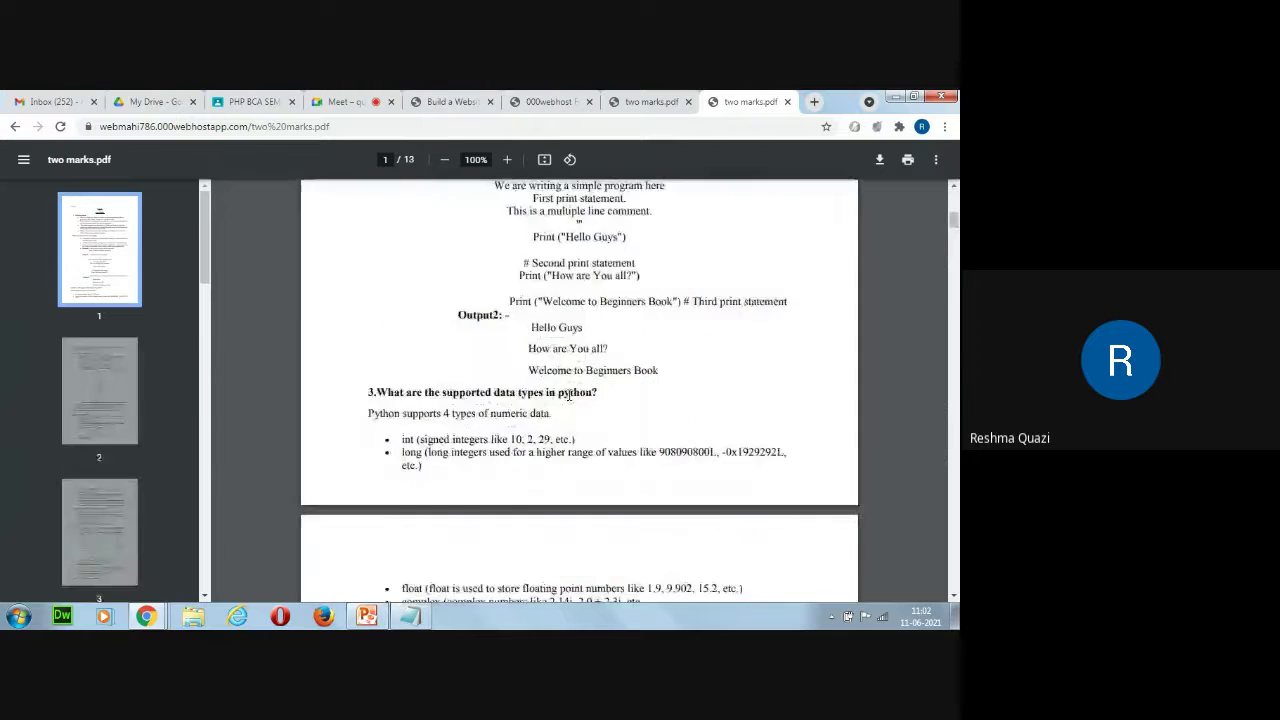
{"action": "scroll", "coordinate": [568, 394], "scroll_direction": "down", "scroll_amount": 10}
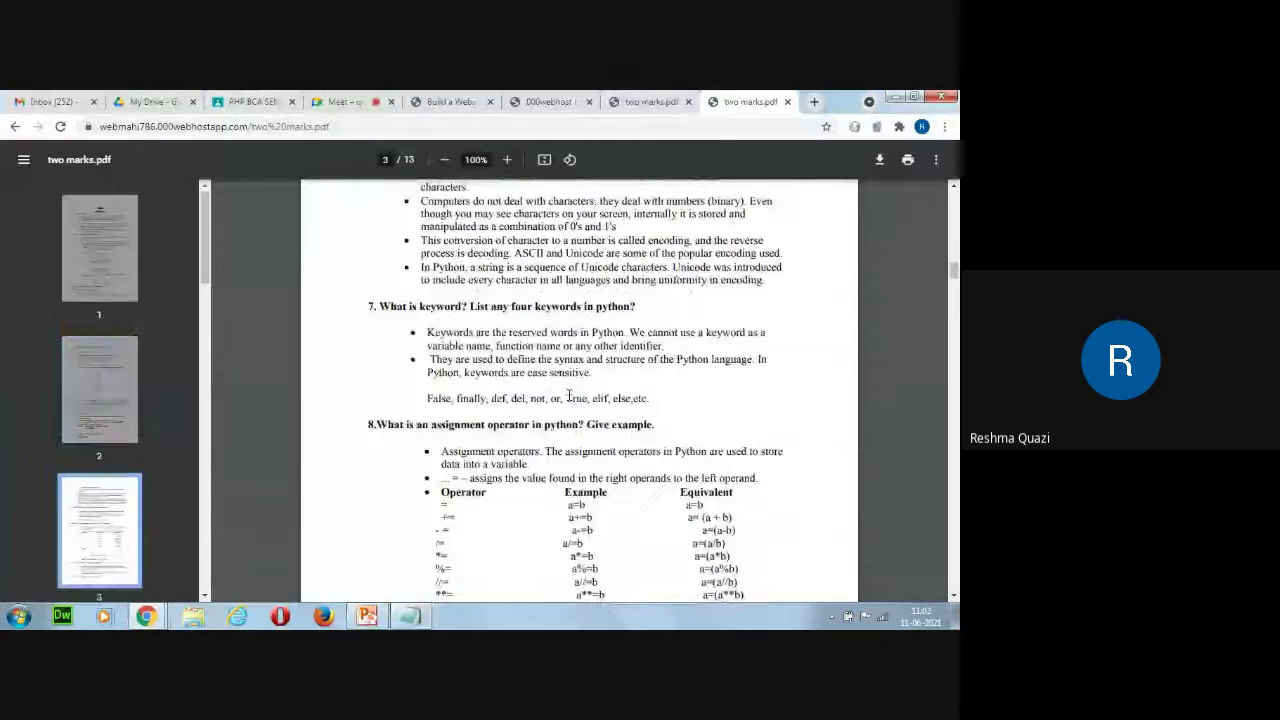
{"action": "scroll", "coordinate": [568, 396], "scroll_direction": "down", "scroll_amount": 5}
{"action": "scroll", "coordinate": [568, 395], "scroll_direction": "down", "scroll_amount": 4}
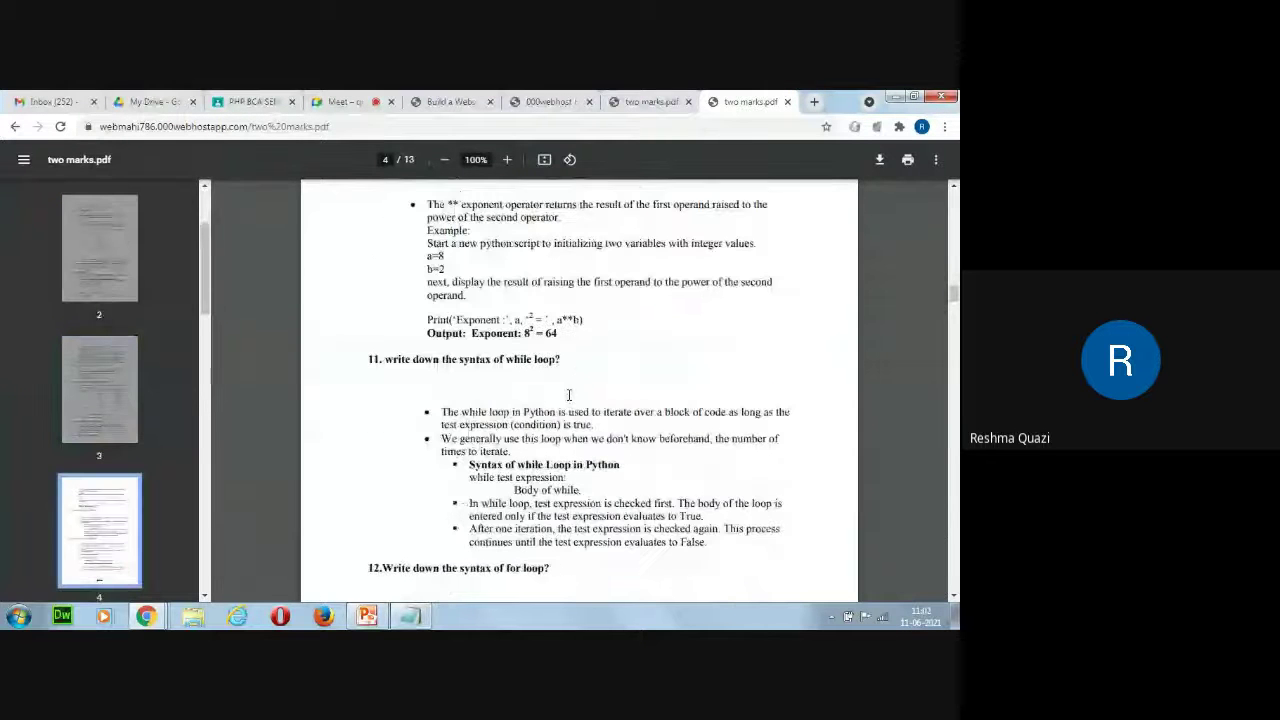